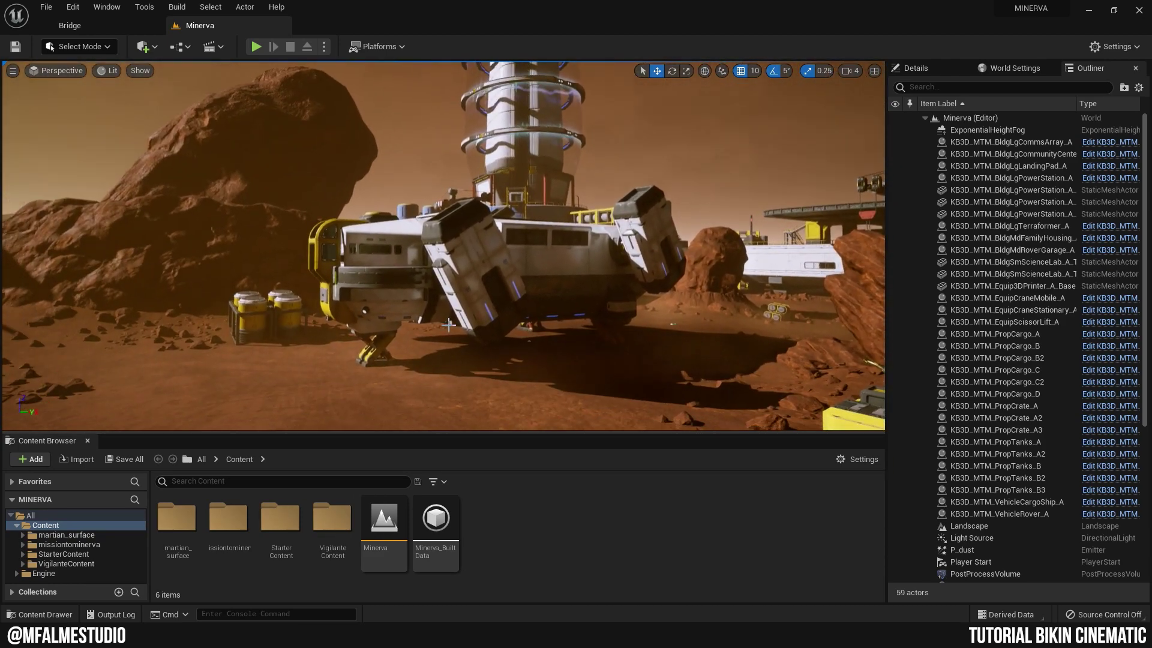
Select the cargo ship and fly the viewport camera in close to it.
{"action": "left_click", "coordinate": [430, 280]}
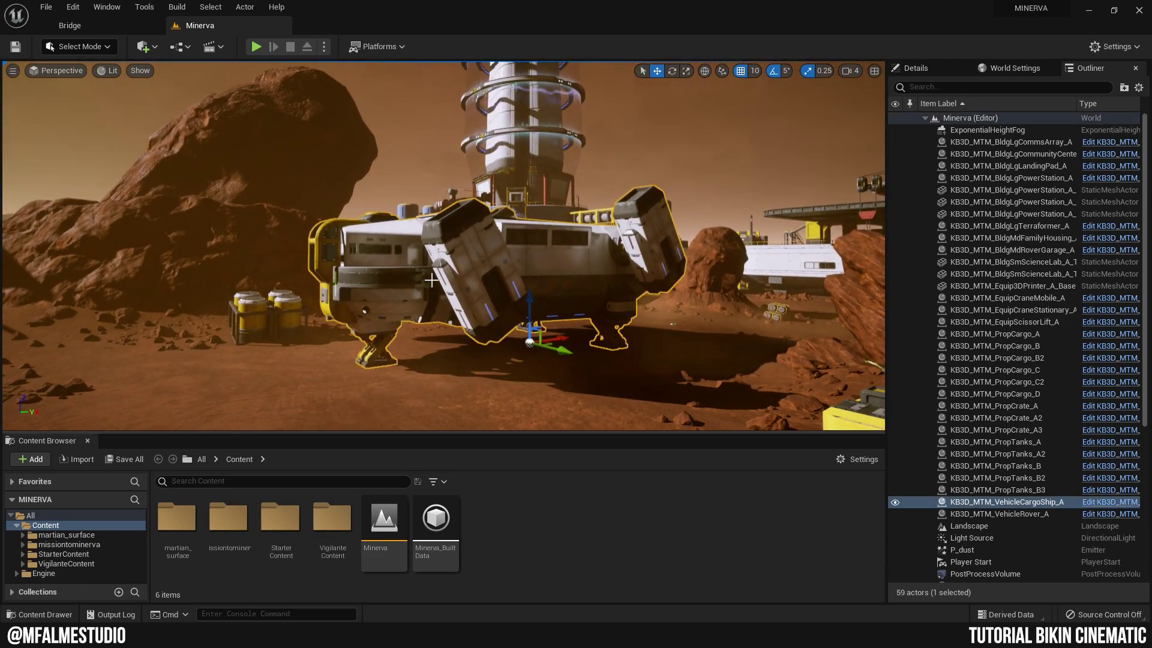
{"action": "right_click_drag", "start_coordinate": [401, 339], "coordinate": [420, 312]}
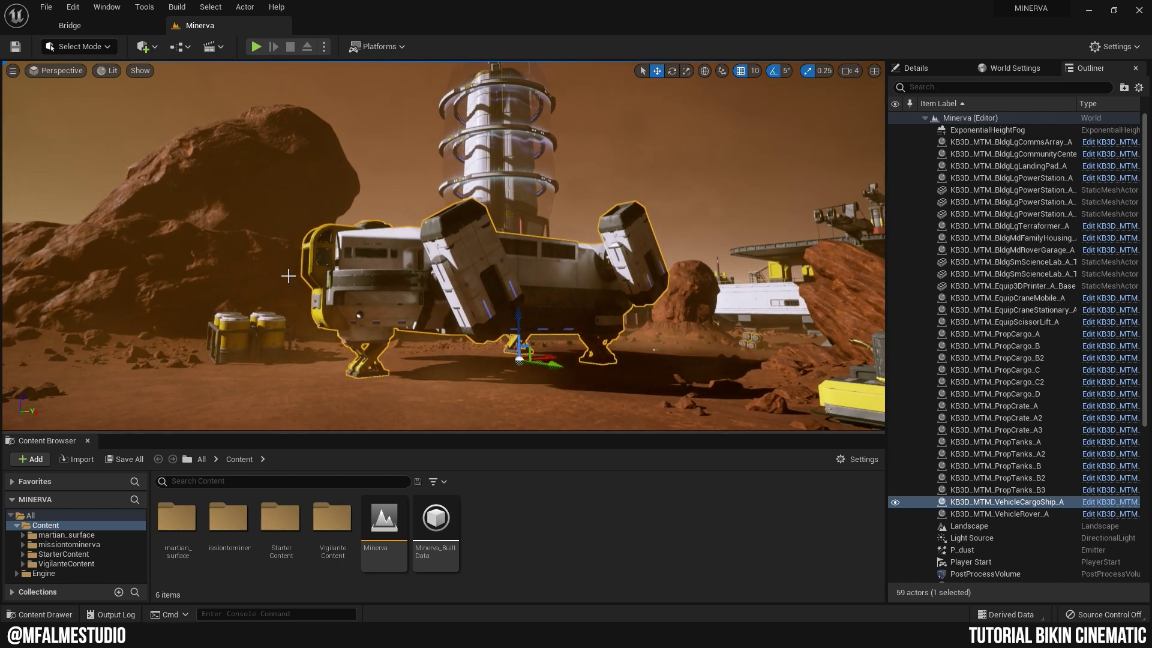
Add a Cine Camera Actor to the Minerva level from Quick Add > Cinematic.
{"action": "left_click", "coordinate": [154, 48]}
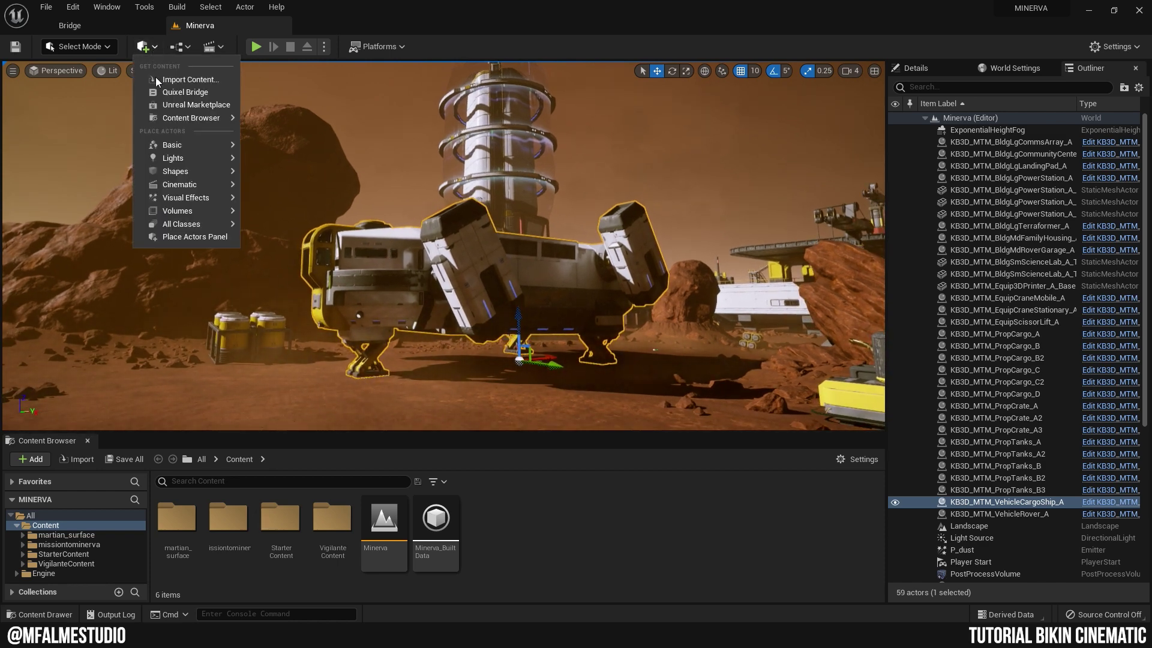
{"action": "mouse_move", "coordinate": [181, 151]}
{"action": "left_click", "coordinate": [294, 187]}
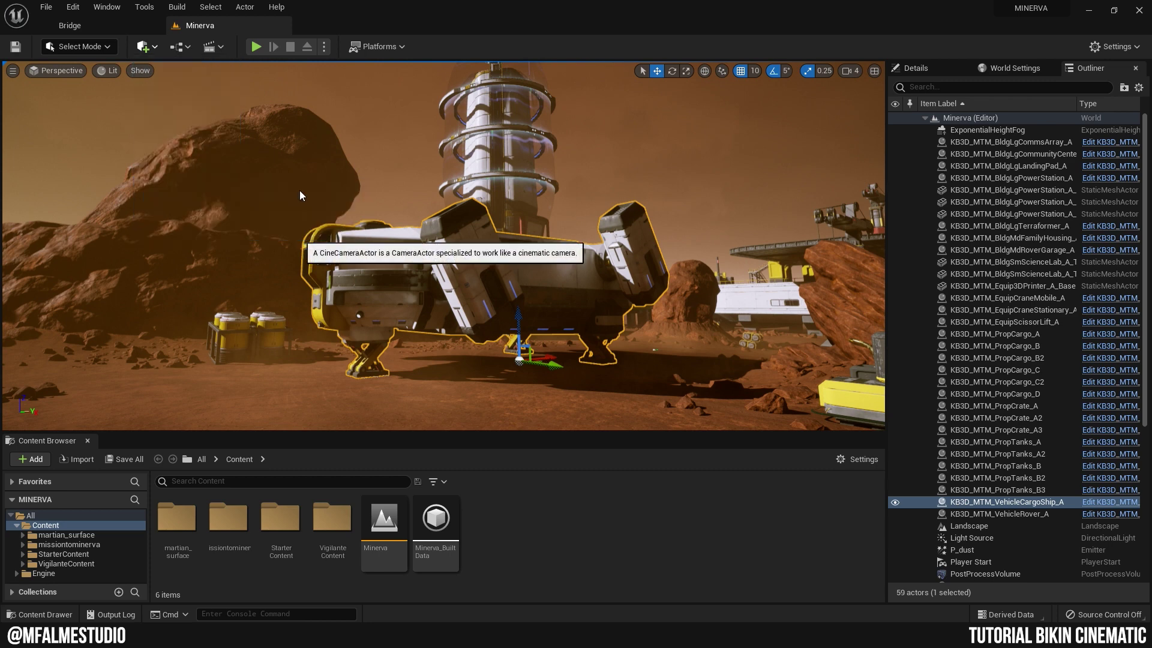
{"action": "scroll", "coordinate": [400, 309], "scroll_direction": "up", "scroll_amount": 2}
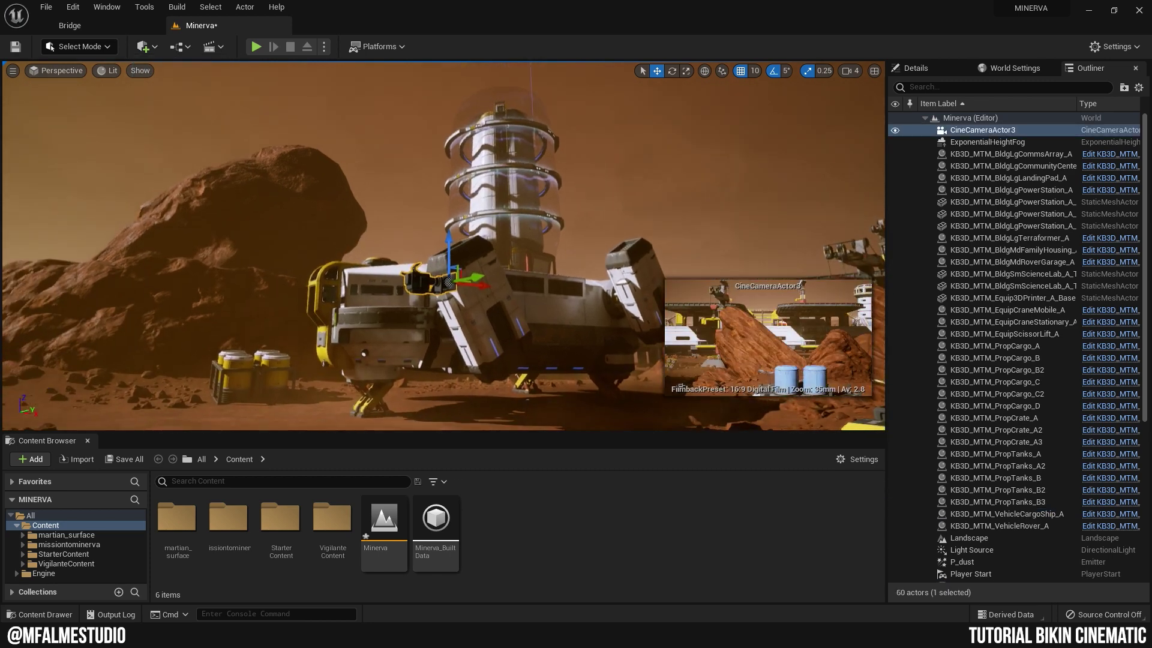
{"action": "scroll", "coordinate": [400, 309], "scroll_direction": "up", "scroll_amount": 1}
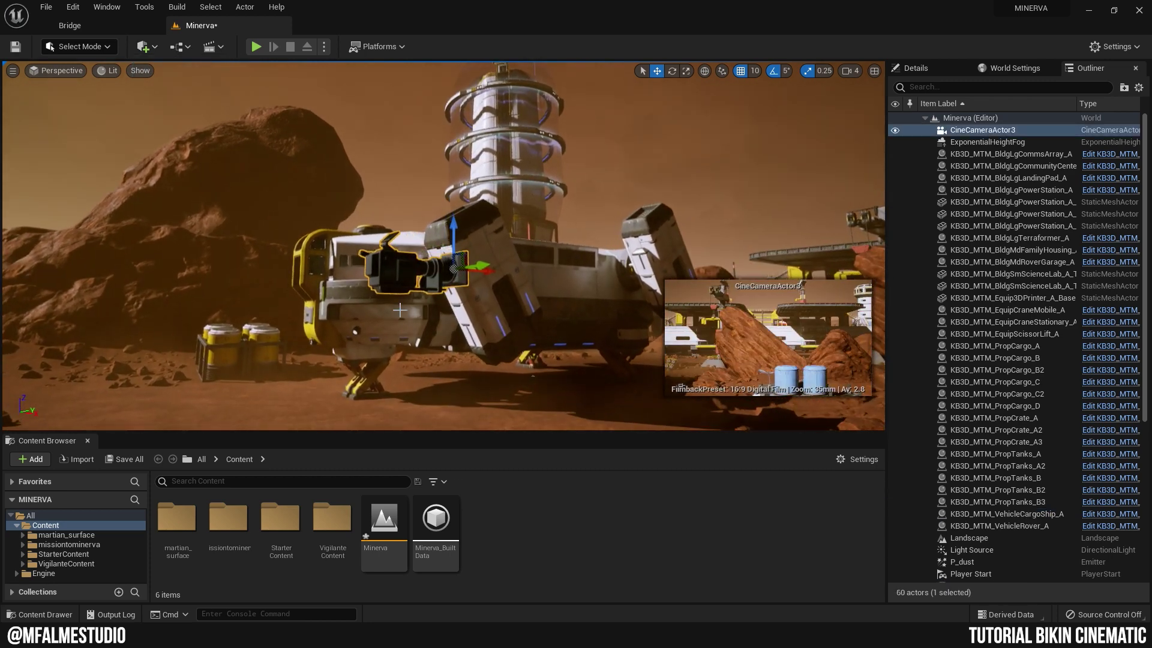
Pilot CineCameraActor3 into a close-up of the cargo ship and select it in the Outliner.
{"action": "right_click", "coordinate": [385, 264]}
{"action": "left_click", "coordinate": [473, 382]}
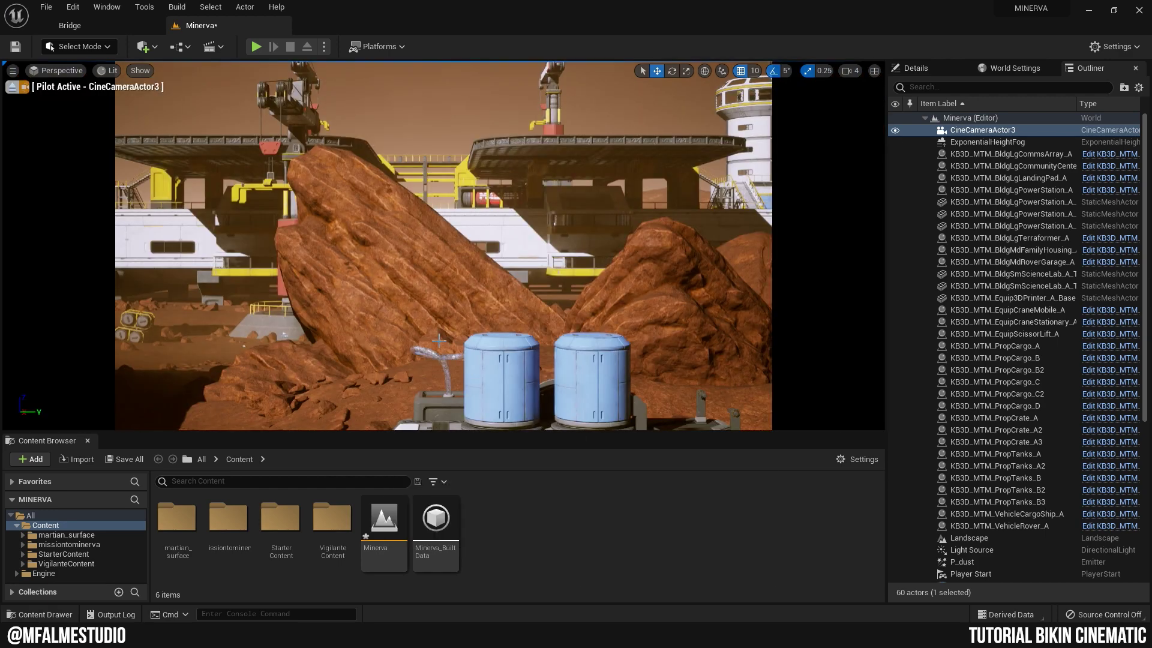
{"action": "right_click_drag", "start_coordinate": [444, 246], "coordinate": [448, 243]}
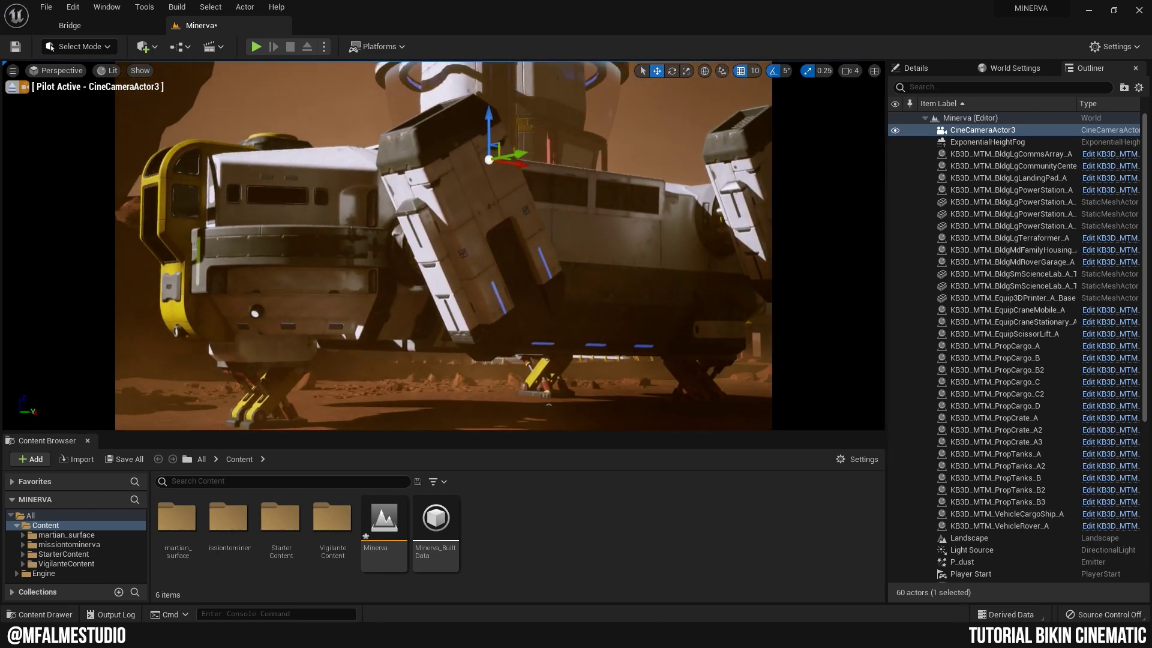
{"action": "left_click", "coordinate": [980, 131]}
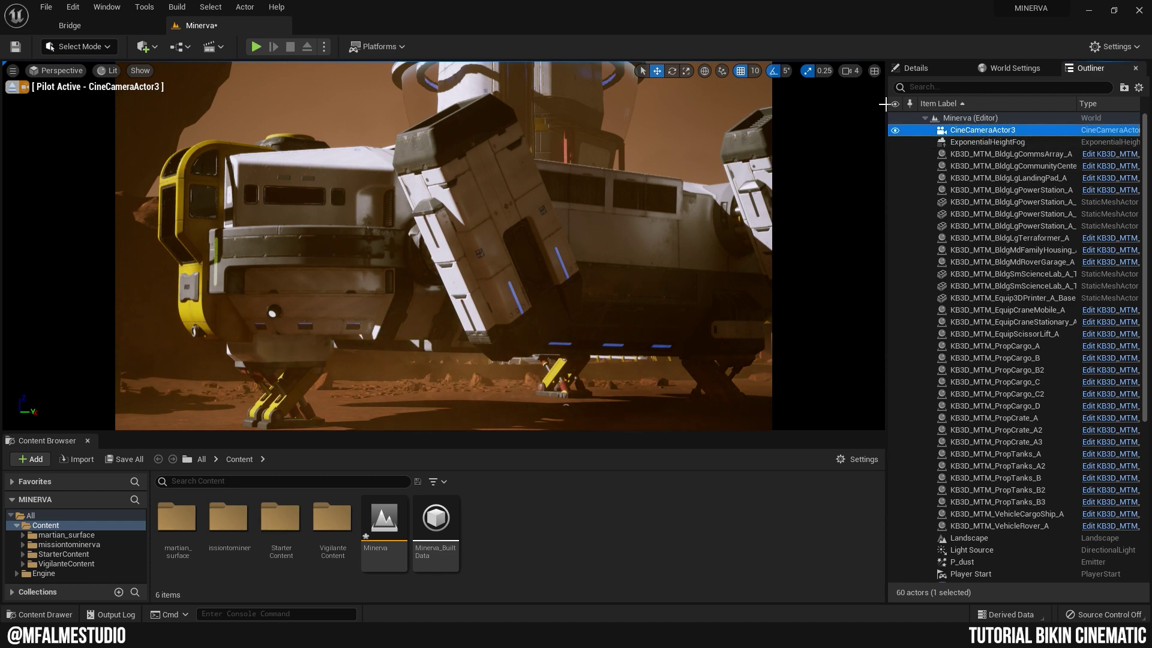
Set the camera's Filmback to 16:9 DSLR and its lens to 30mm Prime f/1.4.
{"action": "left_click", "coordinate": [930, 70]}
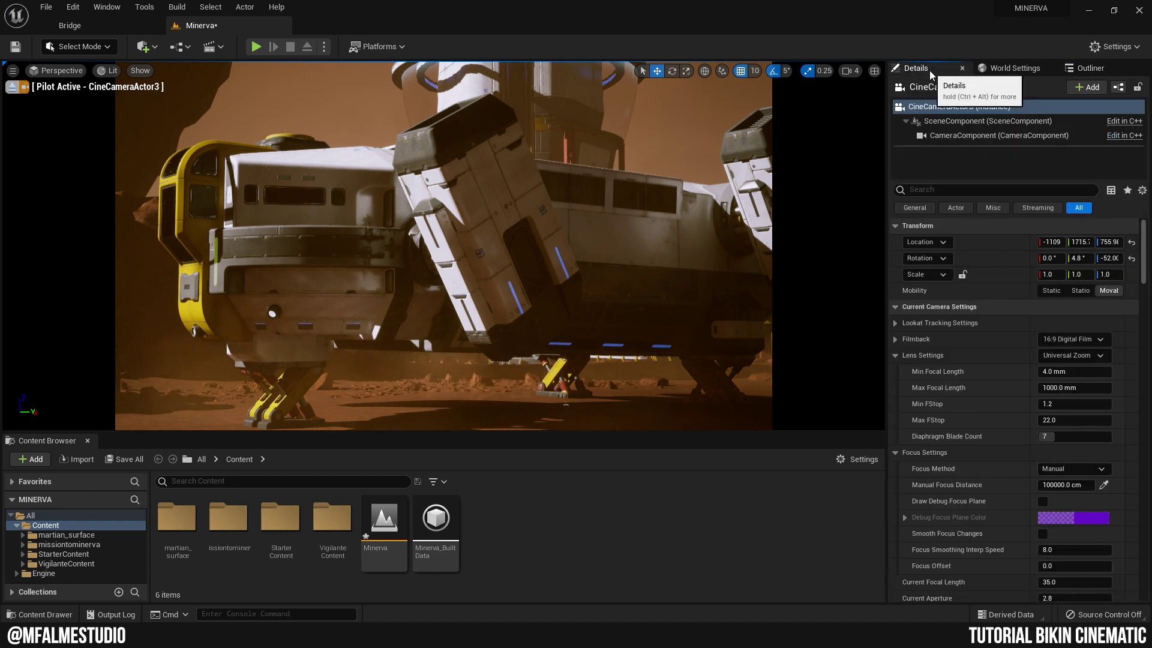
{"action": "left_click", "coordinate": [1101, 341]}
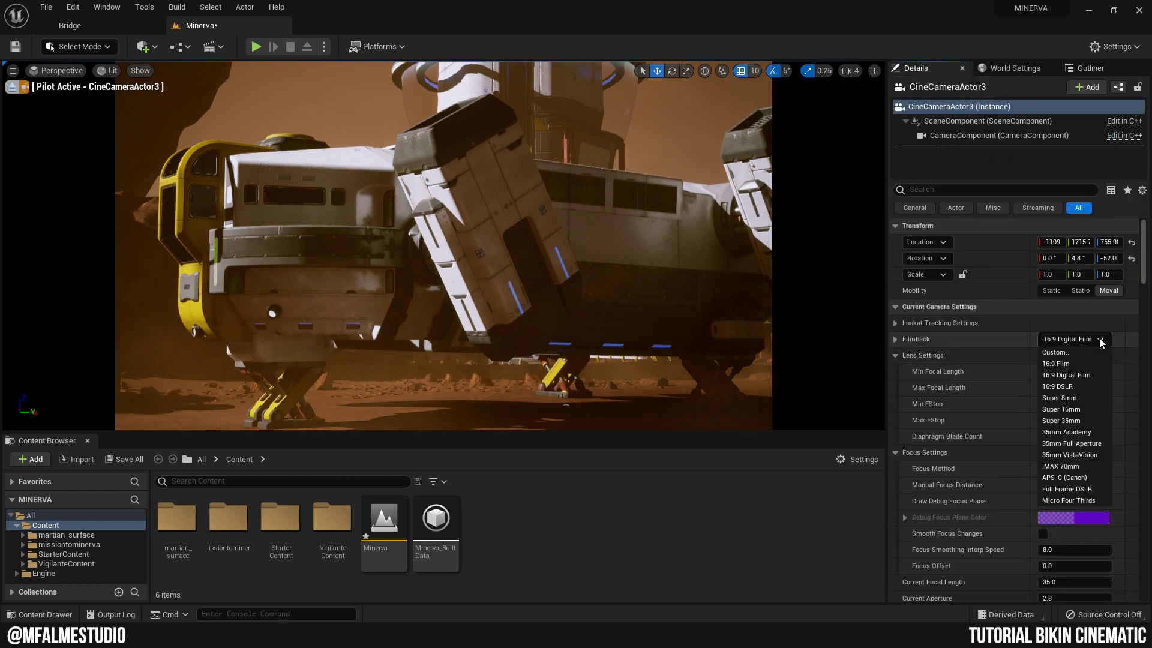
{"action": "left_click", "coordinate": [1079, 385]}
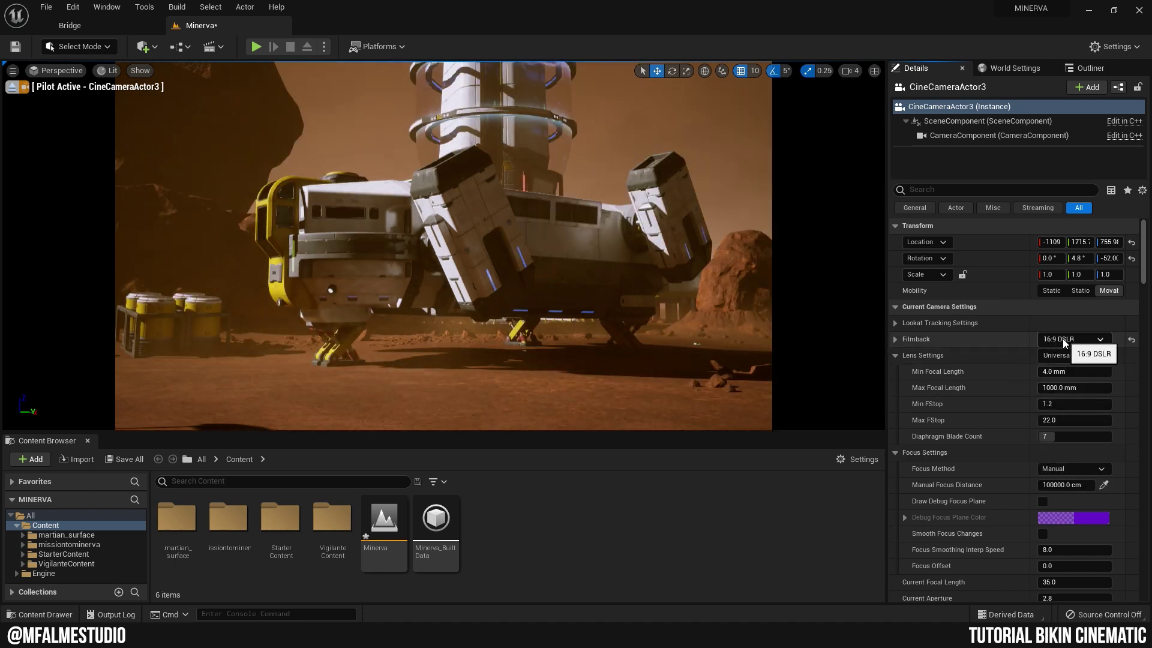
{"action": "left_click", "coordinate": [895, 339]}
{"action": "left_click", "coordinate": [895, 338]}
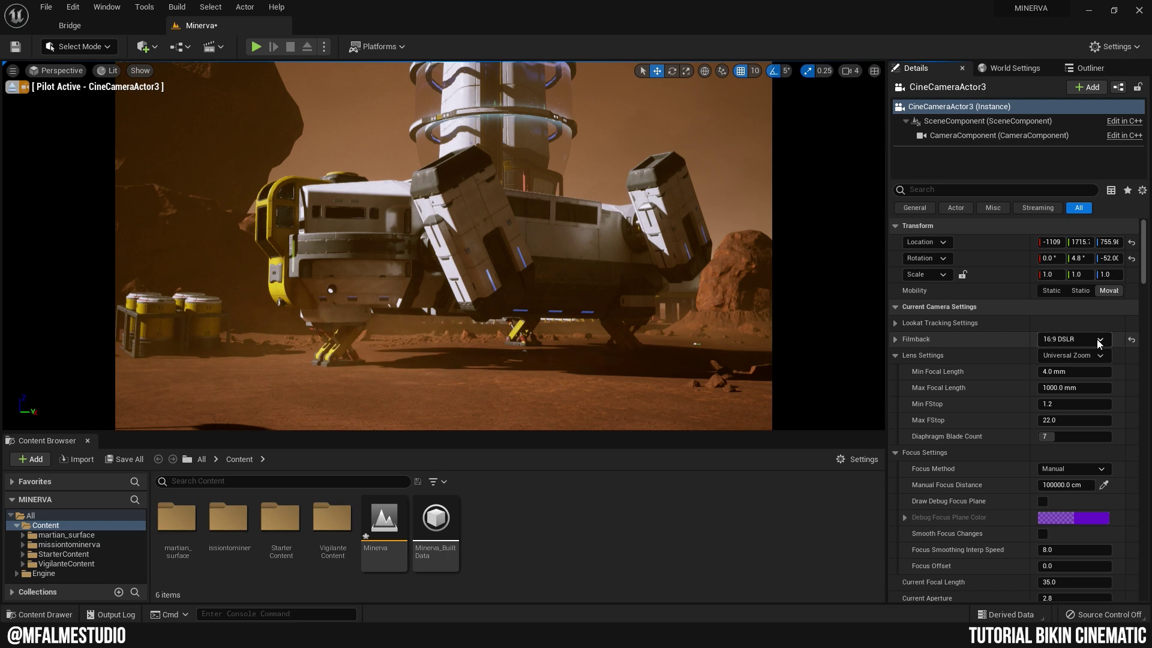
{"action": "left_click", "coordinate": [1101, 355]}
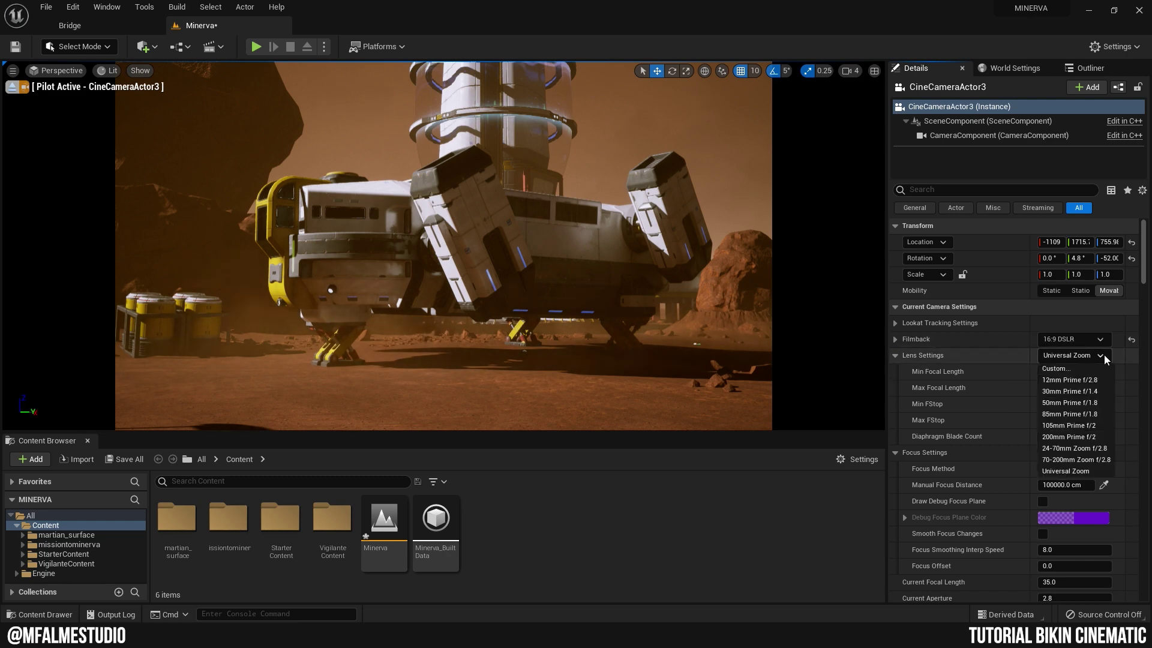
{"action": "left_click", "coordinate": [1073, 391]}
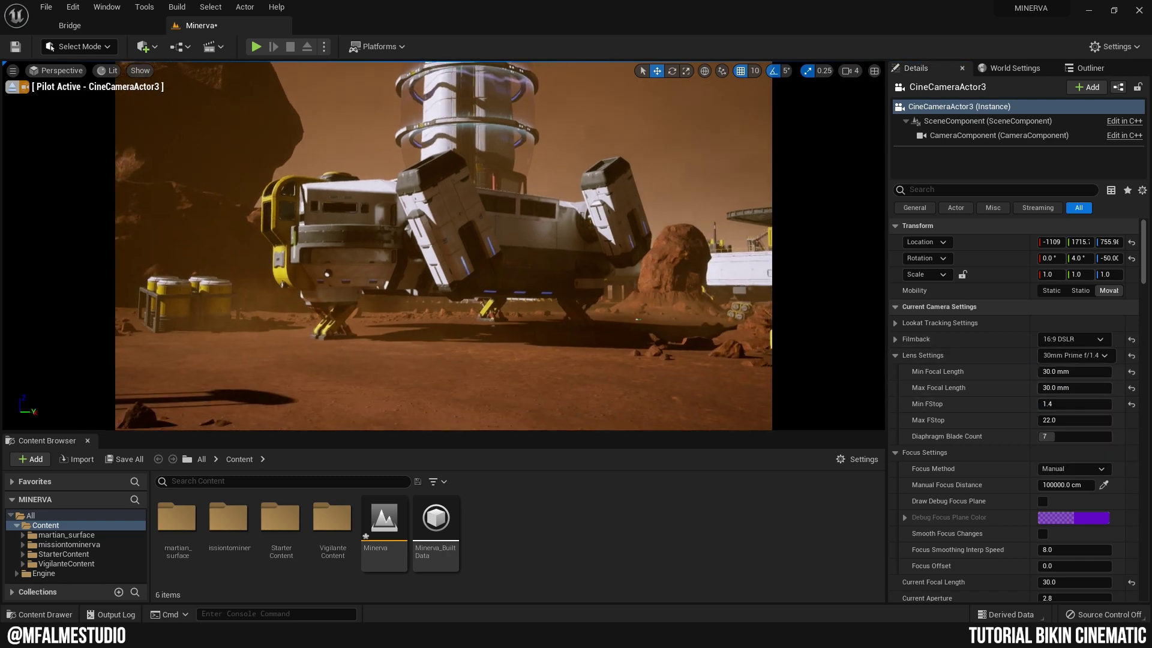
{"action": "mouse_move", "coordinate": [444, 246]}
{"action": "right_mouse_down"}
{"action": "mouse_move", "coordinate": [419, 228]}
{"action": "mouse_move", "coordinate": [438, 227]}
{"action": "right_mouse_up"}
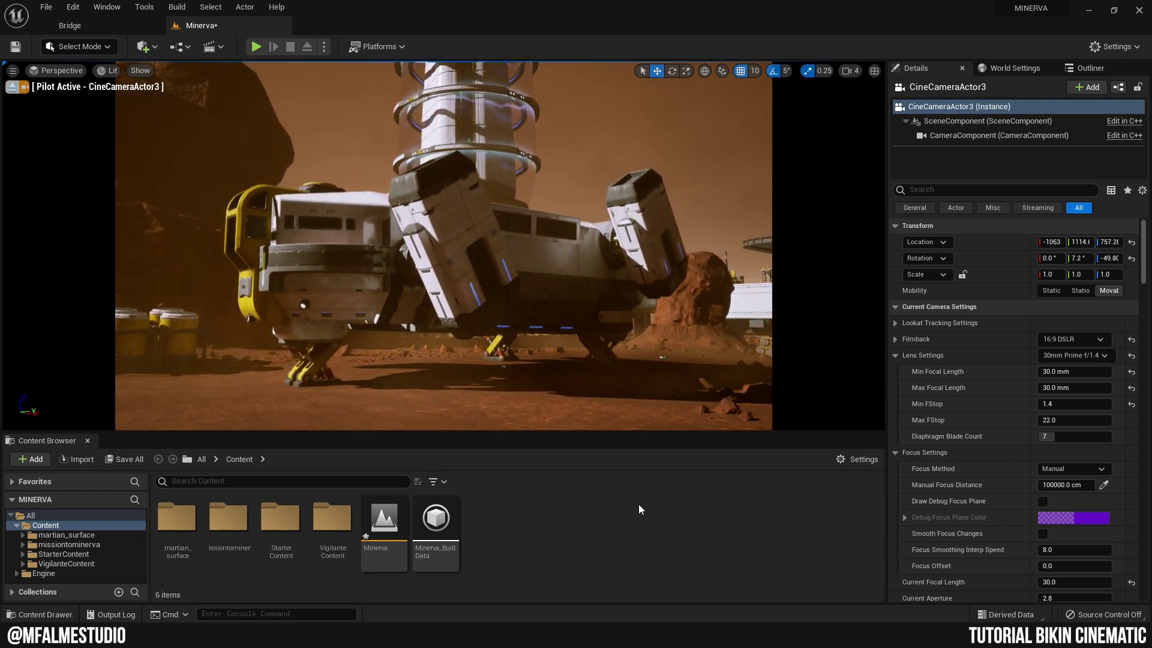
Switch Focus Method to Tracking with the cargo ship as the Actor to Track.
{"action": "left_click", "coordinate": [1103, 469]}
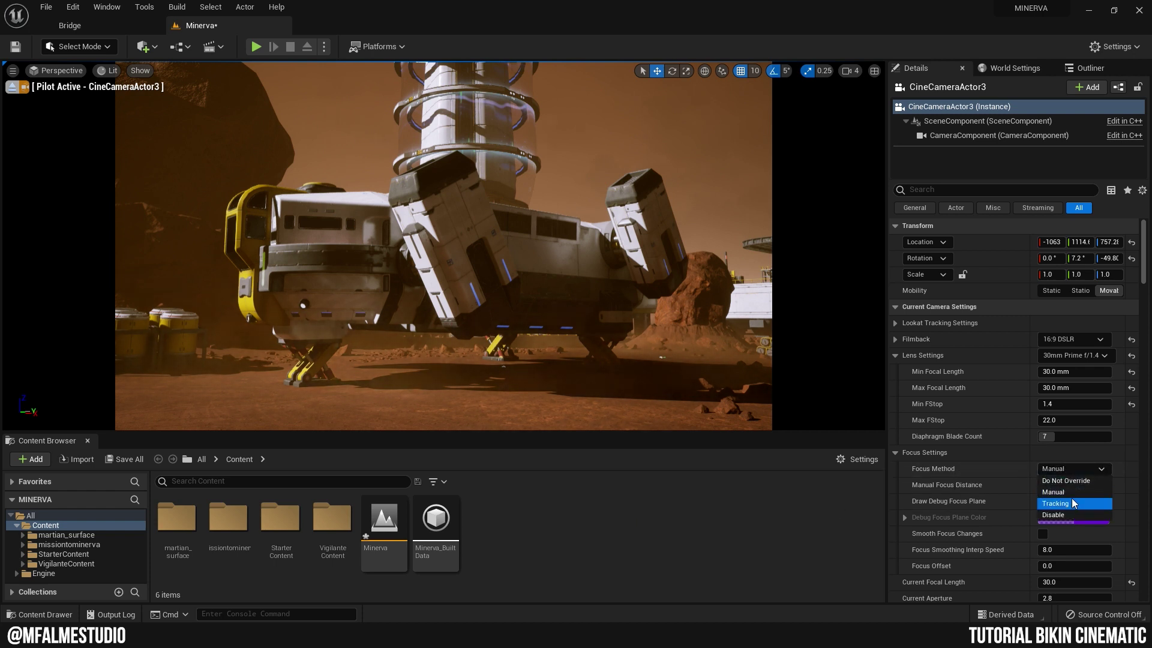
{"action": "left_click", "coordinate": [1061, 504]}
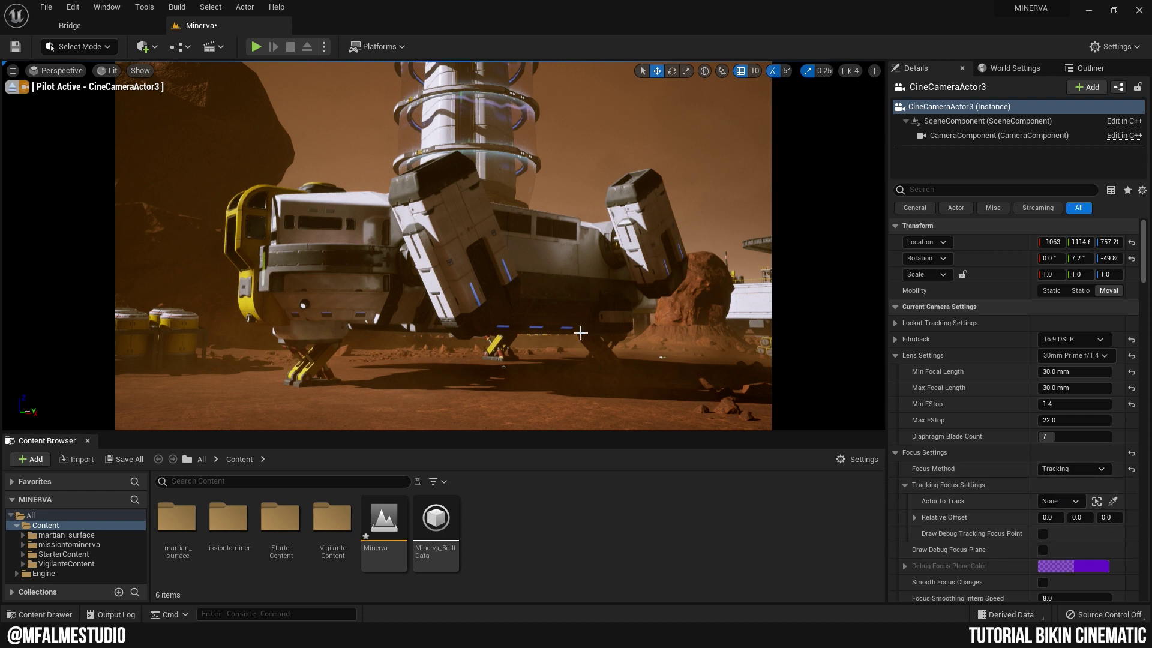
{"action": "left_click", "coordinate": [1069, 505]}
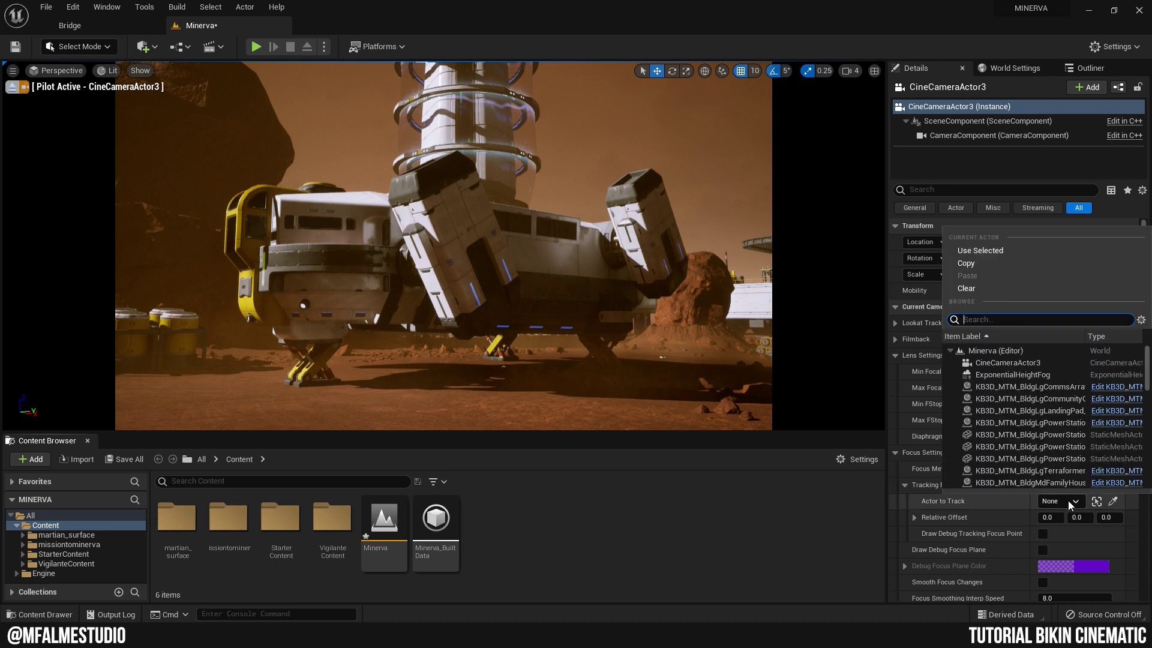
{"action": "type", "text": "vehi"}
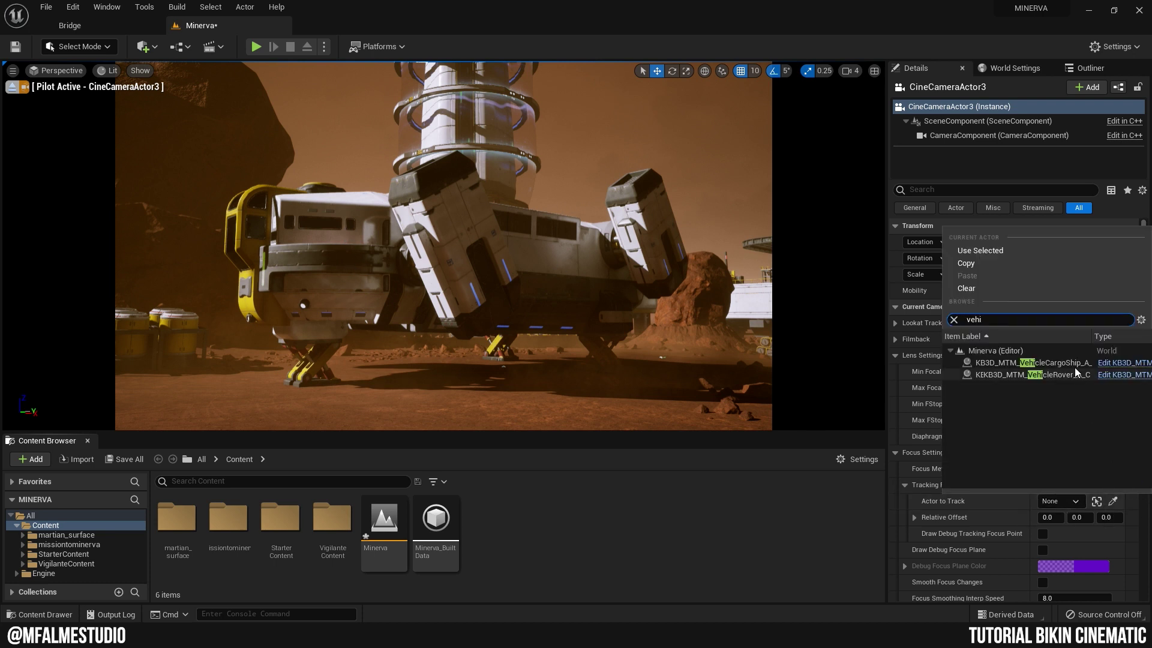
{"action": "left_click", "coordinate": [1071, 360]}
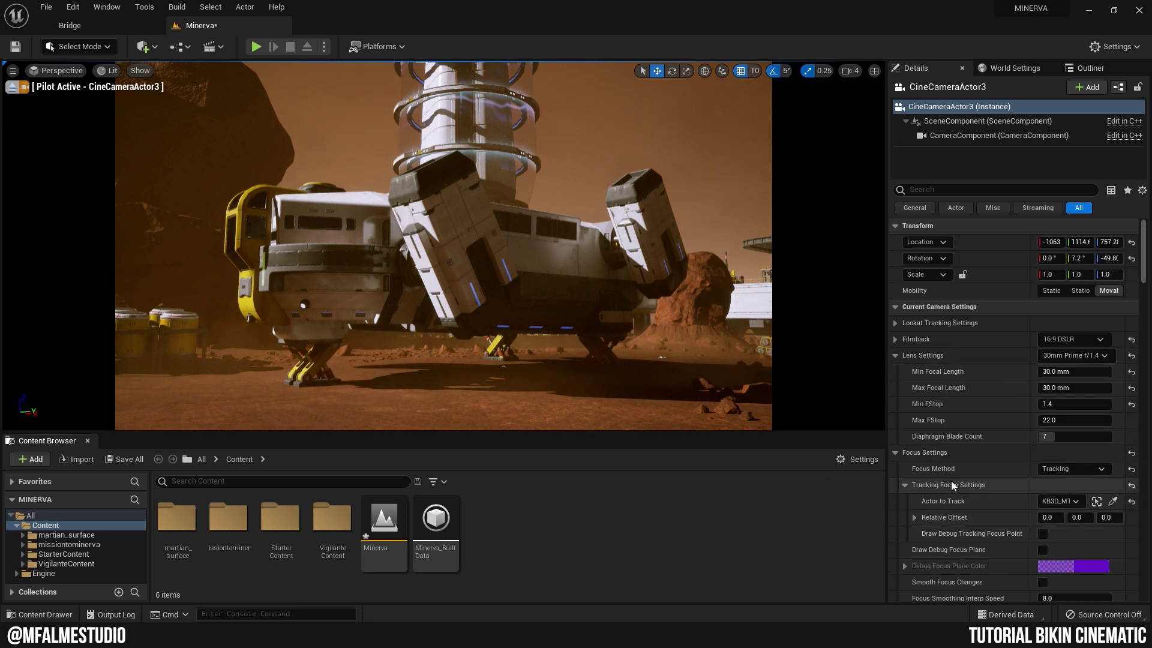
{"action": "scroll", "coordinate": [951, 480], "scroll_direction": "down", "scroll_amount": 1}
{"action": "scroll", "coordinate": [951, 480], "scroll_direction": "down", "scroll_amount": 1}
{"action": "scroll", "coordinate": [950, 480], "scroll_direction": "down", "scroll_amount": 3}
Enable the vignette intensity override and raise it slightly.
{"action": "left_click", "coordinate": [932, 189]}
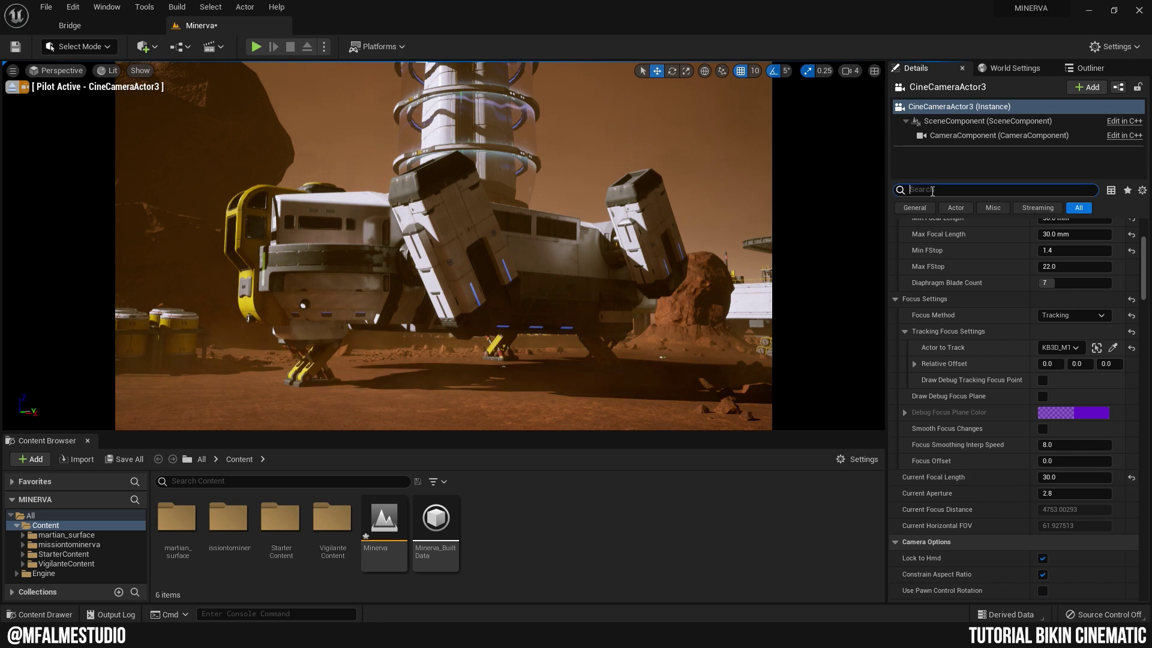
{"action": "type", "text": "vignet"}
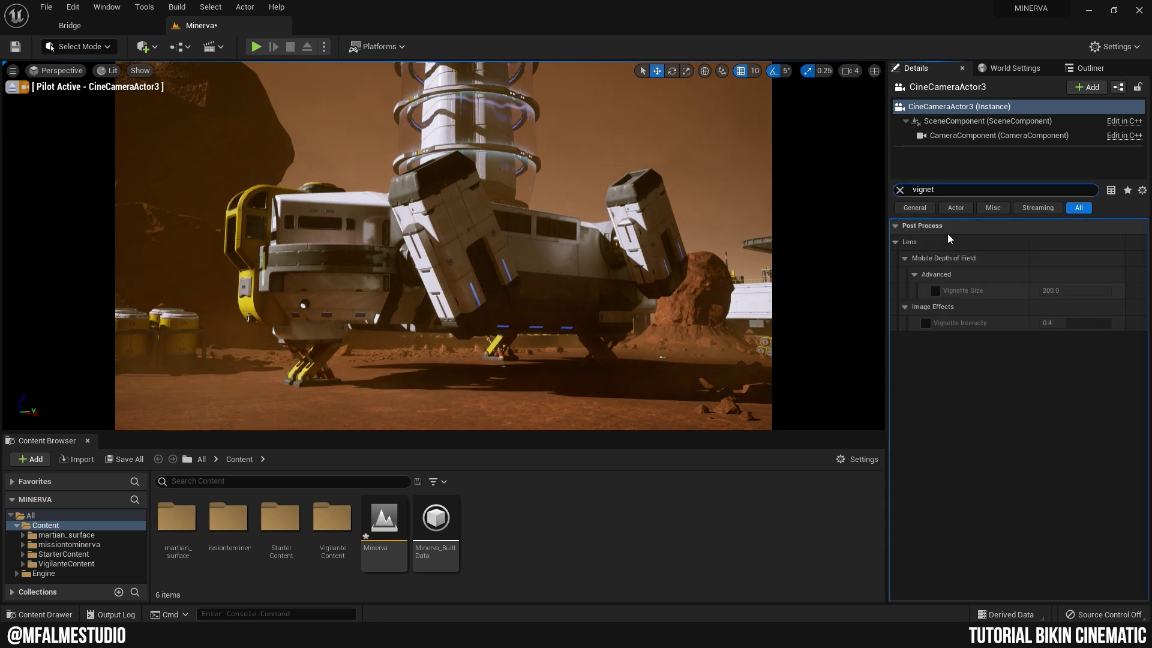
{"action": "left_click", "coordinate": [925, 324]}
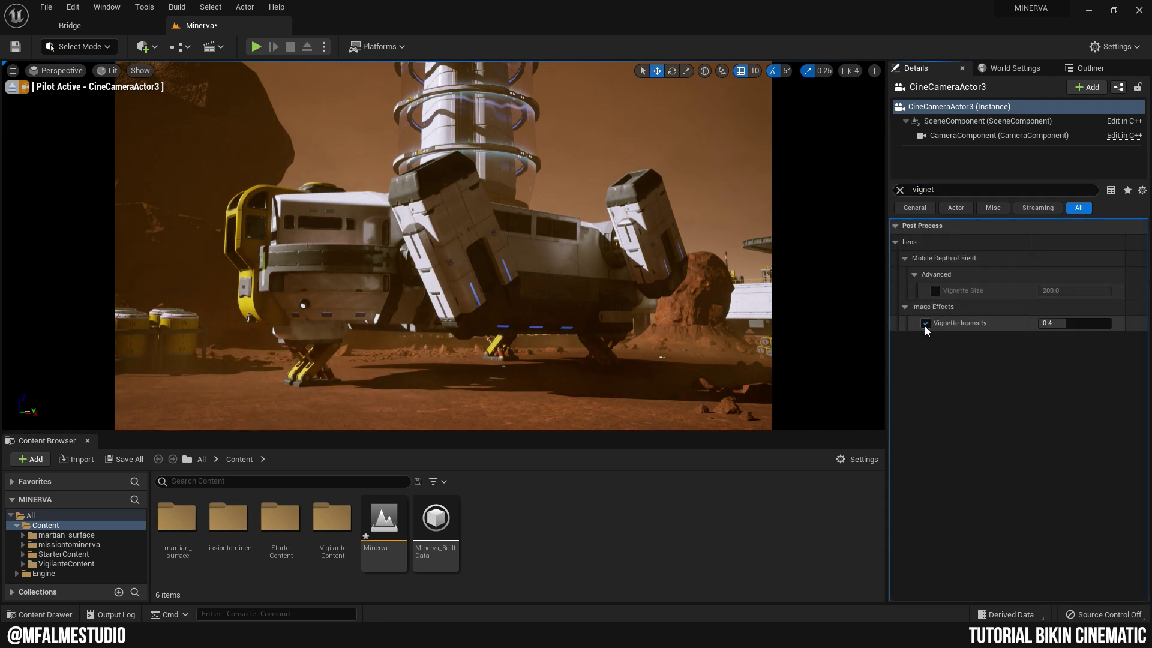
{"action": "left_click_drag", "start_coordinate": [1055, 323], "coordinate": [1063, 323]}
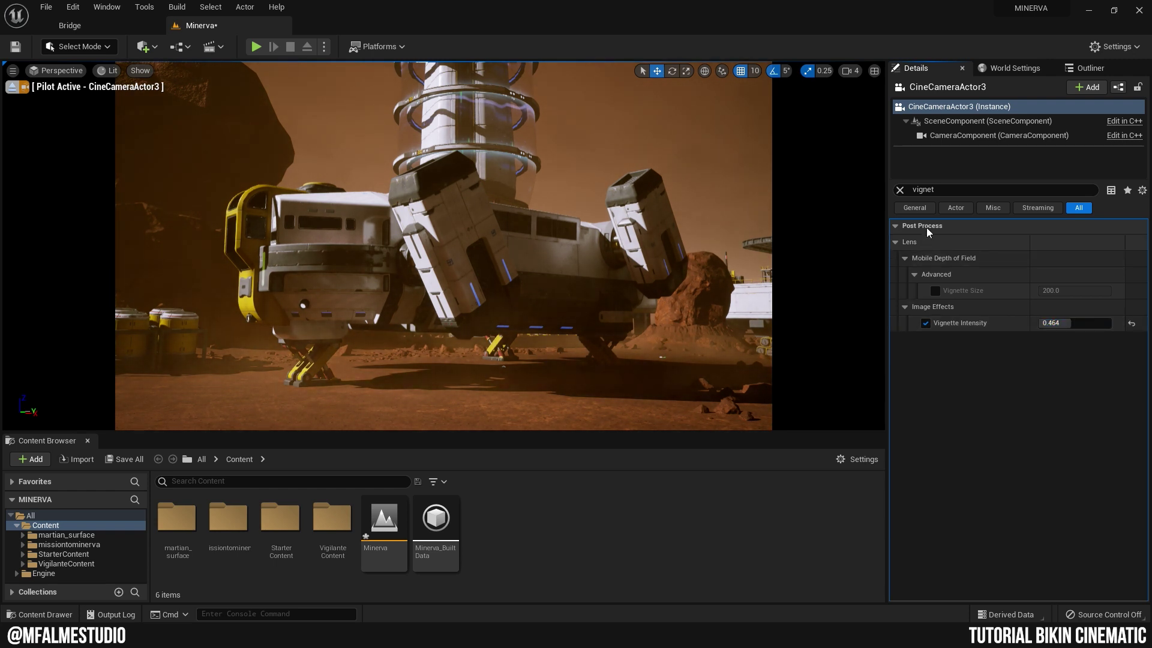
{"action": "left_click", "coordinate": [900, 189]}
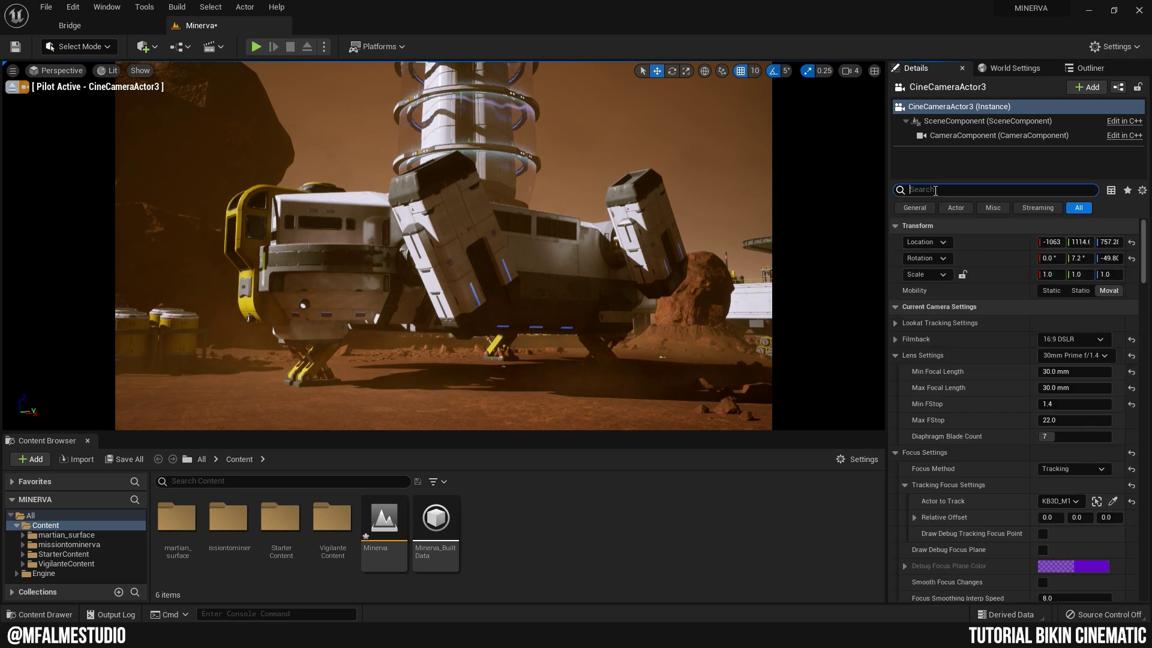
Override Bloom Method and set Bloom Intensity to 1.891, then clear the property search.
{"action": "type", "text": "blur"}
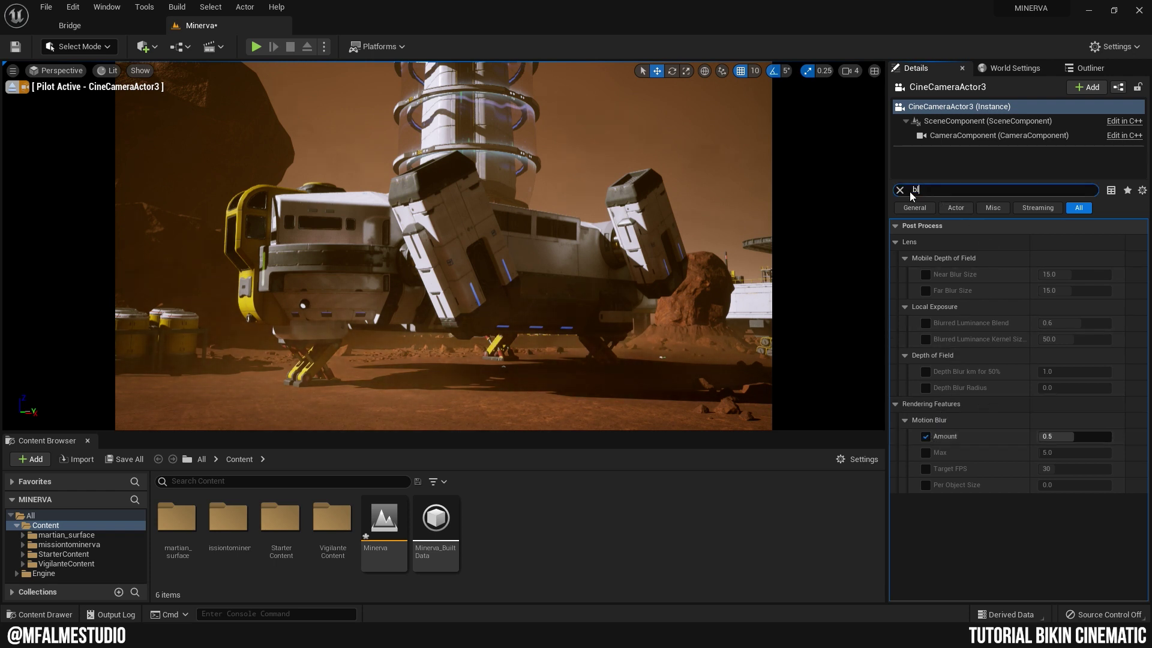
{"action": "type", "text": "oom"}
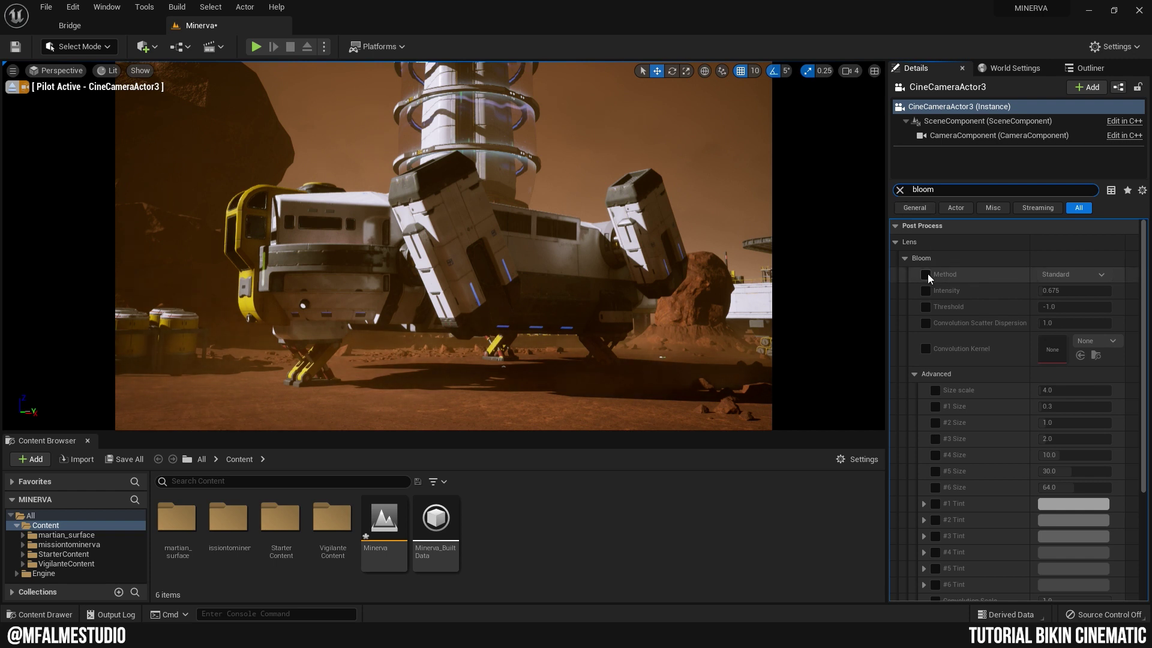
{"action": "left_click", "coordinate": [926, 274]}
{"action": "left_click", "coordinate": [926, 291]}
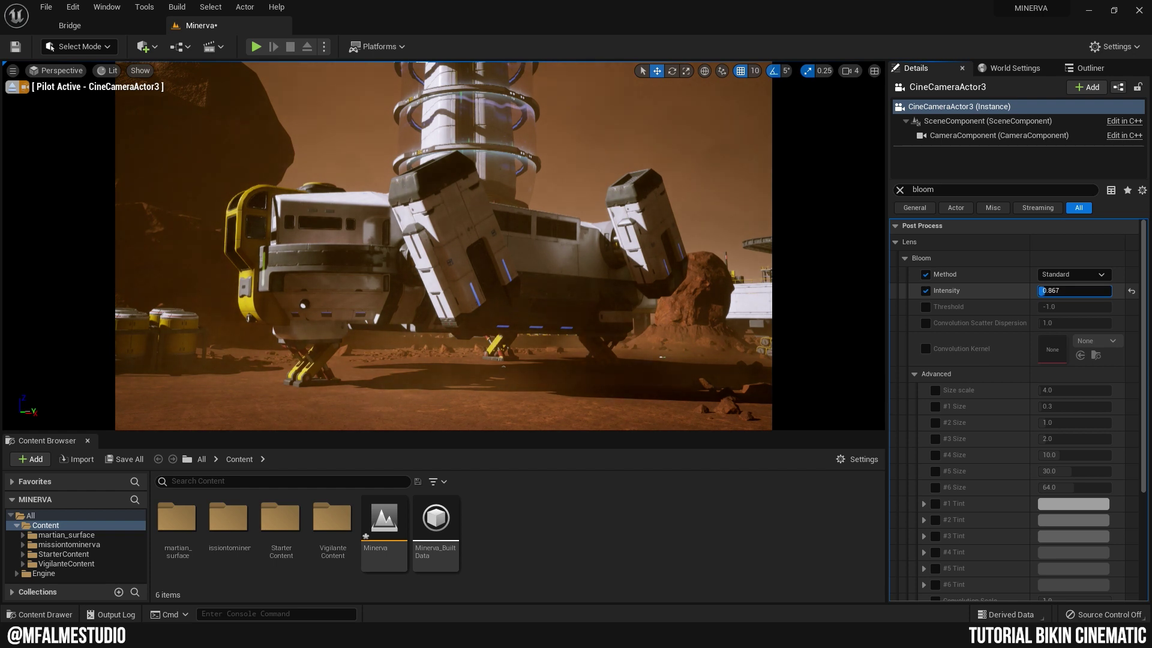
{"action": "left_click_drag", "start_coordinate": [1043, 290], "coordinate": [1070, 290]}
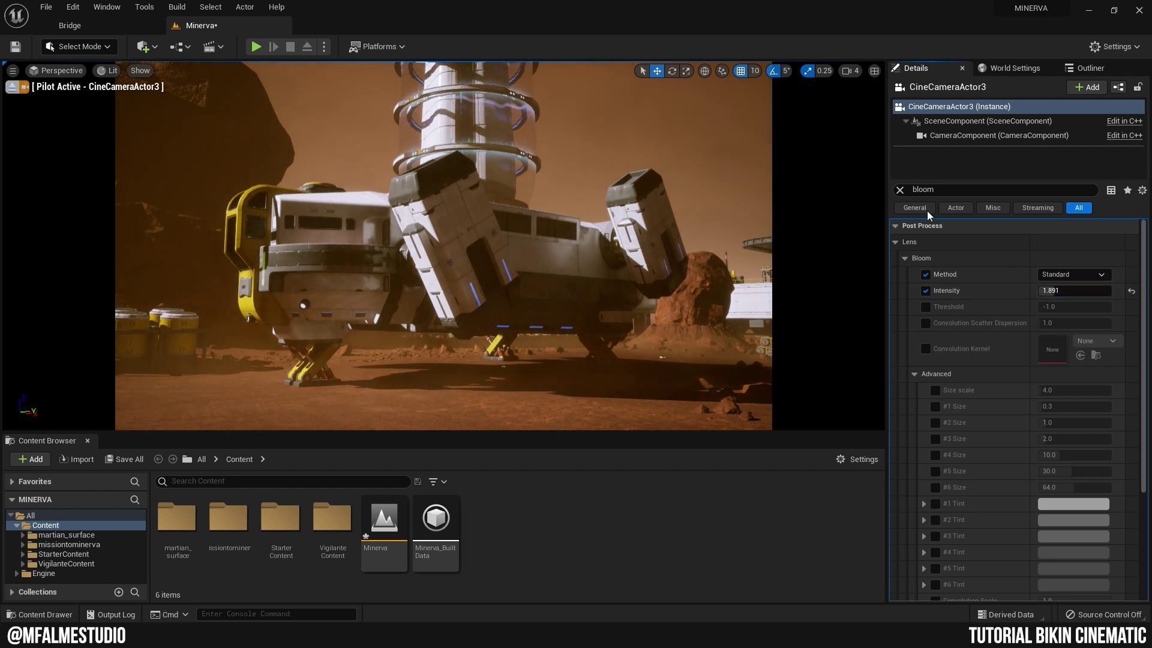
{"action": "left_click", "coordinate": [900, 190]}
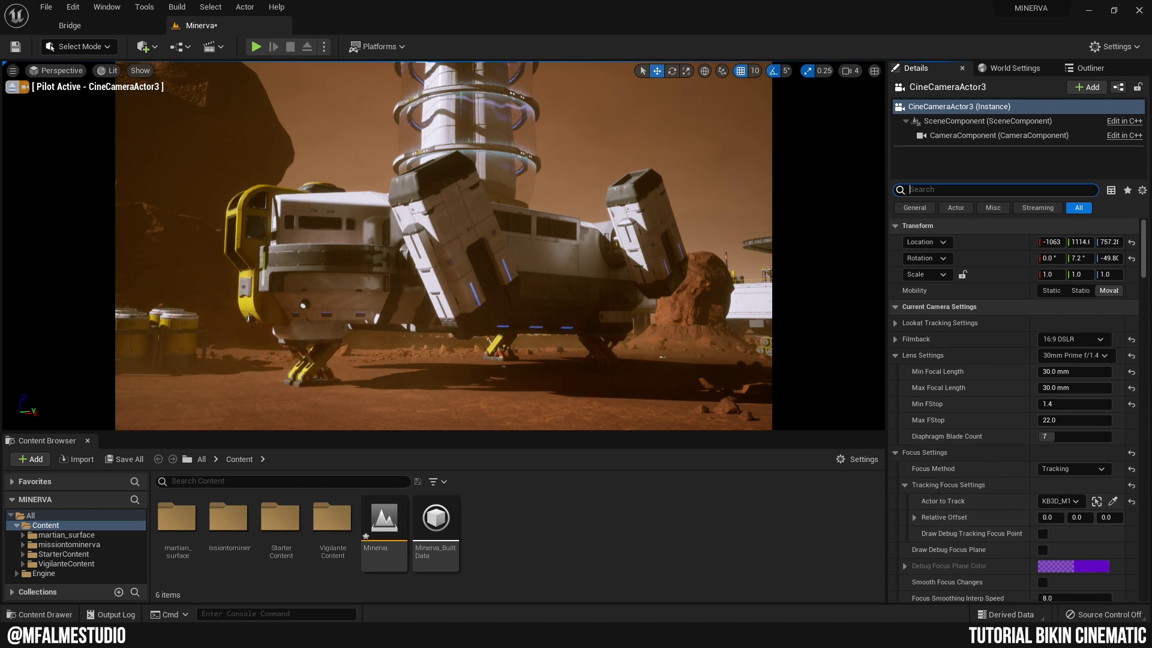
Create a Level Sequence asset in the Content folder and begin renaming it TakeOff.
{"action": "right_click", "coordinate": [534, 524]}
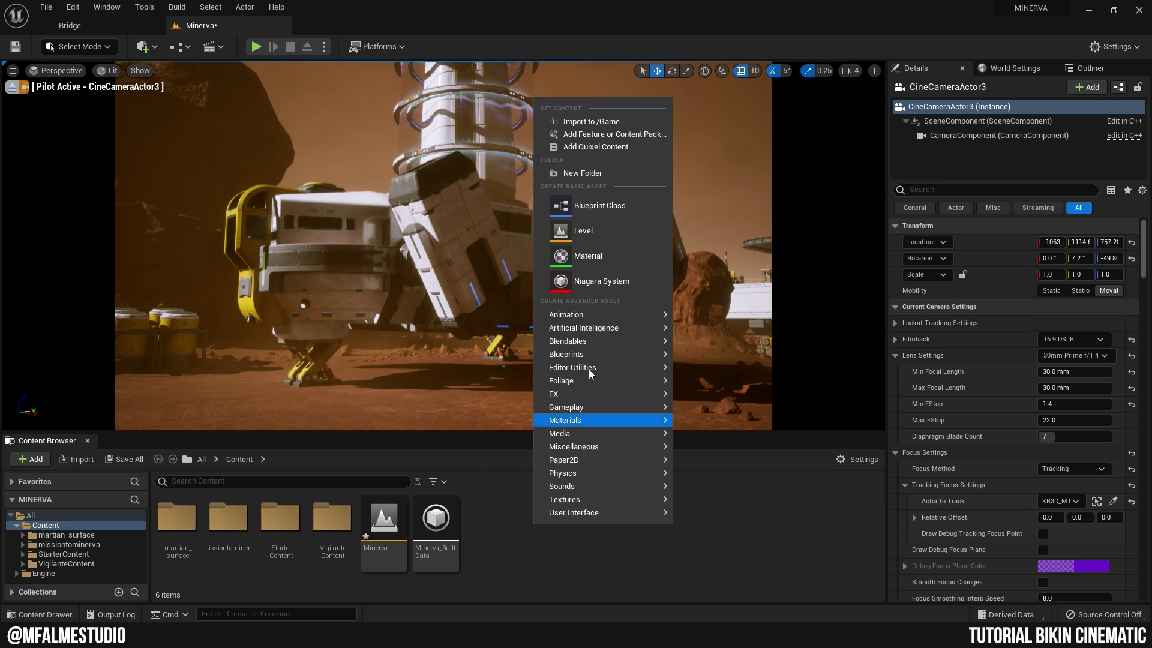
{"action": "mouse_move", "coordinate": [598, 314]}
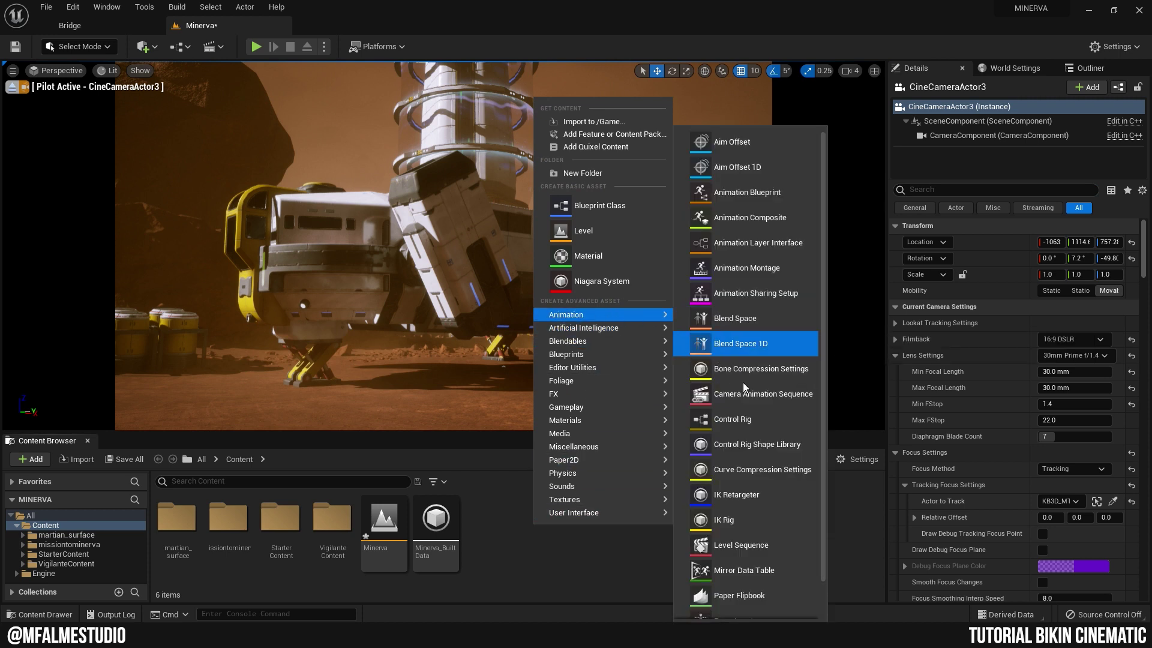
{"action": "left_click", "coordinate": [747, 546]}
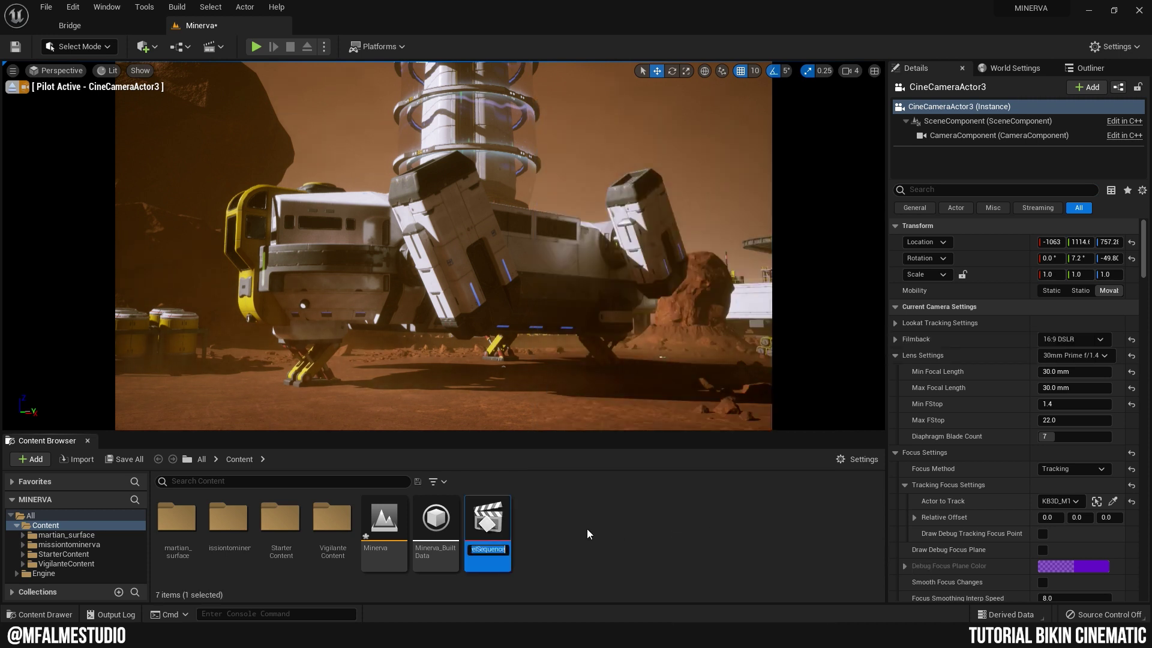
{"action": "key", "text": "Return"}
{"action": "right_click", "coordinate": [485, 552]}
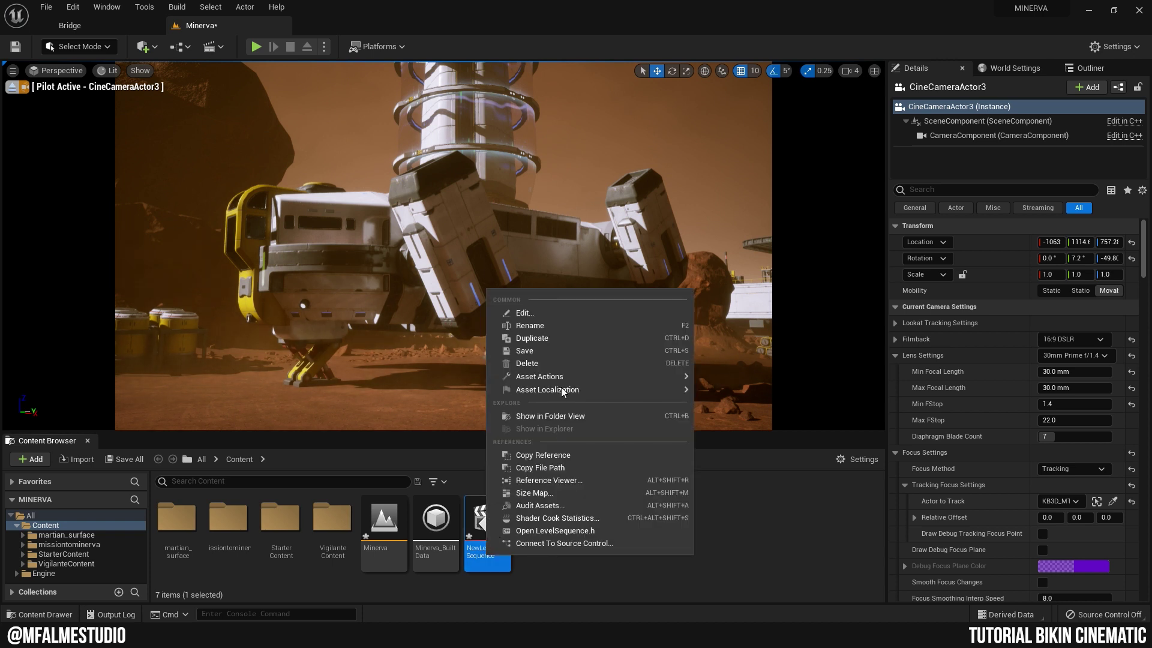
{"action": "left_click", "coordinate": [552, 325]}
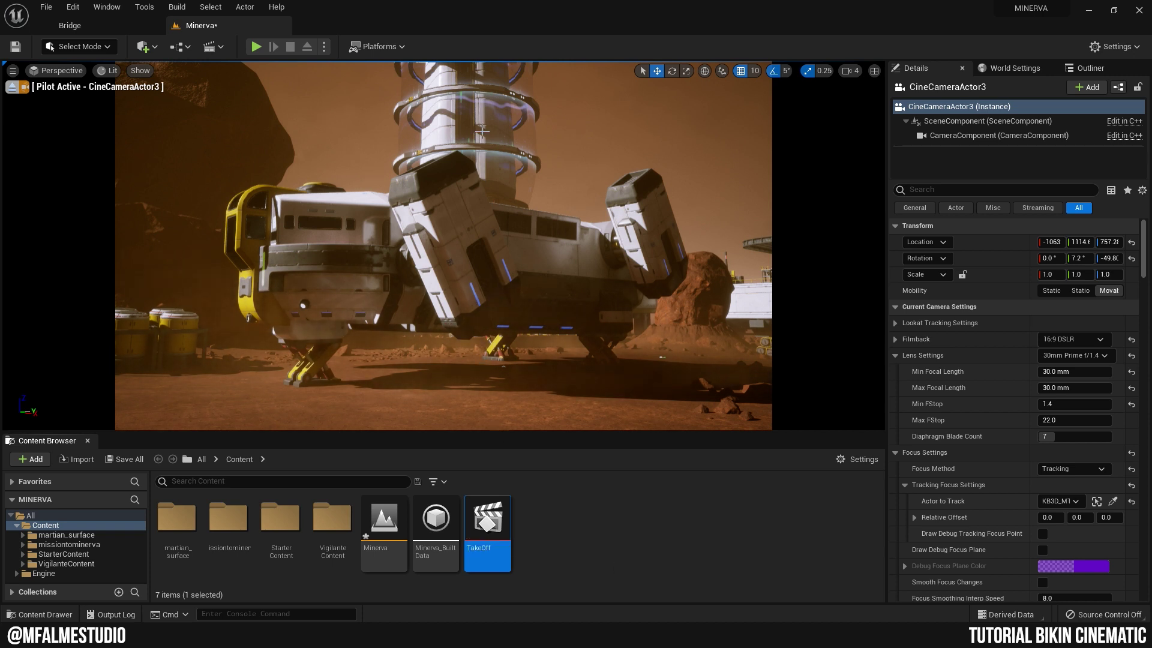
Open TakeOff in Sequencer and dock its tab into the main window.
{"action": "double_click", "coordinate": [487, 512]}
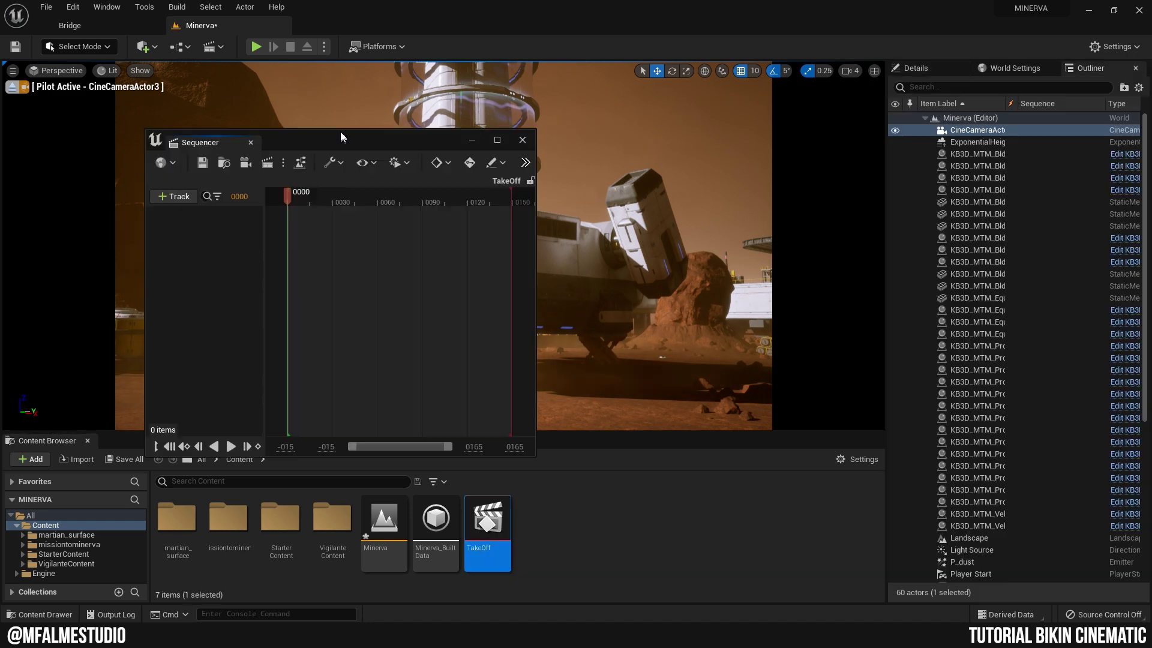
{"action": "left_click_drag", "start_coordinate": [340, 131], "coordinate": [379, 3]}
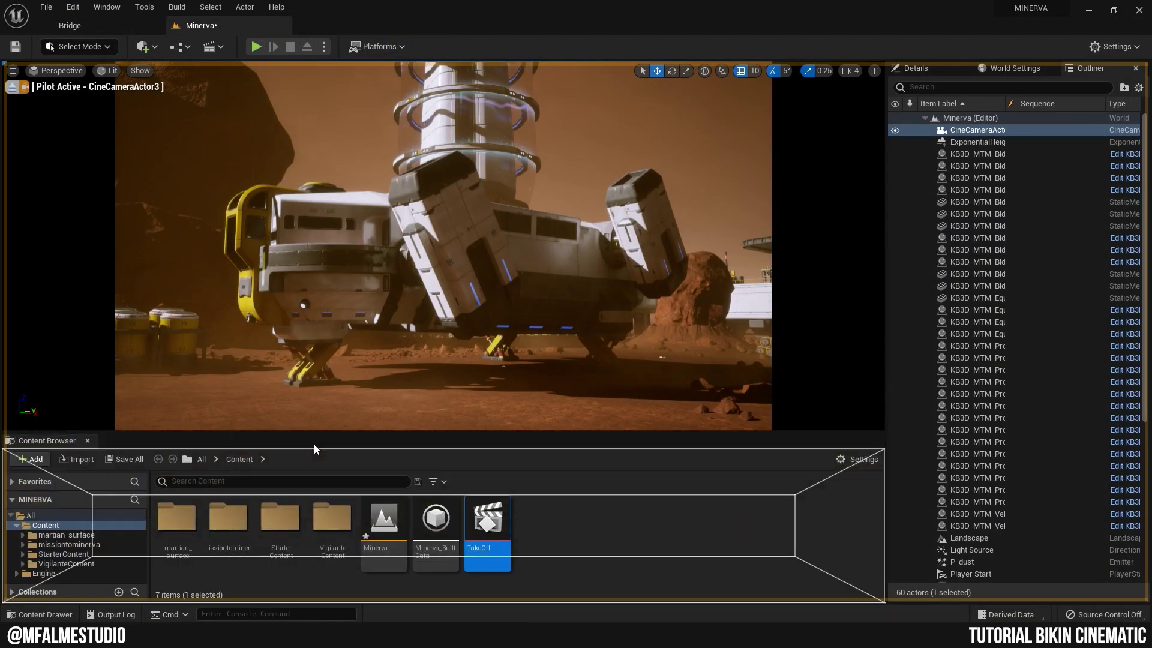
{"action": "mouse_move", "coordinate": [77, 12]}
{"action": "left_mouse_down"}
{"action": "mouse_move", "coordinate": [333, 439]}
{"action": "mouse_move", "coordinate": [421, 342]}
{"action": "left_mouse_up"}
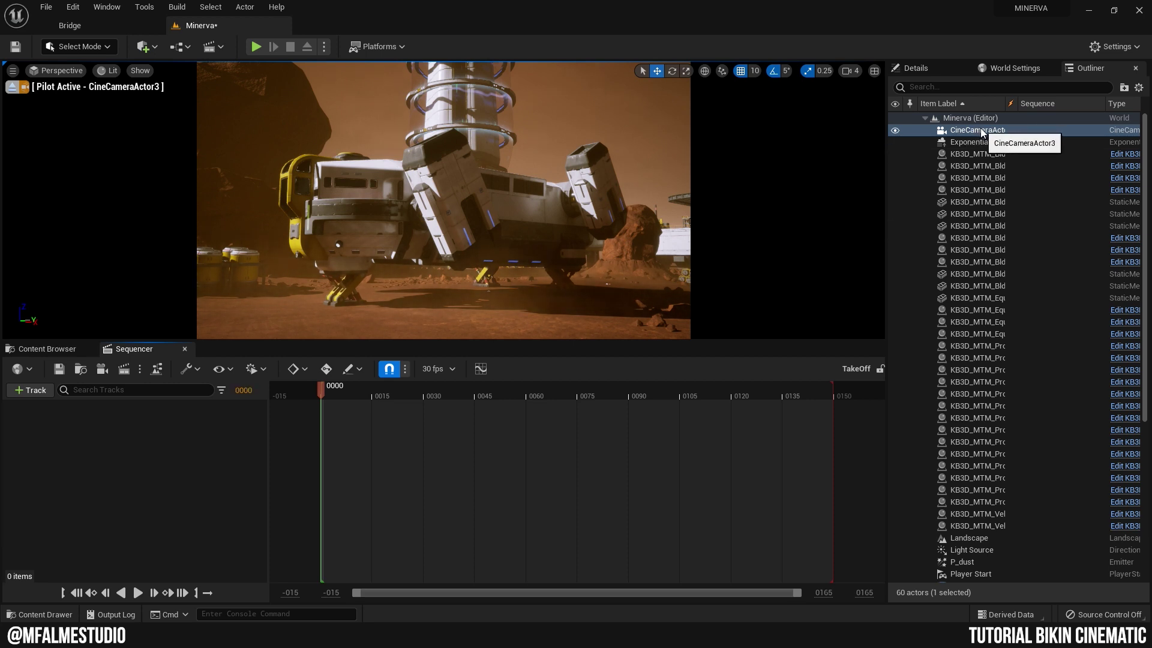
Add CineCameraActor3 to TakeOff and bind it as the Camera Cuts camera.
{"action": "left_click_drag", "start_coordinate": [958, 132], "coordinate": [59, 433]}
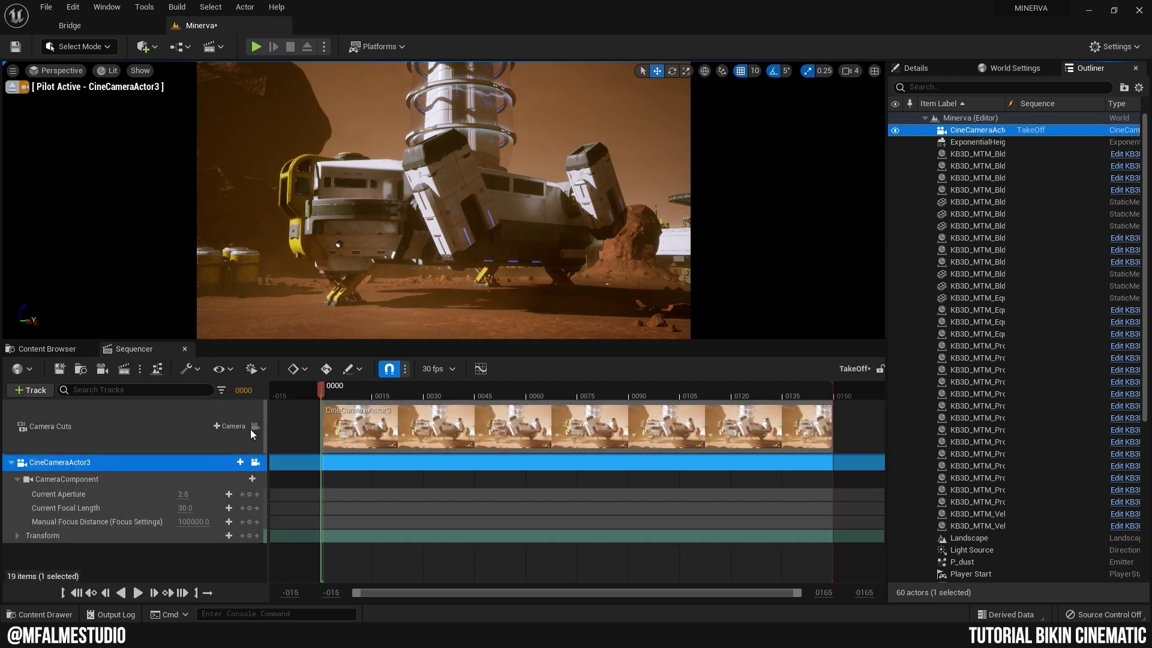
{"action": "left_click", "coordinate": [222, 425]}
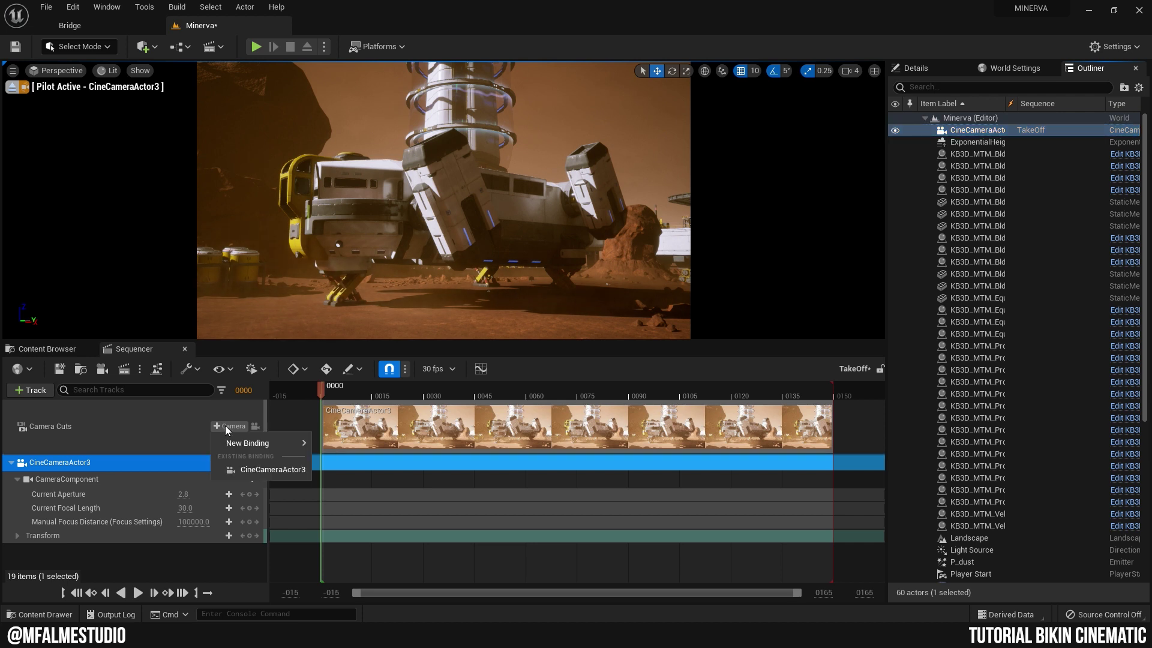
{"action": "left_click", "coordinate": [265, 469]}
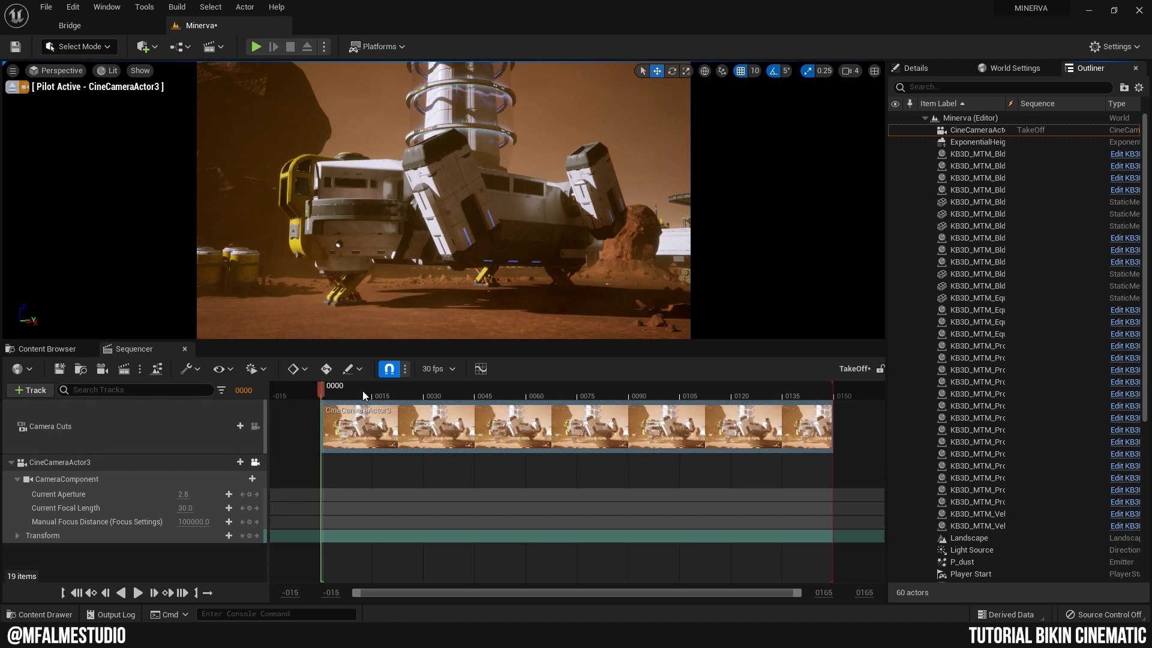
{"action": "mouse_move", "coordinate": [321, 393]}
{"action": "left_mouse_down"}
{"action": "mouse_move", "coordinate": [833, 420]}
{"action": "mouse_move", "coordinate": [823, 419]}
{"action": "left_mouse_up"}
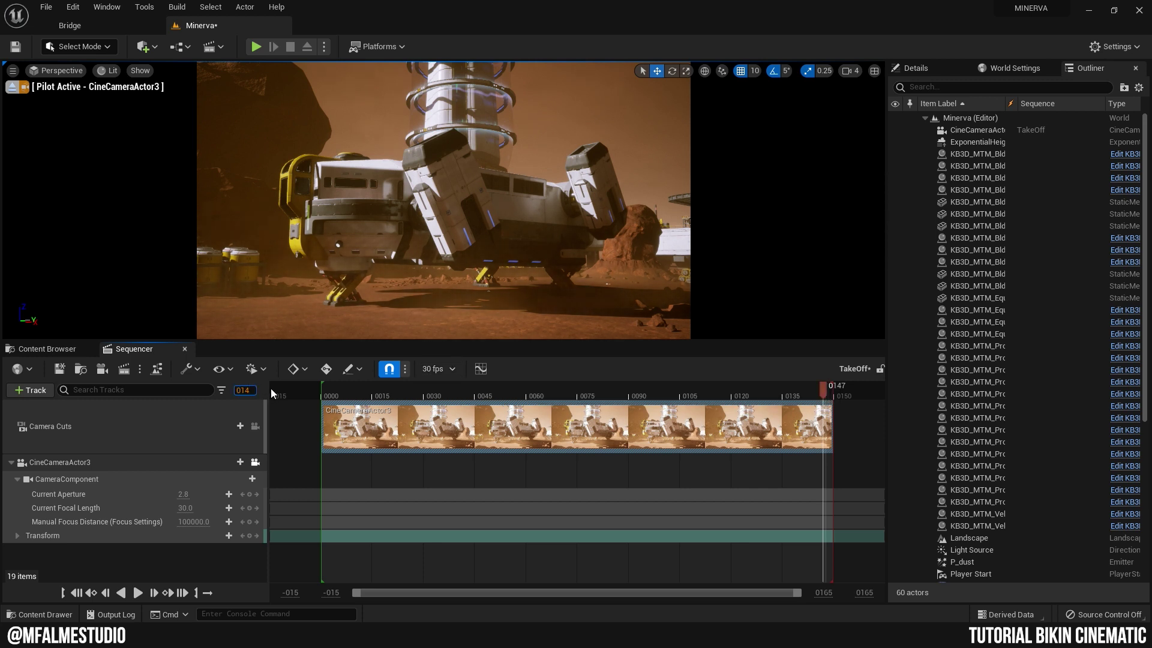
{"action": "type", "text": "0200"}
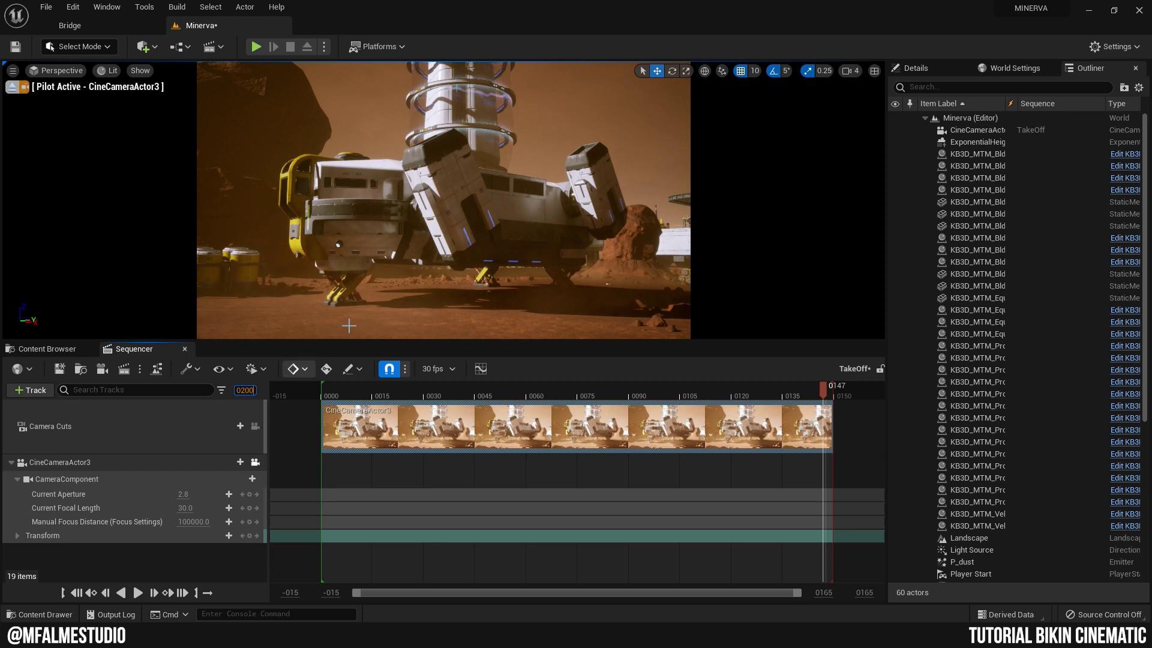
{"action": "left_click", "coordinate": [219, 410]}
Set TakeOff to 24 fps and stretch the camera cut to the range end.
{"action": "left_click", "coordinate": [447, 369]}
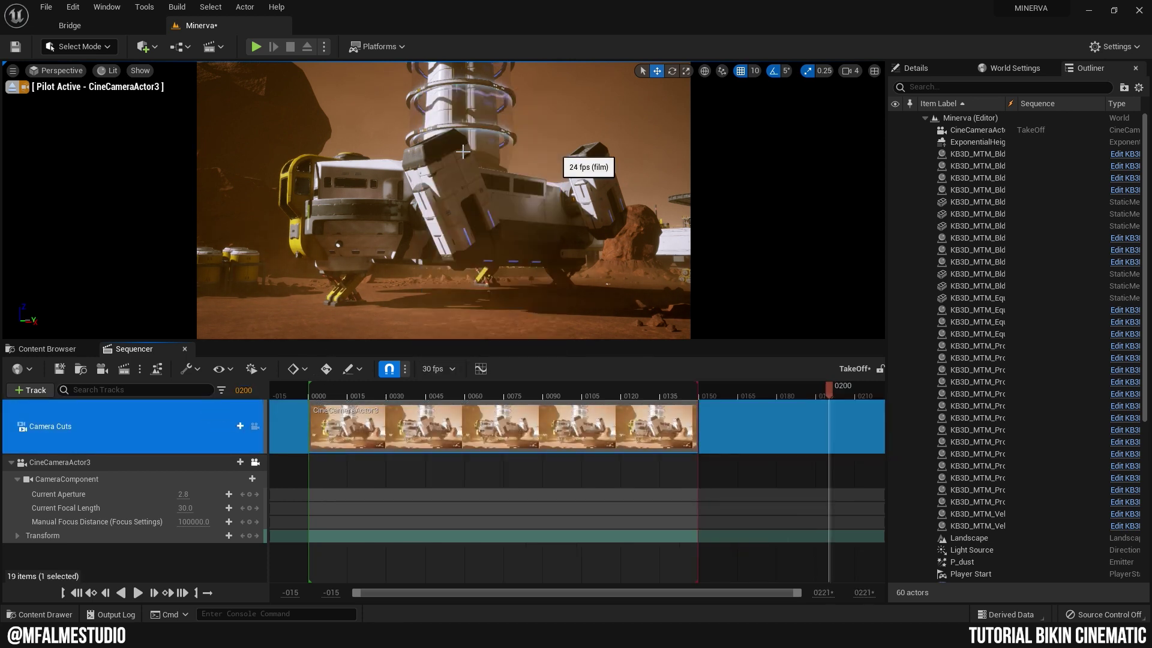
{"action": "left_click", "coordinate": [463, 155]}
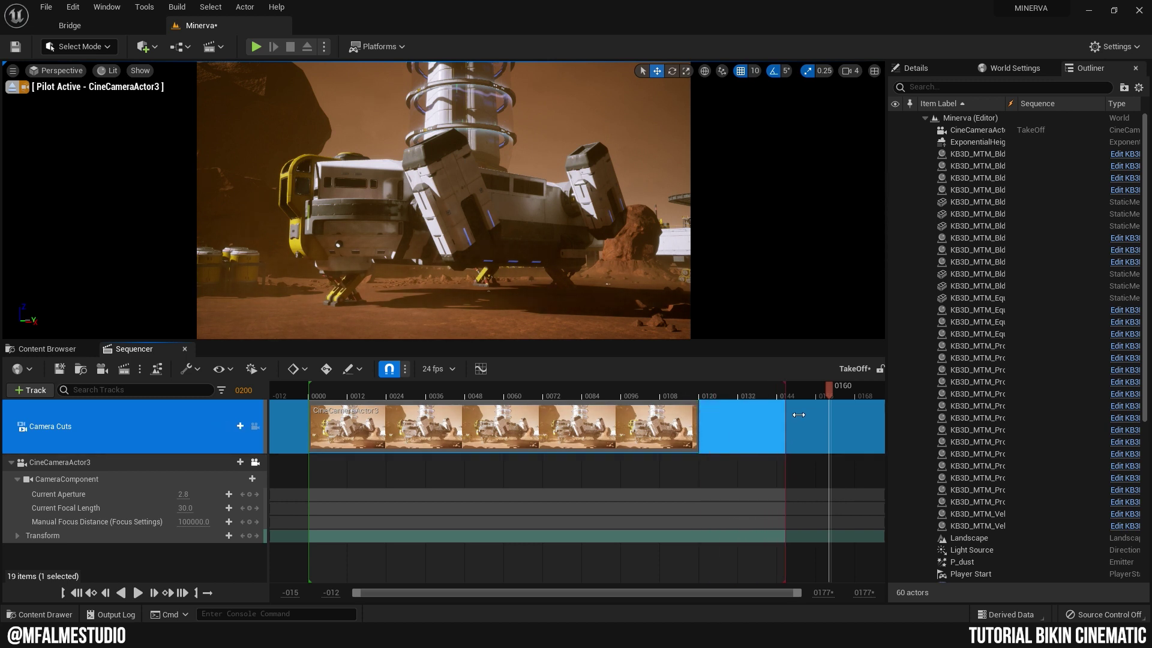
{"action": "left_click_drag", "start_coordinate": [697, 420], "coordinate": [827, 418]}
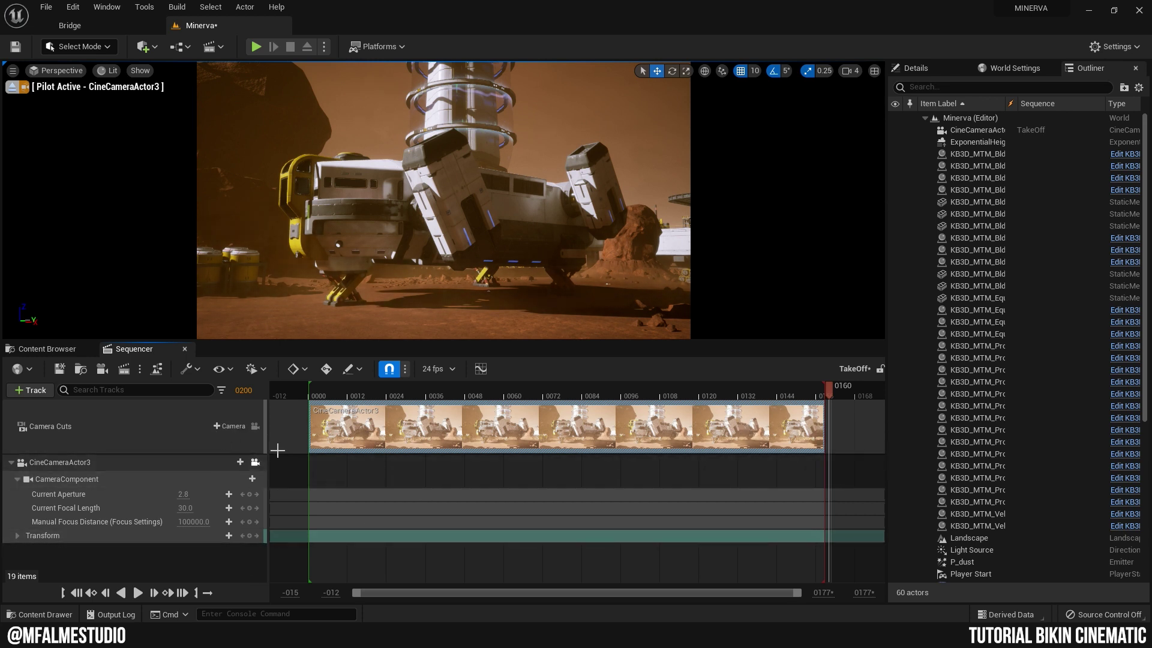
Add KB3D_MTM_VehicleCargoShip_A to the sequence as a track.
{"action": "left_click", "coordinate": [365, 192]}
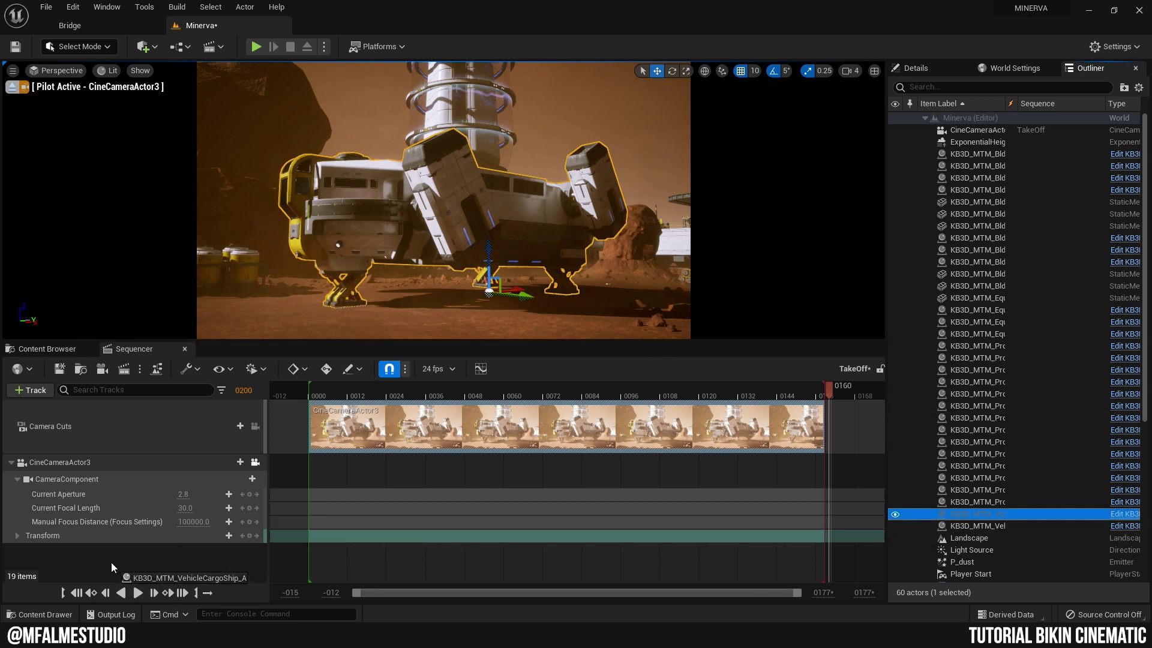
{"action": "left_click_drag", "start_coordinate": [978, 517], "coordinate": [110, 562]}
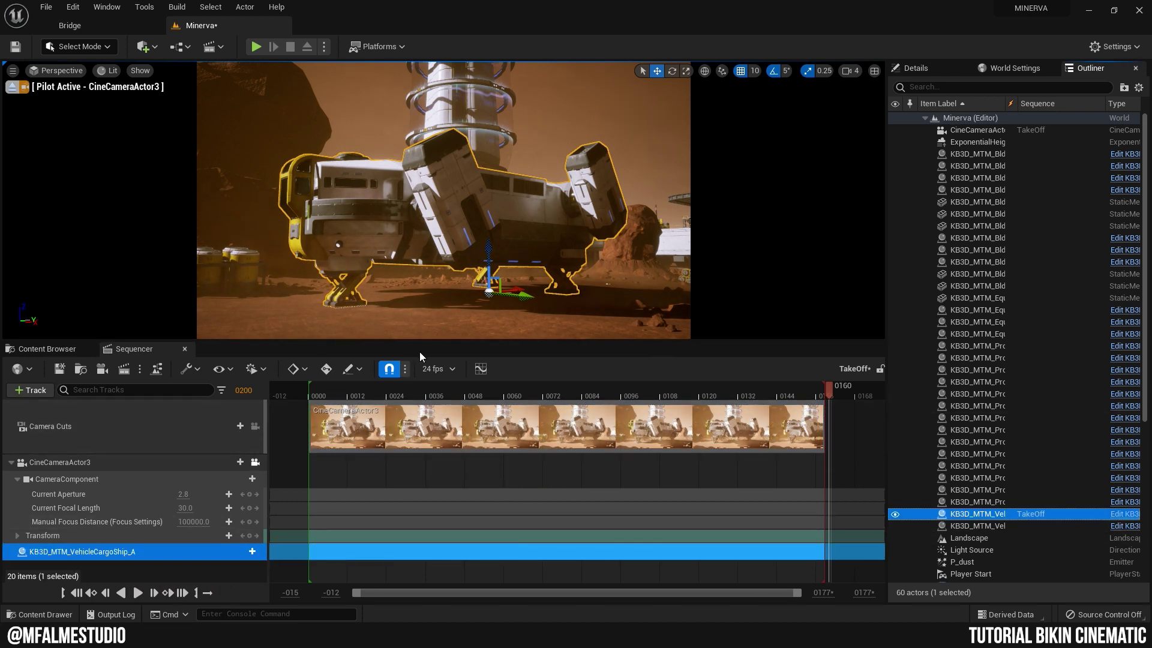
{"action": "left_click_drag", "start_coordinate": [425, 339], "coordinate": [425, 297]}
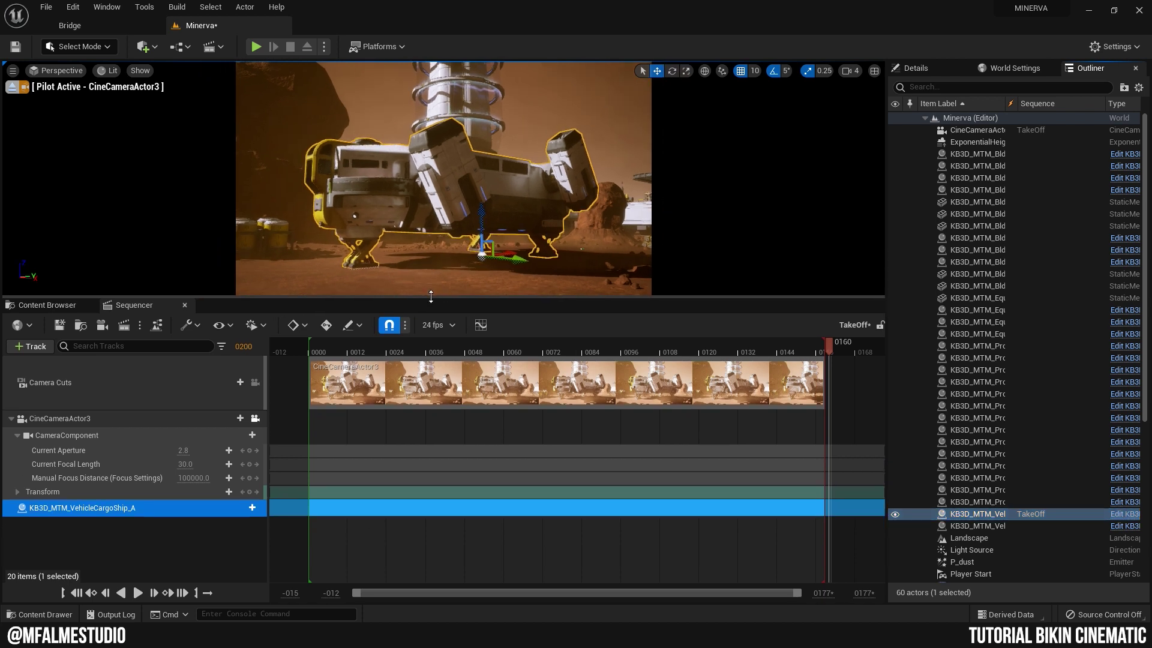
{"action": "left_click_drag", "start_coordinate": [828, 348], "coordinate": [594, 348]}
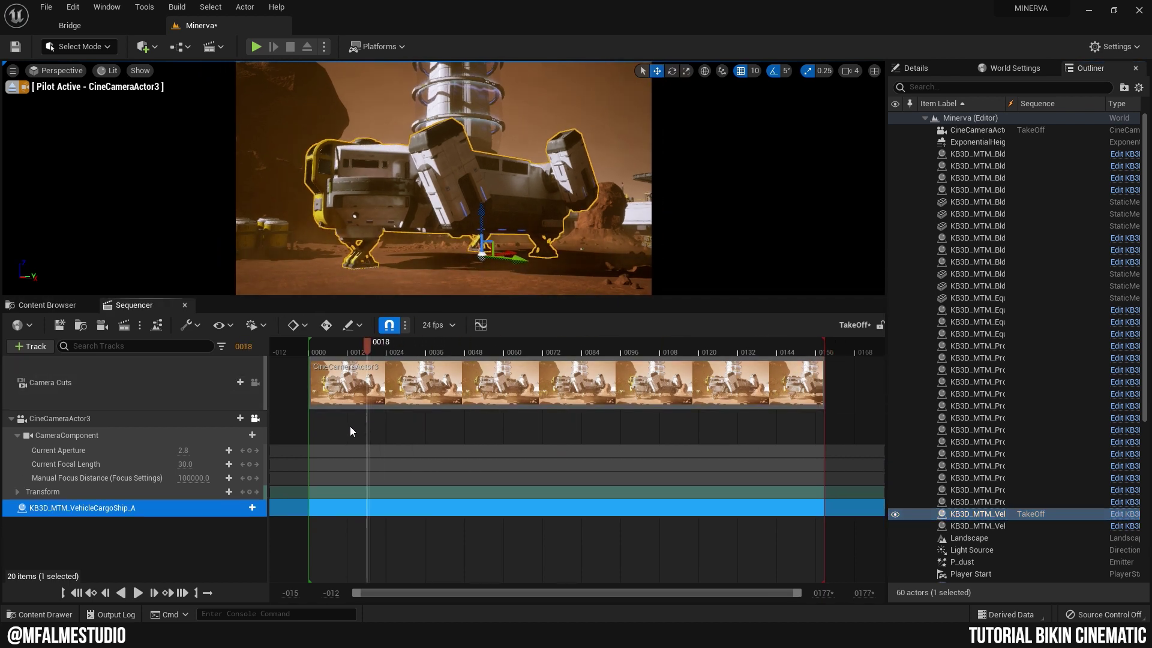
Key the camera's Rotation Pitch at frame 0 and a raised pitch at frame 158.
{"action": "left_click", "coordinate": [77, 593]}
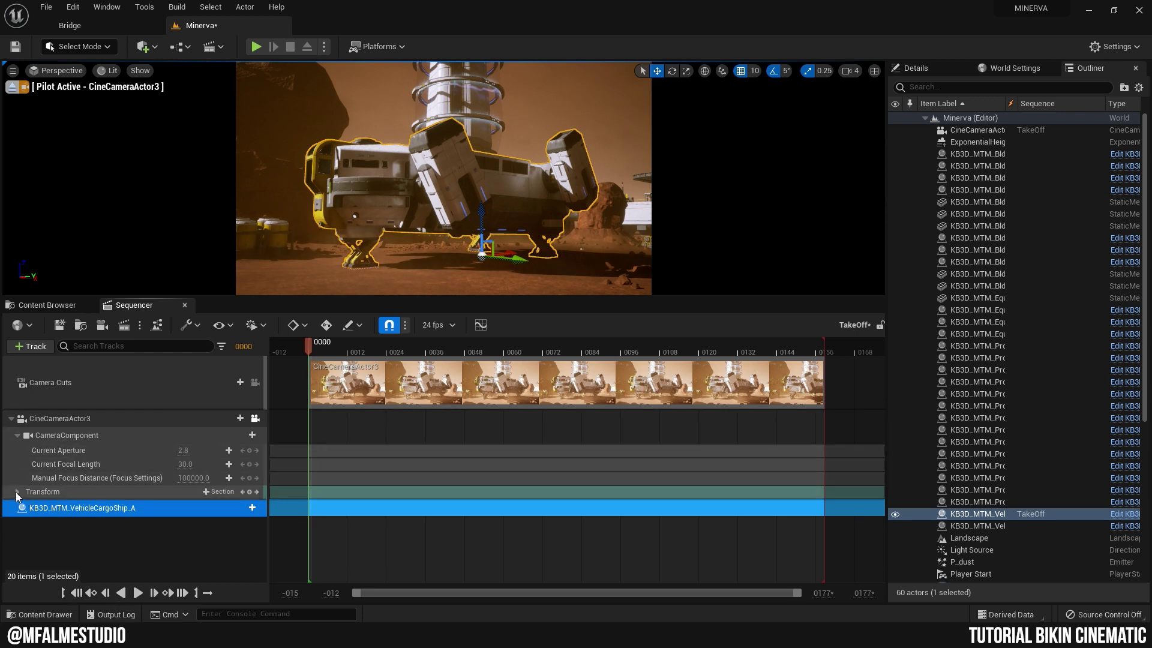
{"action": "left_click", "coordinate": [18, 492]}
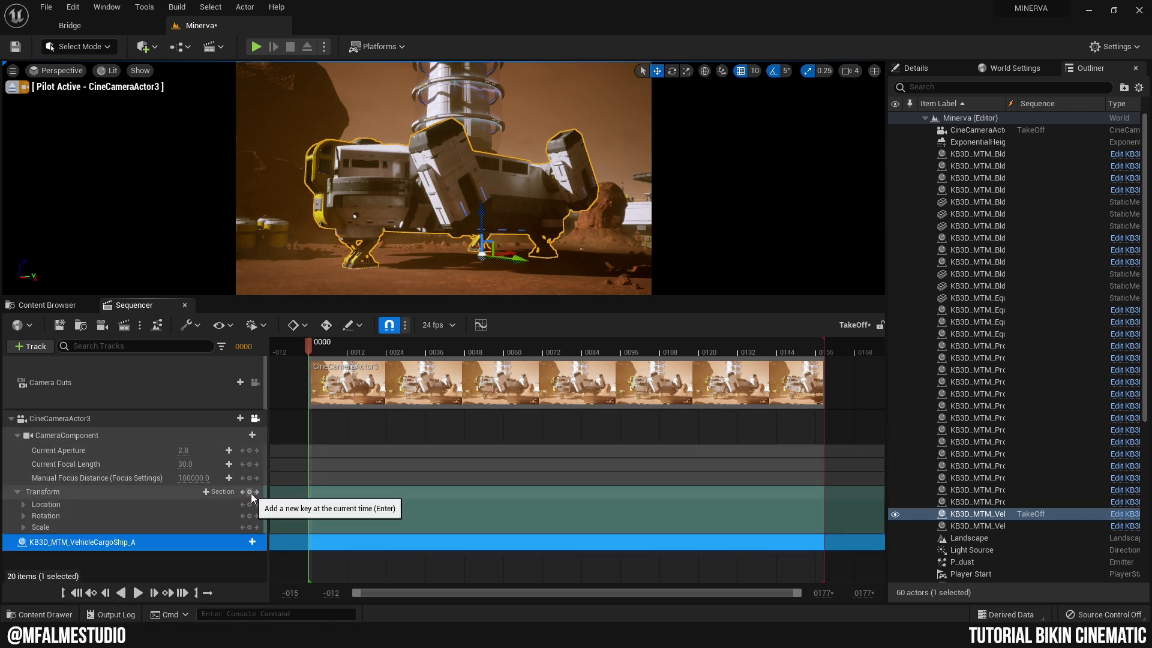
{"action": "left_click", "coordinate": [24, 515]}
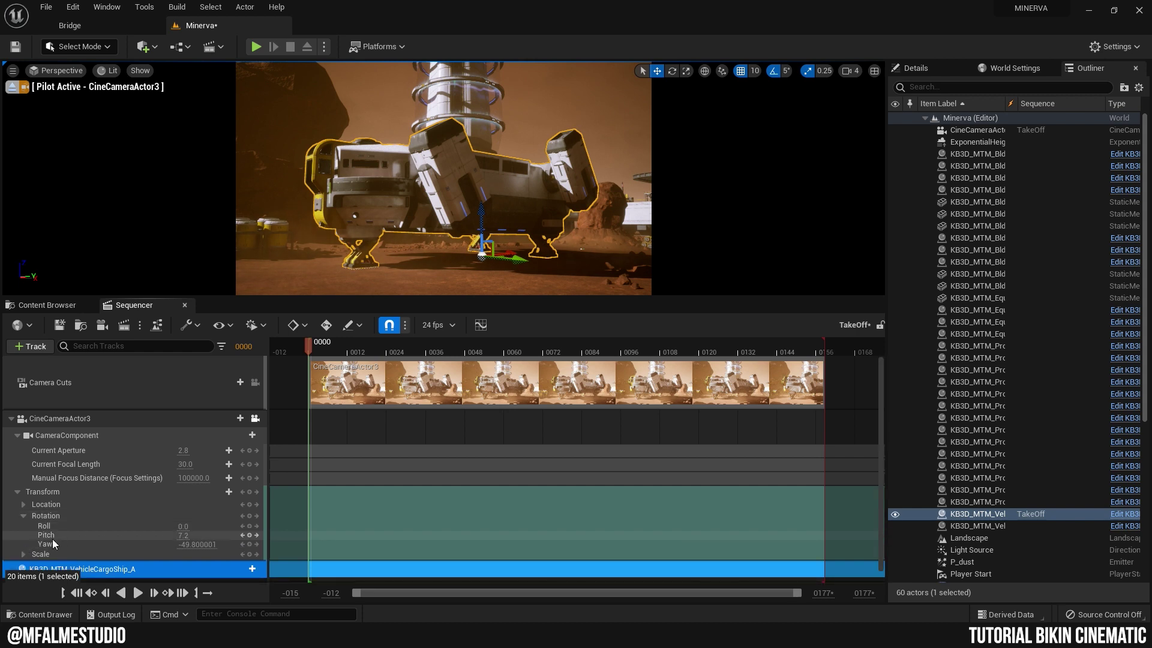
{"action": "left_click_drag", "start_coordinate": [183, 534], "coordinate": [192, 535]}
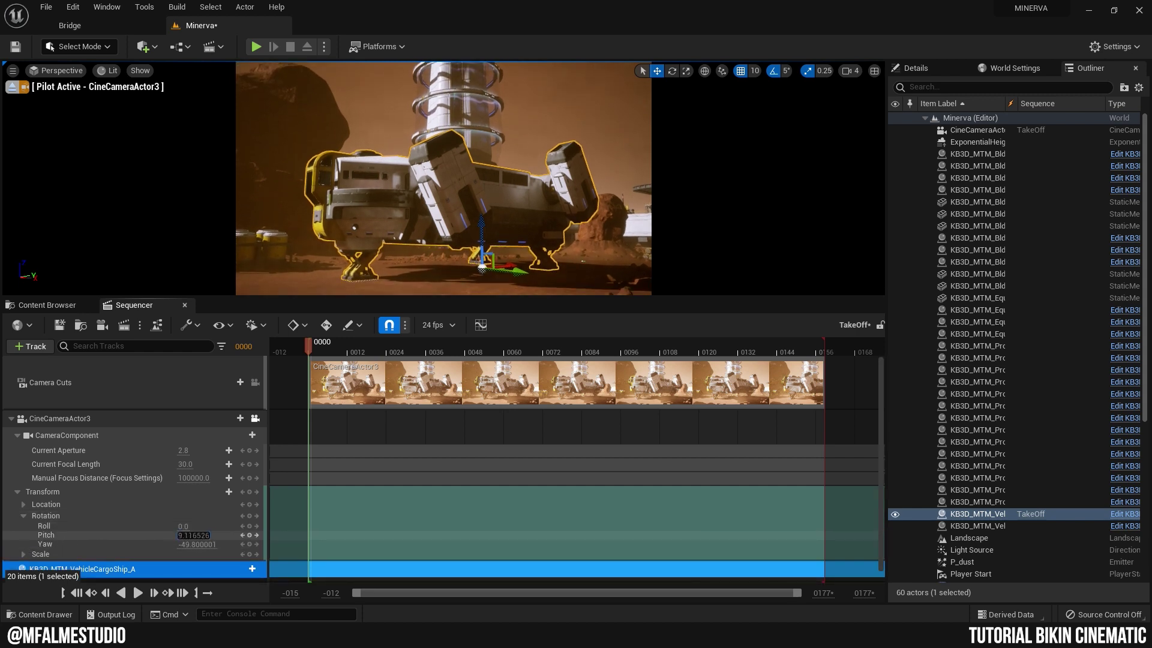
{"action": "key", "text": "ctrl+z"}
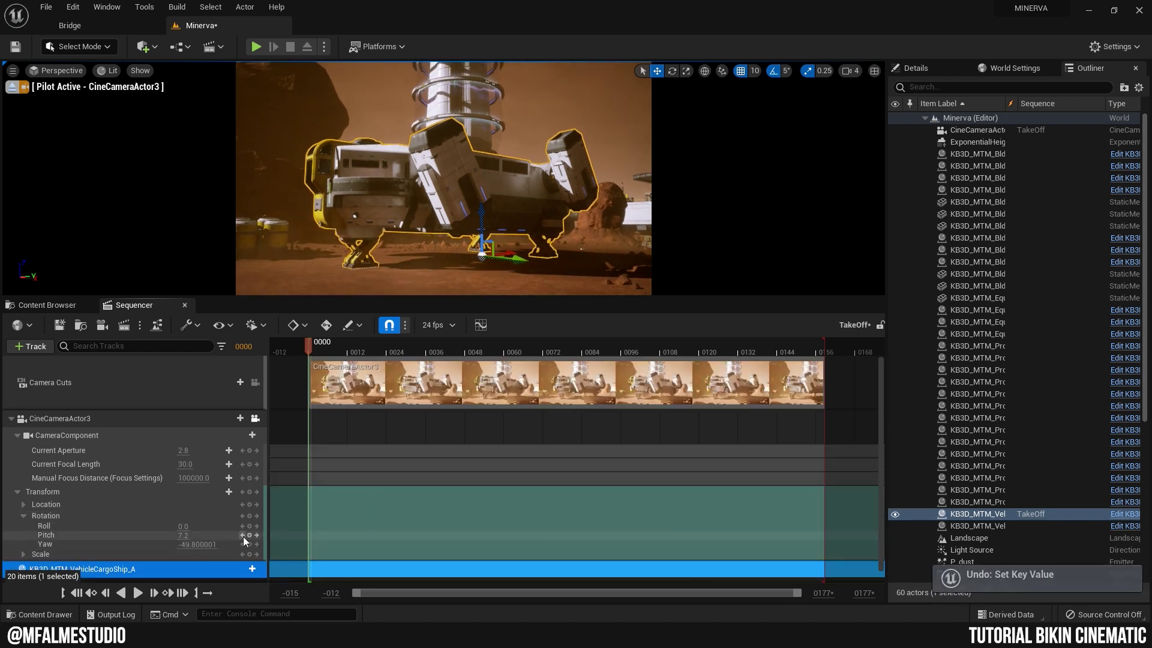
{"action": "left_click", "coordinate": [249, 534]}
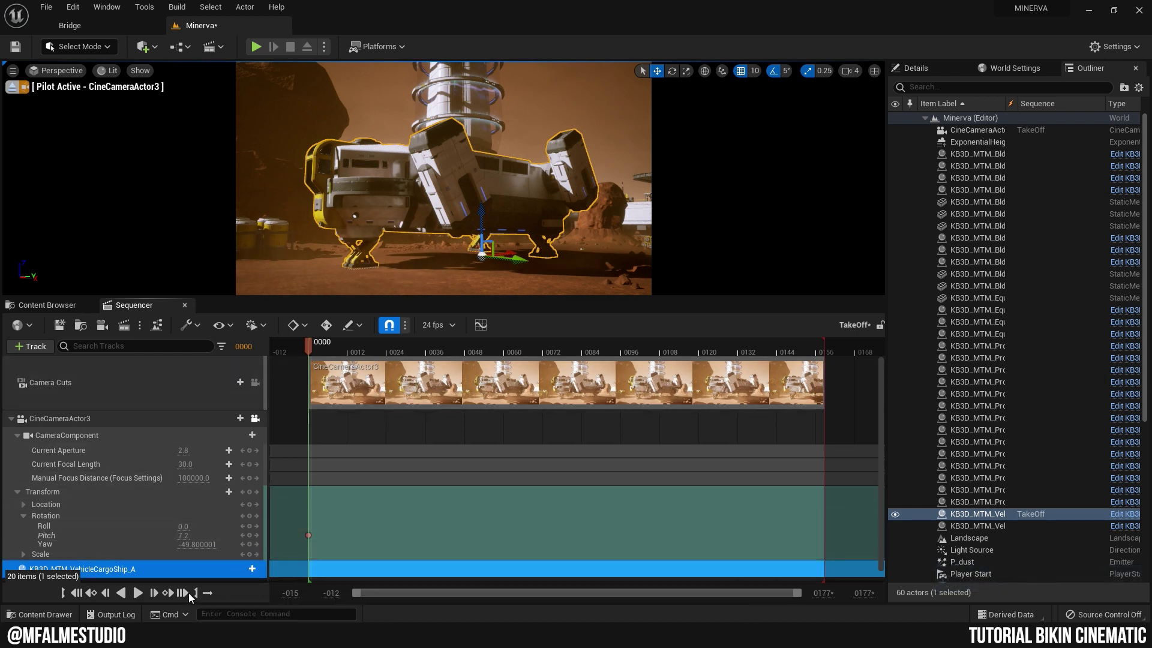
{"action": "left_click", "coordinate": [183, 592]}
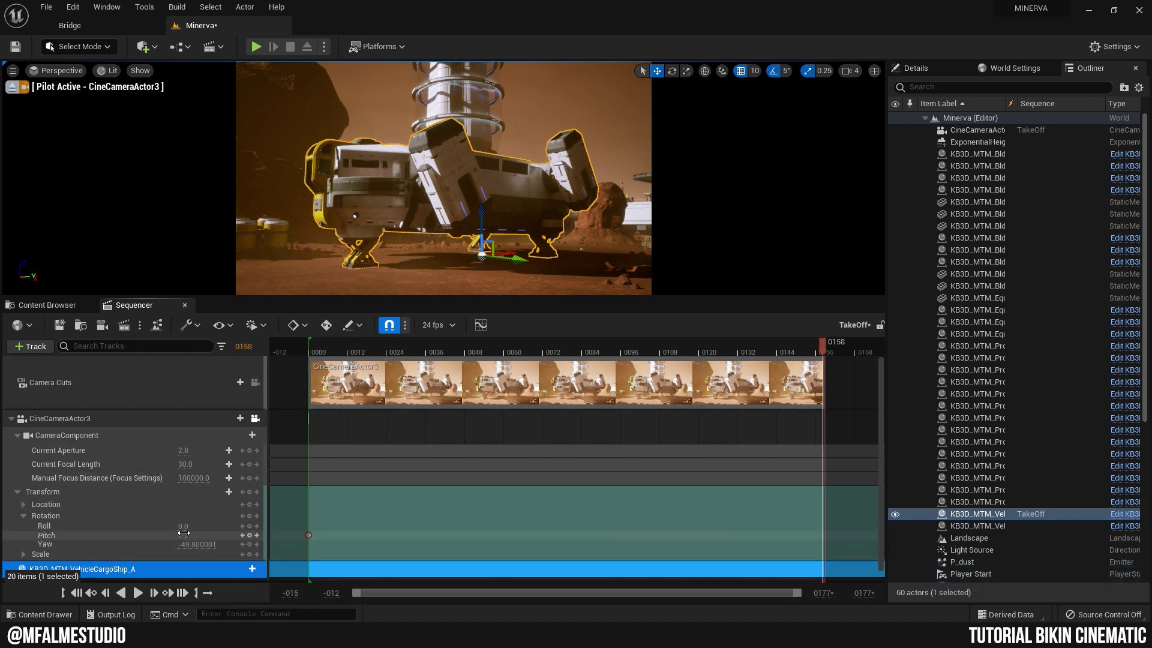
{"action": "left_click_drag", "start_coordinate": [181, 534], "coordinate": [569, 499]}
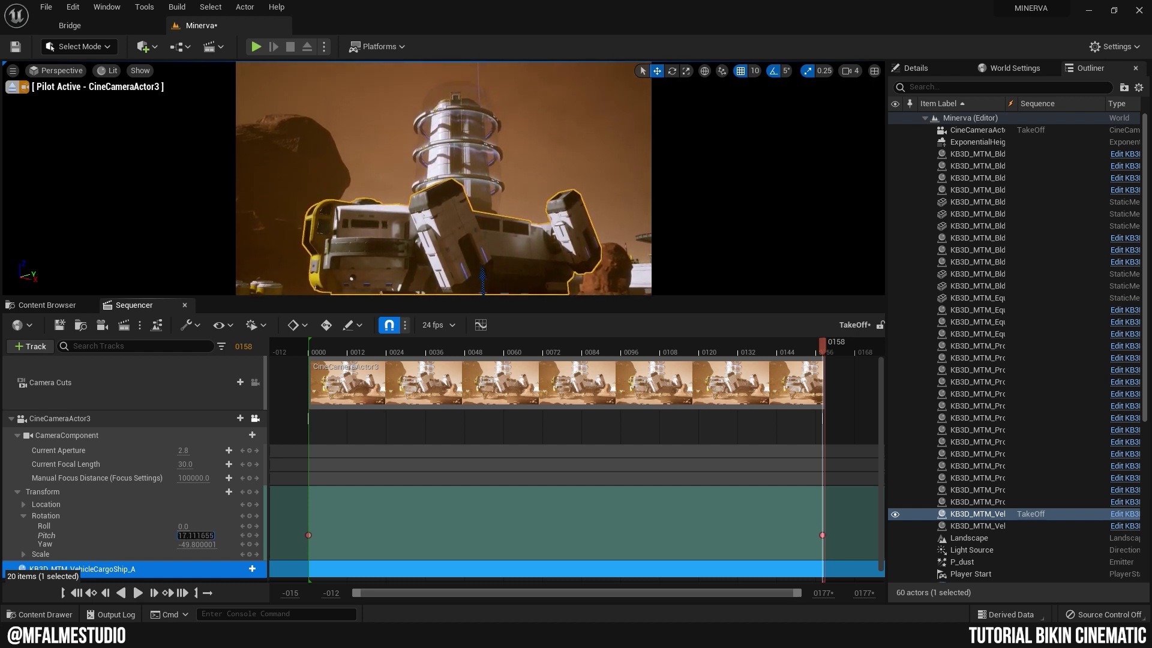
{"action": "mouse_move", "coordinate": [821, 346]}
{"action": "left_mouse_down"}
{"action": "mouse_move", "coordinate": [343, 468]}
{"action": "mouse_move", "coordinate": [470, 491]}
{"action": "left_mouse_up"}
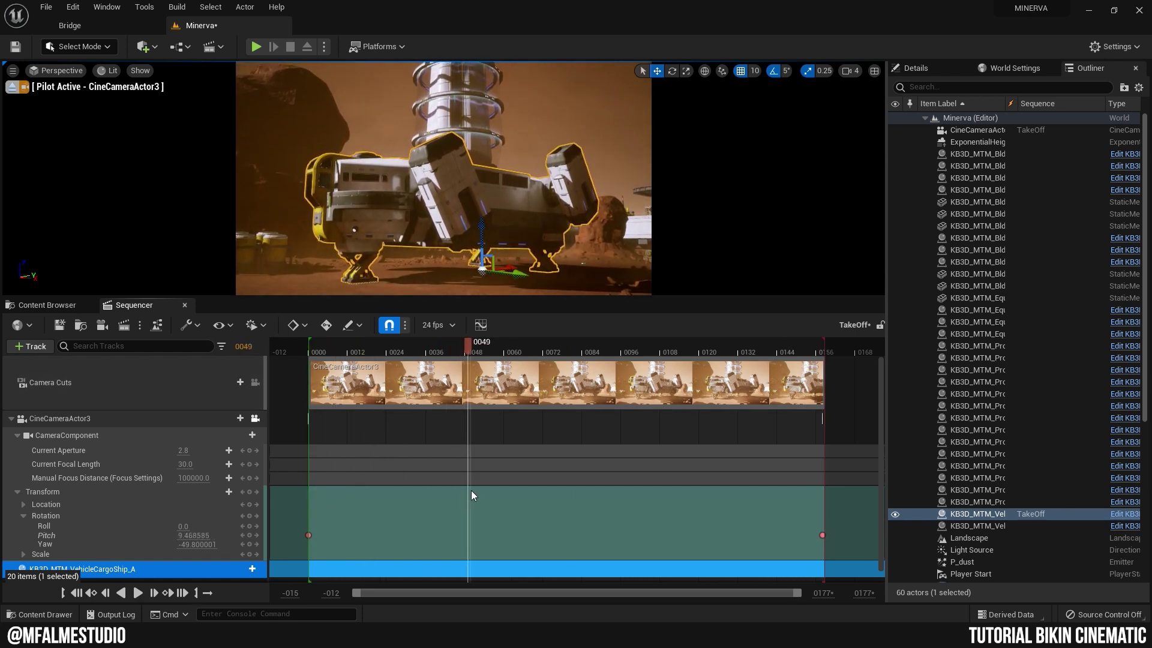
Move the first pitch key to frame 36 and play back to preview the tilt.
{"action": "left_click_drag", "start_coordinate": [309, 534], "coordinate": [476, 534]}
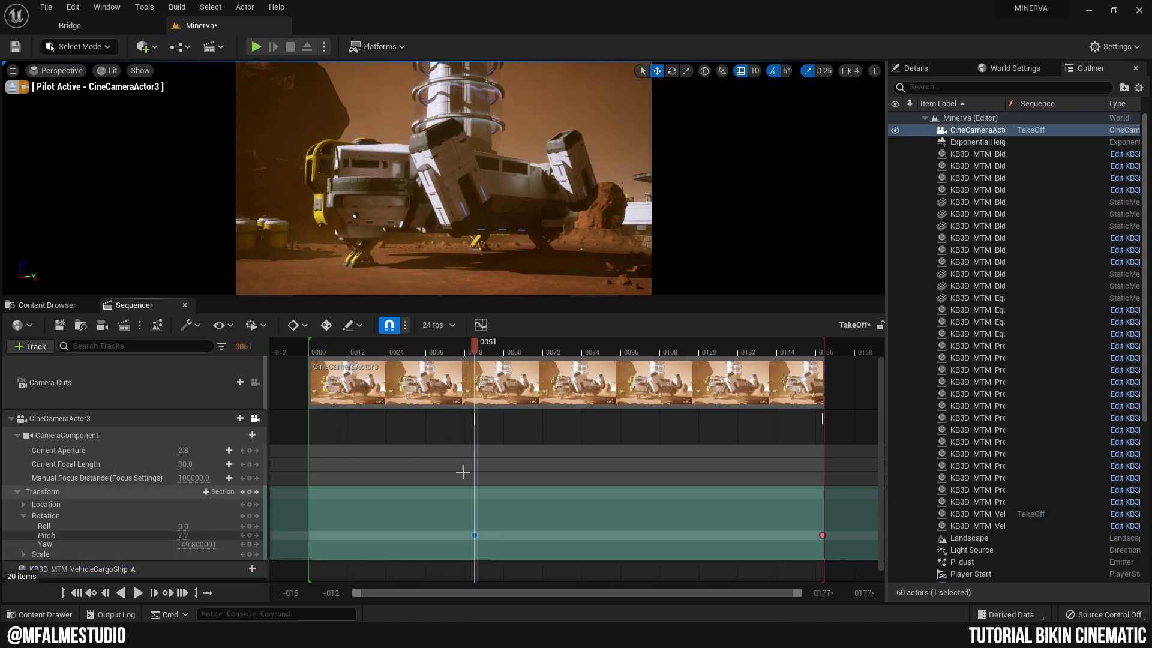
{"action": "mouse_move", "coordinate": [463, 353]}
{"action": "left_mouse_down"}
{"action": "mouse_move", "coordinate": [427, 424]}
{"action": "mouse_move", "coordinate": [653, 432]}
{"action": "mouse_move", "coordinate": [315, 474]}
{"action": "left_mouse_up"}
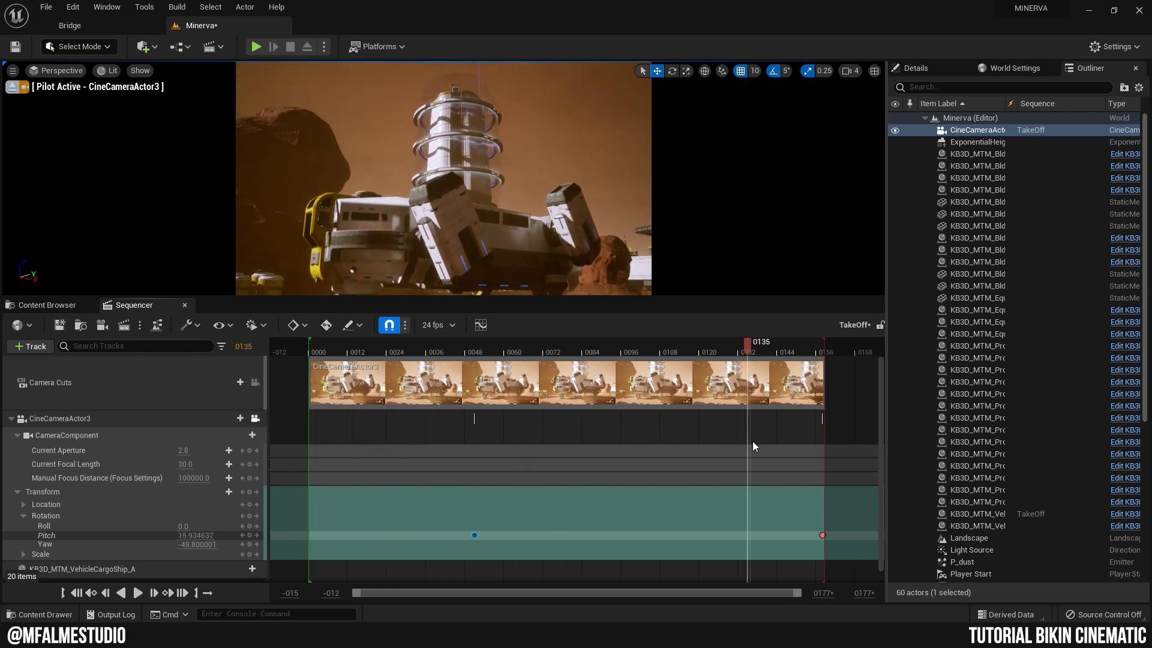
{"action": "left_click", "coordinate": [123, 595]}
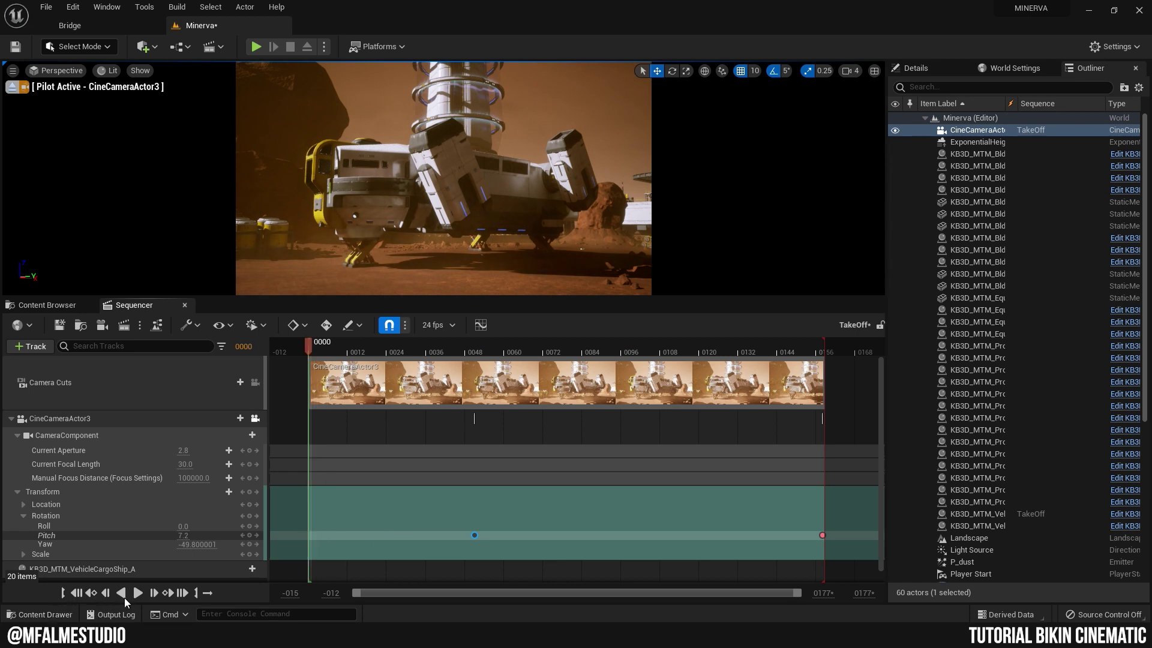
{"action": "left_click", "coordinate": [139, 594]}
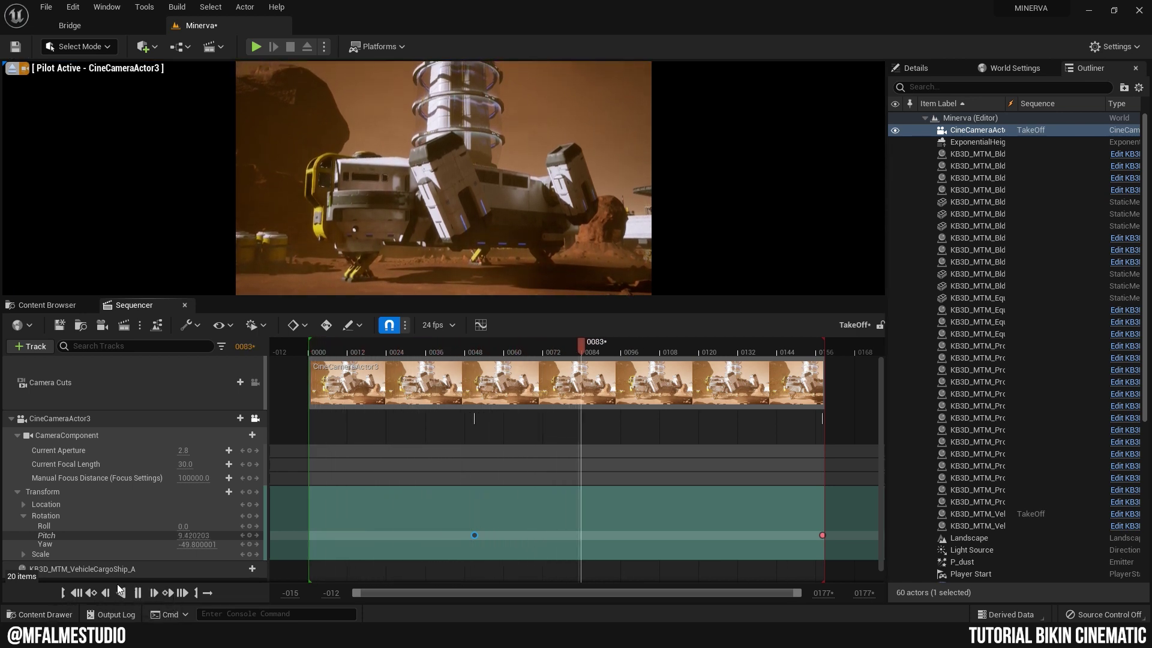
{"action": "left_click", "coordinate": [137, 593]}
{"action": "left_click_drag", "start_coordinate": [649, 344], "coordinate": [431, 381]}
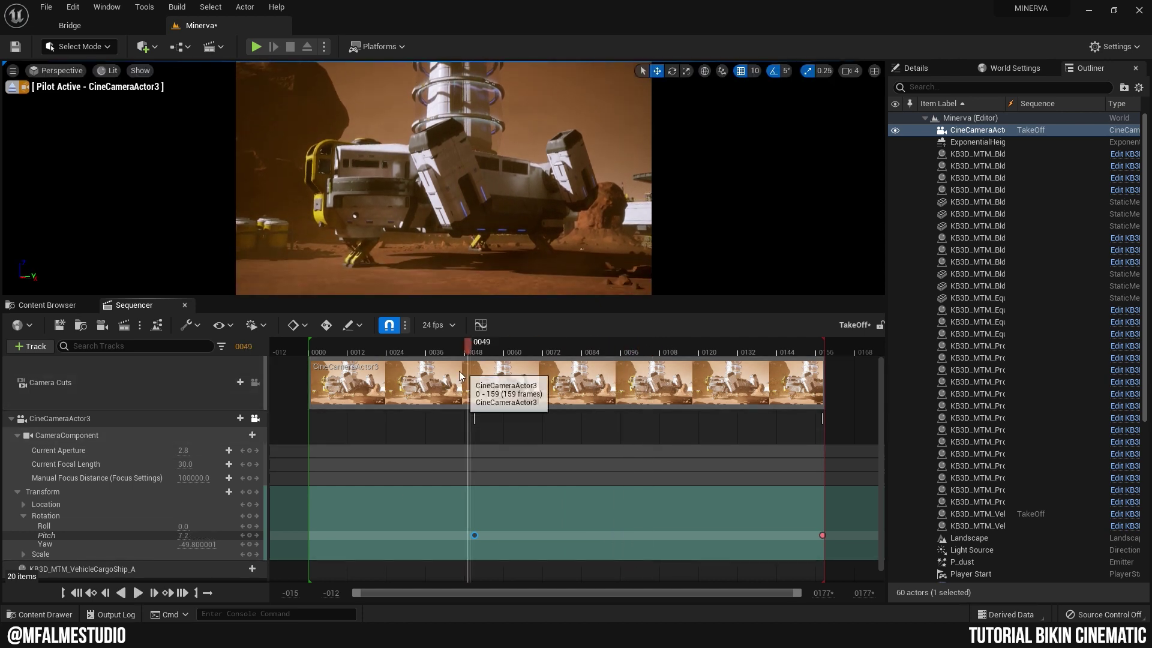
{"action": "key", "text": "Left"}
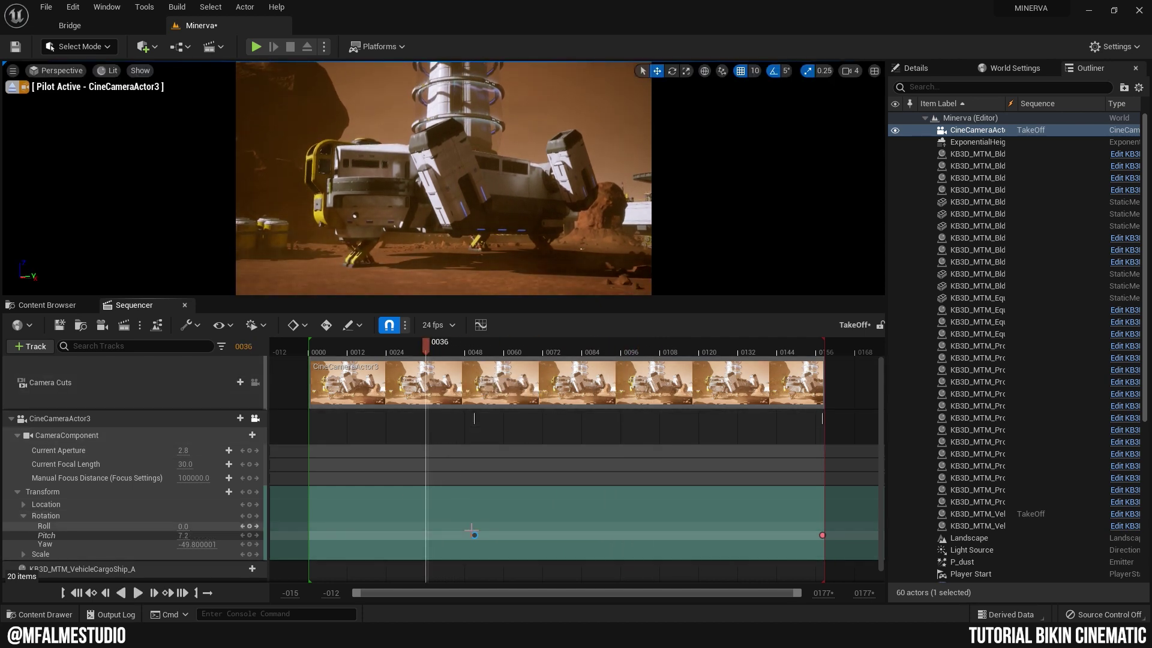
{"action": "left_click_drag", "start_coordinate": [475, 538], "coordinate": [424, 538]}
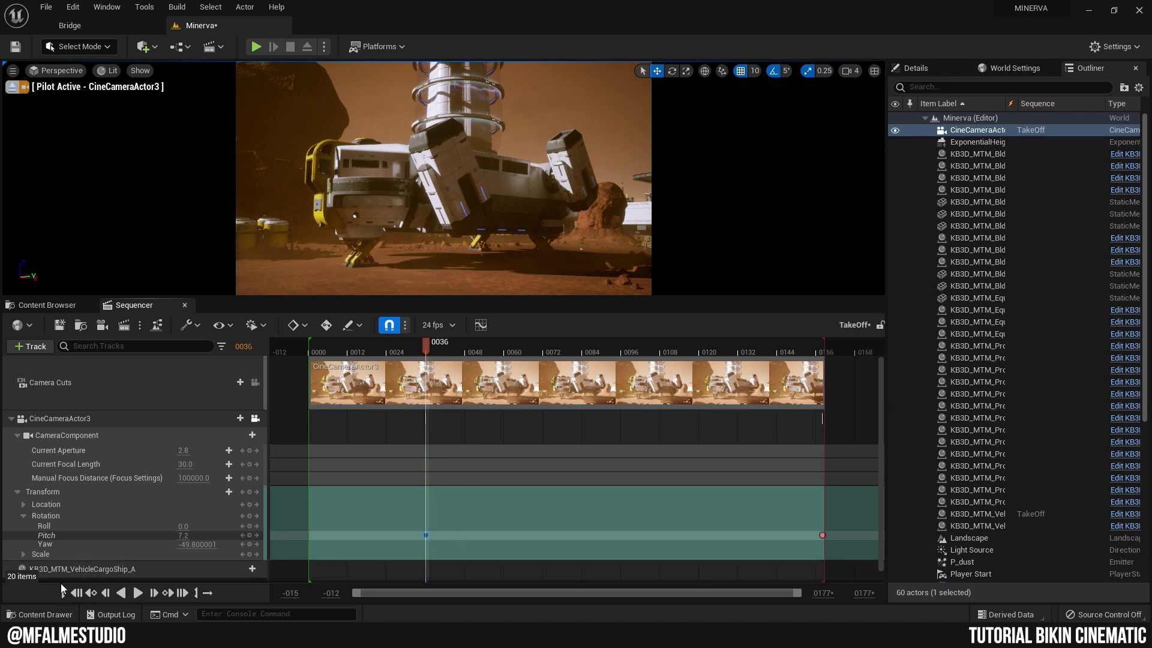
{"action": "left_click", "coordinate": [63, 593]}
{"action": "left_click", "coordinate": [137, 592]}
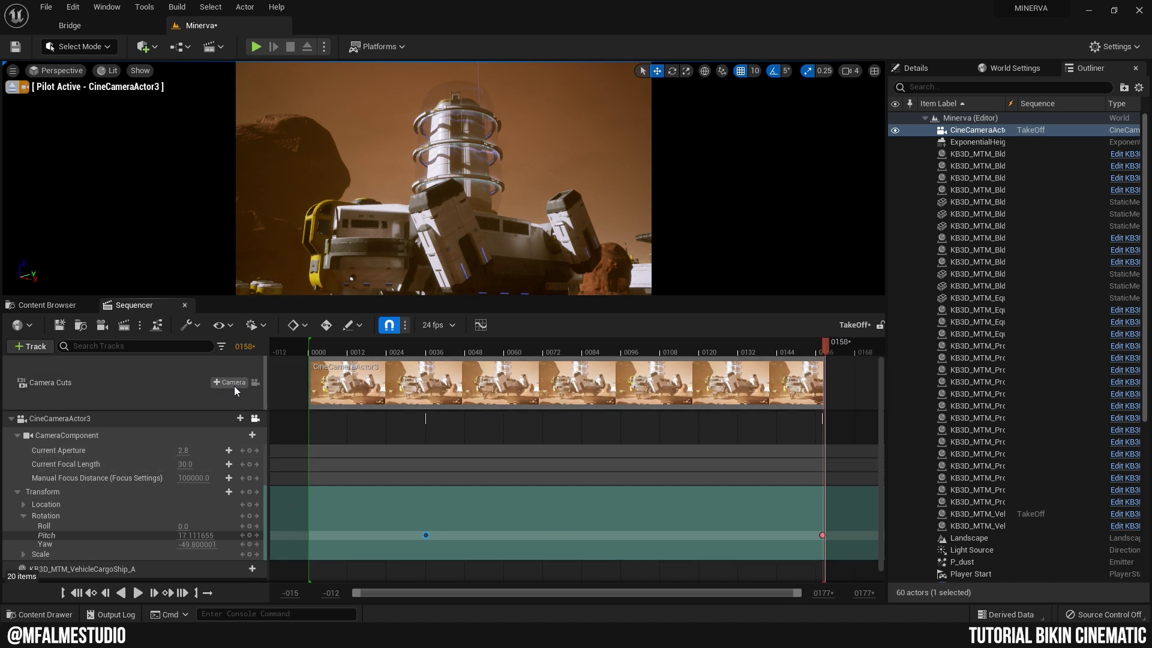
Collapse the camera tracks and add a Transform track to the cargo ship.
{"action": "left_click", "coordinate": [16, 437]}
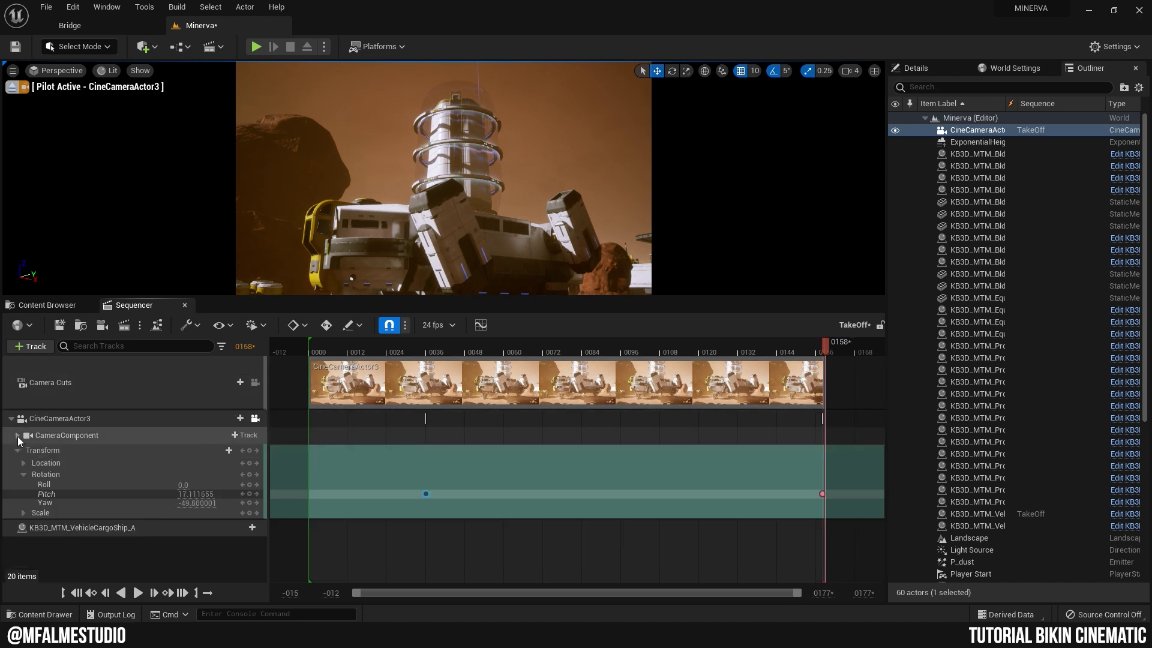
{"action": "left_click", "coordinate": [16, 450]}
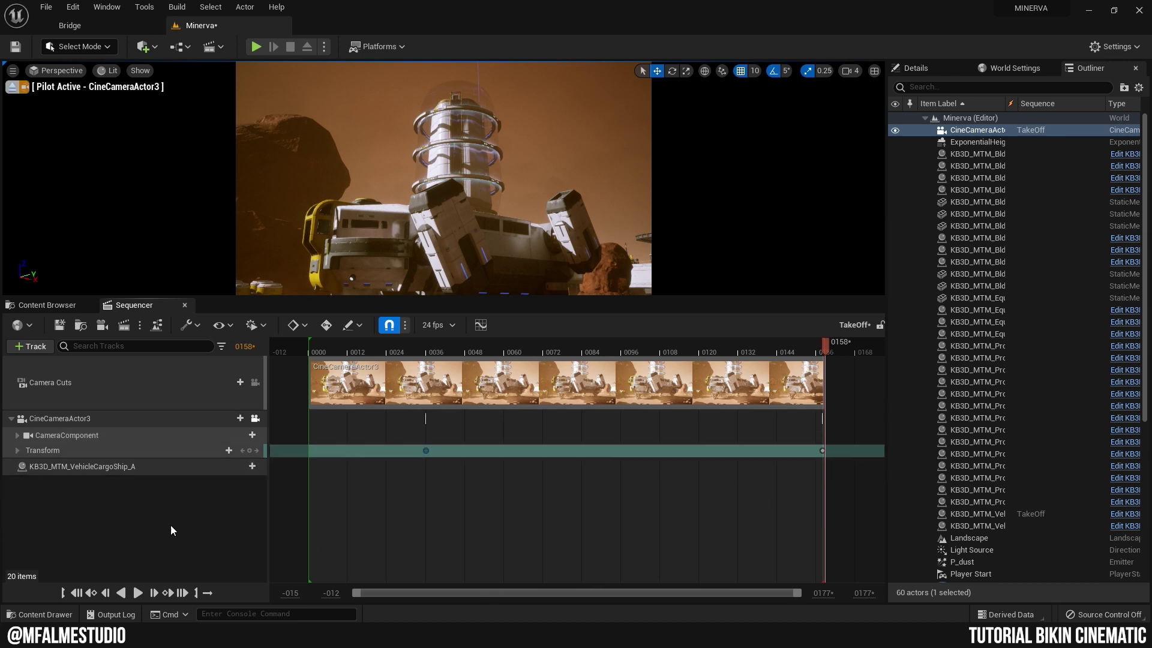
{"action": "left_click_drag", "start_coordinate": [824, 352], "coordinate": [311, 451]}
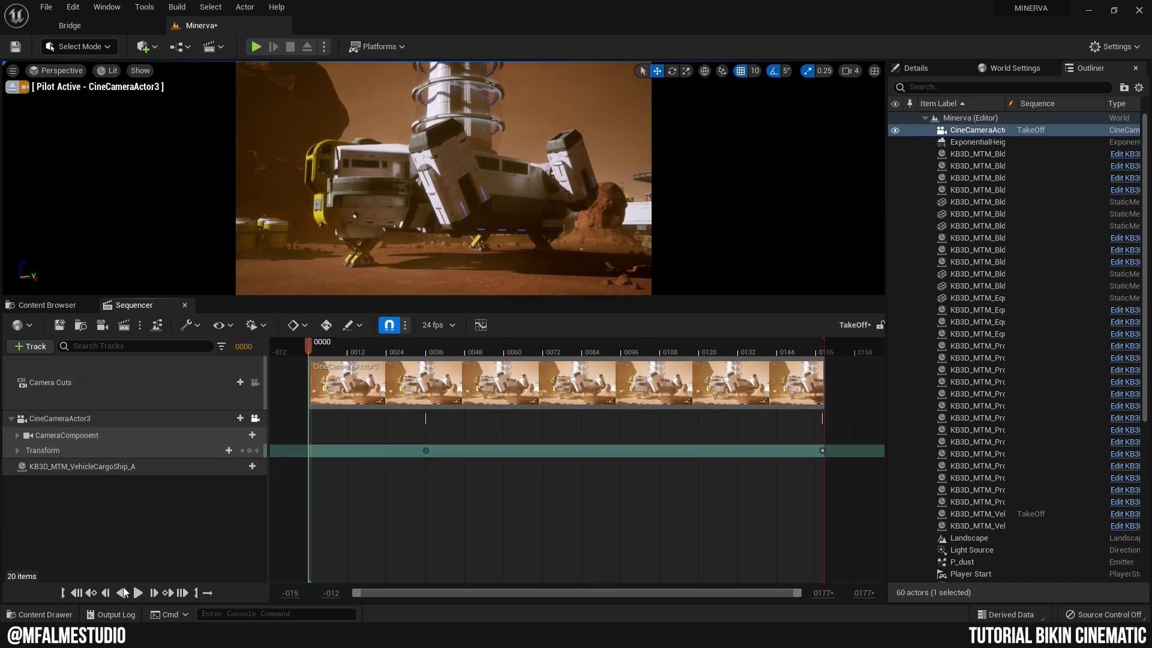
{"action": "left_click", "coordinate": [233, 465]}
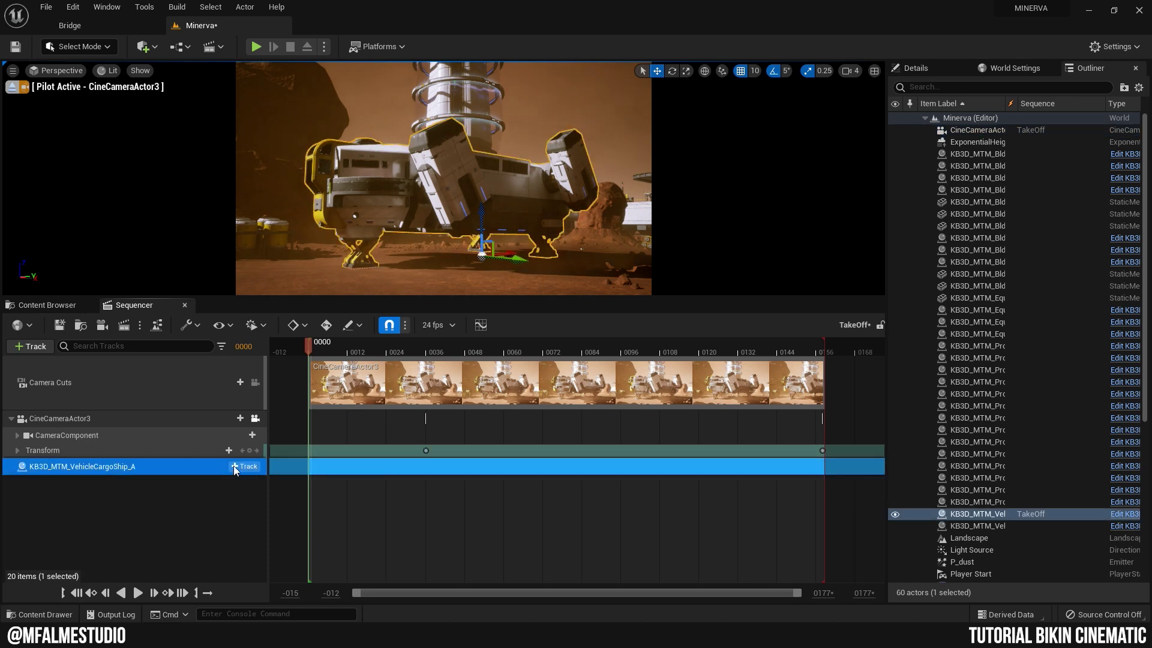
{"action": "left_click", "coordinate": [236, 466]}
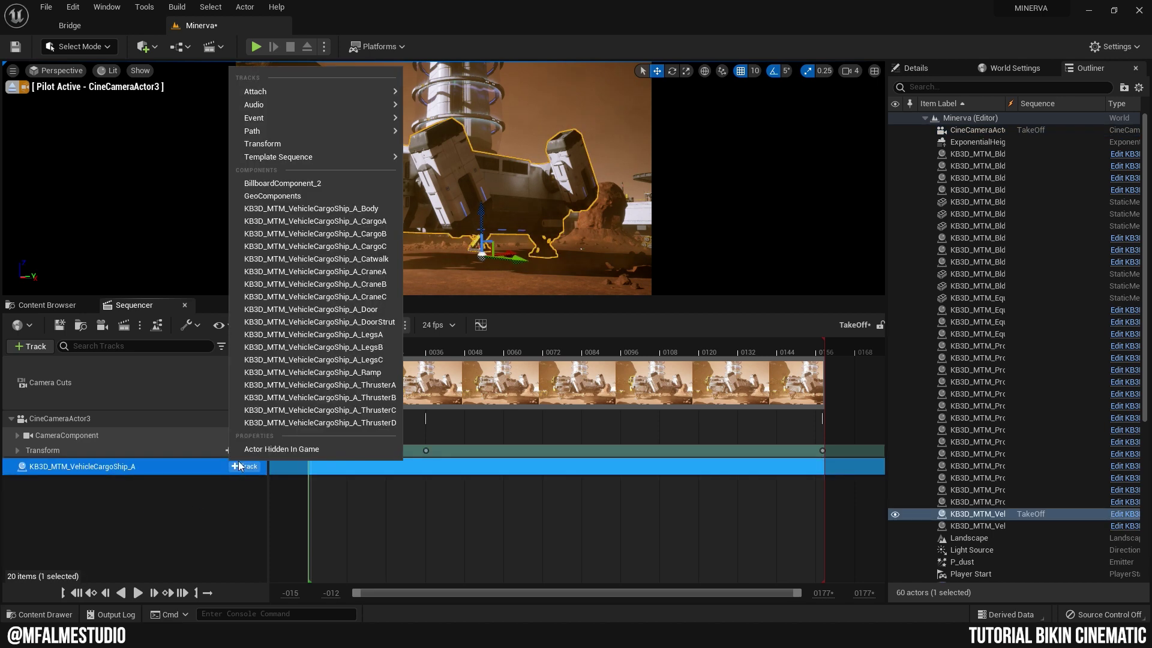
{"action": "left_click", "coordinate": [286, 146]}
Key the cargo ship's Location and Rotation at frames 0 and 36.
{"action": "left_click", "coordinate": [16, 482]}
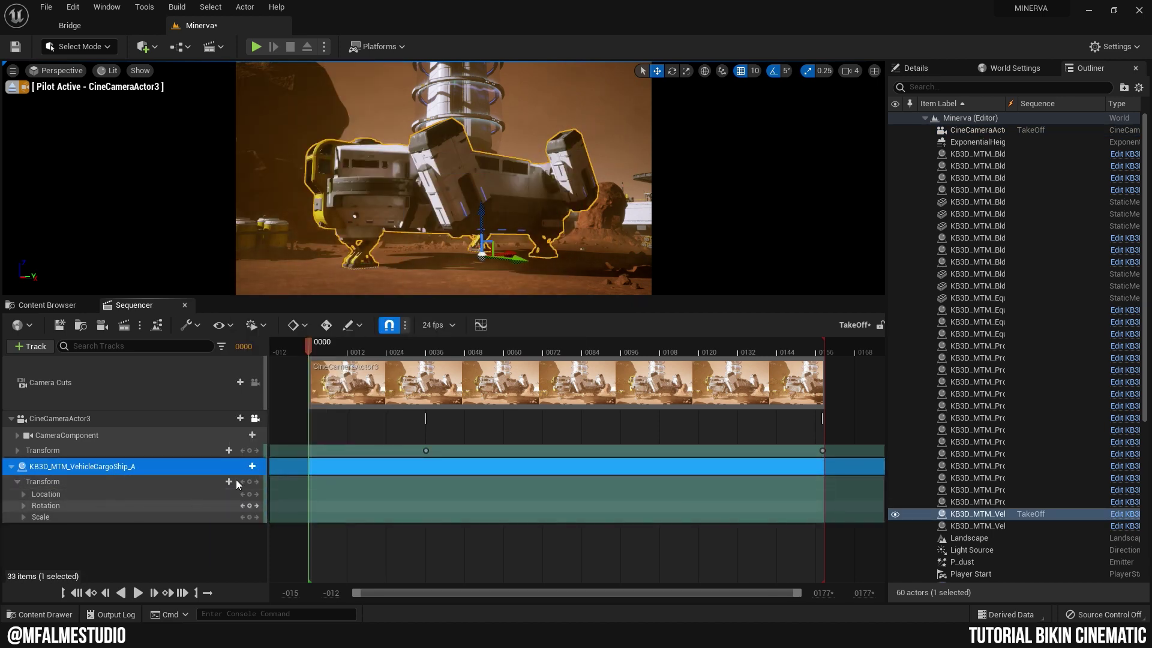
{"action": "left_click", "coordinate": [24, 493]}
{"action": "left_click", "coordinate": [23, 531]}
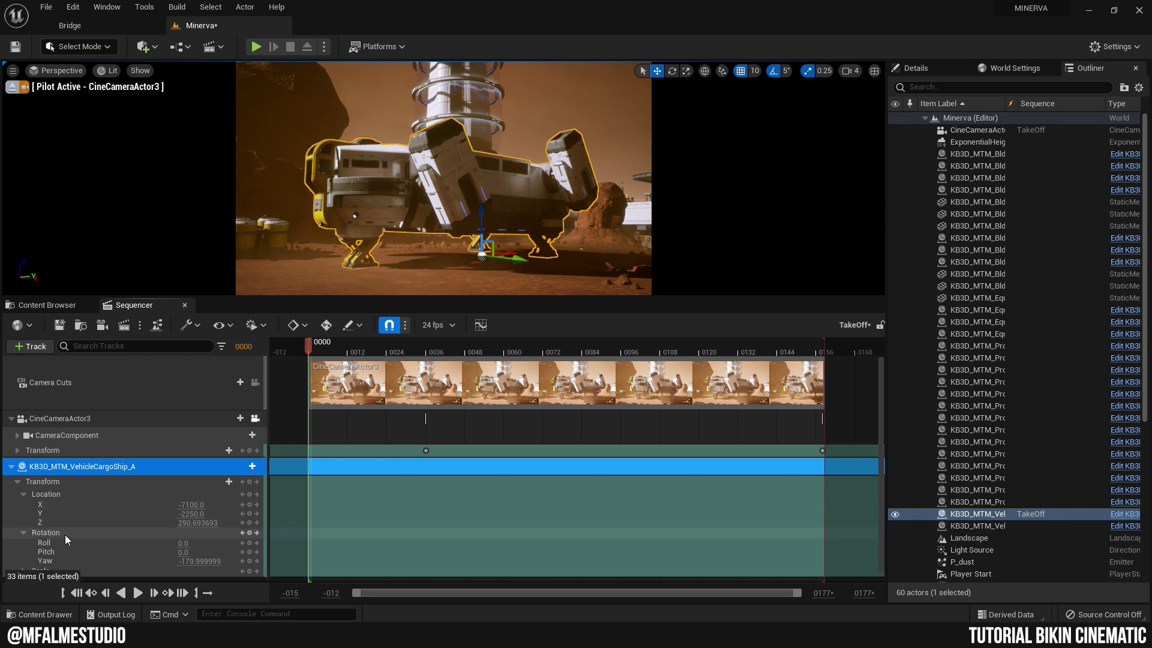
{"action": "left_click", "coordinate": [250, 532]}
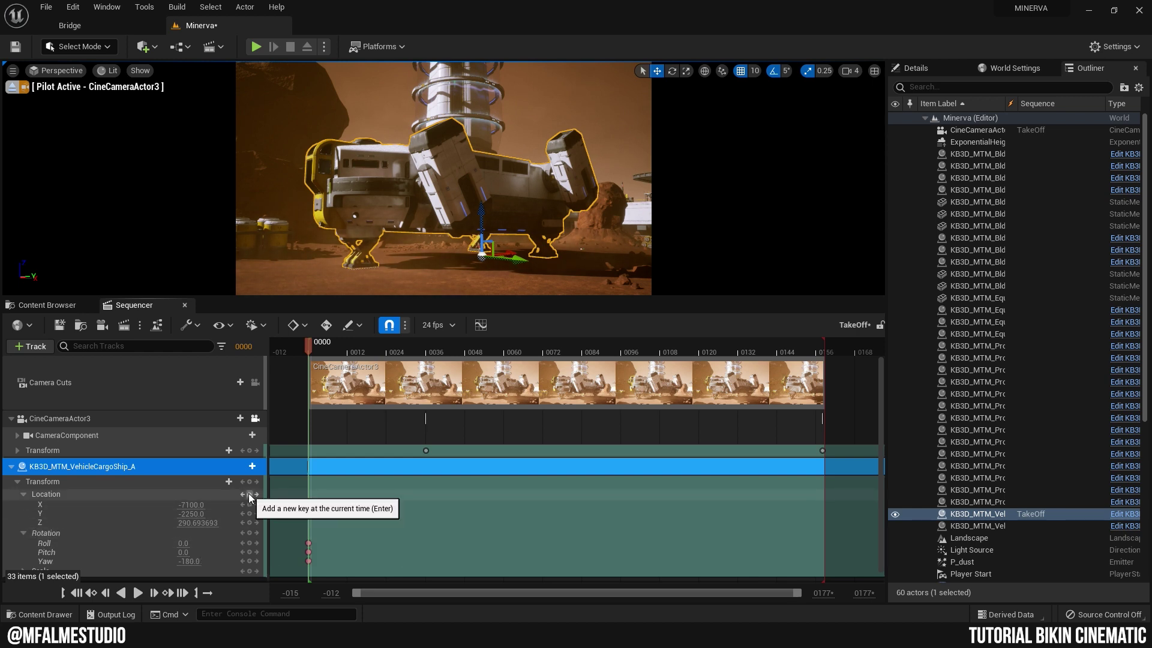
{"action": "left_click", "coordinate": [250, 494]}
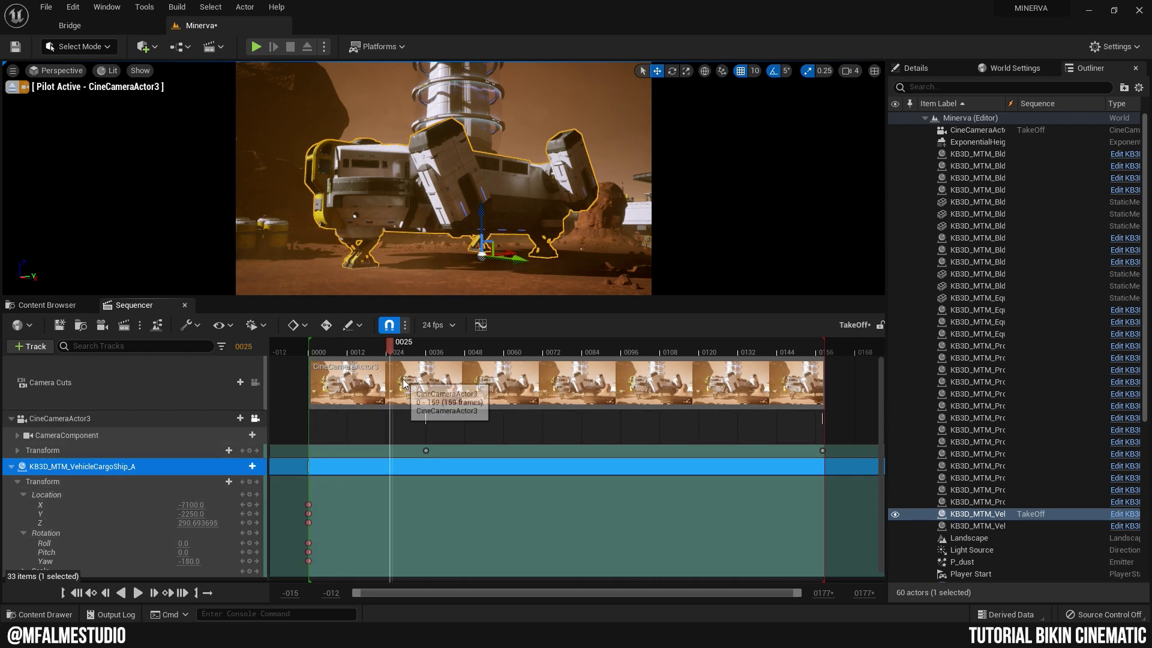
{"action": "left_click_drag", "start_coordinate": [308, 344], "coordinate": [426, 382]}
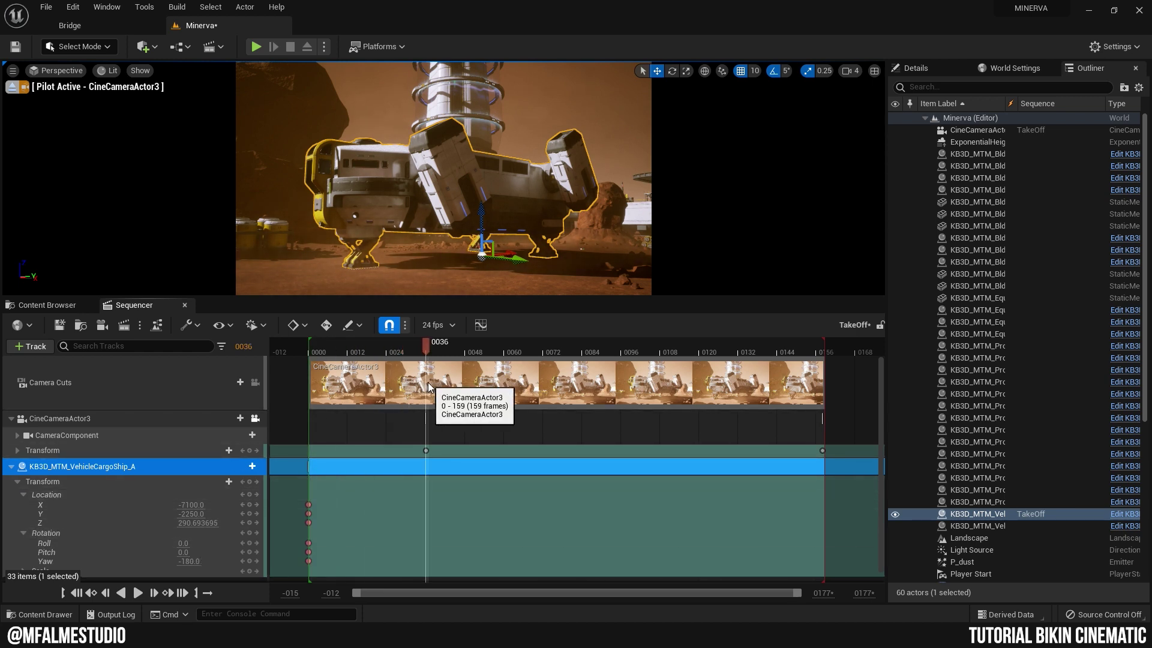
{"action": "left_click", "coordinate": [249, 495]}
{"action": "left_click", "coordinate": [250, 533]}
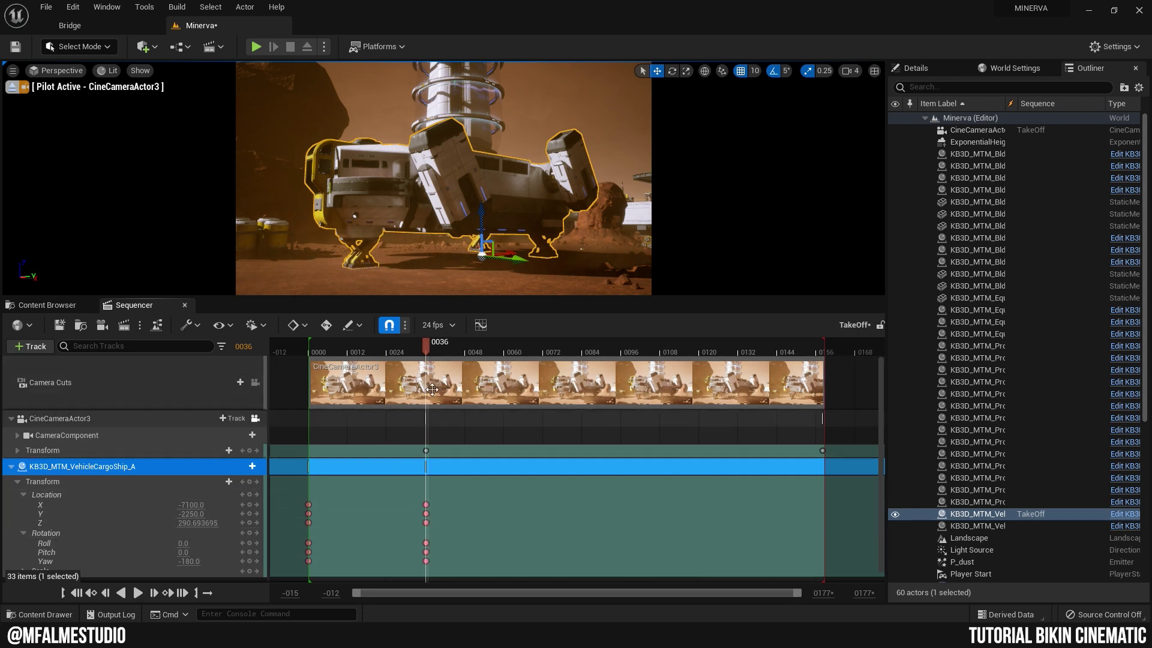
{"action": "left_click_drag", "start_coordinate": [427, 344], "coordinate": [823, 467]}
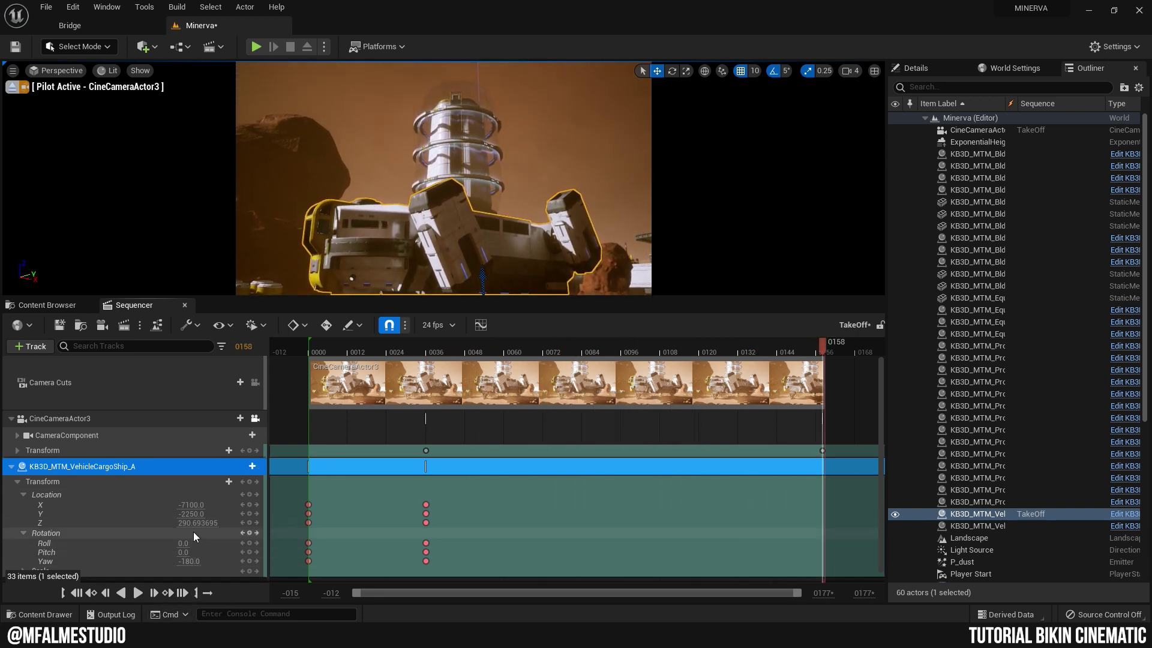
Raise the cargo ship's Location Z to 2213.07 at frame 158.
{"action": "left_click_drag", "start_coordinate": [198, 522], "coordinate": [258, 522]}
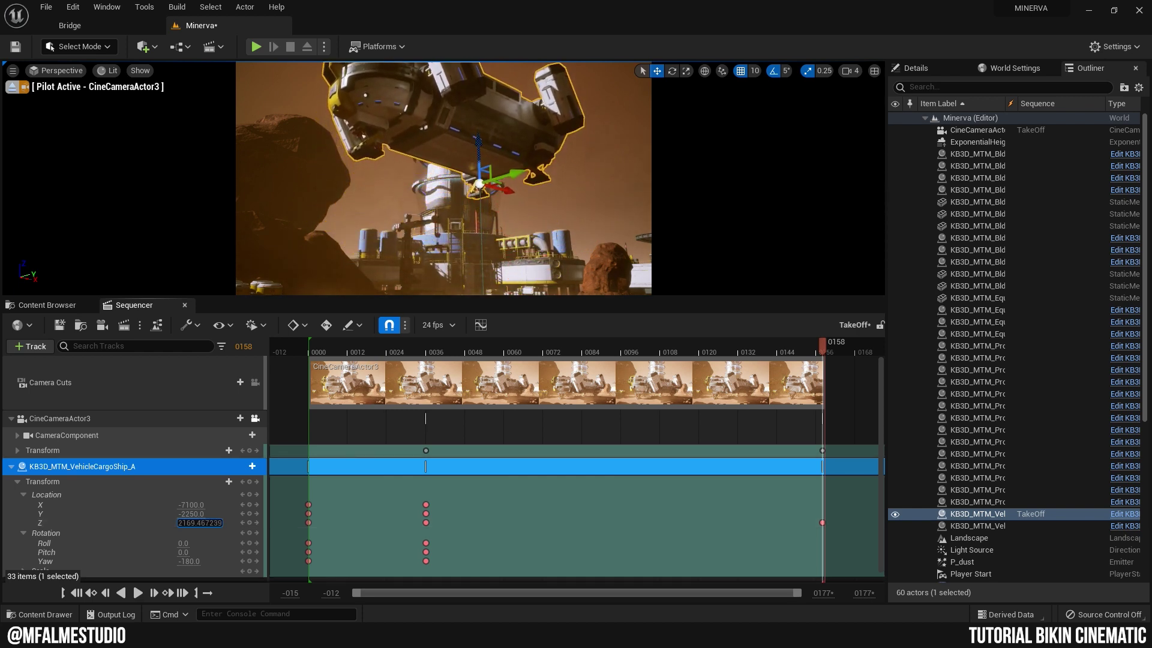
{"action": "left_click_drag", "start_coordinate": [197, 522], "coordinate": [258, 522]}
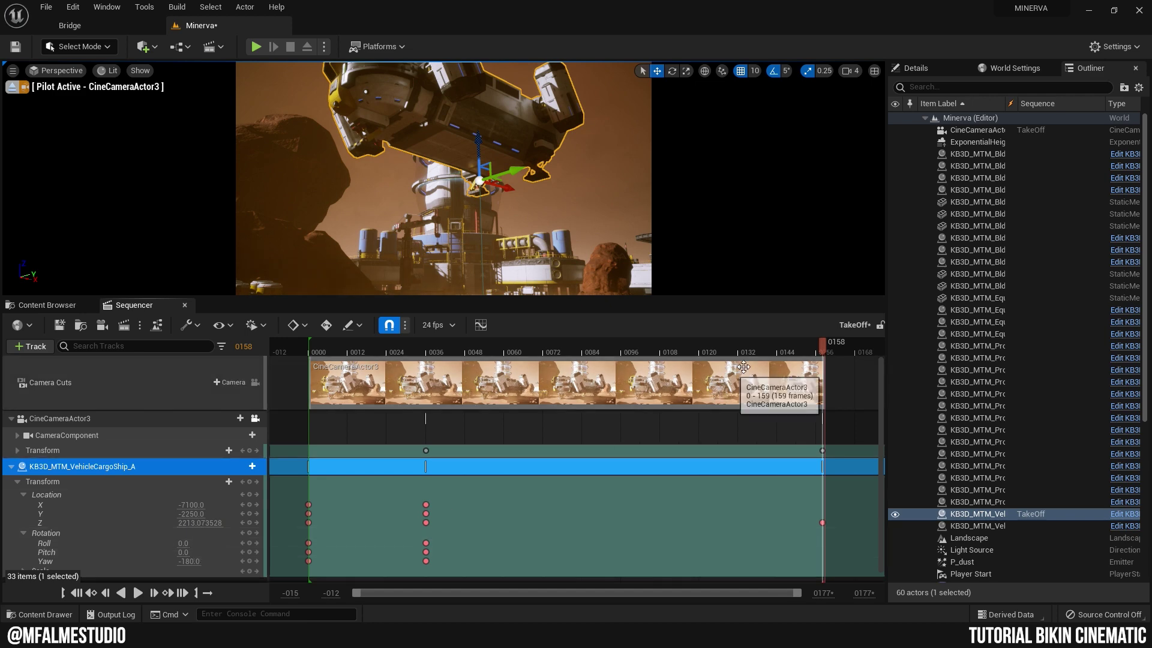
{"action": "mouse_move", "coordinate": [822, 343]}
{"action": "left_mouse_down"}
{"action": "mouse_move", "coordinate": [377, 436]}
{"action": "mouse_move", "coordinate": [583, 465]}
{"action": "left_mouse_up"}
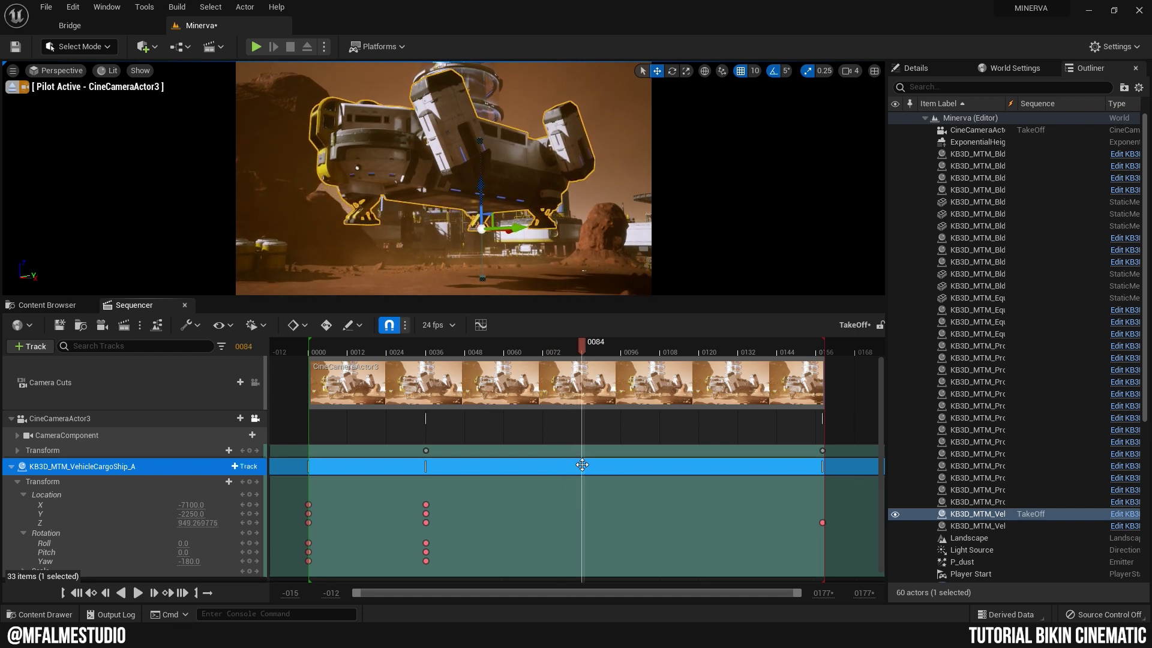
Key the ship's yaw at -180 on frame 84 and -167.7 on frame 158, then play to preview.
{"action": "scroll", "coordinate": [138, 535], "scroll_direction": "down", "scroll_amount": 1}
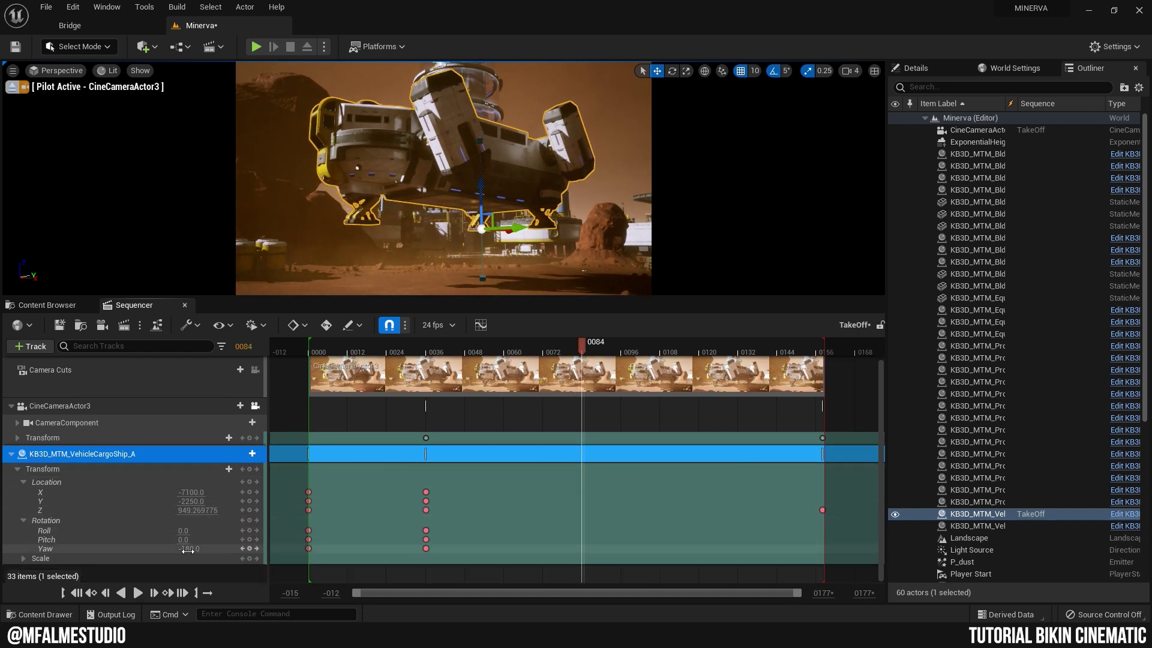
{"action": "left_click_drag", "start_coordinate": [191, 548], "coordinate": [207, 548]}
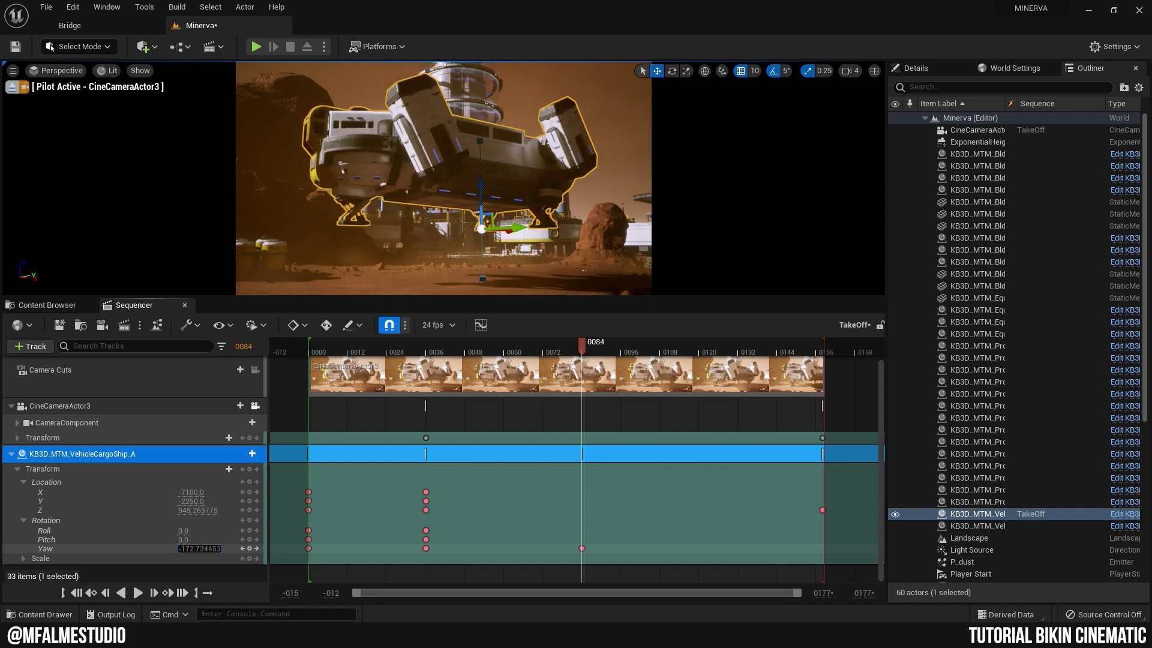
{"action": "key", "text": "ctrl+z"}
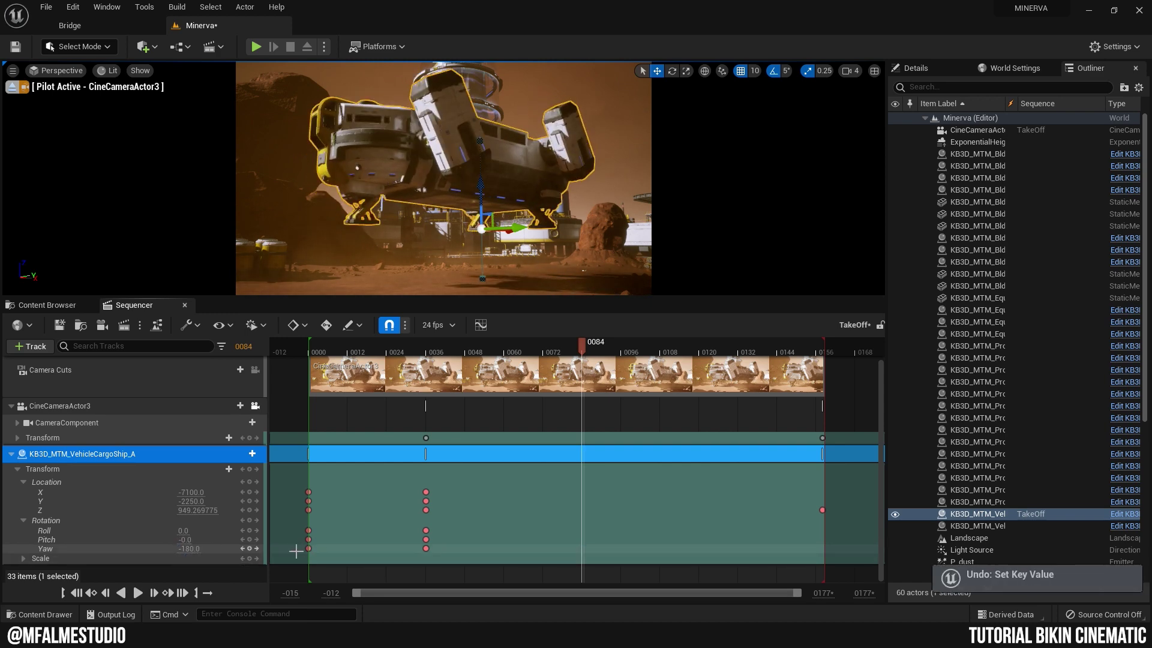
{"action": "left_click", "coordinate": [250, 548]}
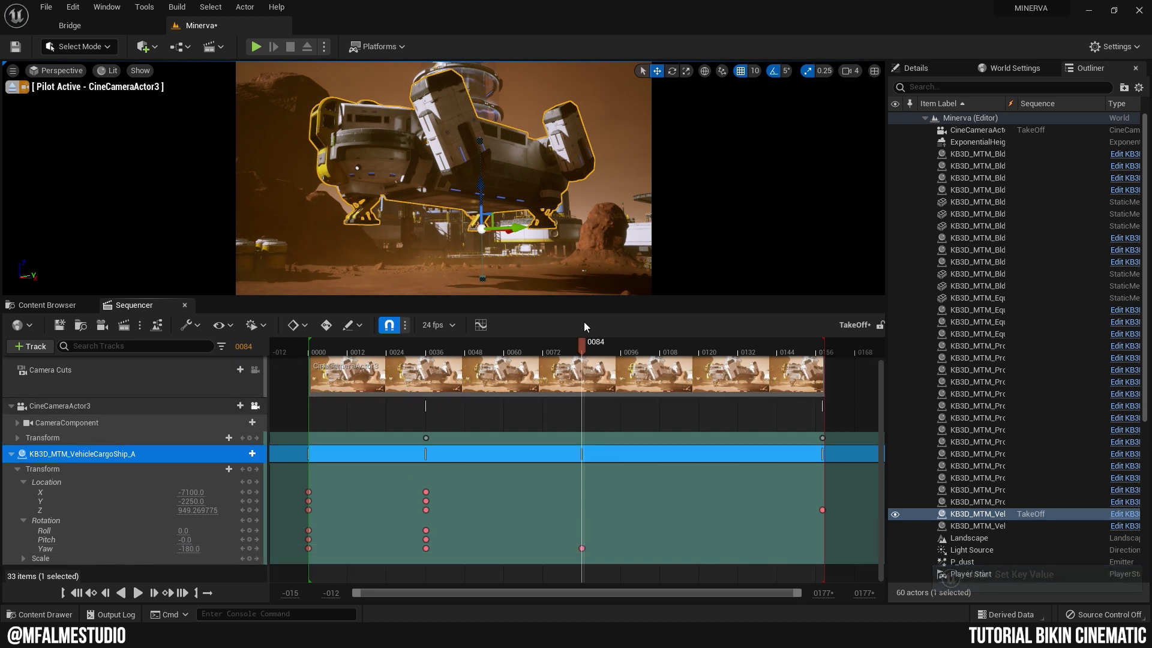
{"action": "key", "text": "period"}
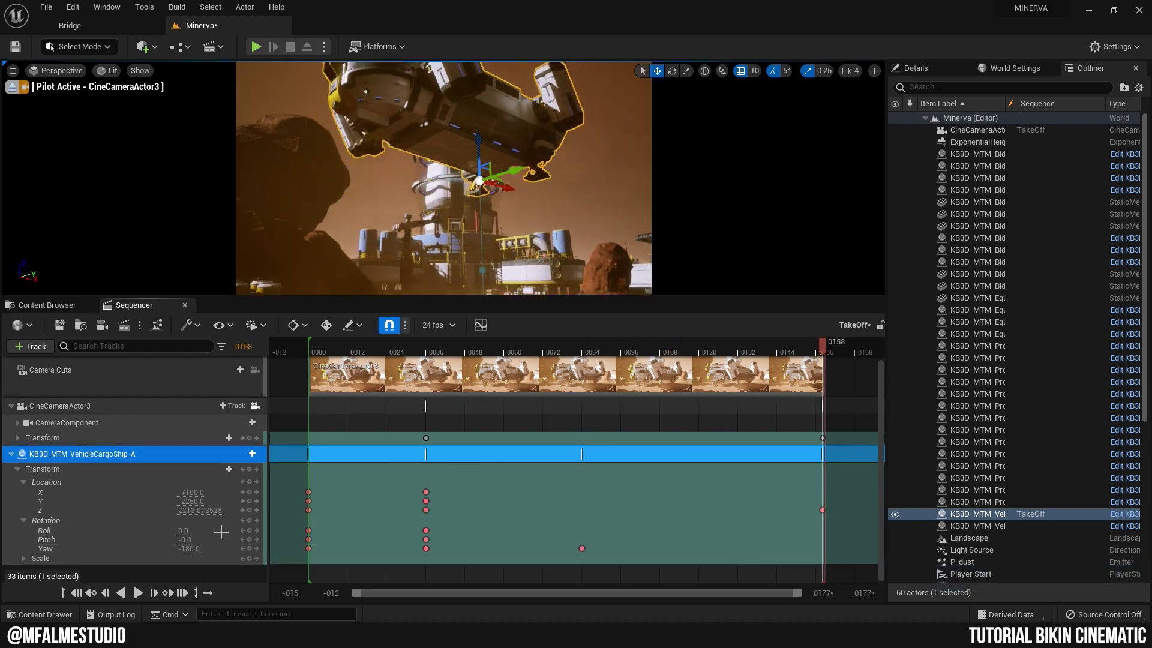
{"action": "left_click_drag", "start_coordinate": [190, 549], "coordinate": [203, 548]}
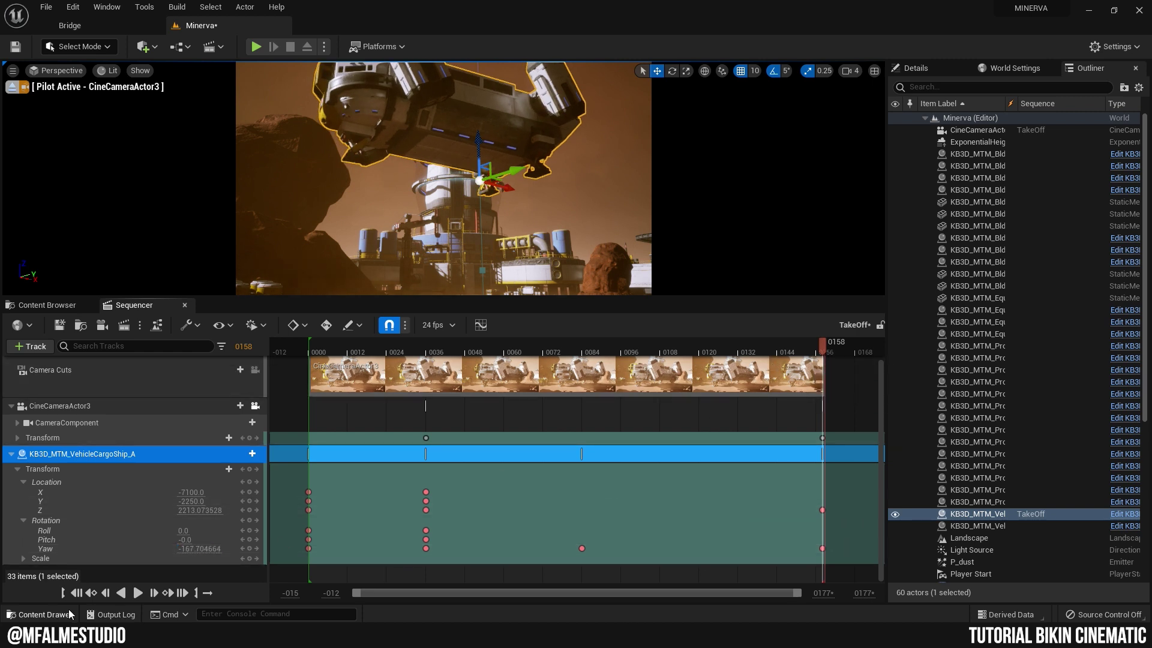
{"action": "left_click", "coordinate": [80, 594]}
{"action": "left_click", "coordinate": [137, 593]}
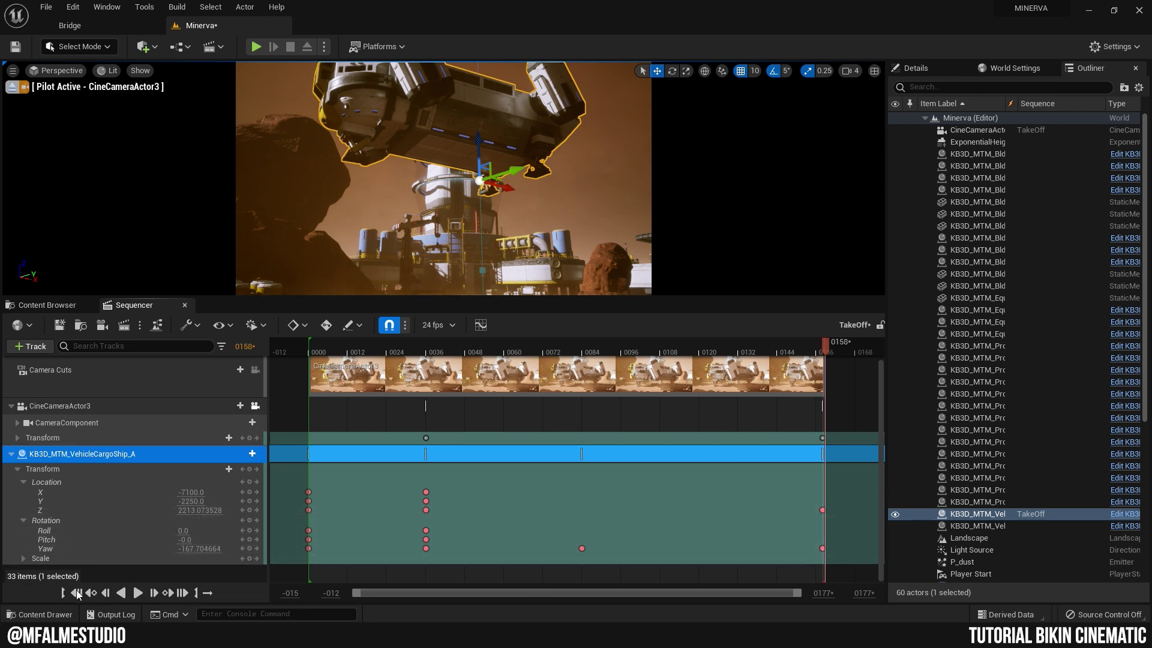
At frame 0158, raise CargoShip's Location Z to about 2493.75, then scrub to preview the climb.
{"action": "left_click", "coordinate": [243, 520]}
{"action": "left_click_drag", "start_coordinate": [183, 509], "coordinate": [207, 510]}
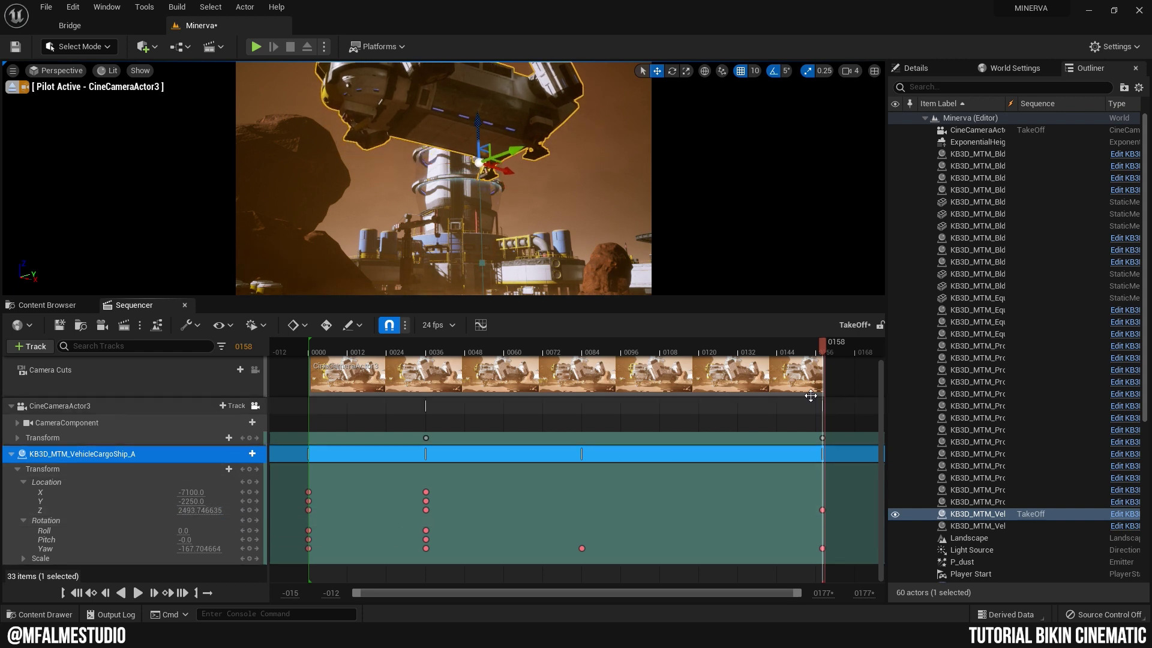
{"action": "mouse_move", "coordinate": [825, 343]}
{"action": "left_mouse_down"}
{"action": "mouse_move", "coordinate": [751, 343]}
{"action": "mouse_move", "coordinate": [318, 411]}
{"action": "mouse_move", "coordinate": [363, 415]}
{"action": "left_mouse_up"}
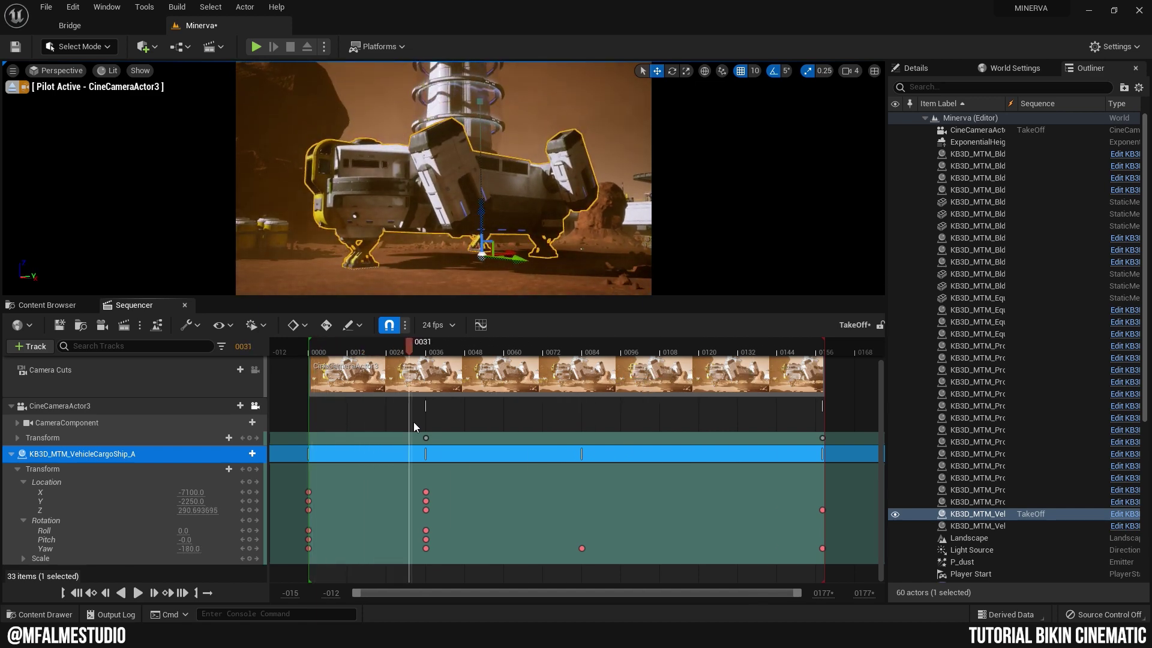
{"action": "mouse_move", "coordinate": [362, 415]}
{"action": "left_mouse_down"}
{"action": "mouse_move", "coordinate": [584, 481]}
{"action": "mouse_move", "coordinate": [769, 506]}
{"action": "mouse_move", "coordinate": [480, 532]}
{"action": "left_mouse_up"}
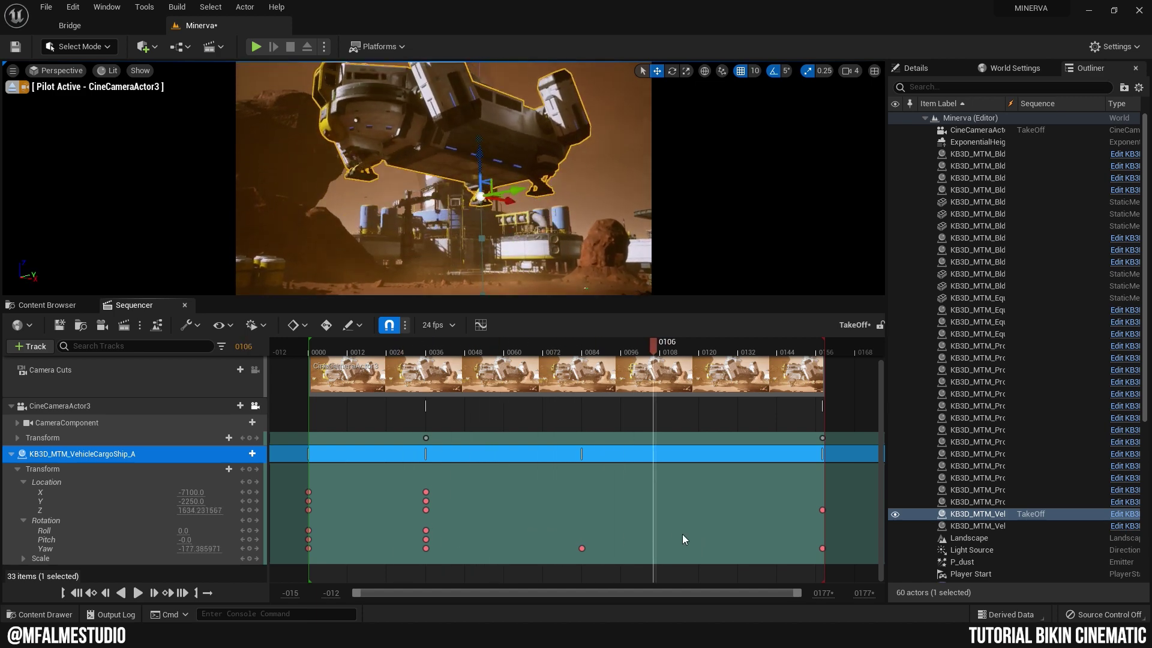
{"action": "left_click_drag", "start_coordinate": [480, 531], "coordinate": [673, 528]}
{"action": "mouse_move", "coordinate": [581, 530]}
{"action": "left_mouse_down"}
{"action": "mouse_move", "coordinate": [474, 526]}
{"action": "mouse_move", "coordinate": [593, 544]}
{"action": "mouse_move", "coordinate": [481, 534]}
{"action": "mouse_move", "coordinate": [499, 503]}
{"action": "left_mouse_up"}
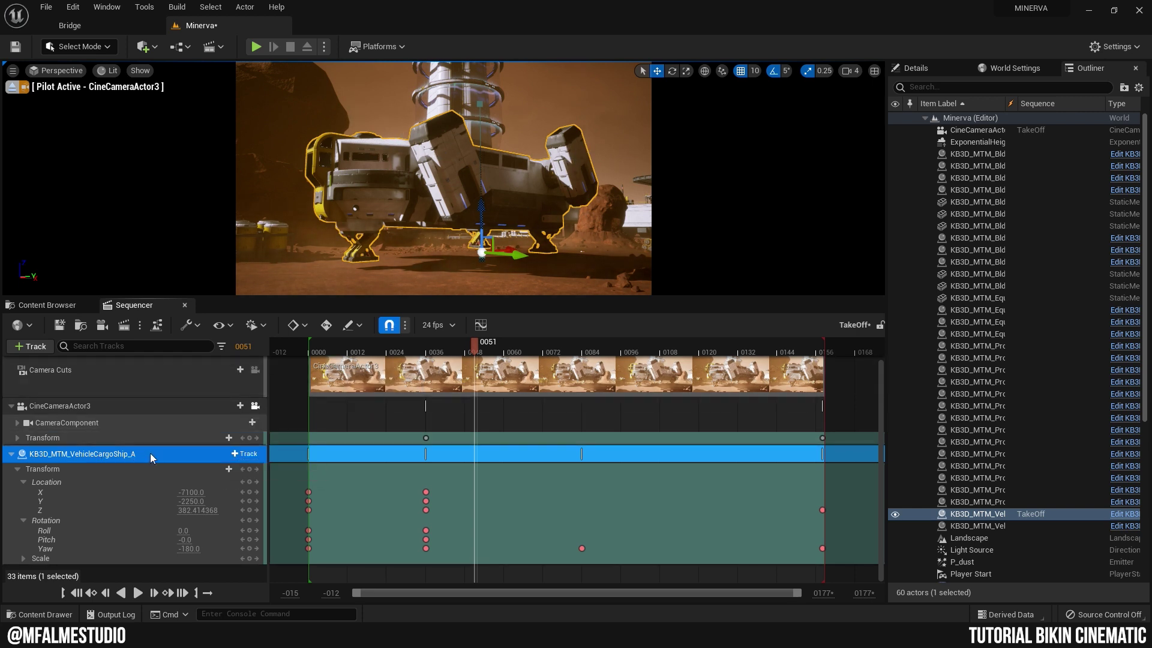
{"action": "scroll", "coordinate": [186, 458], "scroll_direction": "up", "scroll_amount": 1}
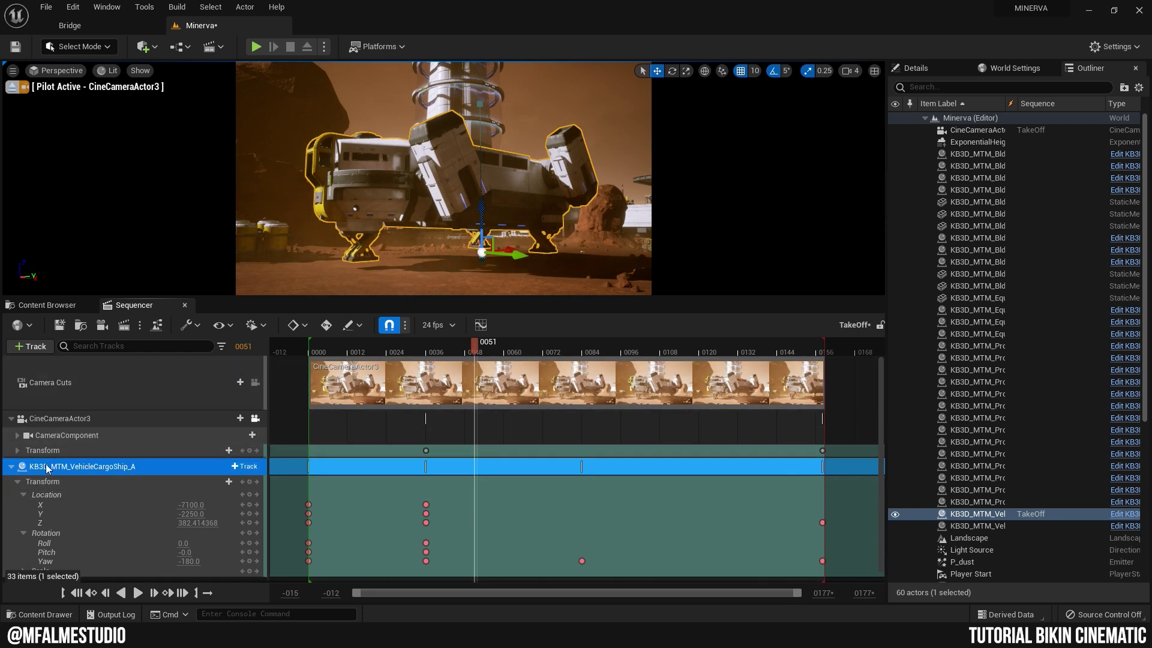
Add ThrusterA, ThrusterB, ThrusterC and ThrusterD as component tracks under the CargoShip row.
{"action": "left_click", "coordinate": [236, 467]}
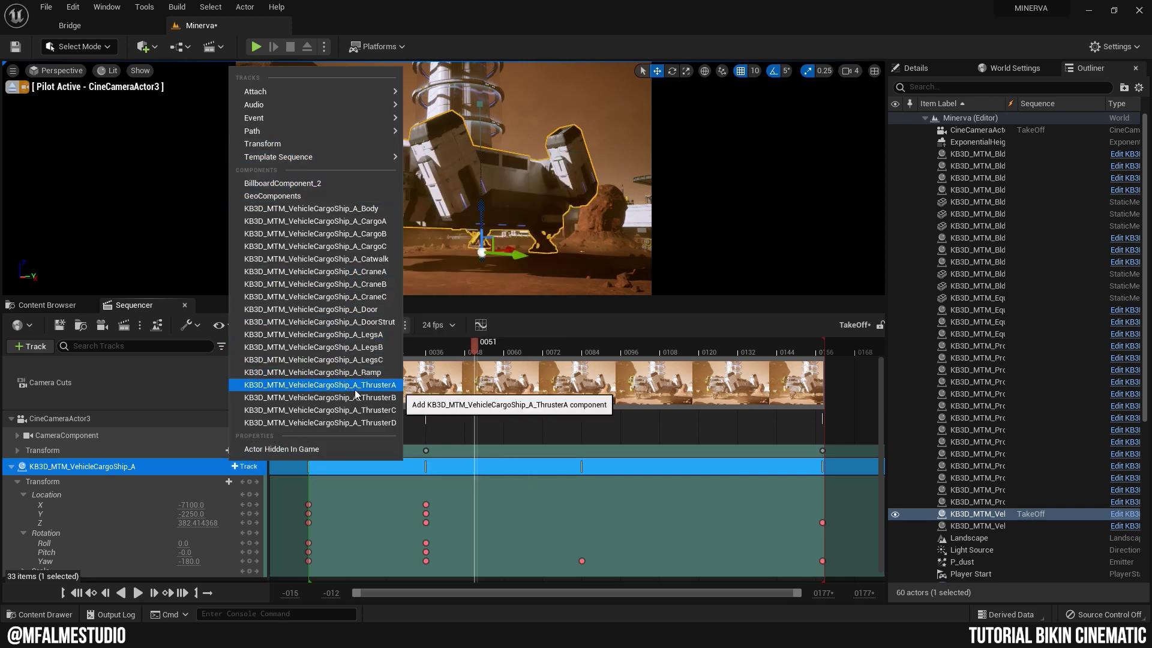
{"action": "left_click", "coordinate": [354, 385]}
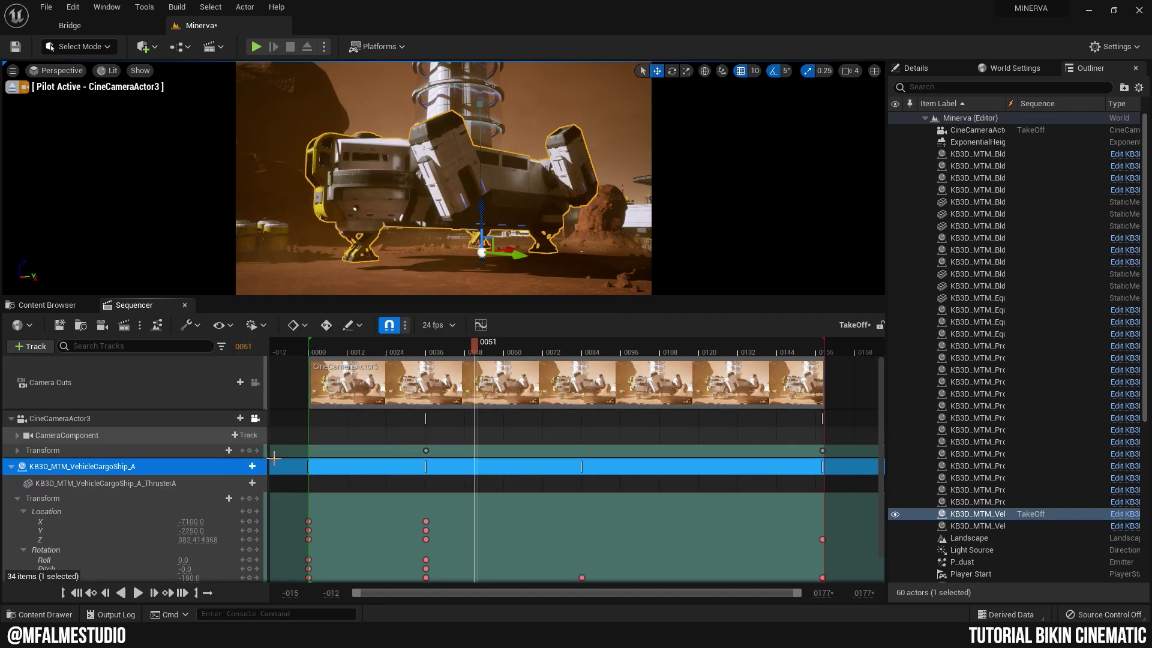
{"action": "left_click", "coordinate": [242, 467]}
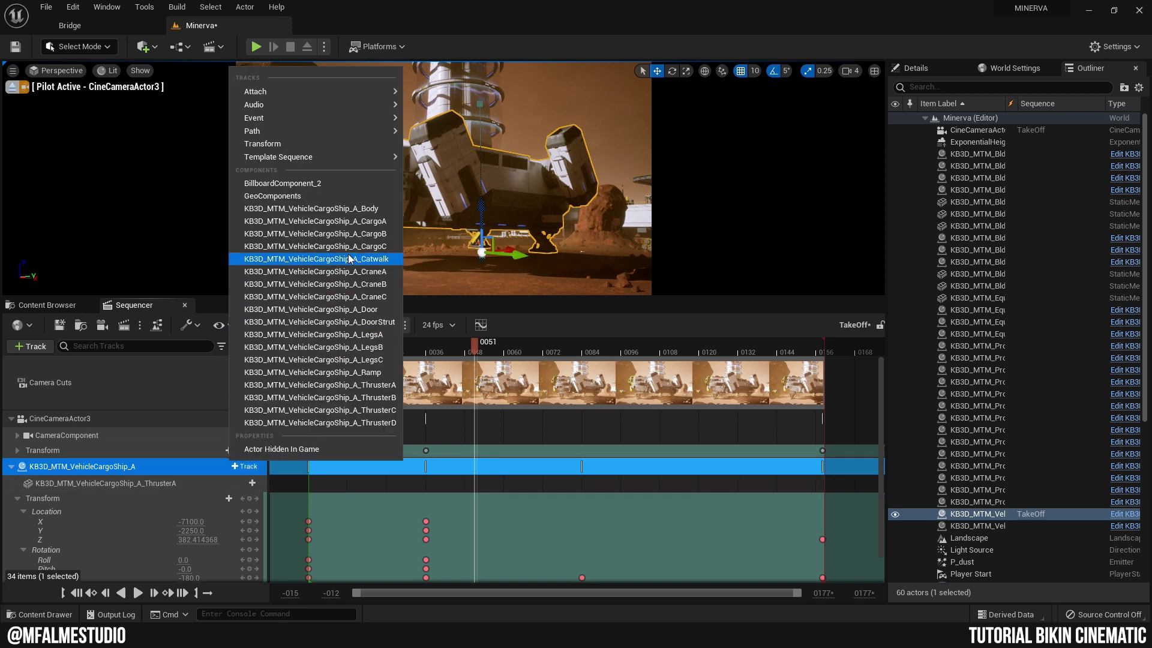
{"action": "left_click", "coordinate": [311, 397]}
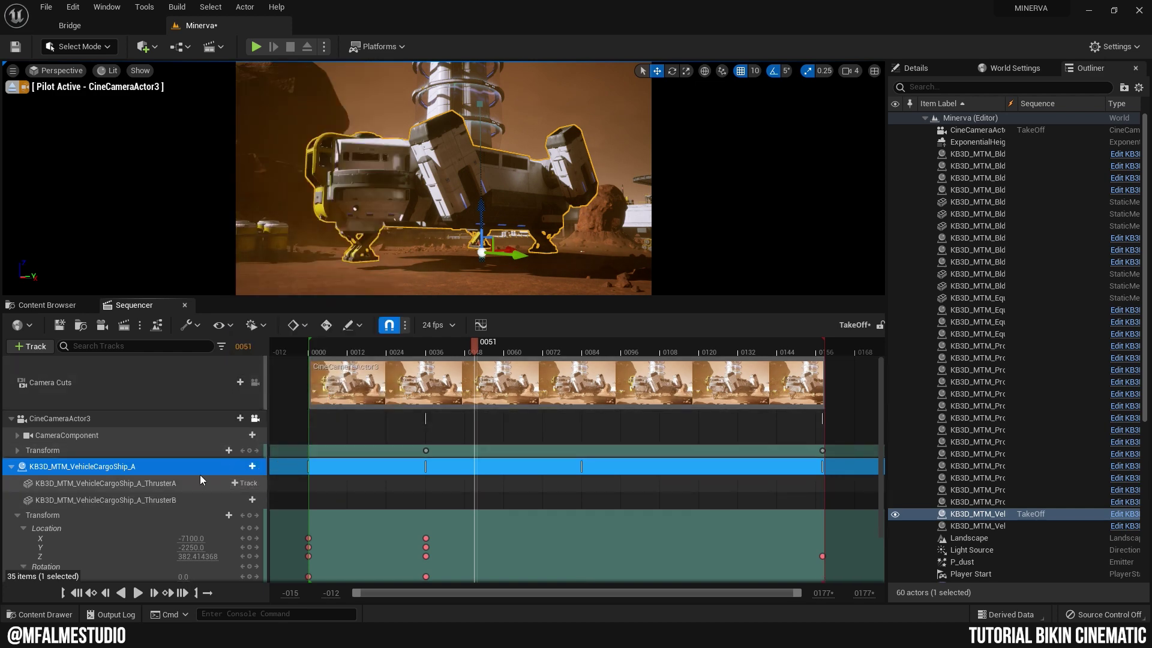
{"action": "left_click", "coordinate": [239, 466]}
{"action": "left_click", "coordinate": [318, 408]}
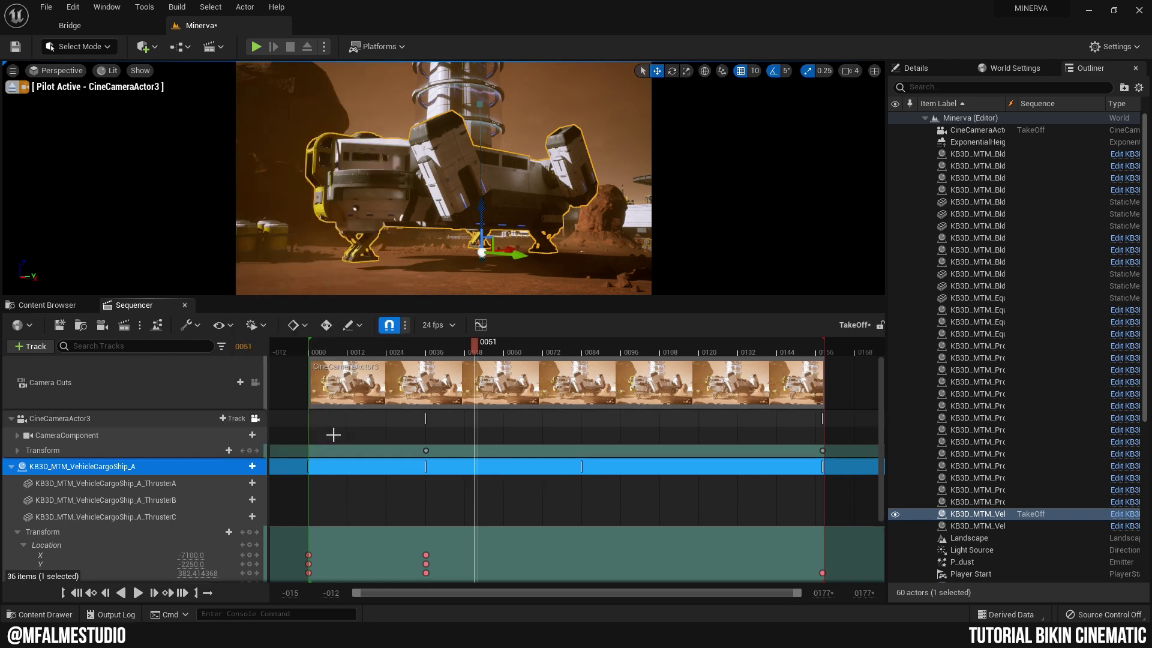
{"action": "left_click", "coordinate": [245, 467]}
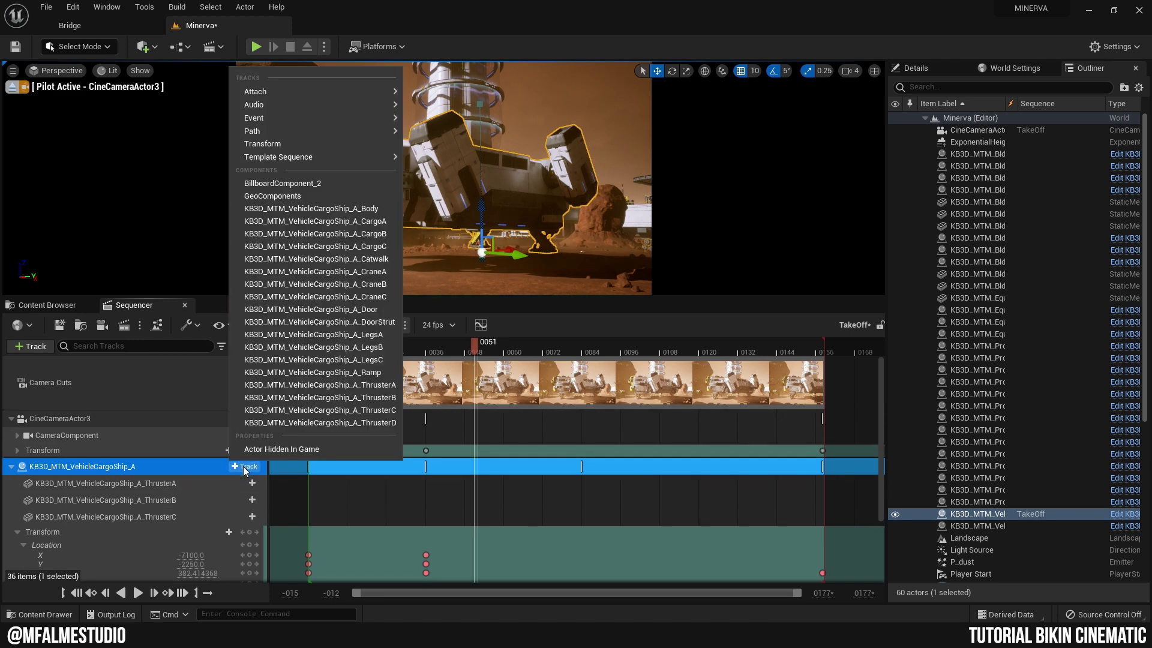
{"action": "left_click", "coordinate": [361, 430]}
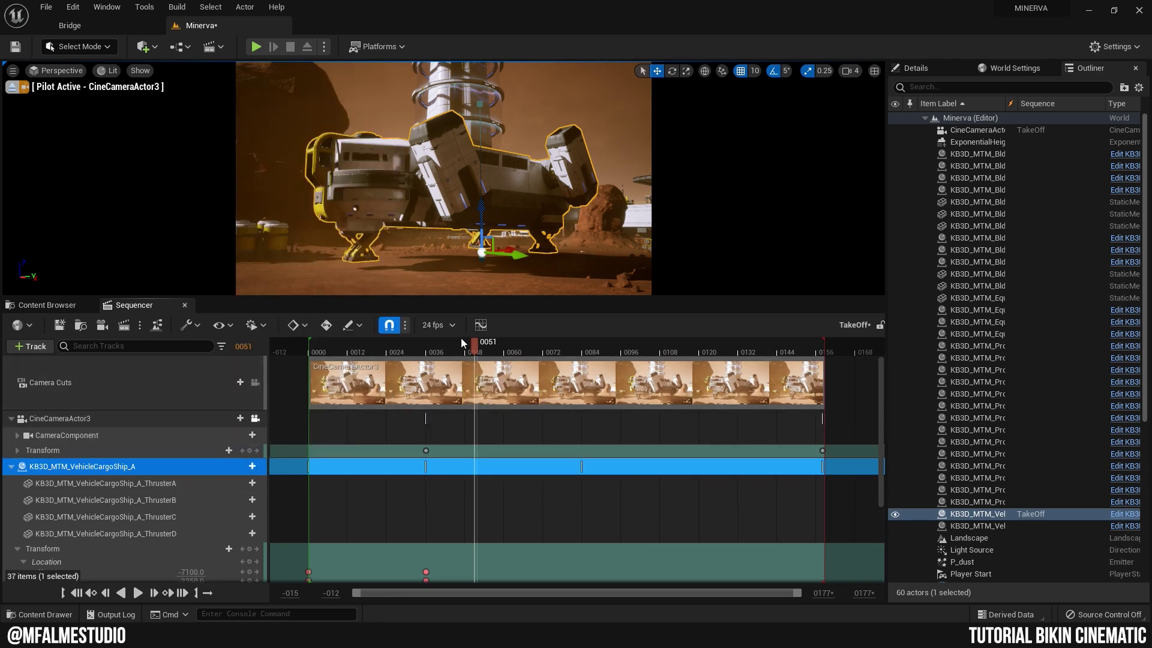
{"action": "left_click", "coordinate": [235, 483]}
Add a Transform track to ThrusterB and expand its rotation channels.
{"action": "left_click", "coordinate": [139, 485]}
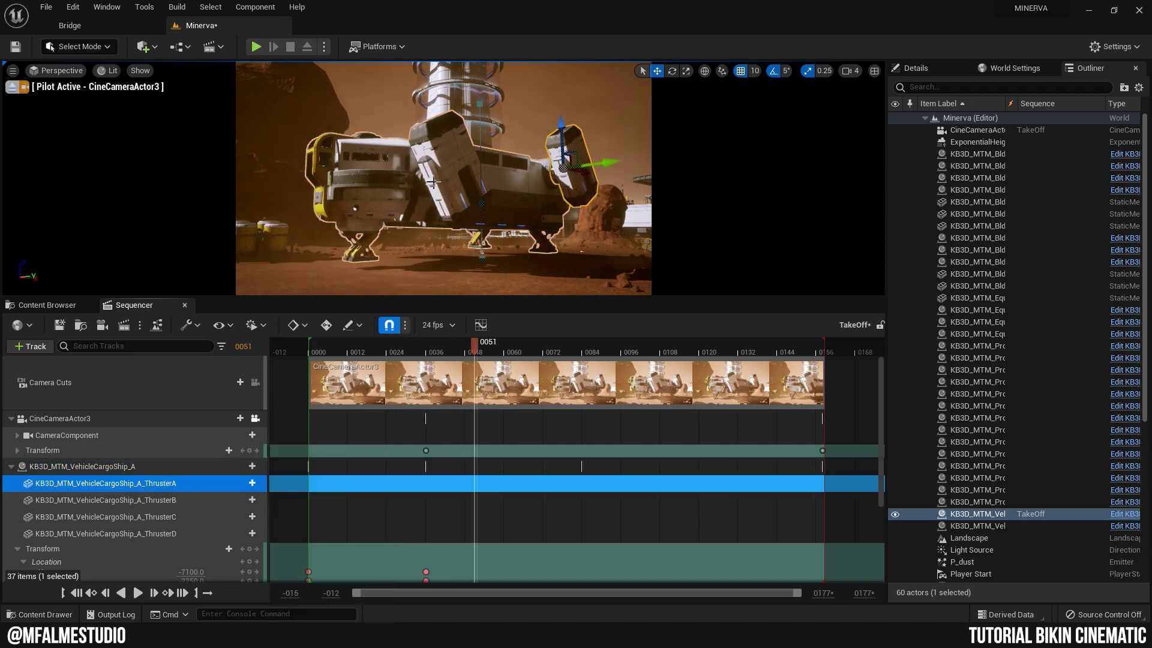
{"action": "left_click", "coordinate": [142, 505]}
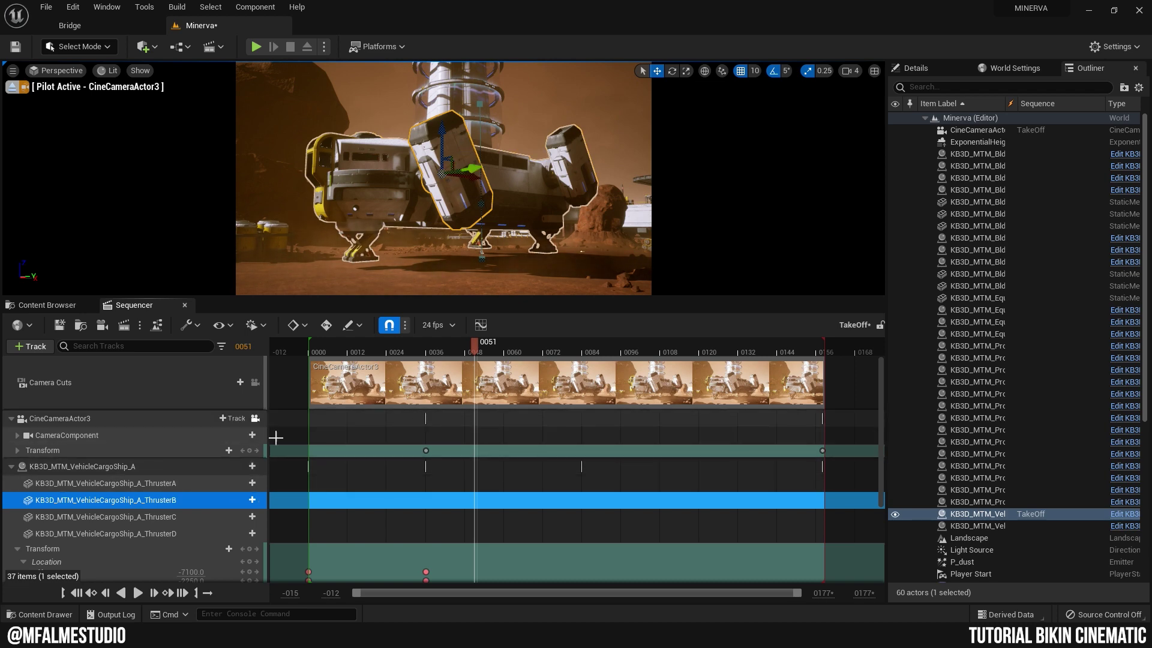
{"action": "left_click", "coordinate": [236, 500]}
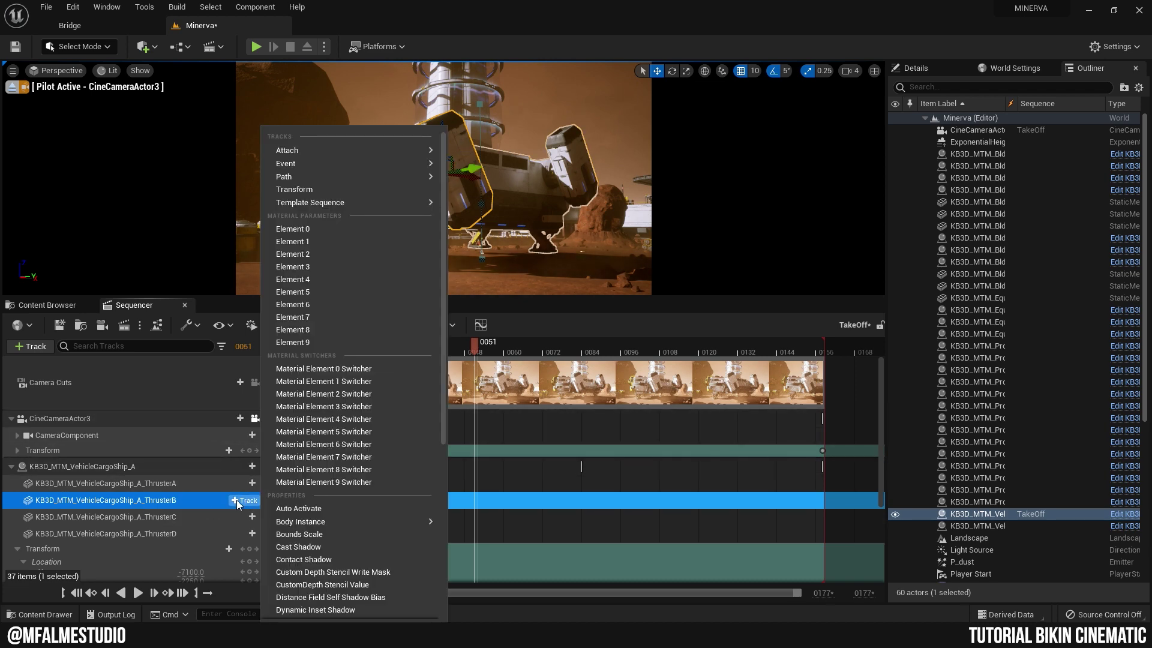
{"action": "left_click", "coordinate": [344, 188]}
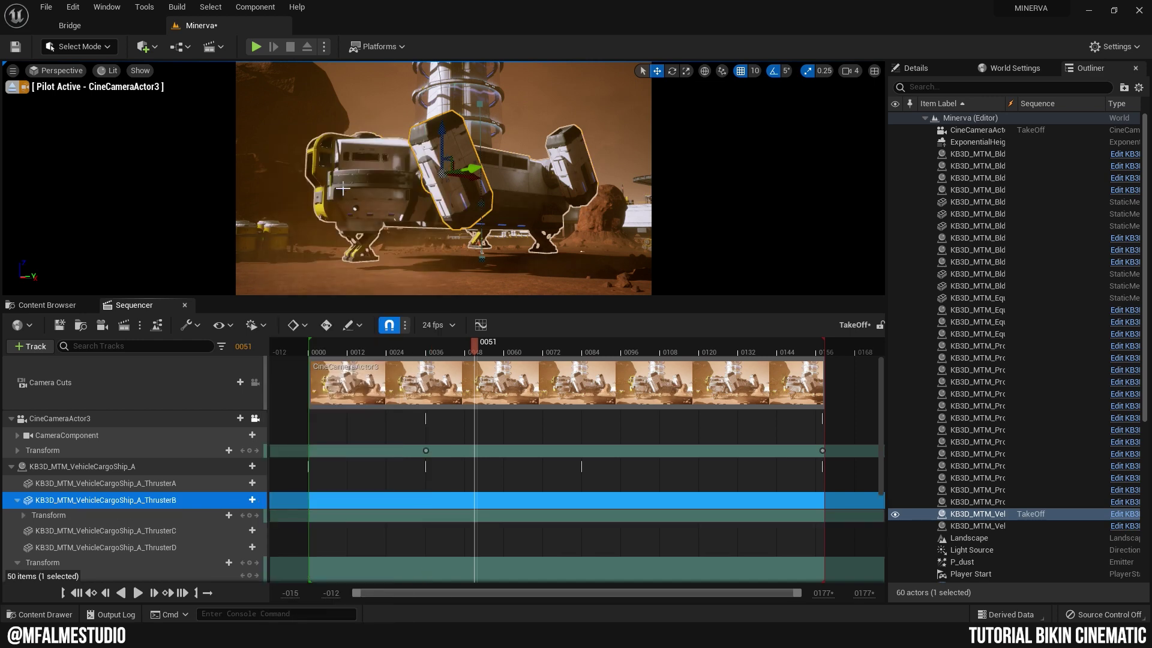
{"action": "left_click", "coordinate": [23, 515]}
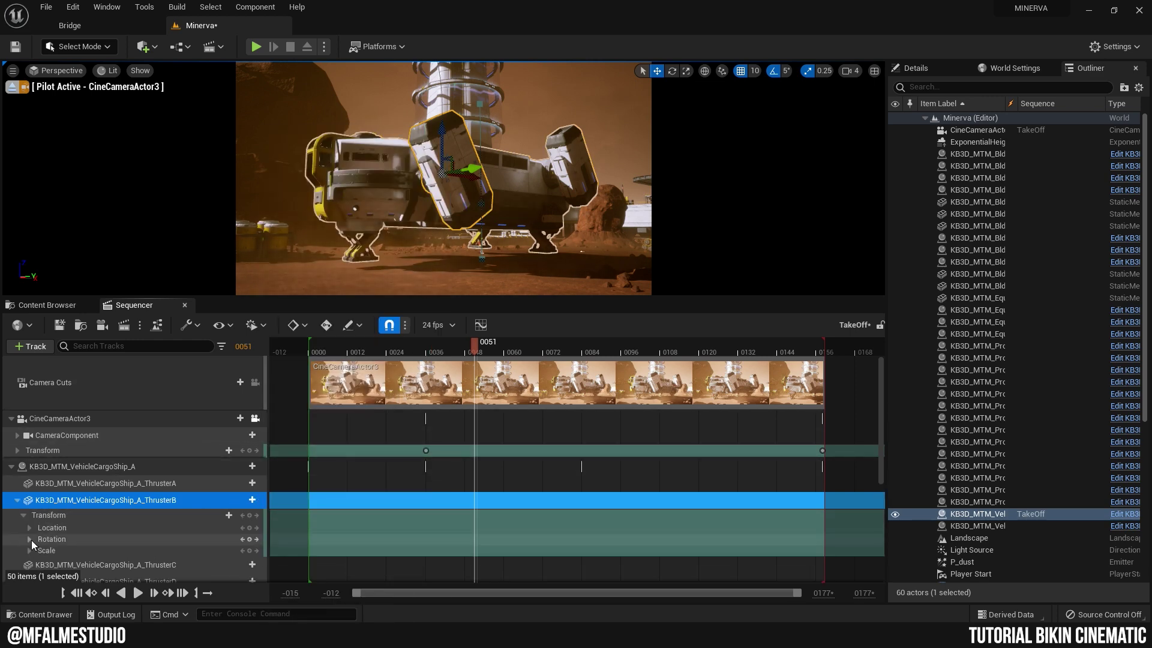
{"action": "left_click", "coordinate": [30, 539]}
{"action": "scroll", "coordinate": [429, 437], "scroll_direction": "down", "scroll_amount": 2}
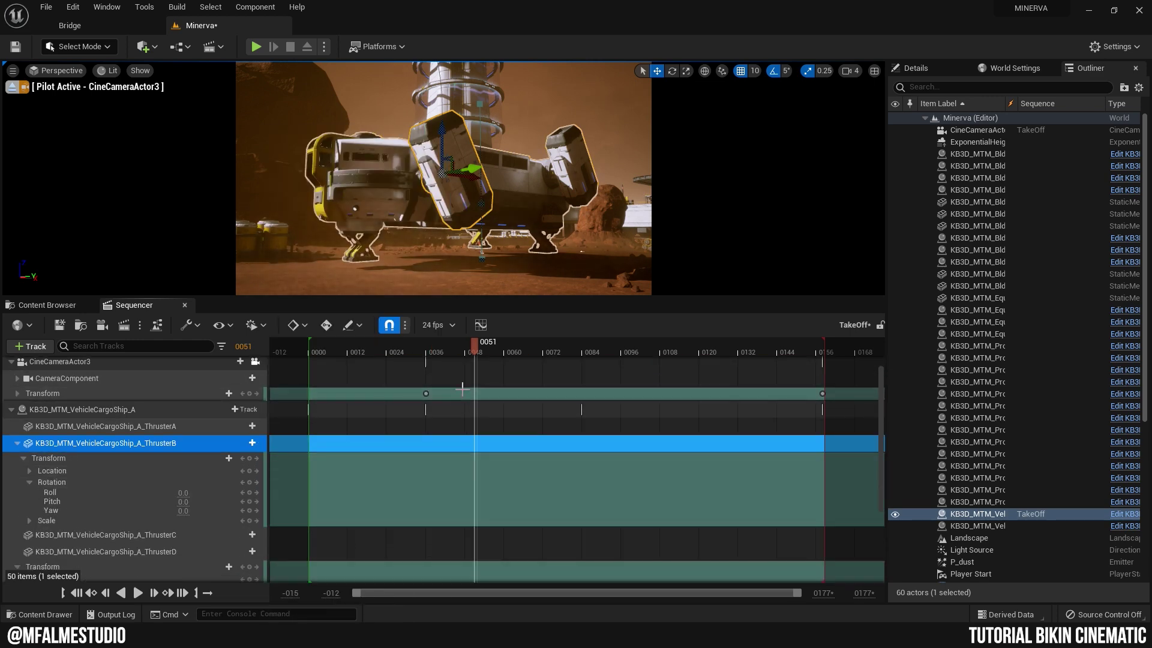
Key ThrusterB's Rotation Pitch at 30 on frame 0030.
{"action": "left_click_drag", "start_coordinate": [475, 344], "coordinate": [427, 391]}
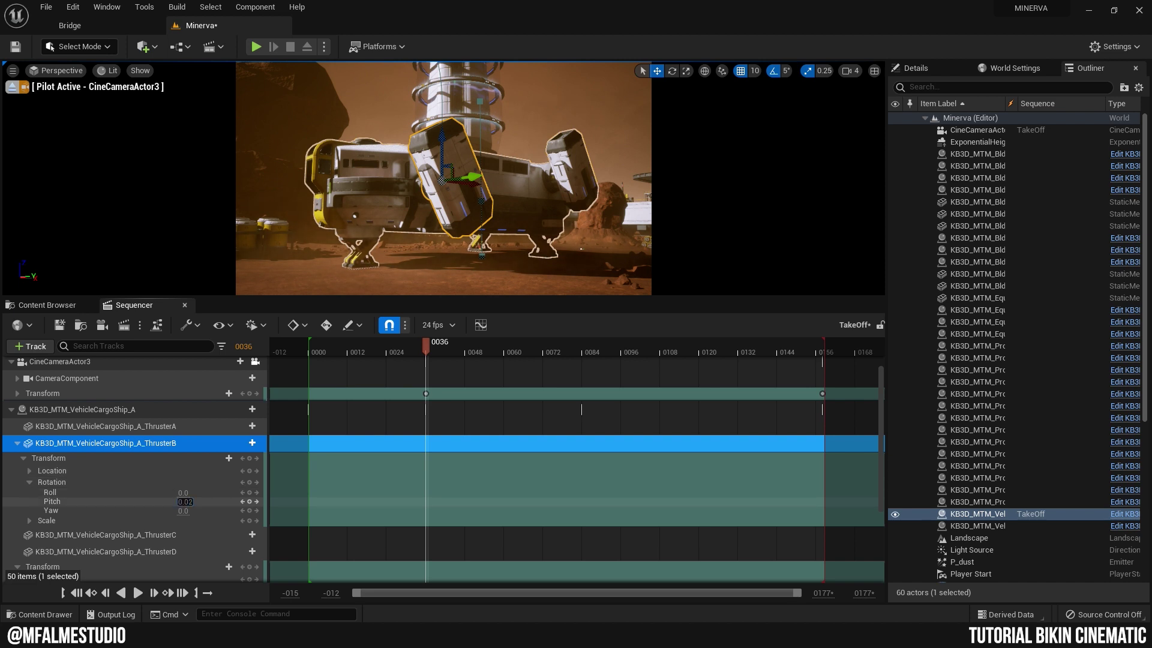
{"action": "mouse_move", "coordinate": [186, 501]}
{"action": "left_mouse_down"}
{"action": "mouse_move", "coordinate": [240, 501]}
{"action": "mouse_move", "coordinate": [193, 503]}
{"action": "left_mouse_up"}
{"action": "left_click", "coordinate": [193, 502]}
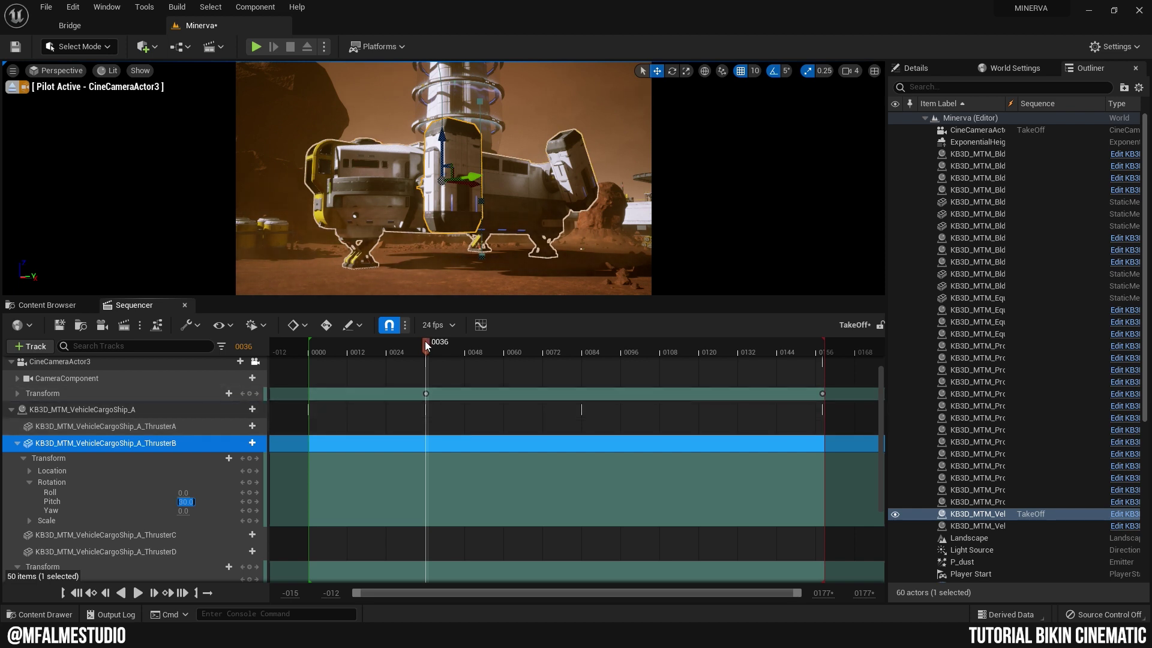
{"action": "left_click_drag", "start_coordinate": [425, 341], "coordinate": [423, 343]}
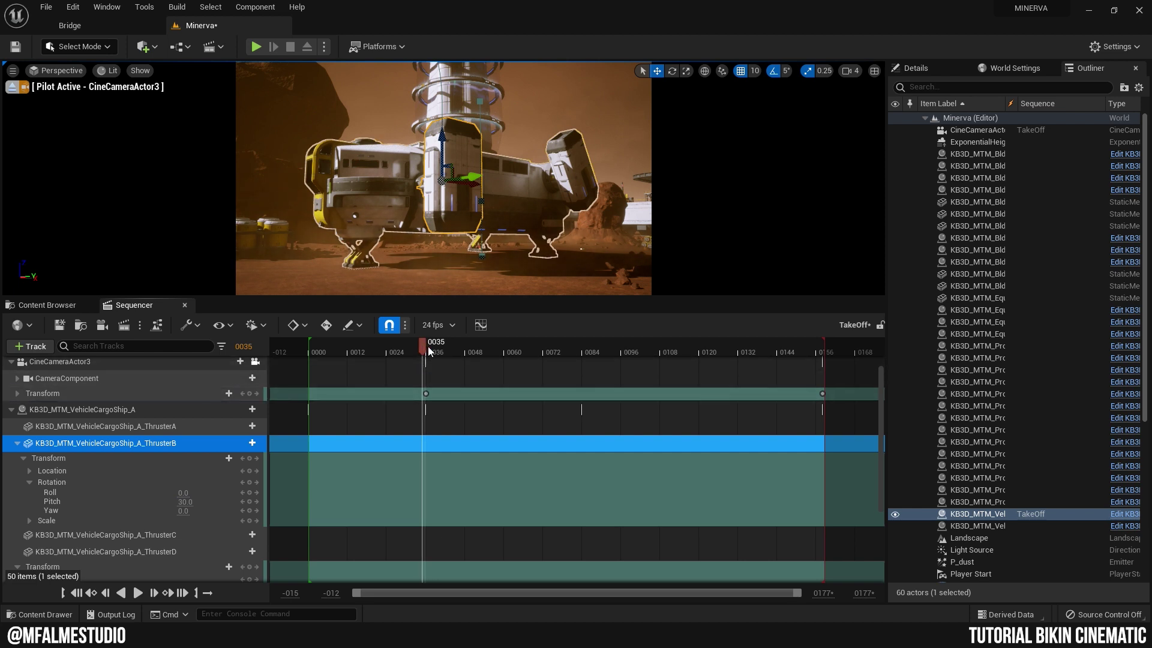
{"action": "left_click", "coordinate": [429, 352]}
{"action": "left_click_drag", "start_coordinate": [429, 344], "coordinate": [427, 349]}
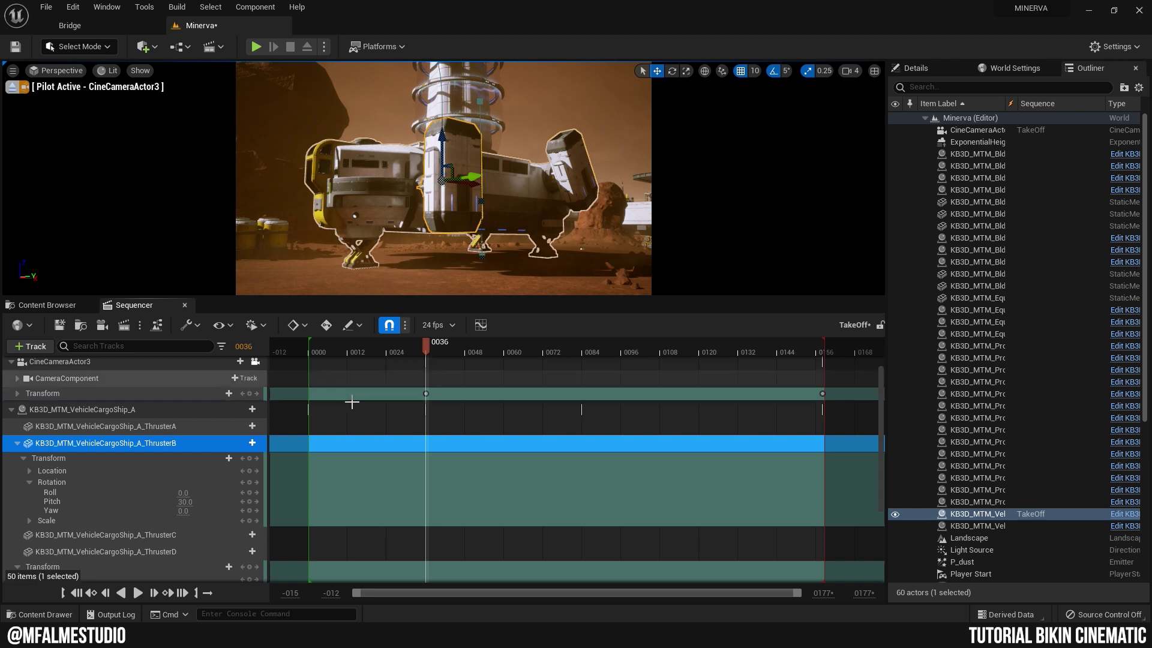
{"action": "mouse_move", "coordinate": [439, 347]}
{"action": "left_mouse_down"}
{"action": "mouse_move", "coordinate": [316, 370]}
{"action": "mouse_move", "coordinate": [410, 392]}
{"action": "left_mouse_up"}
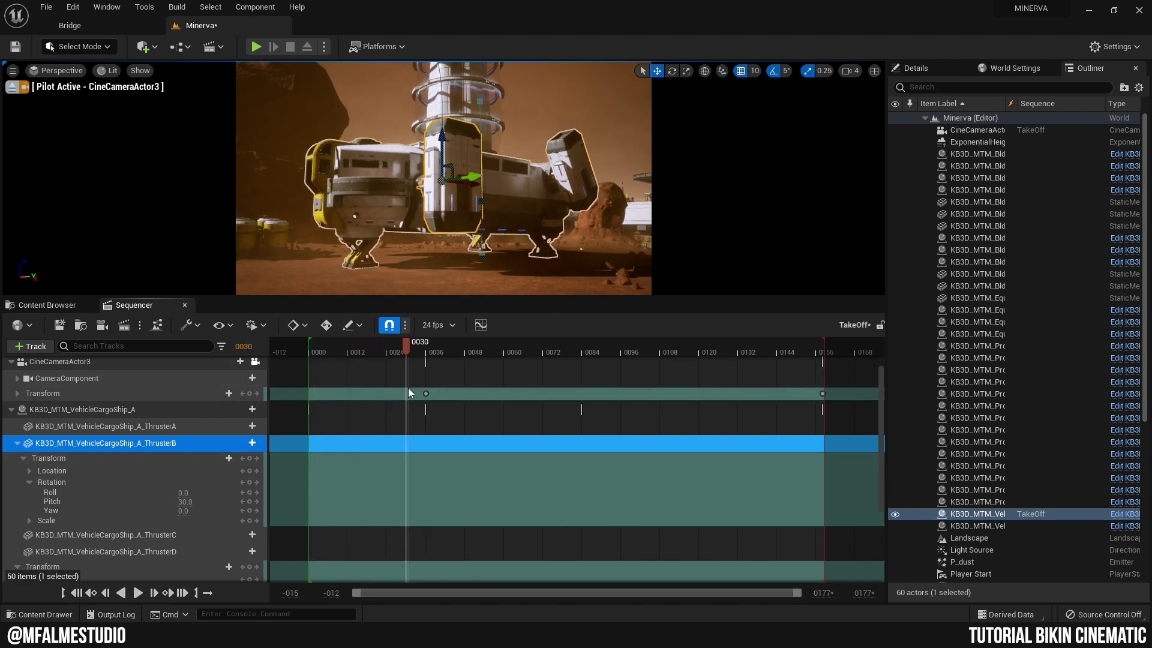
{"action": "left_click", "coordinate": [250, 501]}
Key ThrusterB's Rotation Pitch at -60 on frame 0000.
{"action": "left_click_drag", "start_coordinate": [406, 347], "coordinate": [313, 371]}
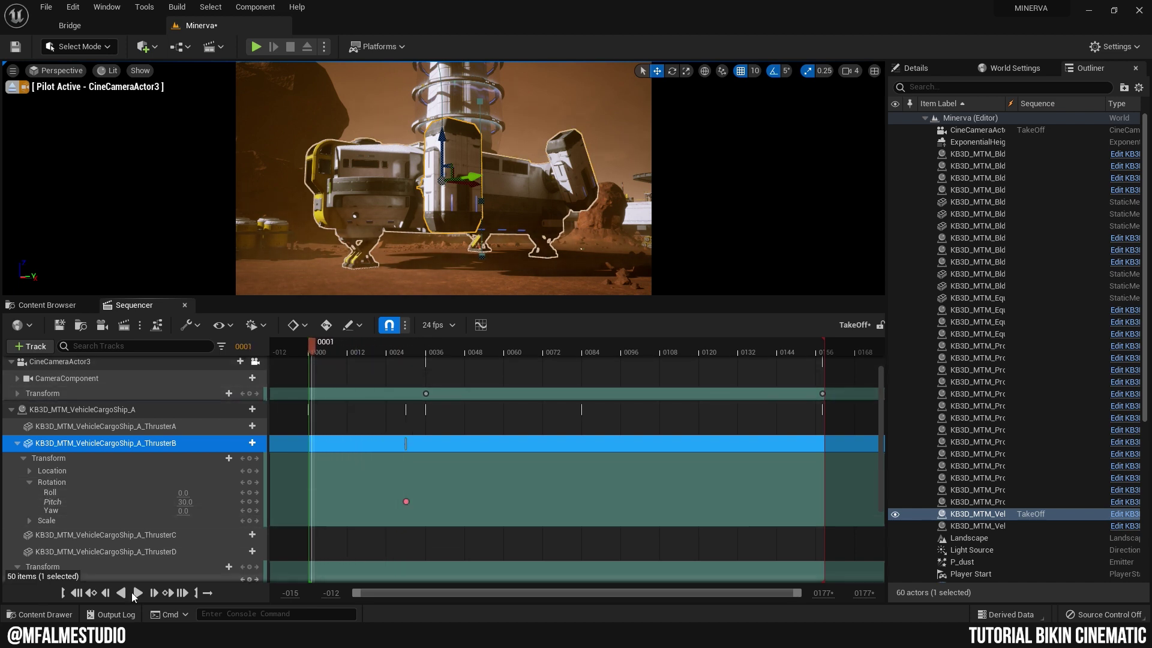
{"action": "left_click", "coordinate": [83, 592]}
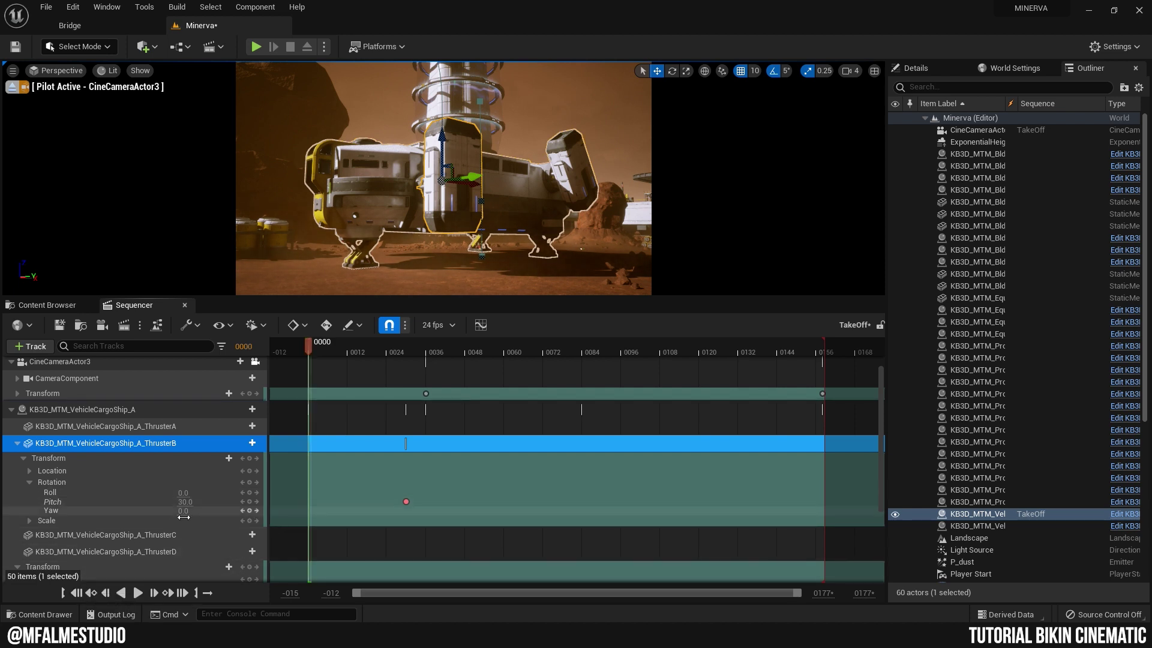
{"action": "mouse_move", "coordinate": [184, 502]}
{"action": "left_mouse_down"}
{"action": "mouse_move", "coordinate": [198, 503]}
{"action": "mouse_move", "coordinate": [173, 502]}
{"action": "left_mouse_up"}
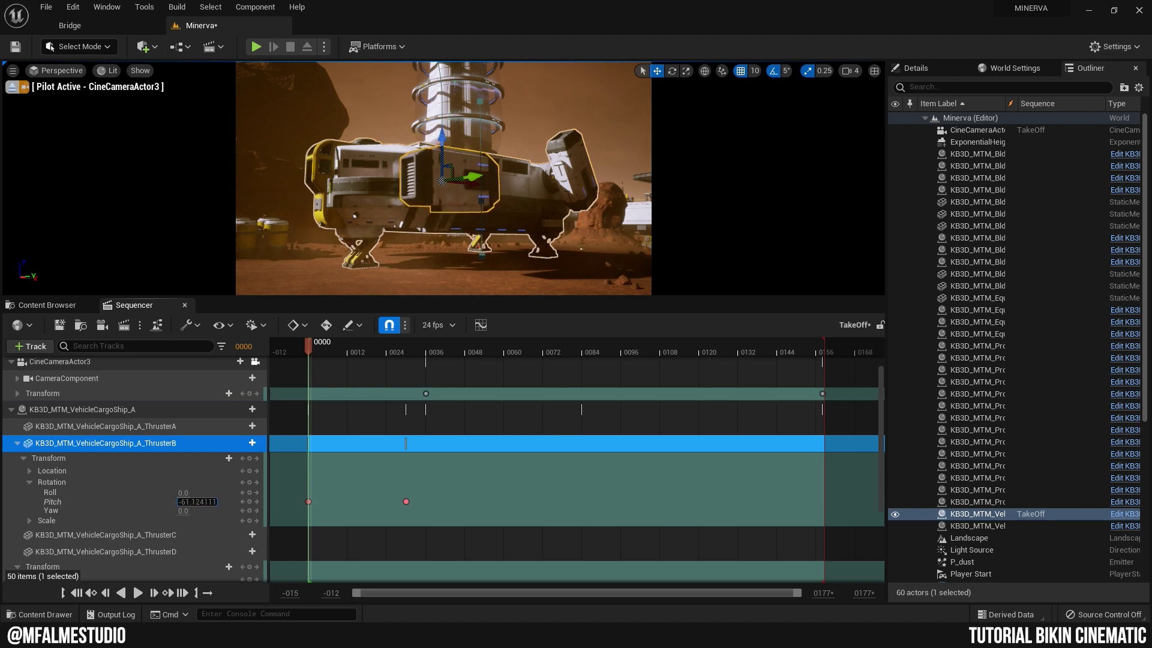
{"action": "left_click", "coordinate": [191, 502]}
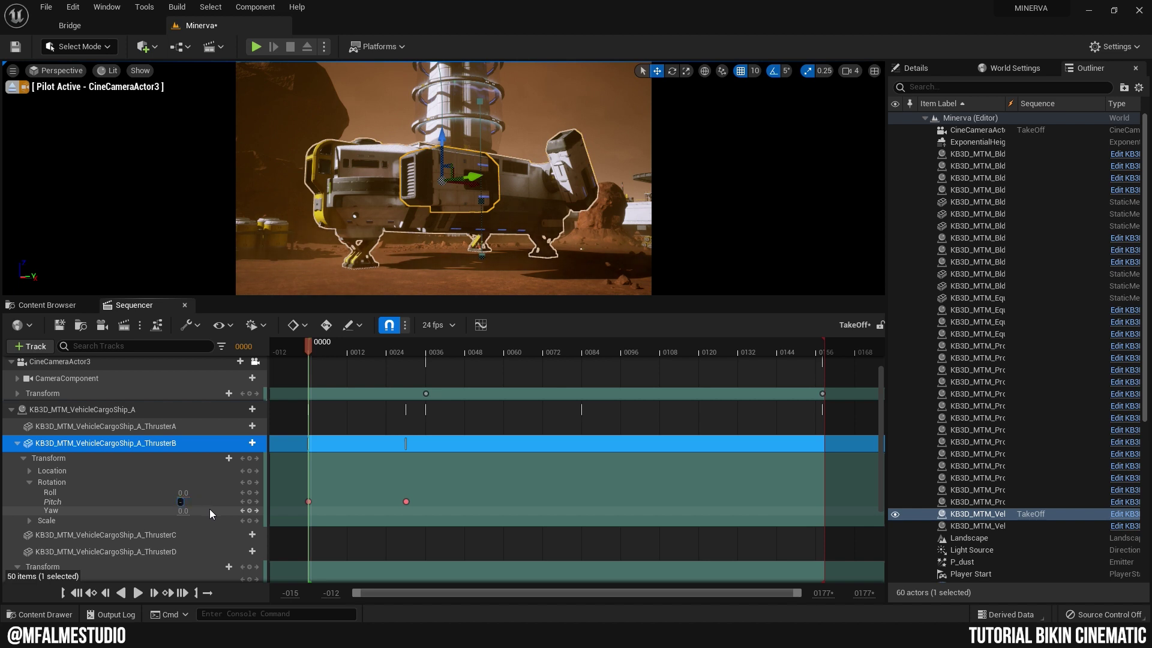
{"action": "type", "text": "60"}
{"action": "key", "text": "Return"}
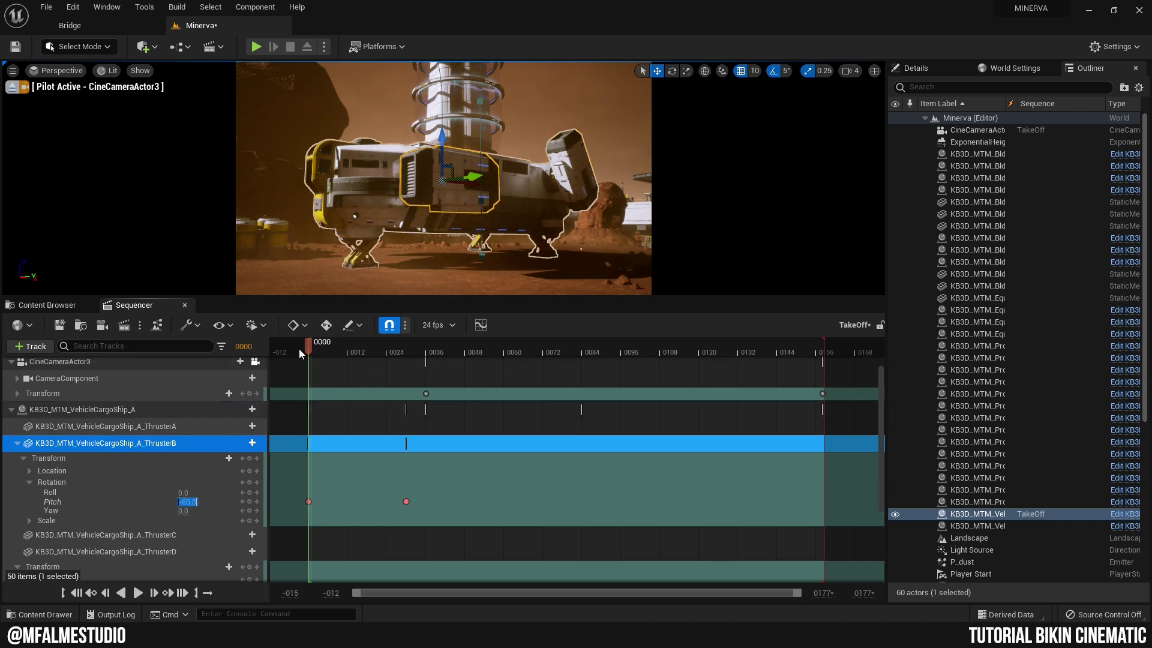
Scrub the timeline to preview the thruster tilt, then return to the start.
{"action": "mouse_move", "coordinate": [308, 345]}
{"action": "left_mouse_down"}
{"action": "mouse_move", "coordinate": [414, 373]}
{"action": "mouse_move", "coordinate": [523, 378]}
{"action": "left_mouse_up"}
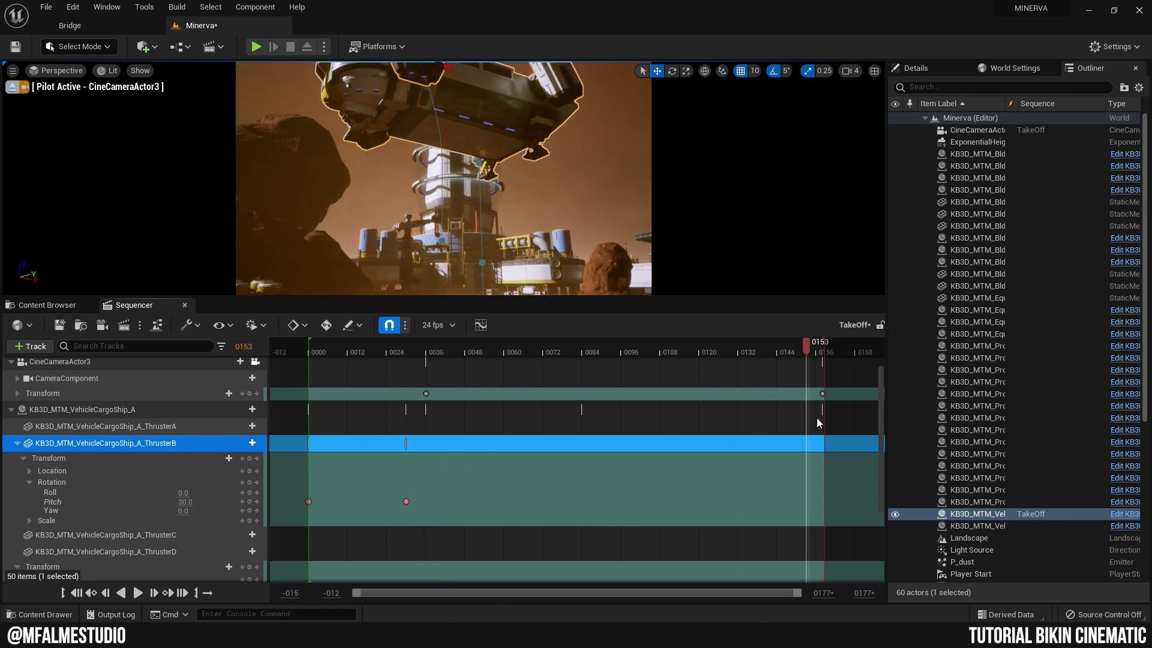
{"action": "left_click_drag", "start_coordinate": [523, 376], "coordinate": [508, 442]}
{"action": "left_click", "coordinate": [369, 459]}
{"action": "key", "text": "Up"}
{"action": "scroll", "coordinate": [382, 420], "scroll_direction": "down", "scroll_amount": 2}
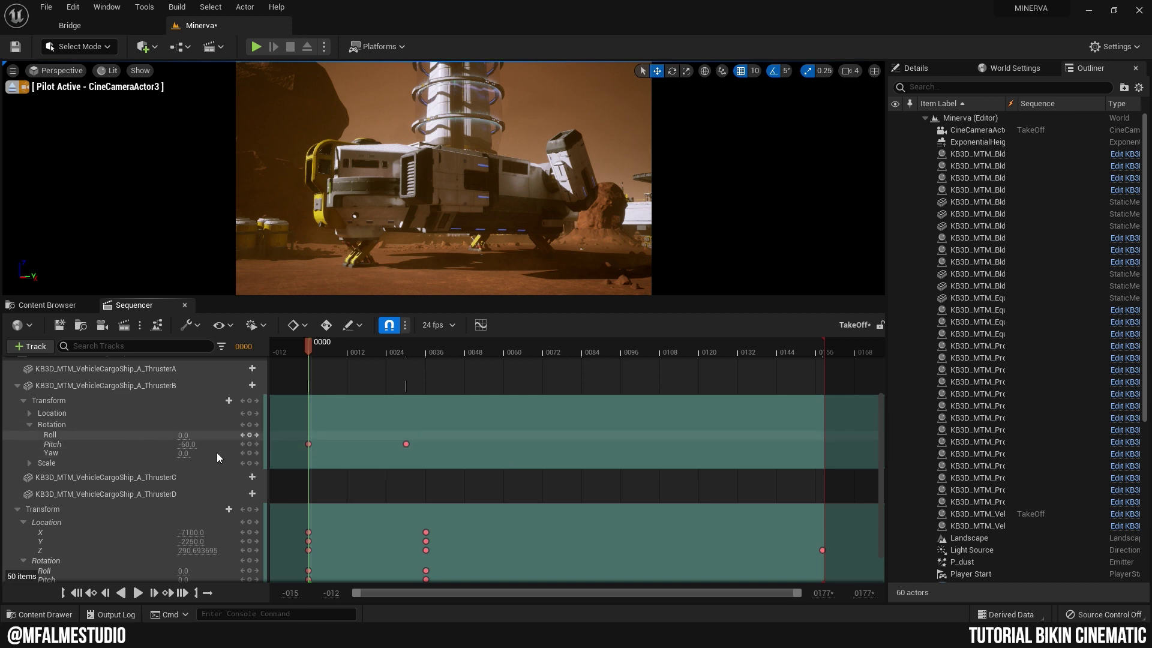
Add Transform tracks to ThrusterA, ThrusterC and ThrusterD.
{"action": "left_click", "coordinate": [240, 368]}
{"action": "mouse_move", "coordinate": [312, 202]}
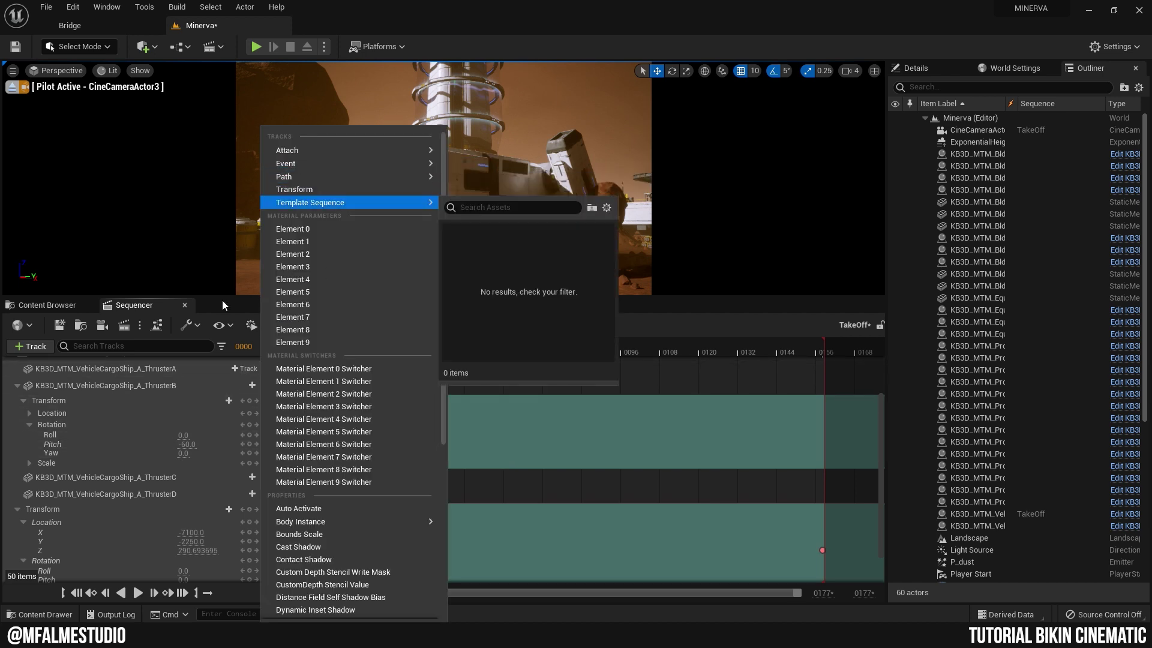
{"action": "left_click", "coordinate": [171, 368]}
{"action": "left_click", "coordinate": [239, 368]}
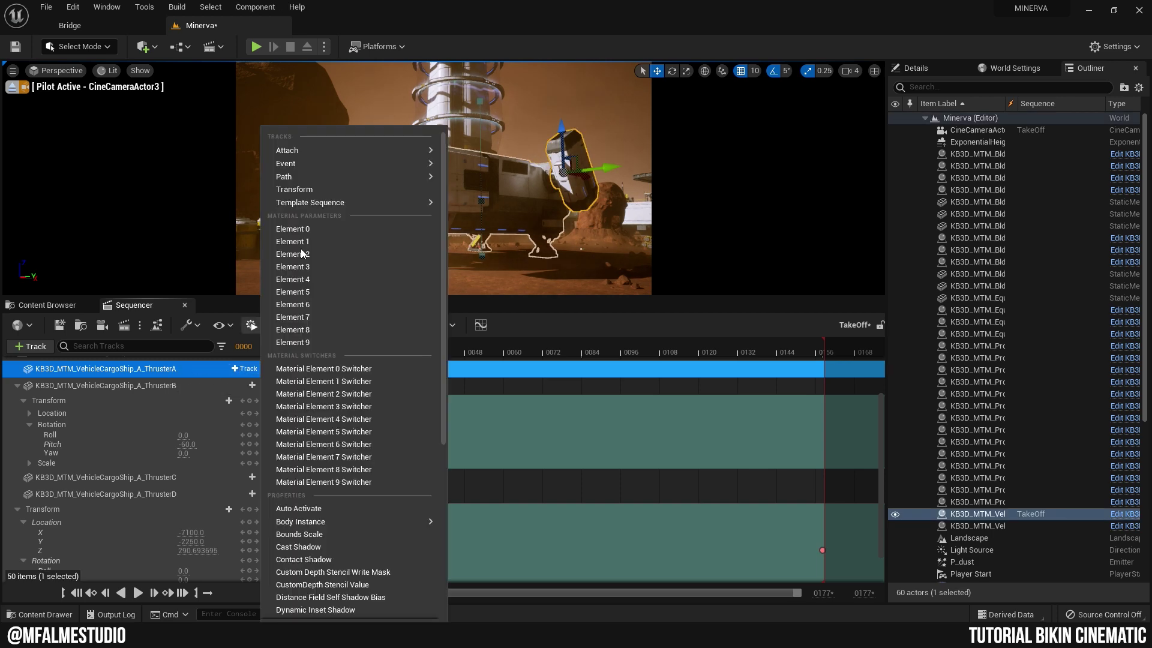
{"action": "left_click", "coordinate": [335, 192]}
{"action": "left_click", "coordinate": [246, 492]}
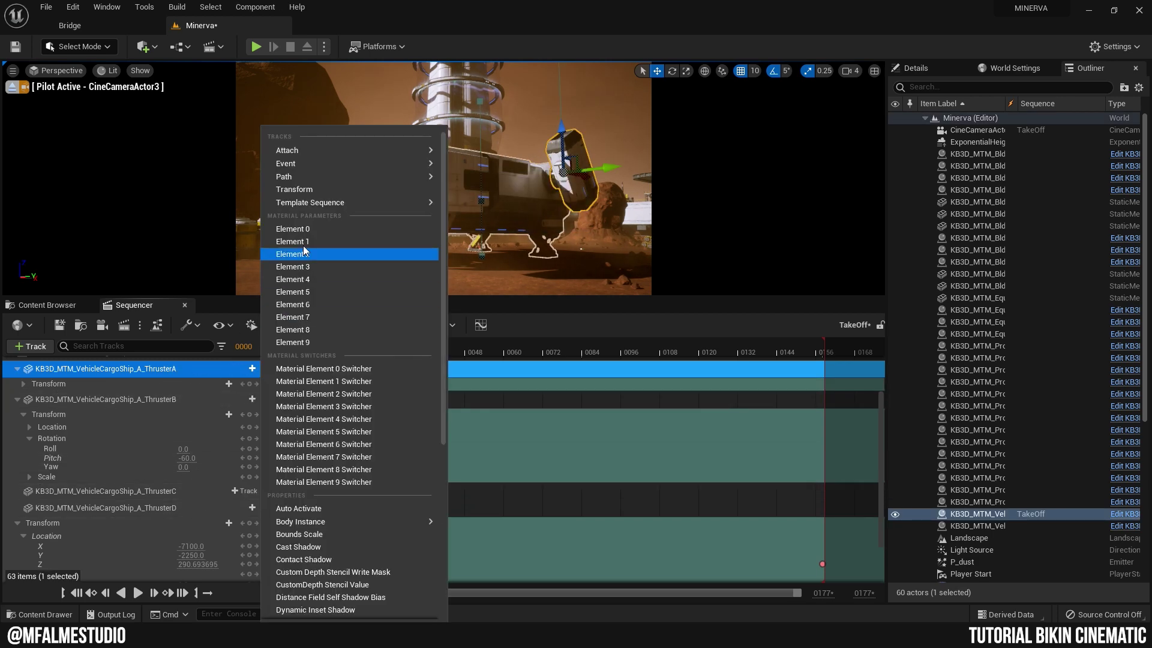
{"action": "key", "text": "Escape"}
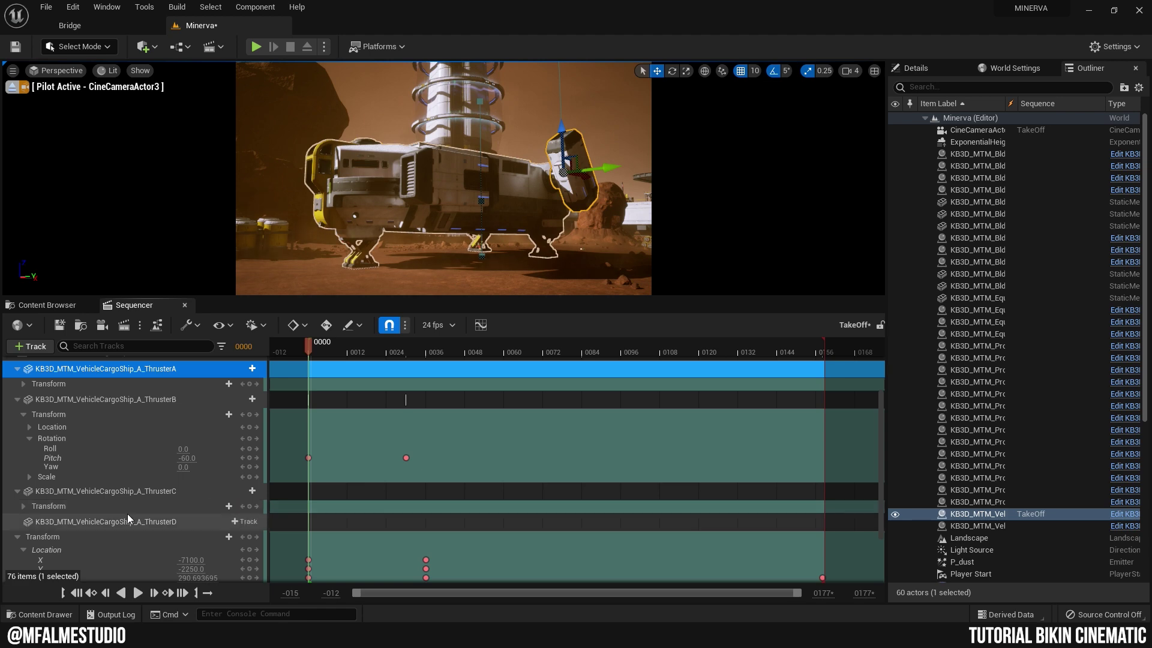
{"action": "left_click", "coordinate": [246, 521]}
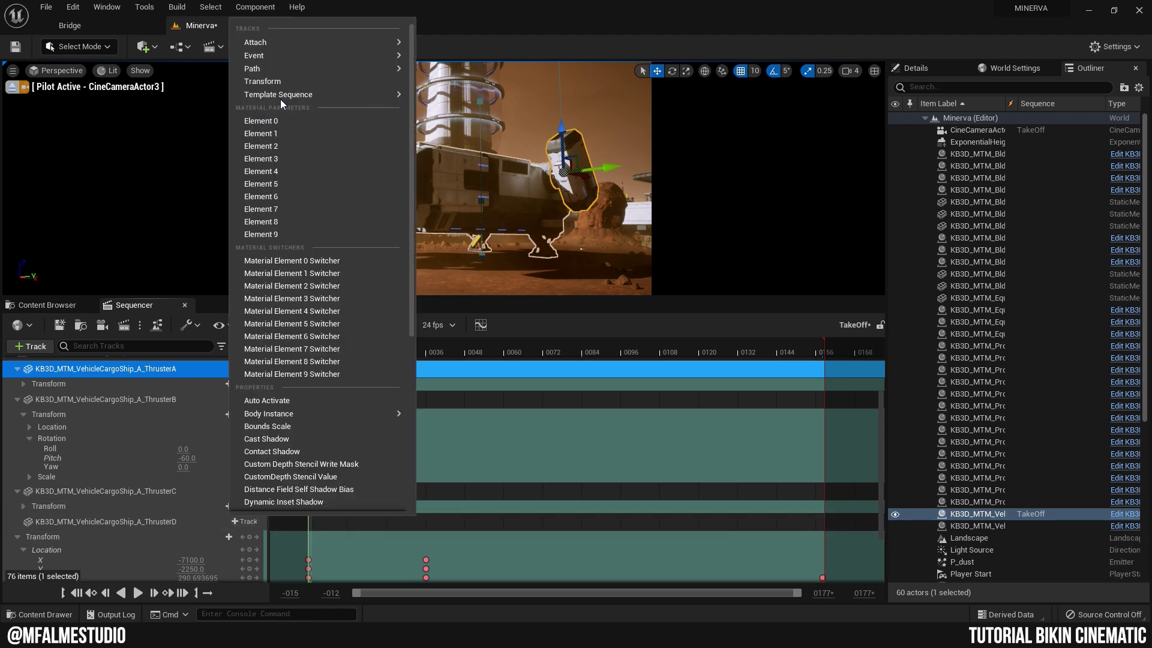
{"action": "left_click", "coordinate": [289, 82]}
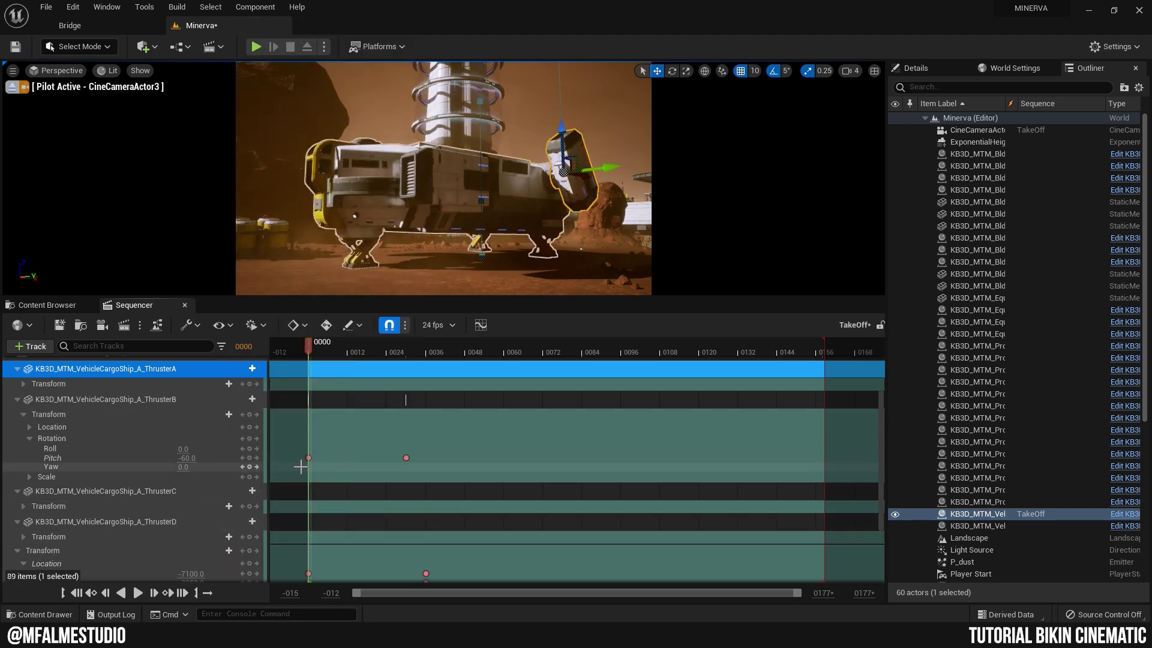
{"action": "scroll", "coordinate": [379, 462], "scroll_direction": "down", "scroll_amount": 1}
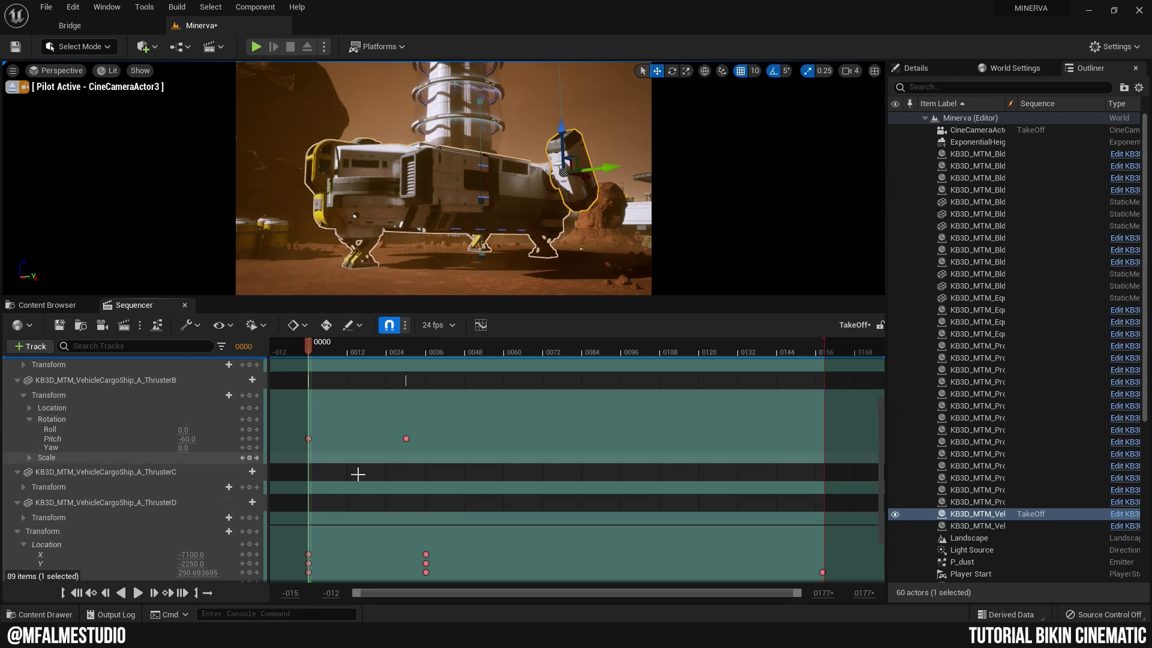
Key ThrusterC's Rotation Pitch at -60 on frame 0.
{"action": "left_click", "coordinate": [187, 438]}
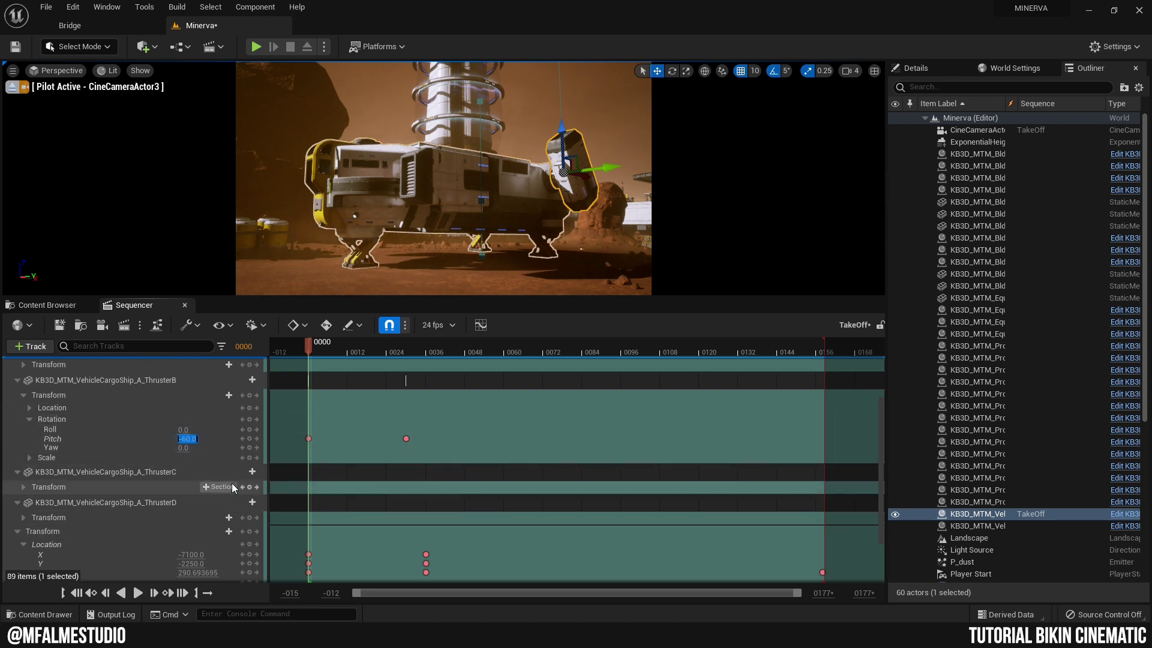
{"action": "left_click", "coordinate": [24, 487]}
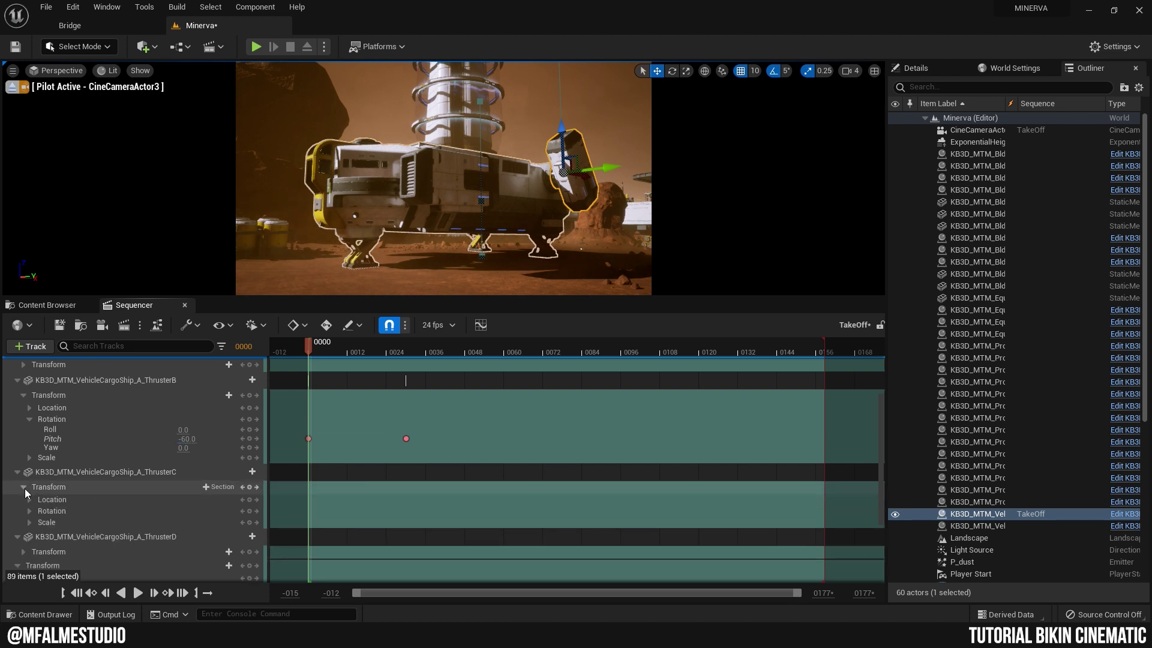
{"action": "left_click", "coordinate": [29, 511]}
{"action": "left_click", "coordinate": [60, 530]}
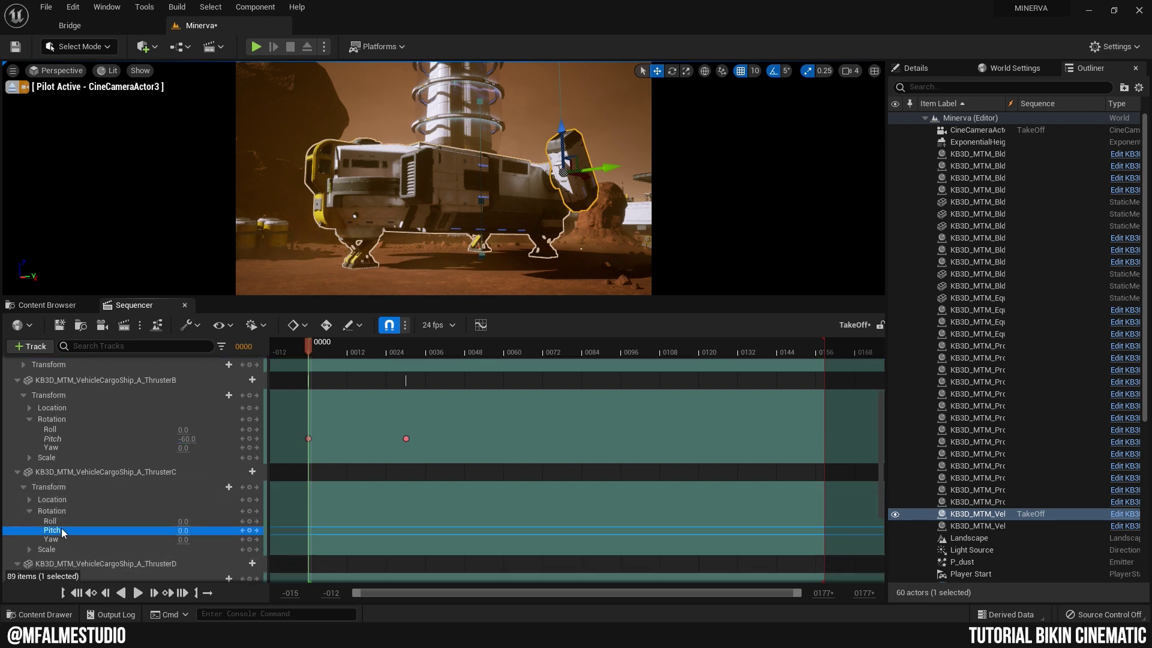
{"action": "left_click", "coordinate": [250, 531]}
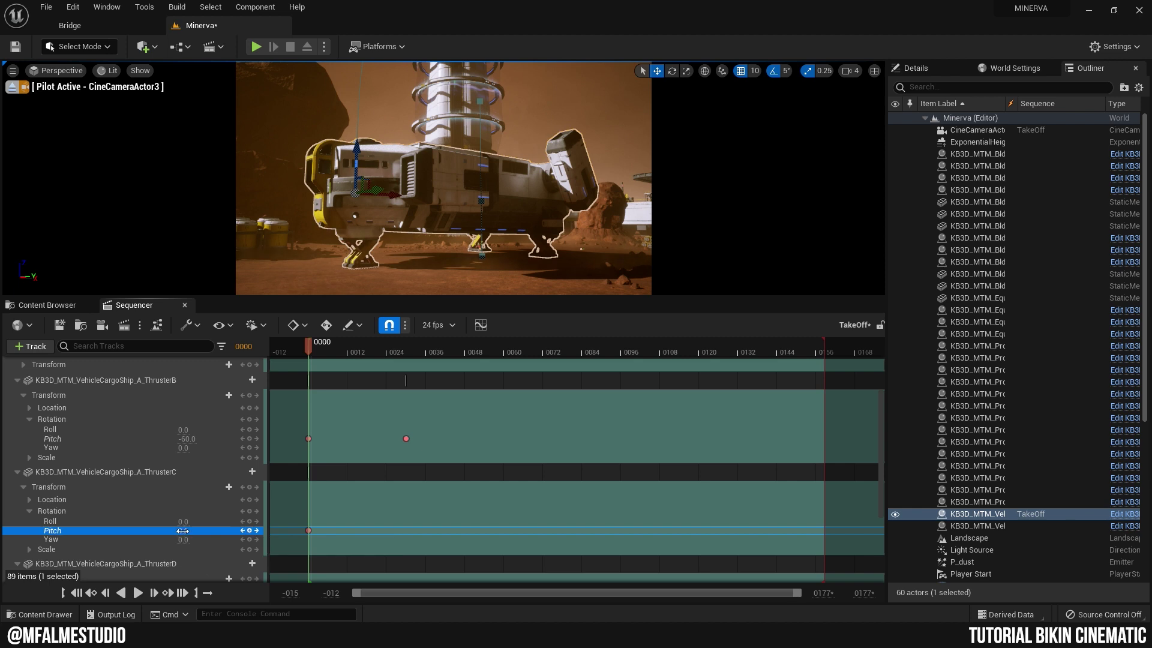
{"action": "type", "text": "-60"}
{"action": "key", "text": "Return"}
Key ThrusterD's and ThrusterA's Rotation Pitch at -60 on frame 0.
{"action": "scroll", "coordinate": [131, 516], "scroll_direction": "down", "scroll_amount": 2}
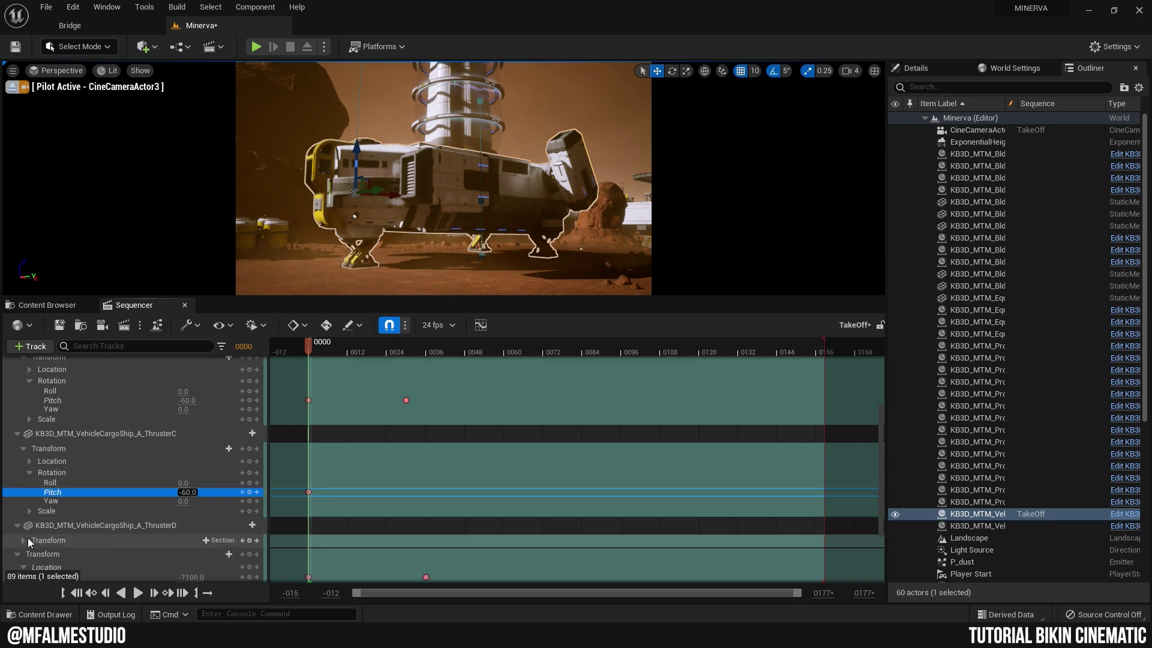
{"action": "scroll", "coordinate": [81, 542], "scroll_direction": "down", "scroll_amount": 3}
{"action": "left_click", "coordinate": [29, 506]}
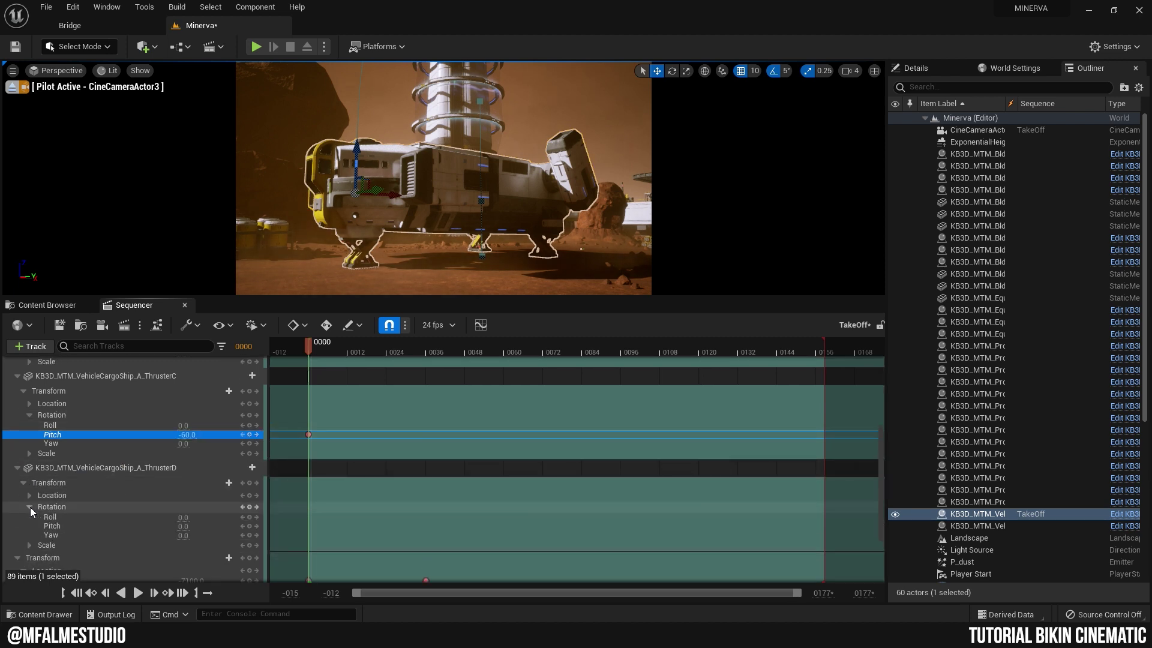
{"action": "double_click", "coordinate": [182, 527]}
{"action": "type", "text": "-60"}
{"action": "key", "text": "Return"}
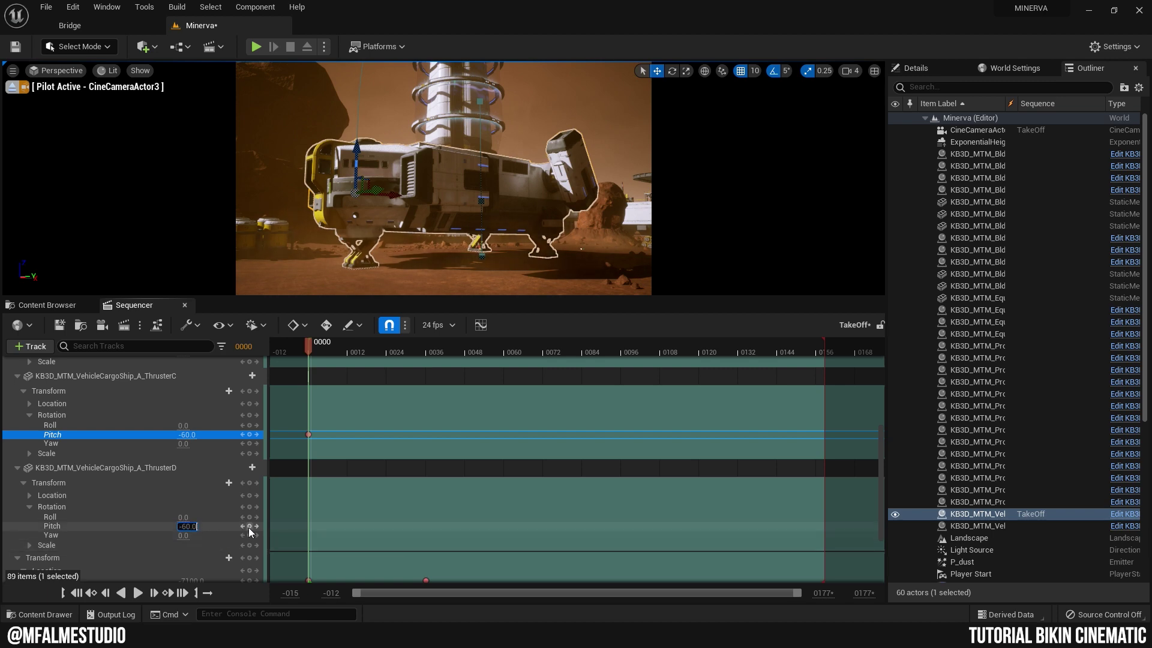
{"action": "scroll", "coordinate": [163, 501], "scroll_direction": "up", "scroll_amount": 5}
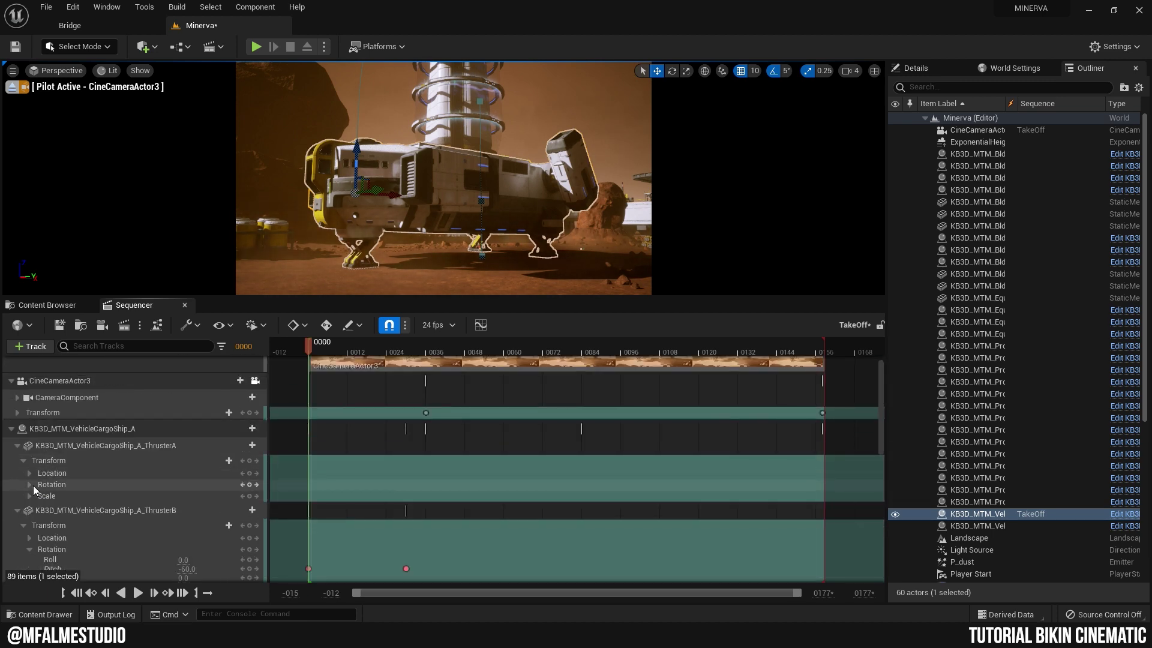
{"action": "left_click", "coordinate": [30, 484]}
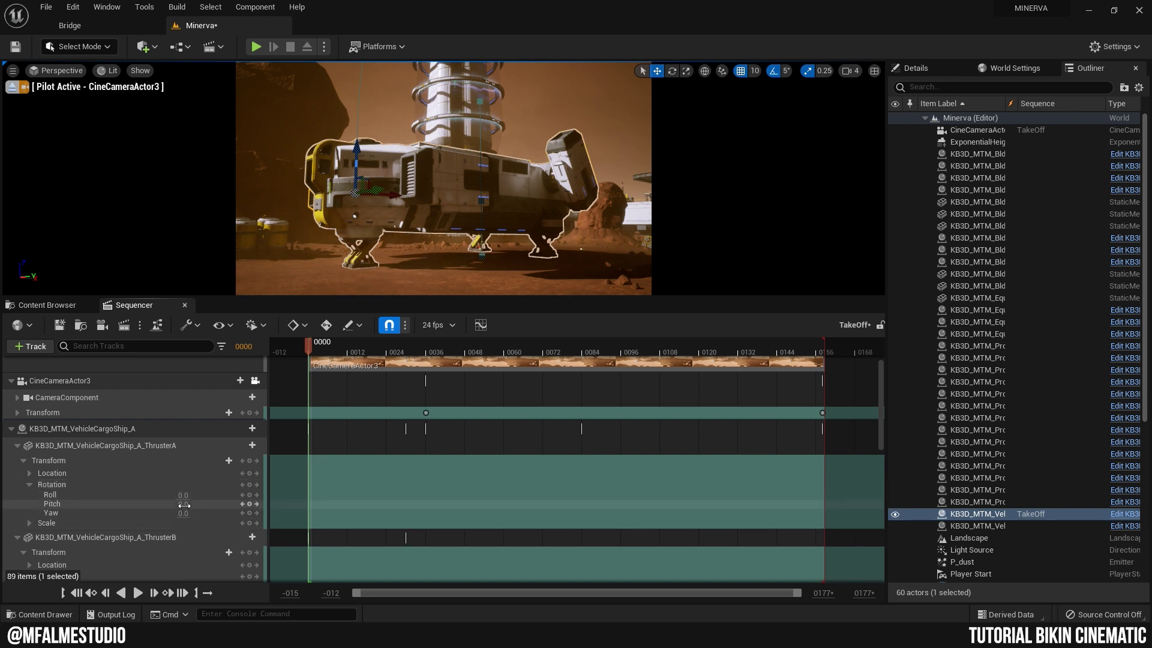
{"action": "left_click", "coordinate": [251, 503]}
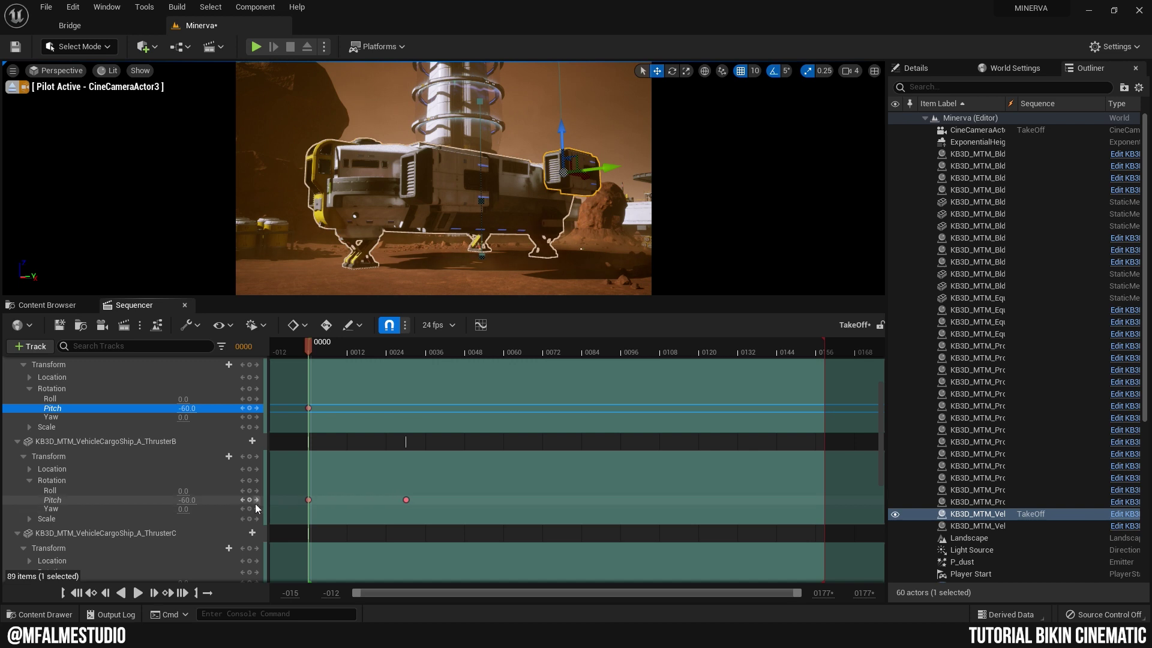
At frame 30, key ThrusterC's Rotation Pitch at 30.
{"action": "left_click", "coordinate": [256, 500]}
{"action": "left_click", "coordinate": [186, 500]}
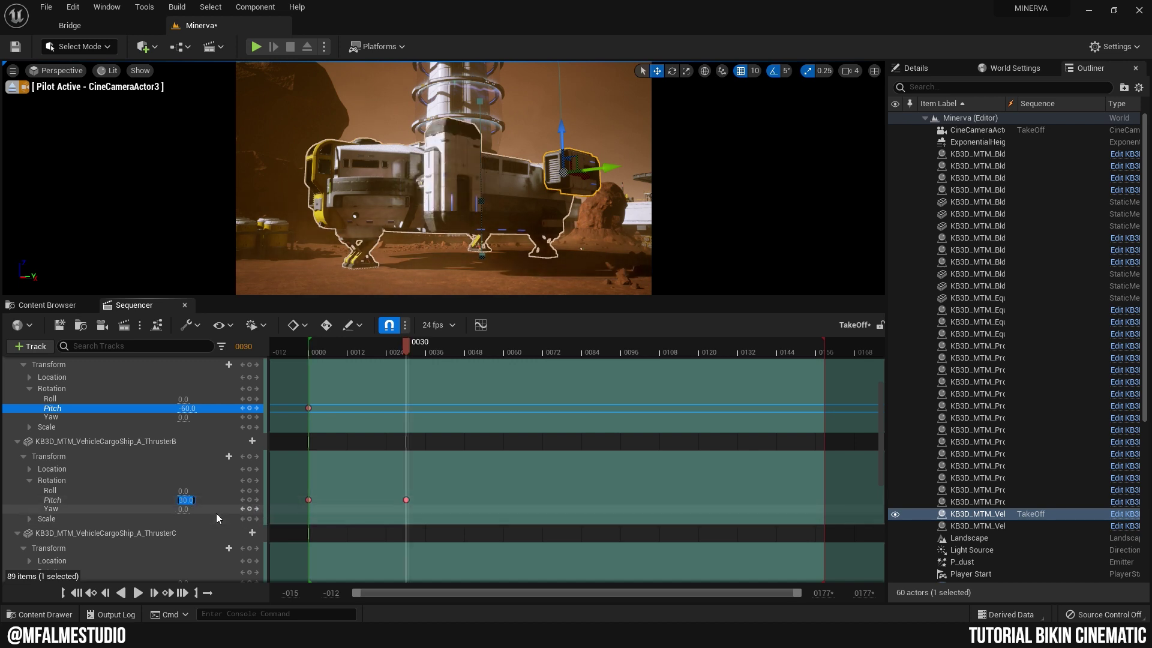
{"action": "scroll", "coordinate": [216, 509], "scroll_direction": "down", "scroll_amount": 3}
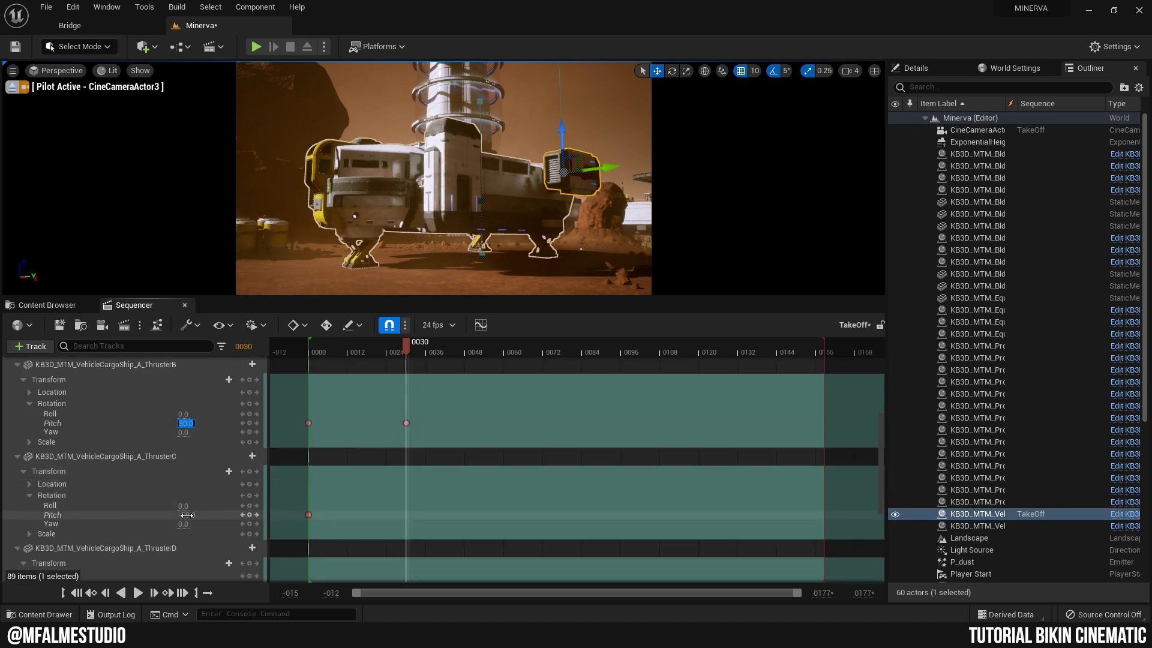
{"action": "left_click", "coordinate": [249, 515]}
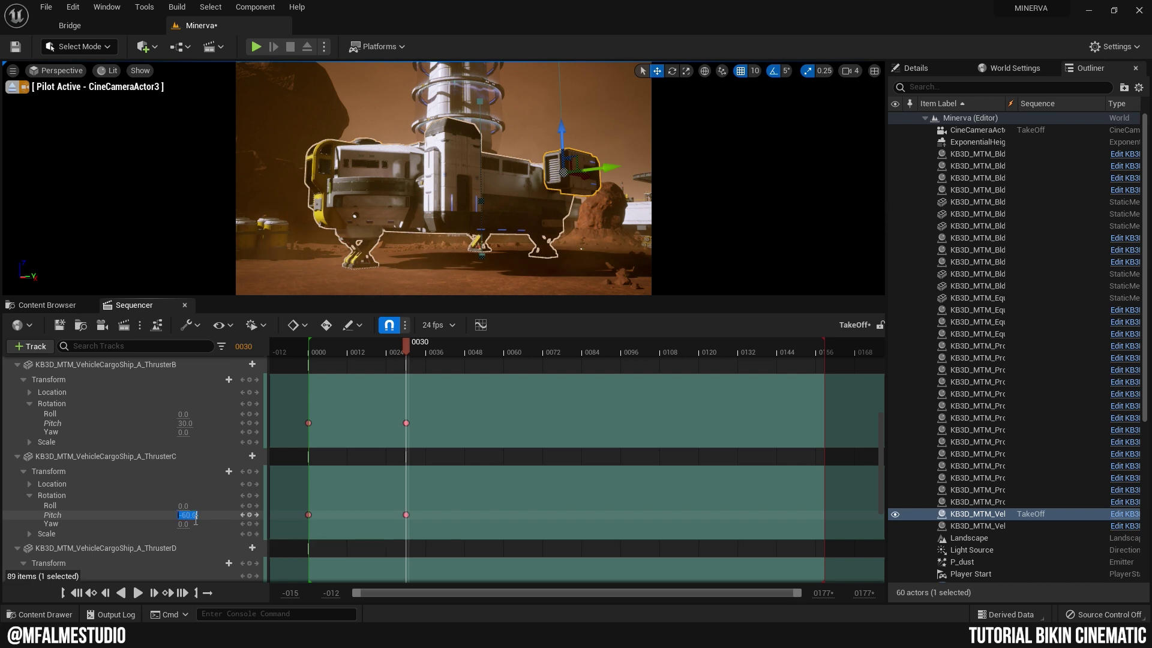
{"action": "type", "text": "30"}
{"action": "key", "text": "Return"}
Key ThrusterD's and ThrusterA's Pitch at 30 on frame 30, then return to frame 0.
{"action": "scroll", "coordinate": [218, 514], "scroll_direction": "down", "scroll_amount": 3}
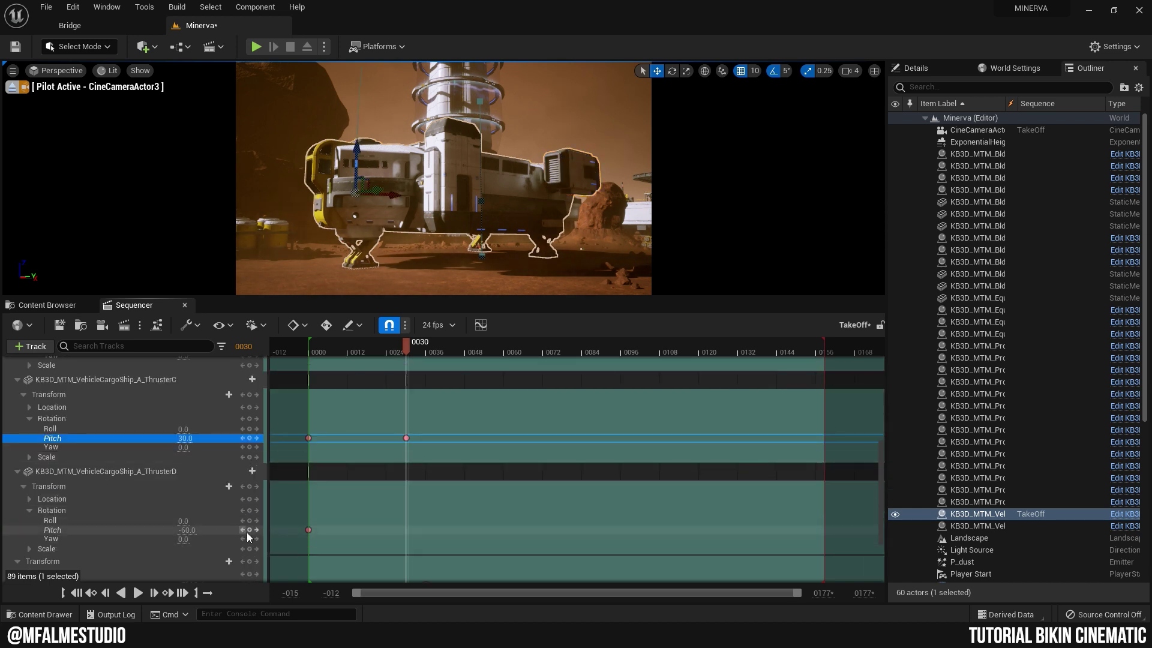
{"action": "left_click_drag", "start_coordinate": [187, 529], "coordinate": [187, 530]}
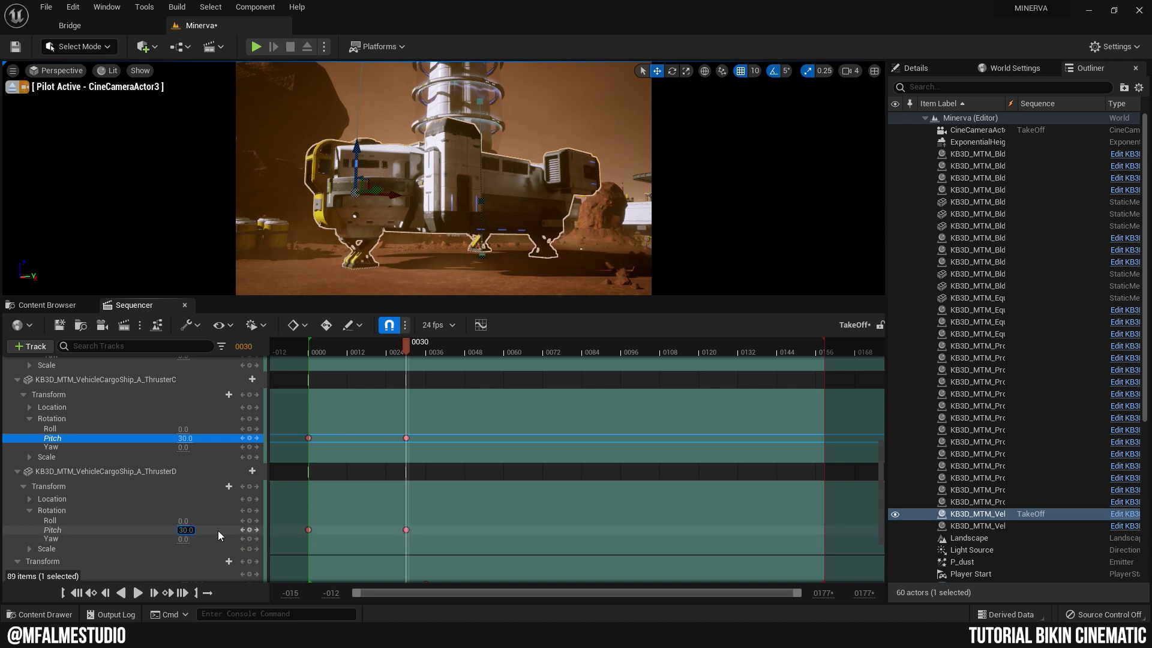
{"action": "left_click", "coordinate": [219, 531]}
{"action": "scroll", "coordinate": [222, 520], "scroll_direction": "up", "scroll_amount": 7}
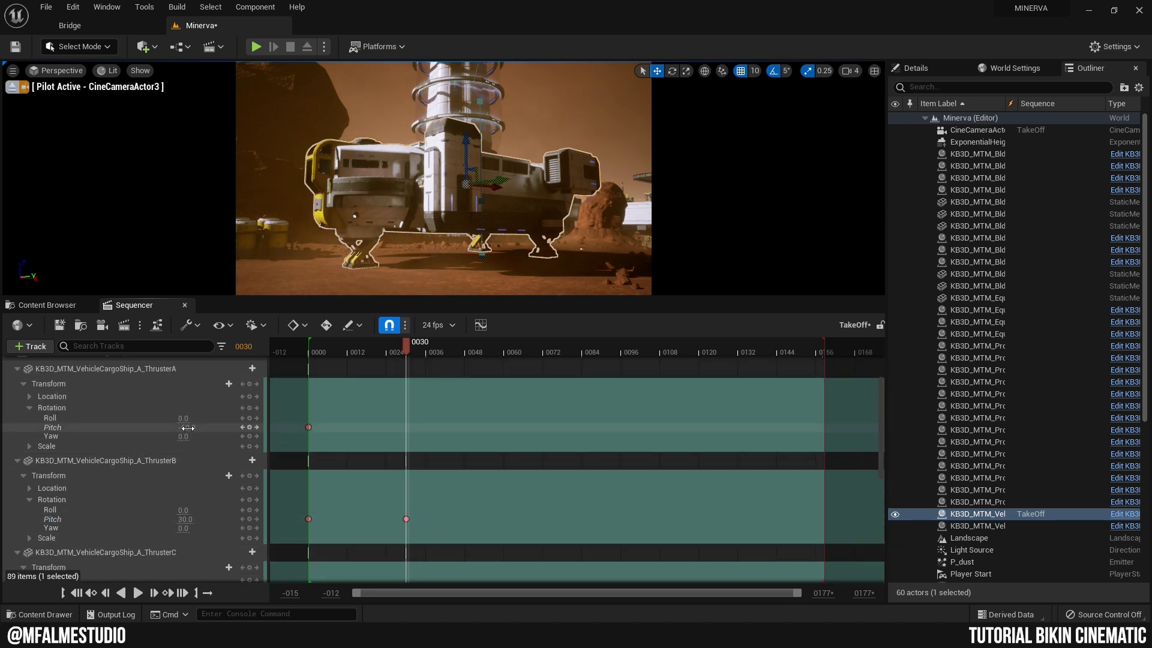
{"action": "left_click", "coordinate": [187, 427]}
{"action": "type", "text": "30"}
{"action": "key", "text": "Return"}
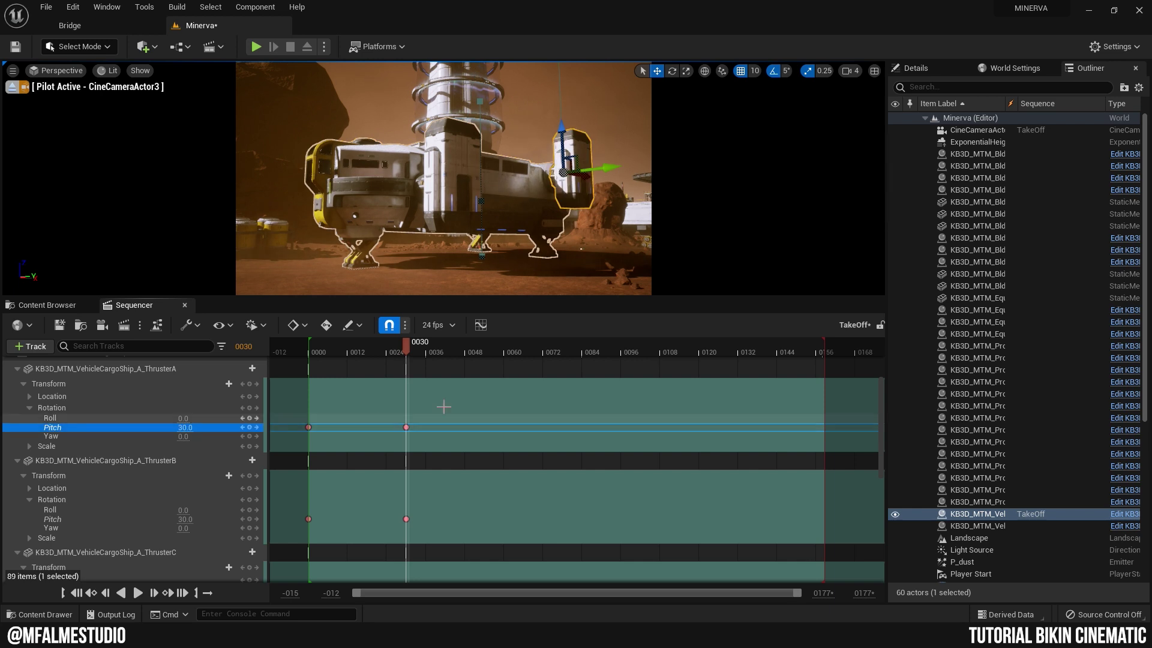
{"action": "left_click_drag", "start_coordinate": [404, 346], "coordinate": [309, 357]}
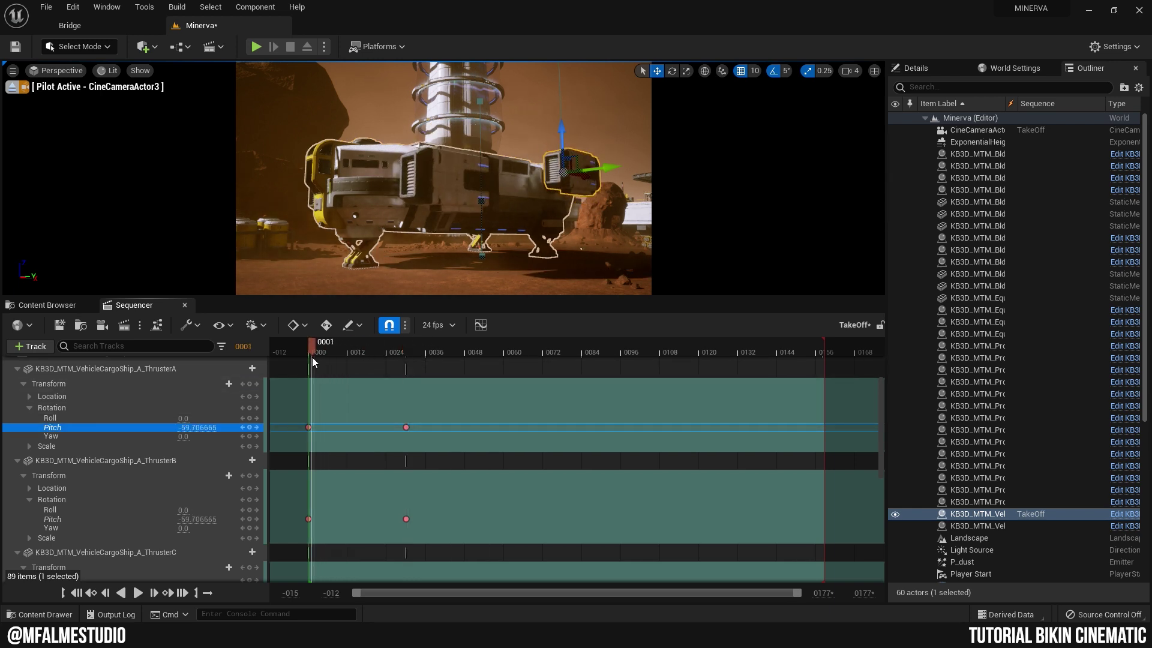
Play the TakeOff sequence to watch the thrusters tilt, then stop playback.
{"action": "key", "text": "space"}
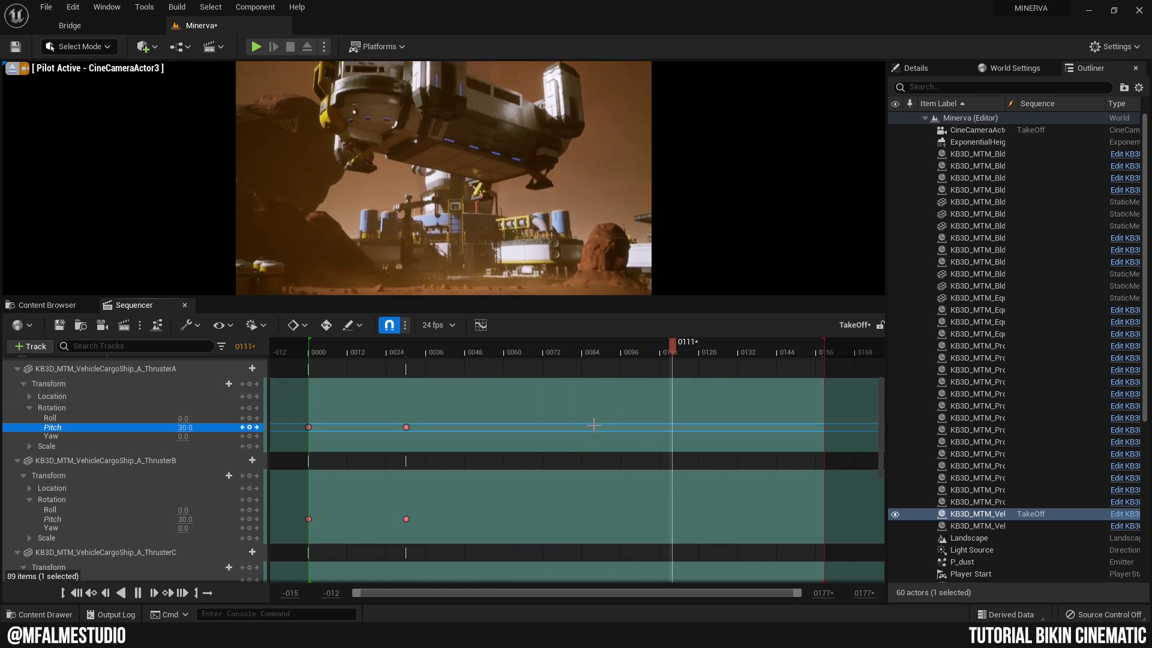
{"action": "key", "text": "space"}
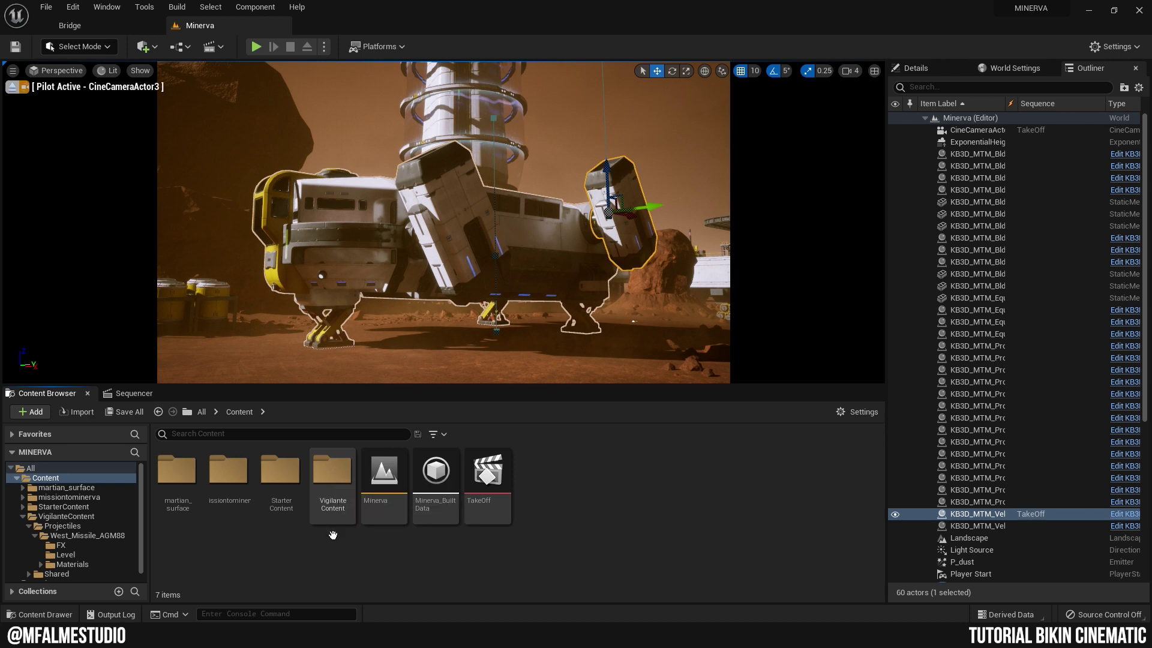
Browse to VigilanteContent > Projectiles > West_Missile_AGM88 > FX in the Content Browser.
{"action": "double_click", "coordinate": [335, 477]}
{"action": "double_click", "coordinate": [180, 471]}
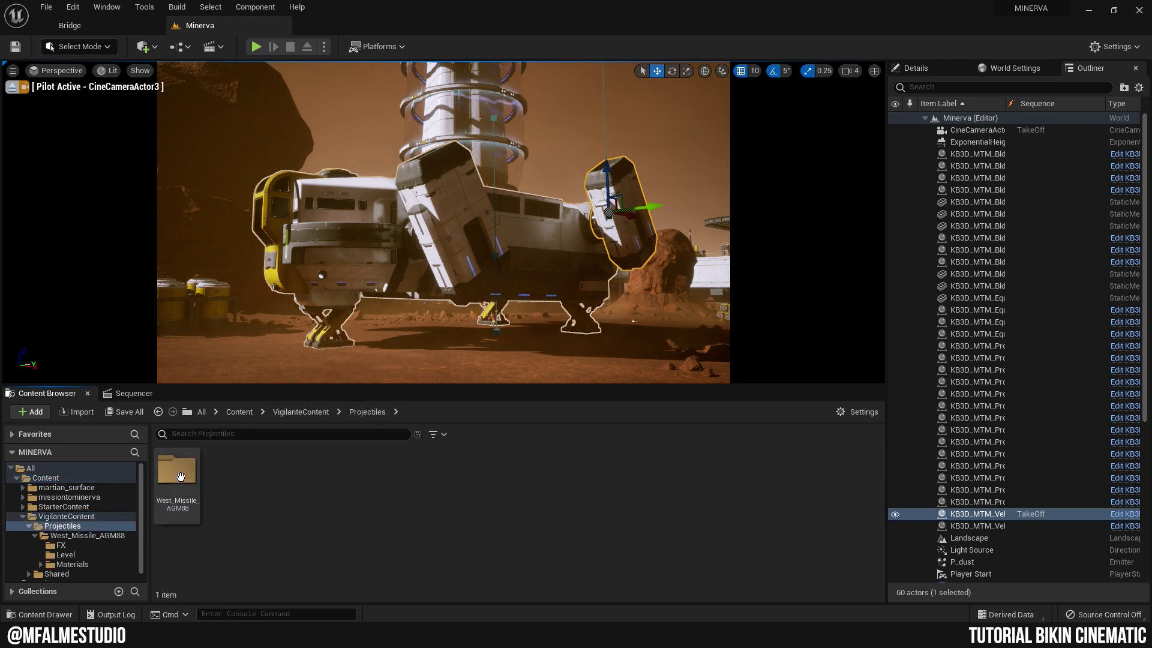
{"action": "double_click", "coordinate": [184, 472]}
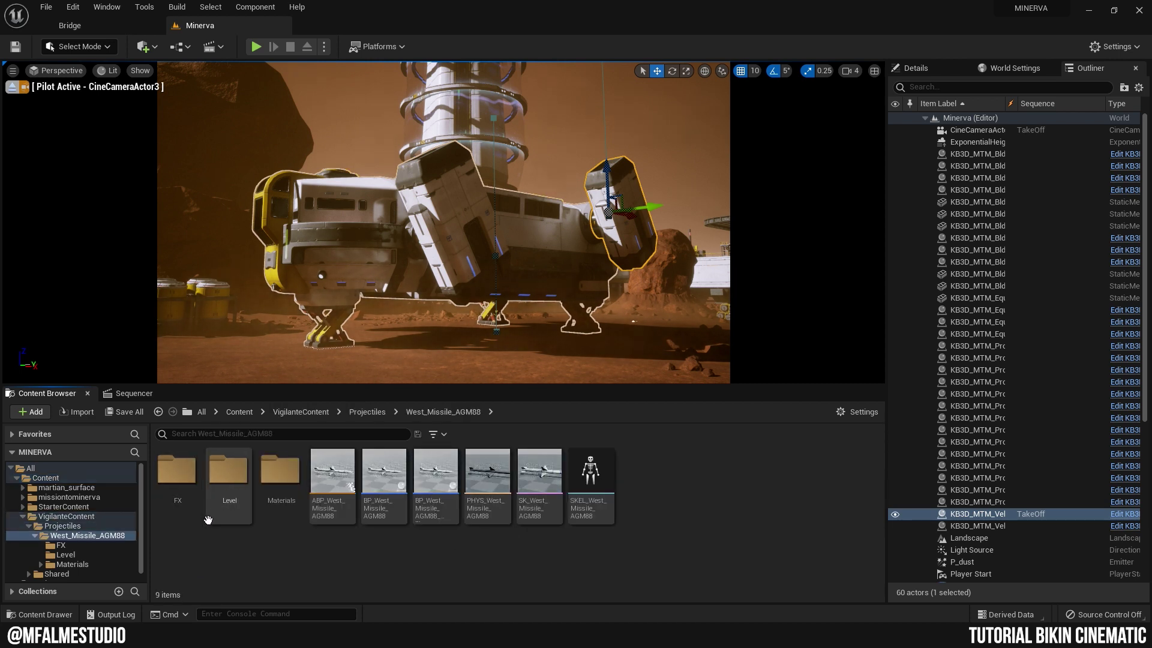
{"action": "double_click", "coordinate": [178, 472]}
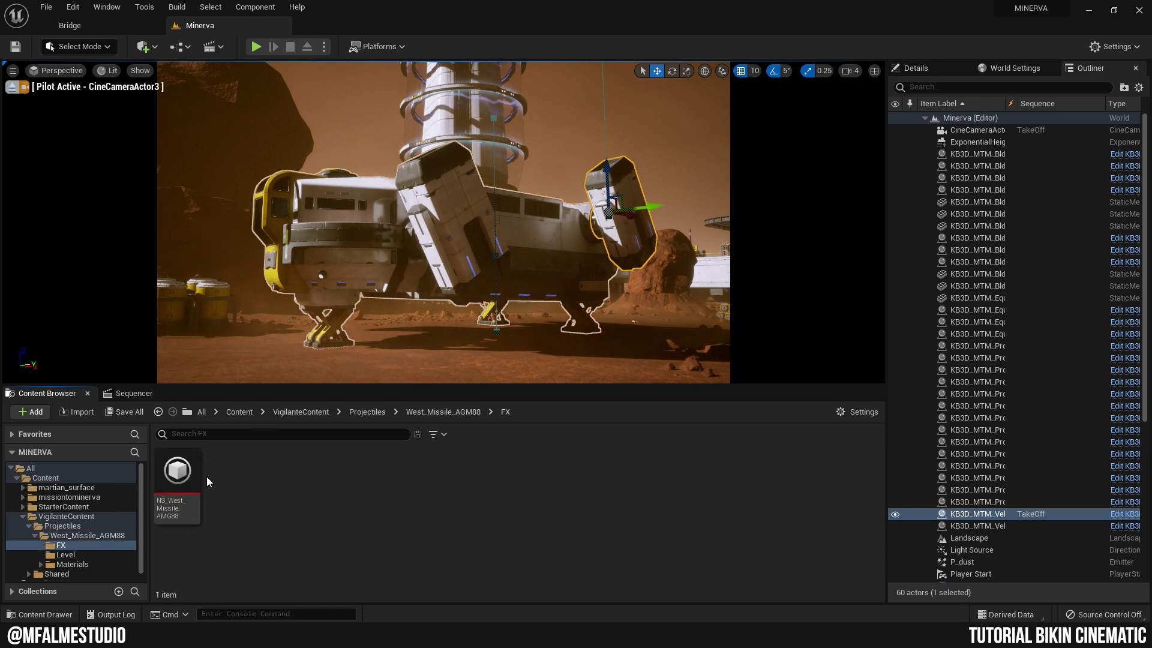
{"action": "mouse_move", "coordinate": [184, 474]}
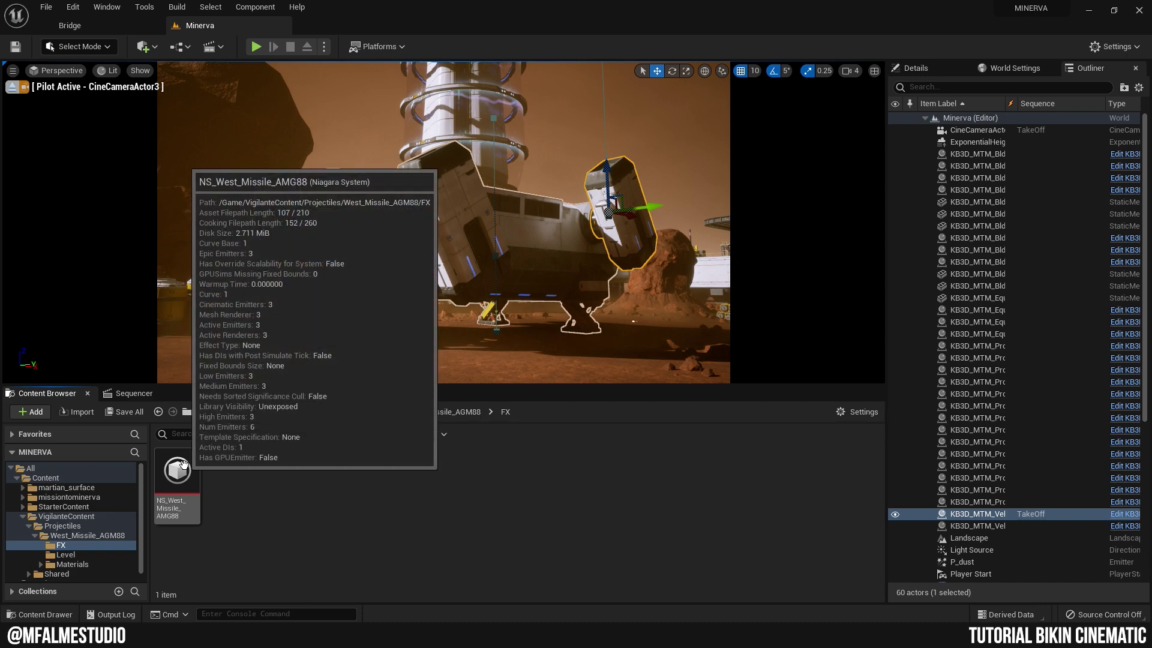
Duplicate the NS_West_Missile_AMG88 Niagara system and name the copy JET.
{"action": "left_click", "coordinate": [183, 465]}
{"action": "right_click", "coordinate": [183, 464]}
{"action": "mouse_move", "coordinate": [266, 285]}
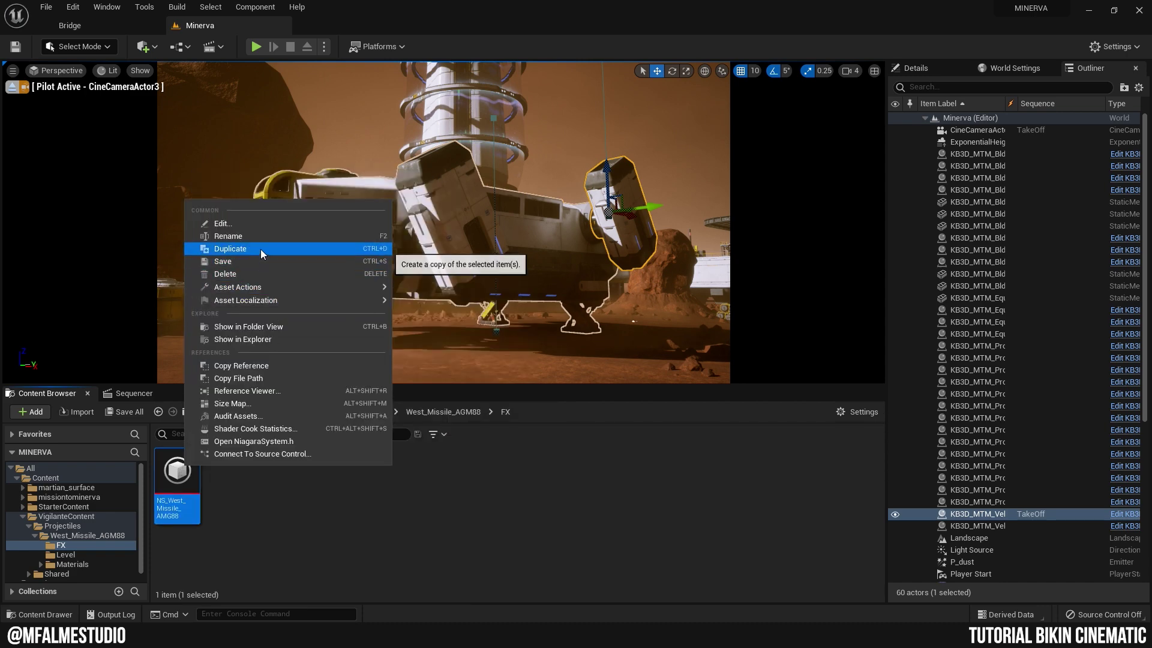
{"action": "left_click", "coordinate": [261, 249]}
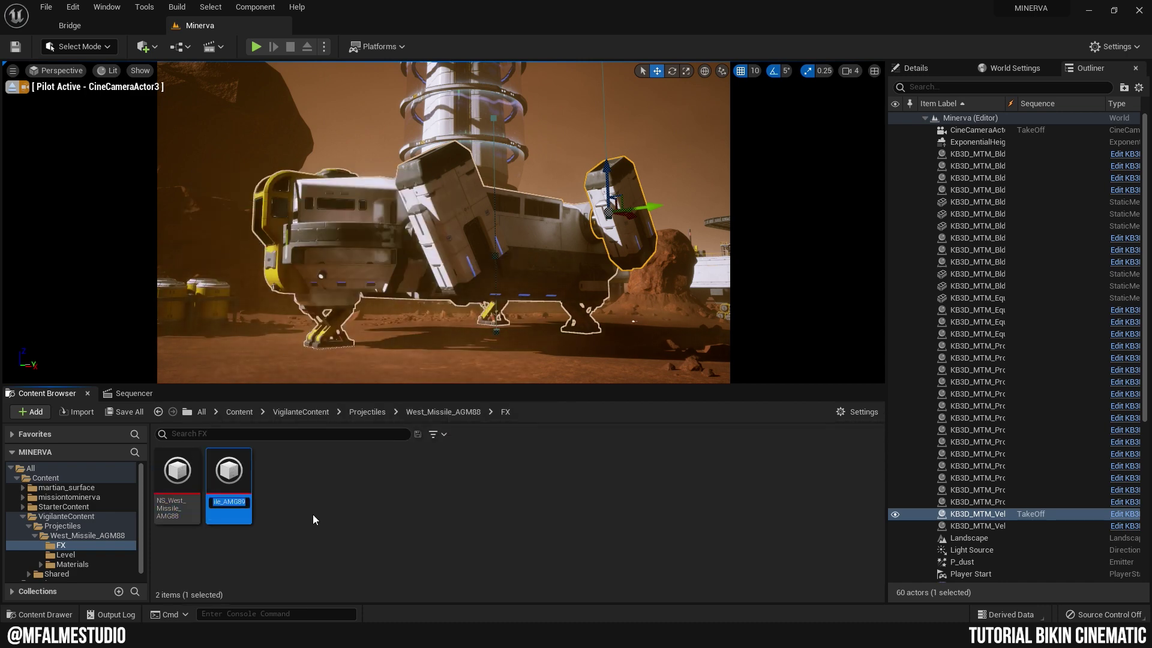
{"action": "type", "text": "JET"}
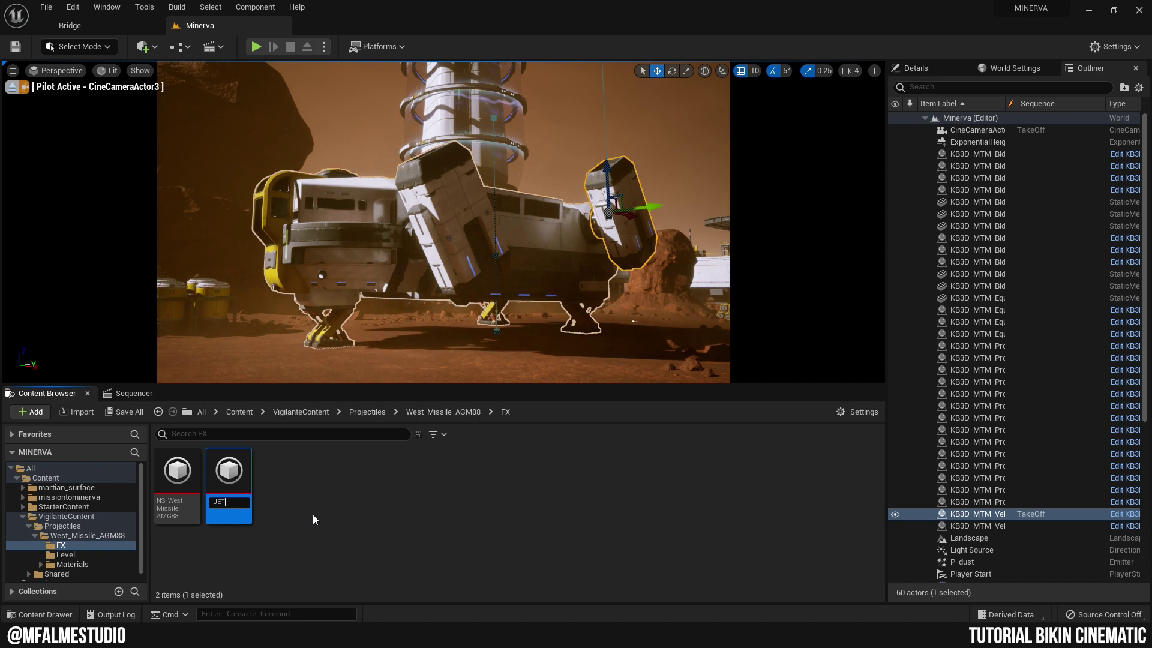
{"action": "key", "text": "Return"}
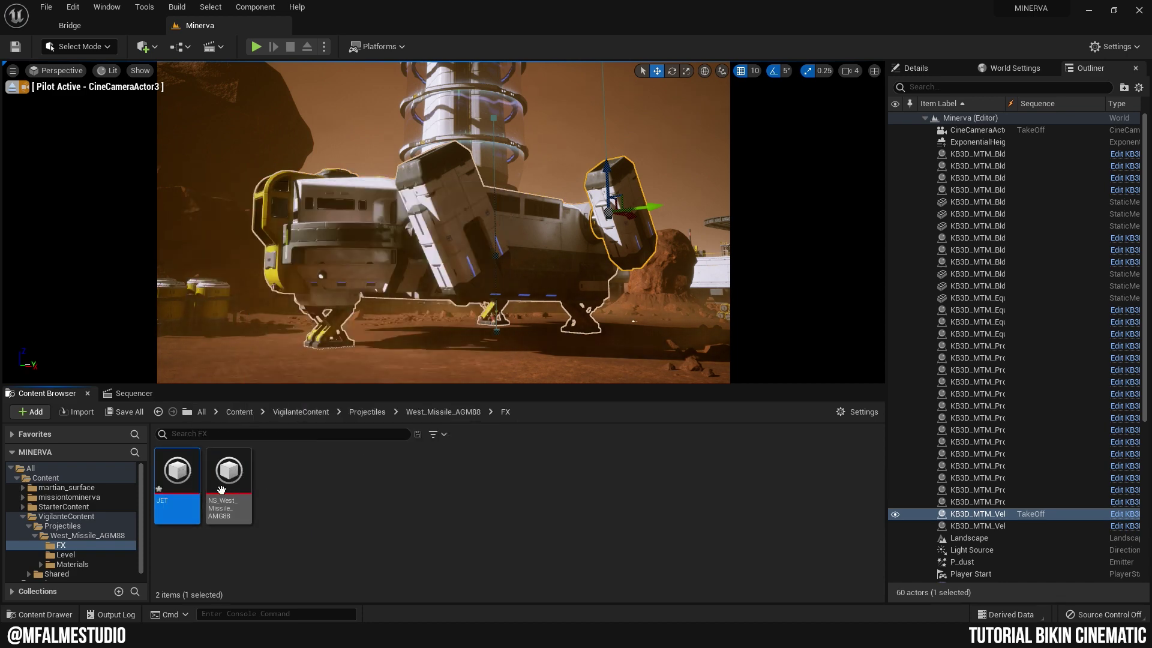
Open JET in the Niagara editor and enable the JetSMoke and LaunchDust emitters.
{"action": "double_click", "coordinate": [179, 471]}
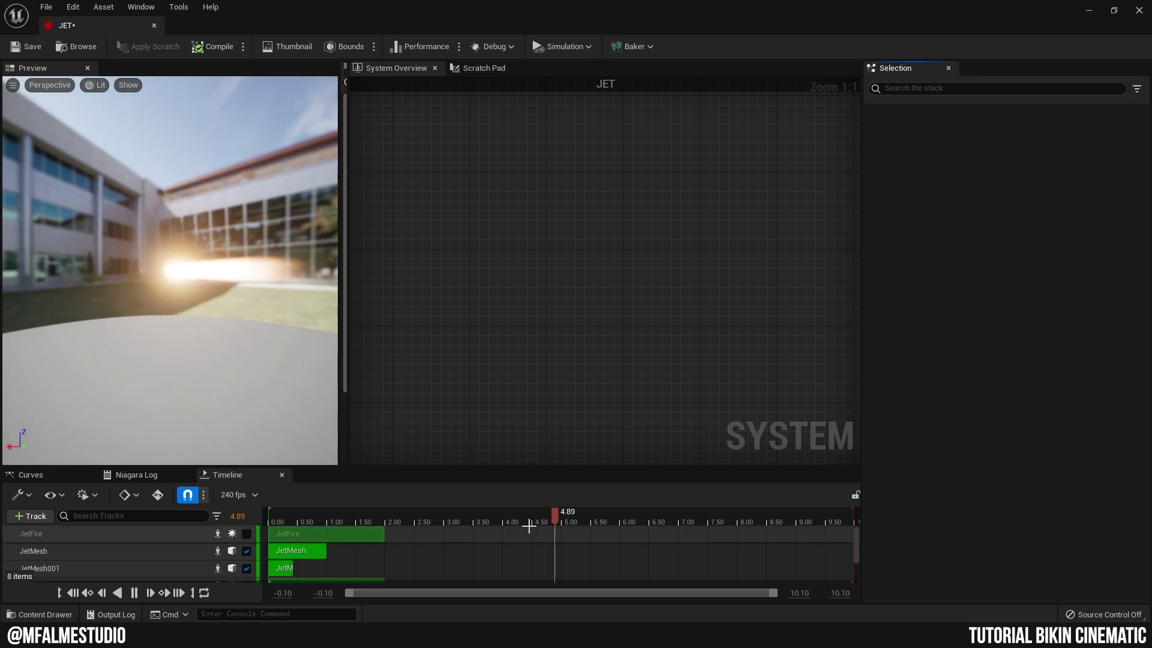
{"action": "left_click_drag", "start_coordinate": [603, 521], "coordinate": [270, 516]}
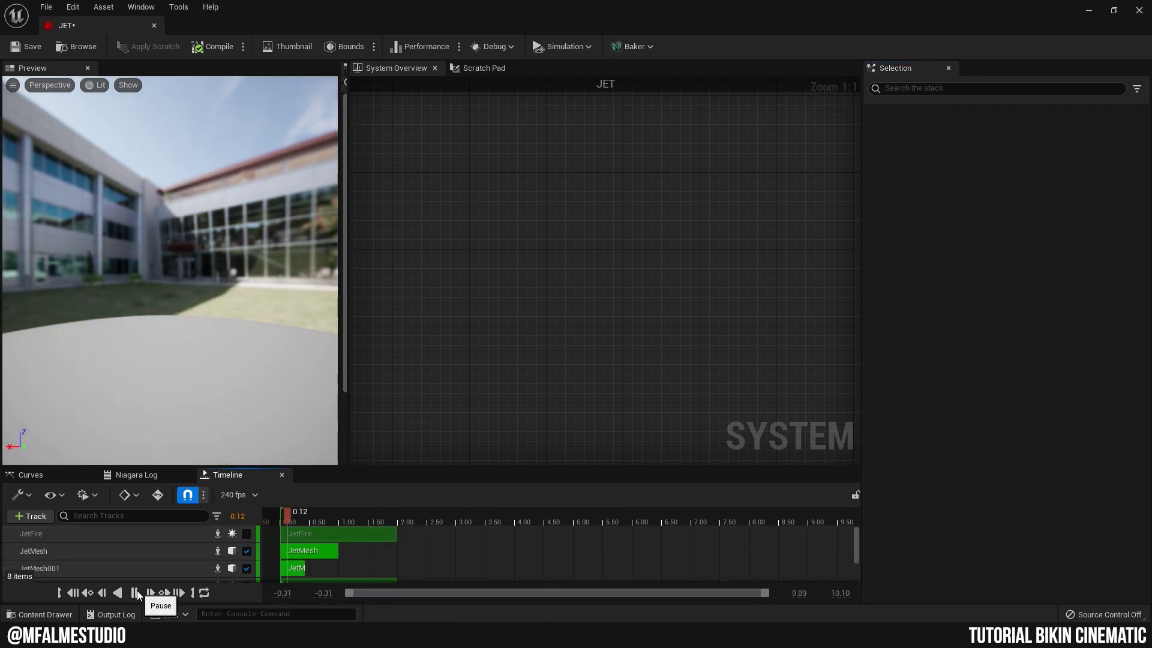
{"action": "scroll", "coordinate": [238, 541], "scroll_direction": "down", "scroll_amount": 5}
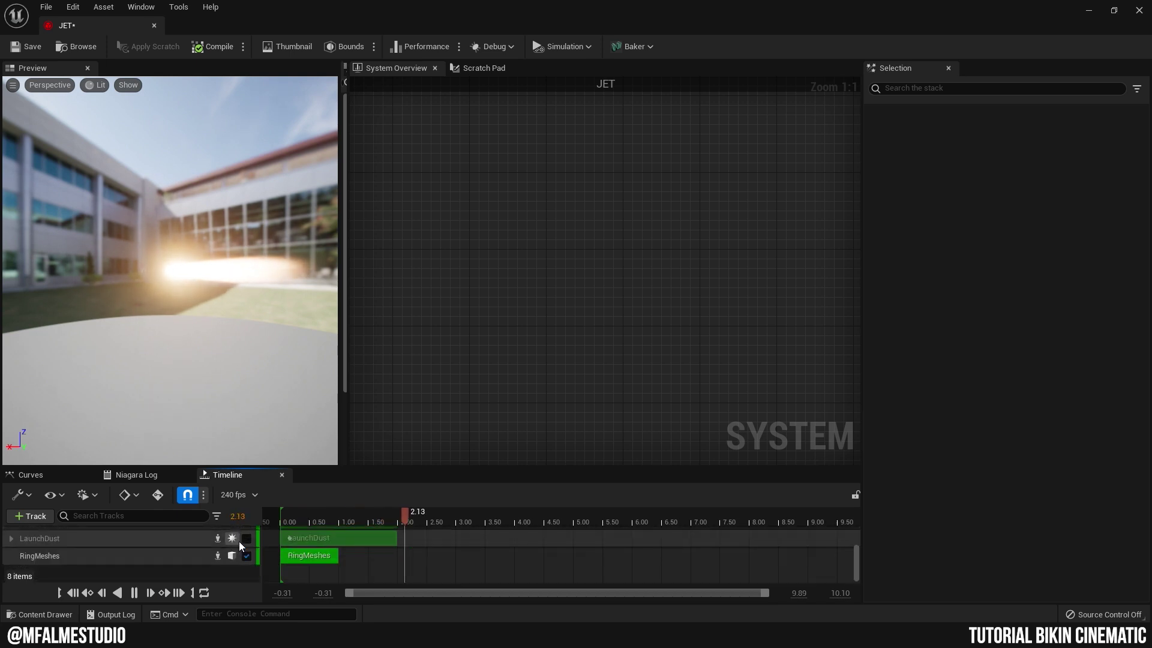
{"action": "scroll", "coordinate": [239, 541], "scroll_direction": "up", "scroll_amount": 1}
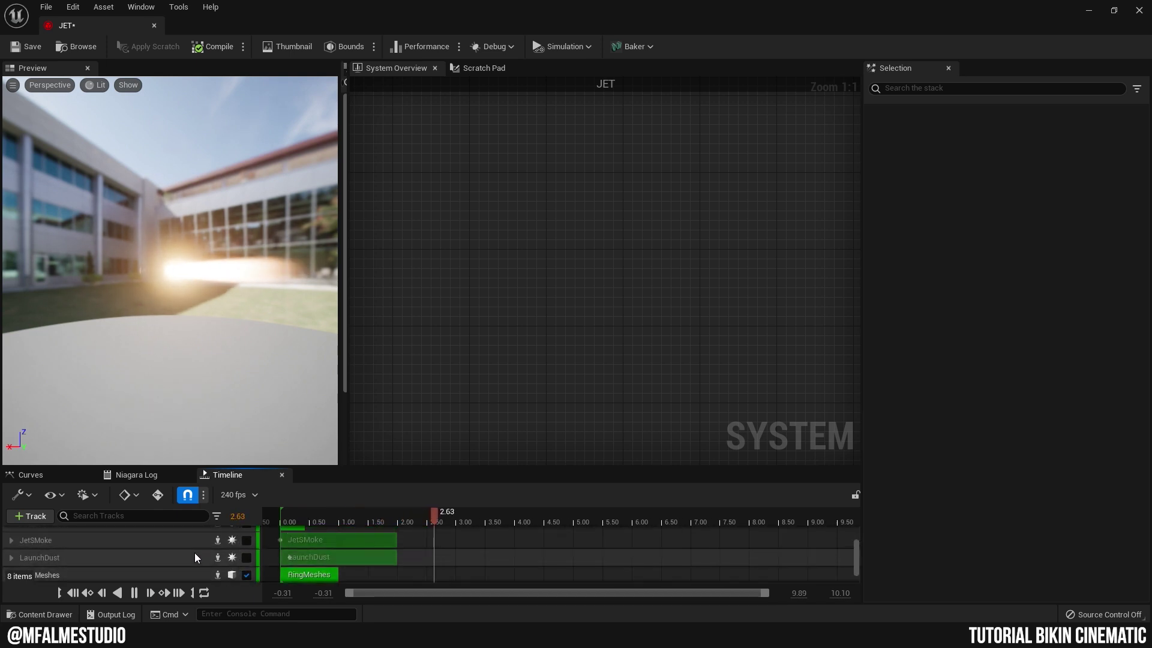
{"action": "left_click", "coordinate": [247, 540]}
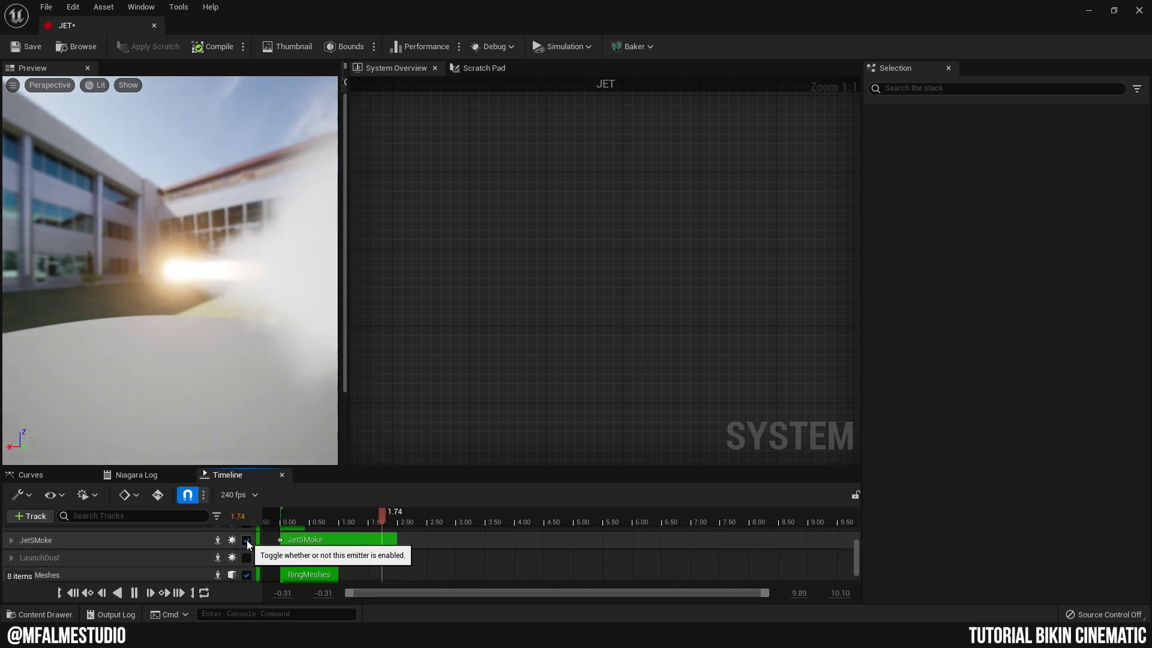
{"action": "scroll", "coordinate": [174, 552], "scroll_direction": "up", "scroll_amount": 1}
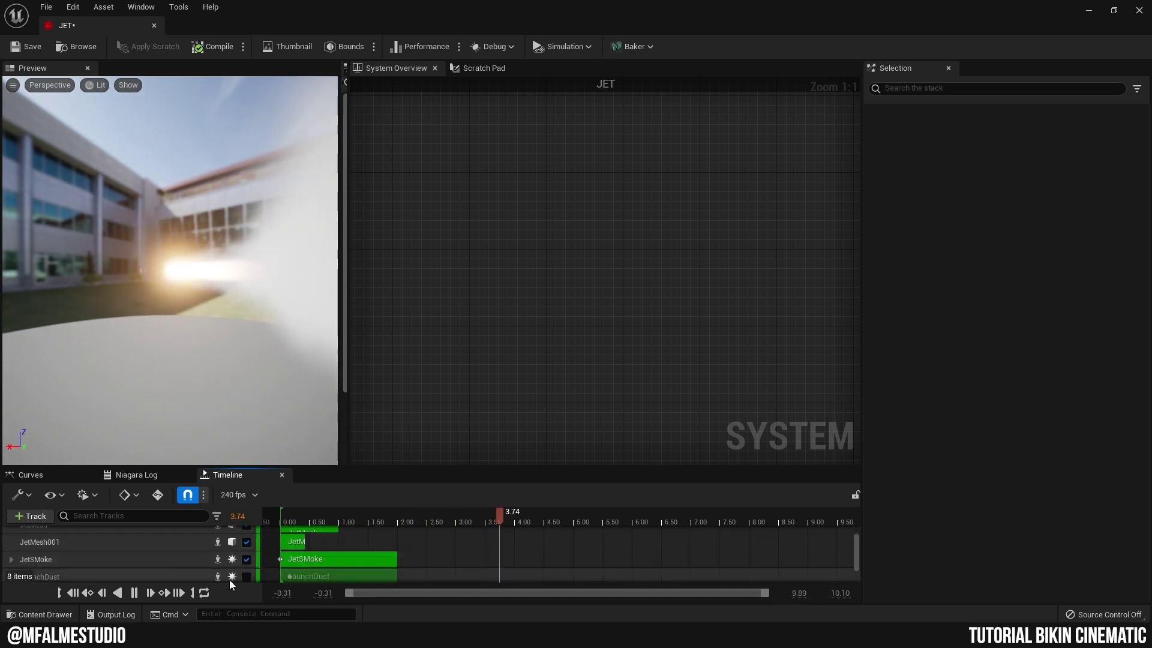
{"action": "scroll", "coordinate": [203, 549], "scroll_direction": "down", "scroll_amount": 1}
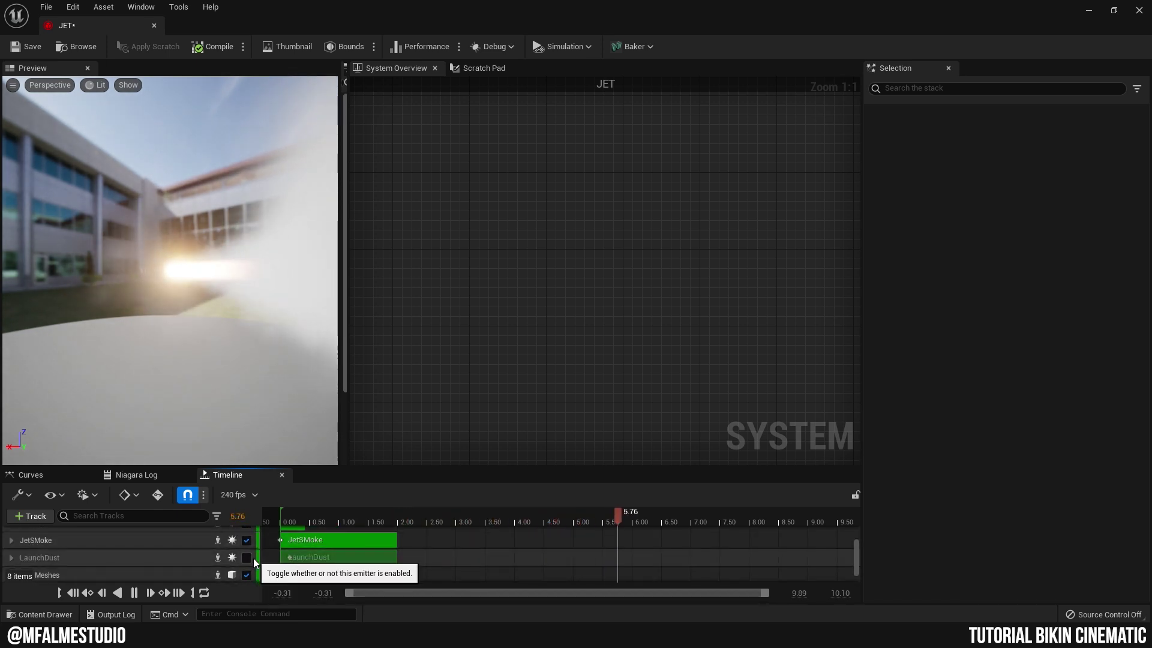
{"action": "left_click", "coordinate": [247, 557]}
Leave the JetFire emitter disabled and play the JET preview from the start.
{"action": "scroll", "coordinate": [165, 556], "scroll_direction": "up", "scroll_amount": 3}
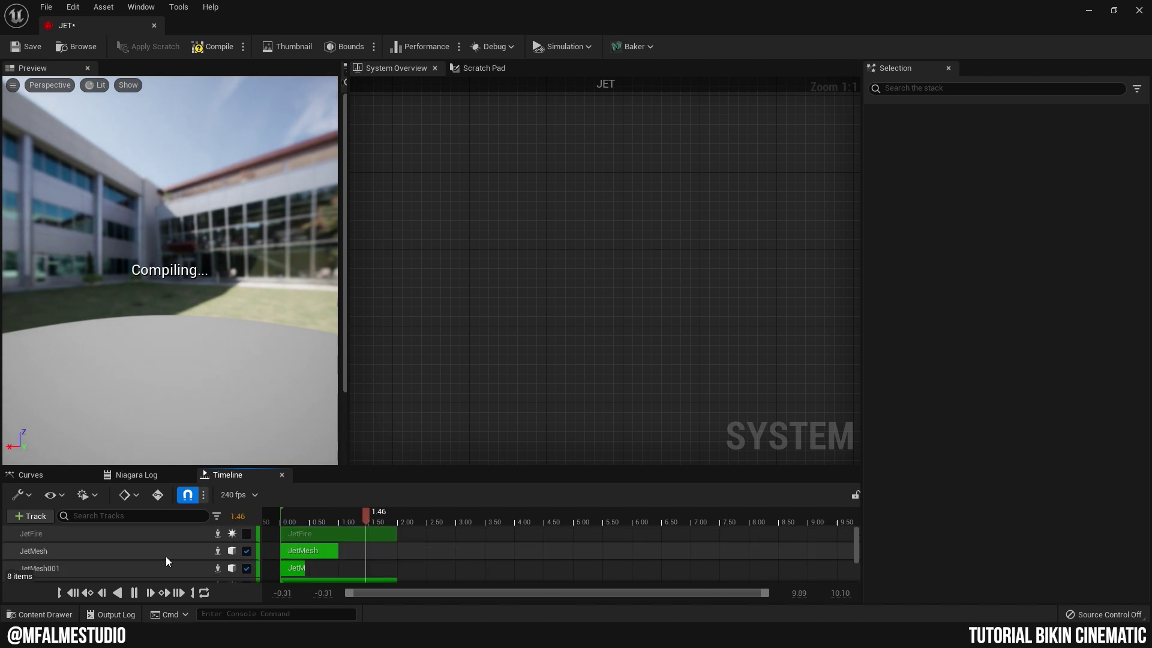
{"action": "left_click", "coordinate": [246, 533]}
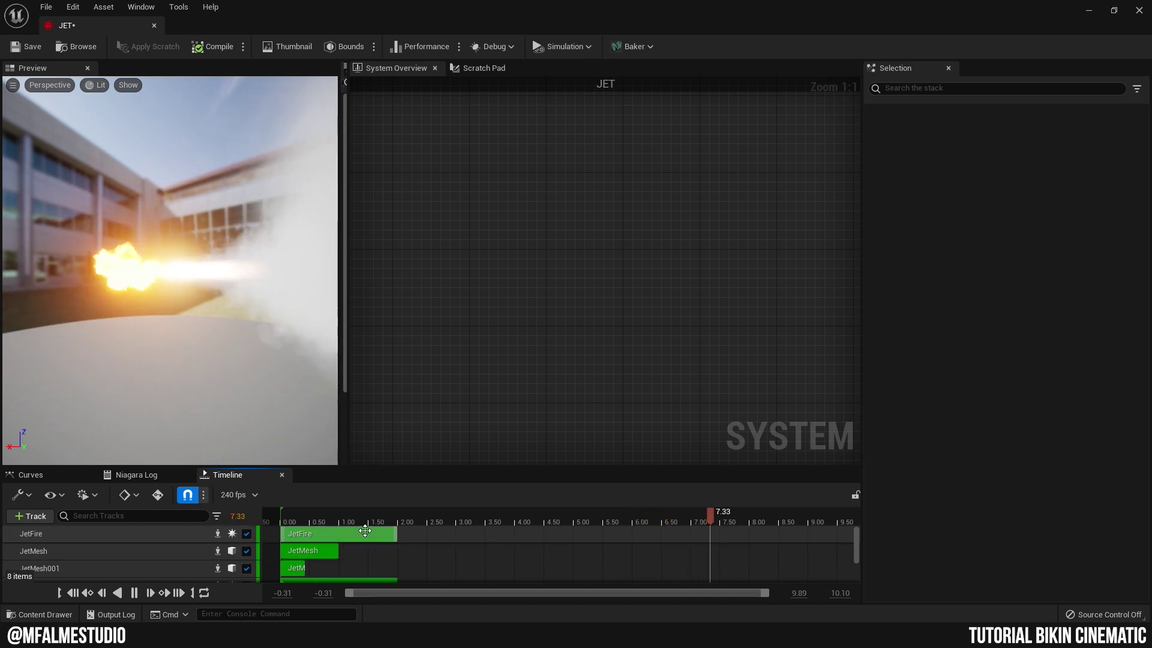
{"action": "left_click", "coordinate": [247, 534]}
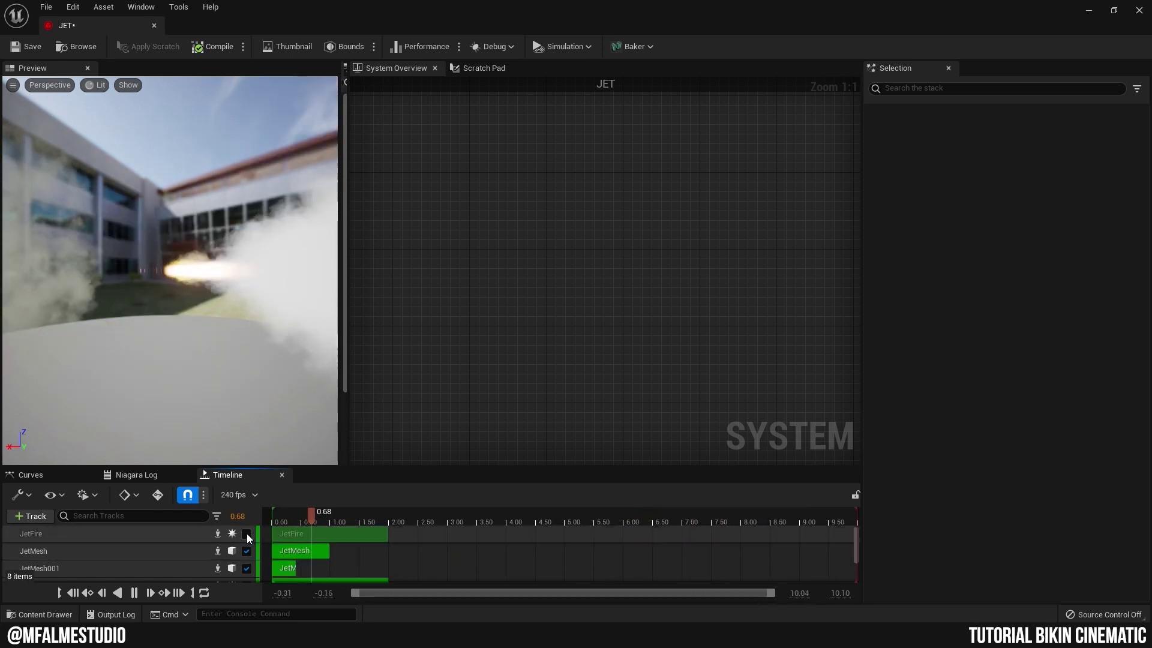
{"action": "left_click_drag", "start_coordinate": [344, 513], "coordinate": [276, 520]}
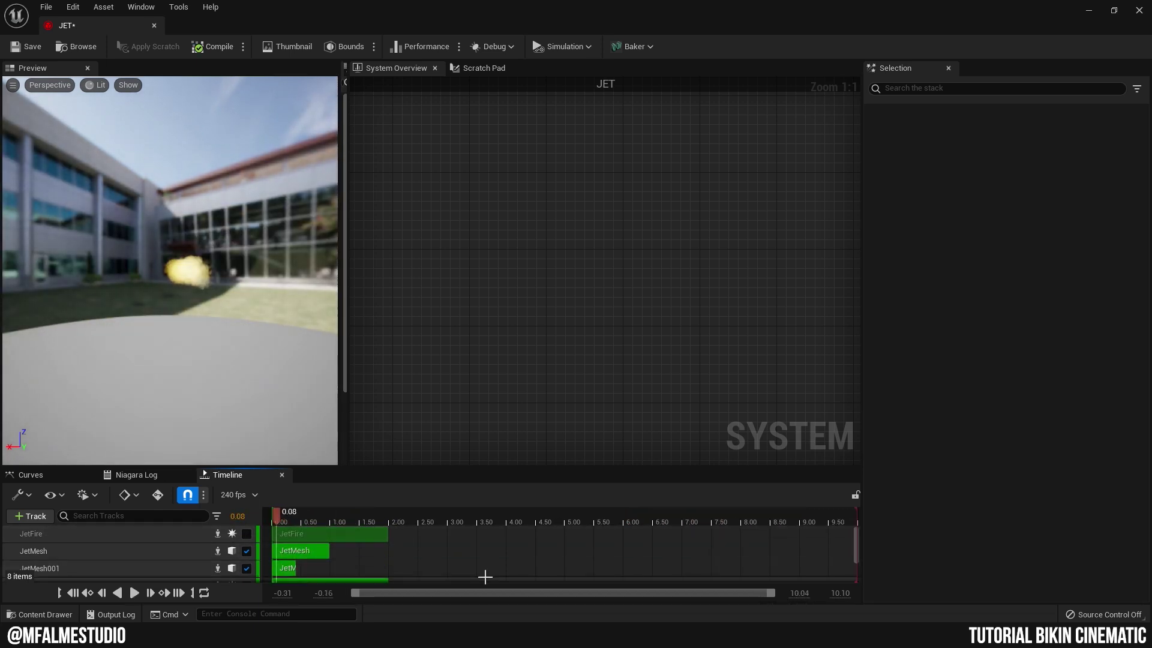
{"action": "left_click", "coordinate": [136, 593]}
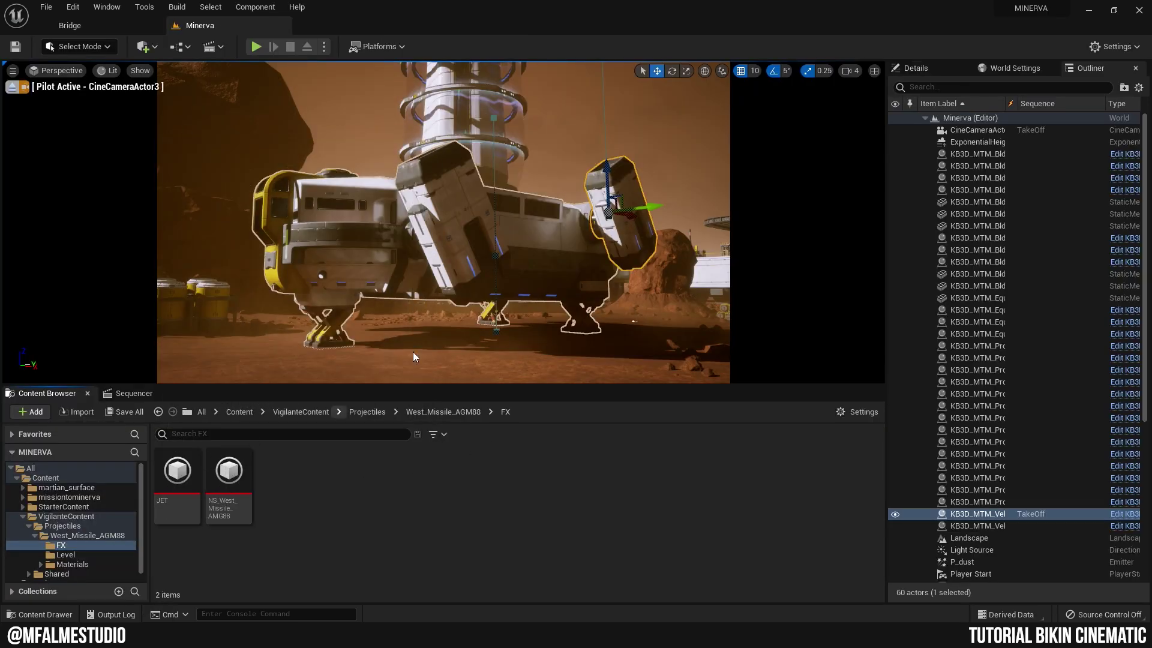
Open the cargo ship blueprint's viewport and drag the JET effect into it as a component.
{"action": "left_click", "coordinate": [1126, 514]}
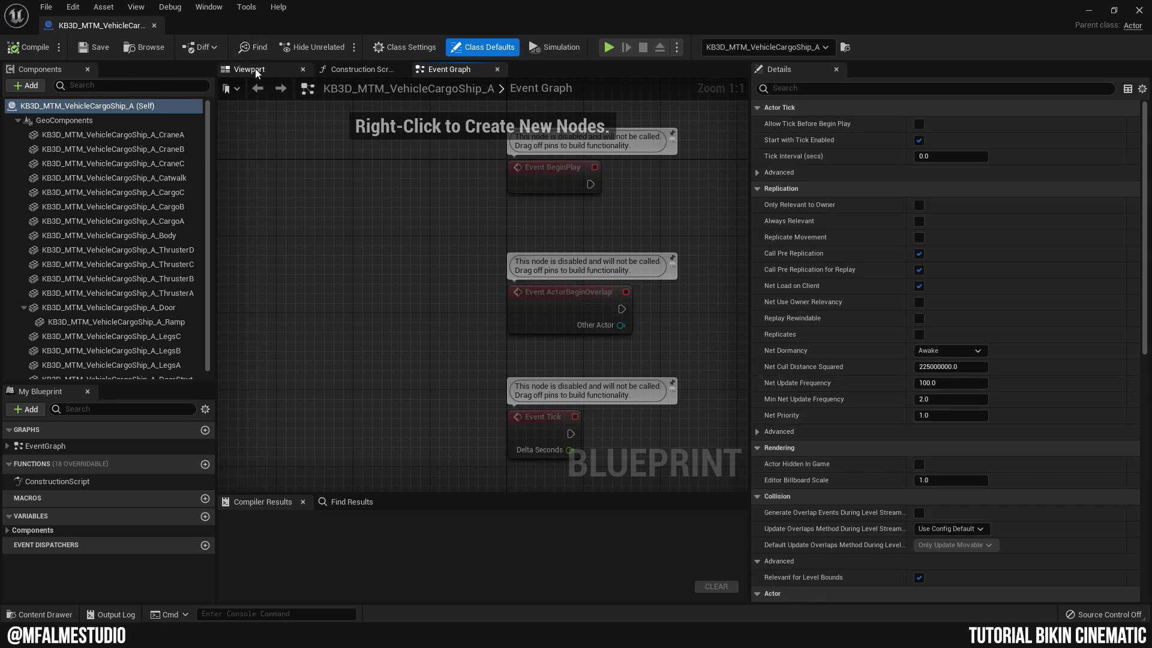
{"action": "left_click", "coordinate": [256, 71]}
{"action": "left_click_drag", "start_coordinate": [110, 26], "coordinate": [397, 113]}
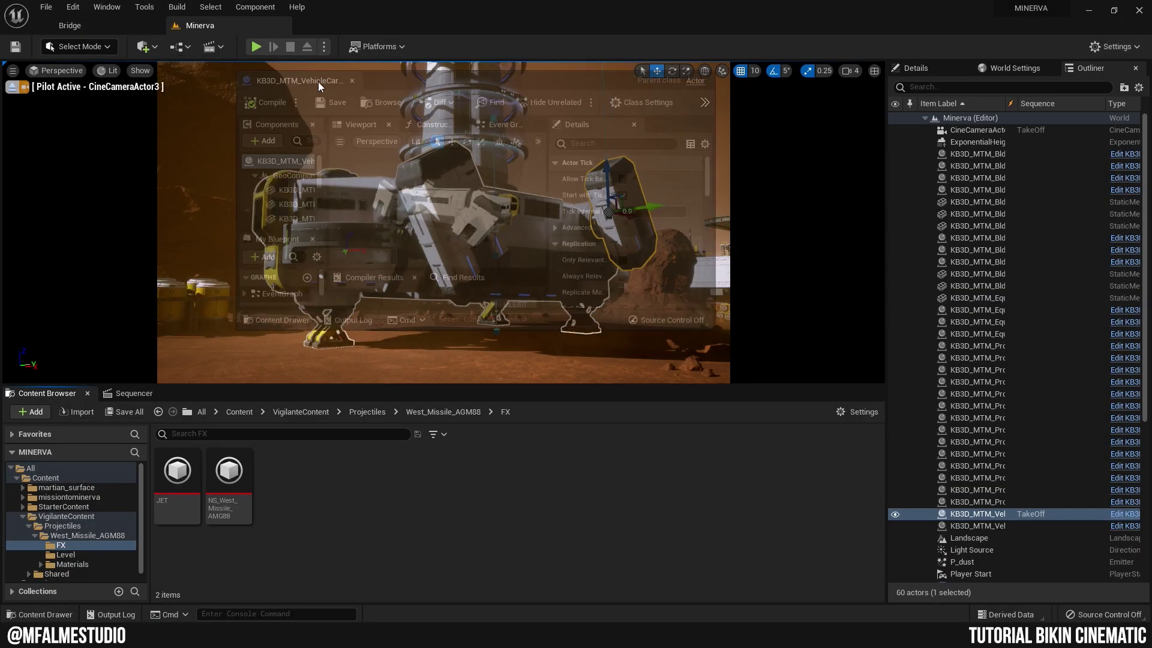
{"action": "left_click_drag", "start_coordinate": [623, 98], "coordinate": [626, 85]}
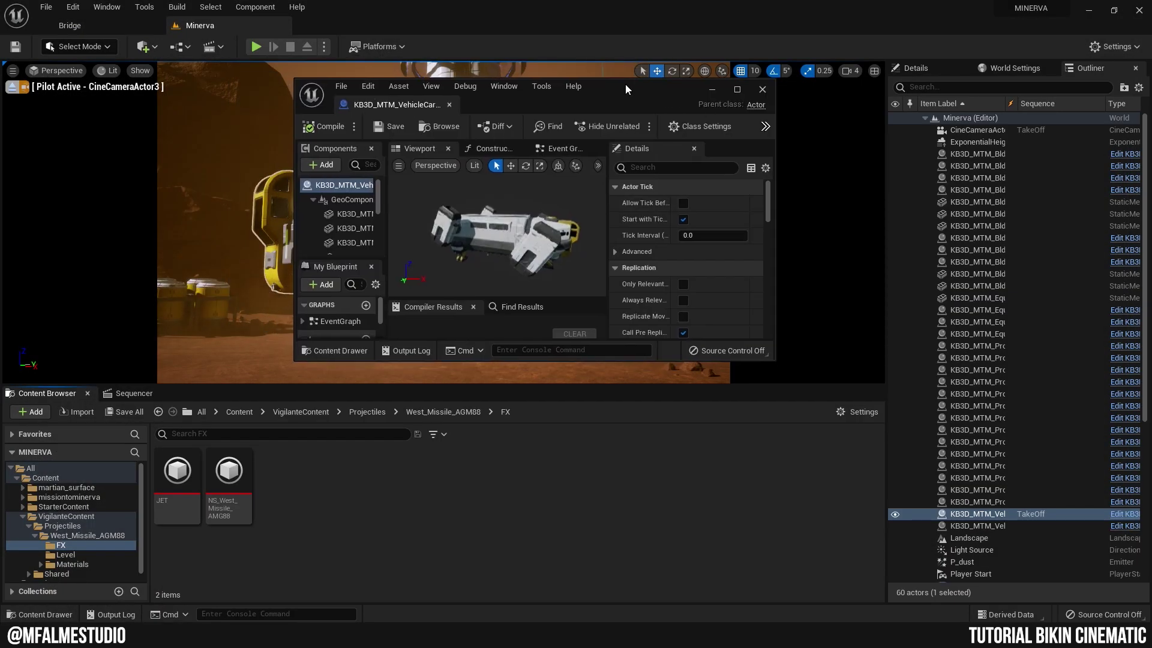
{"action": "left_click_drag", "start_coordinate": [177, 472], "coordinate": [340, 189]}
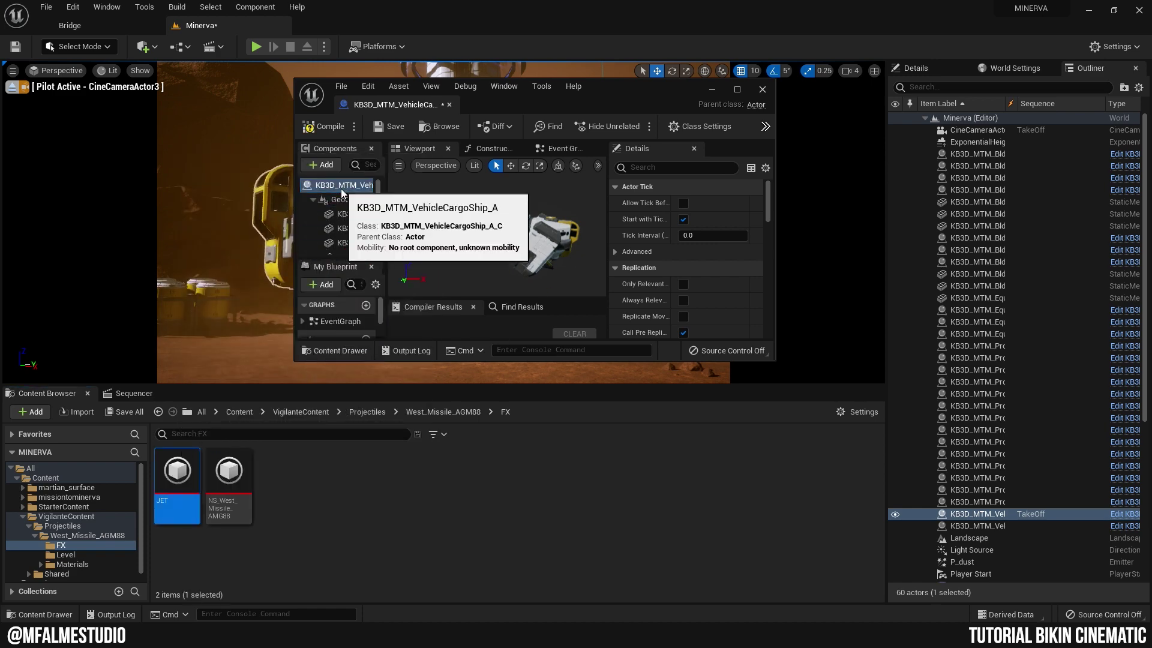
{"action": "left_click", "coordinate": [739, 89]}
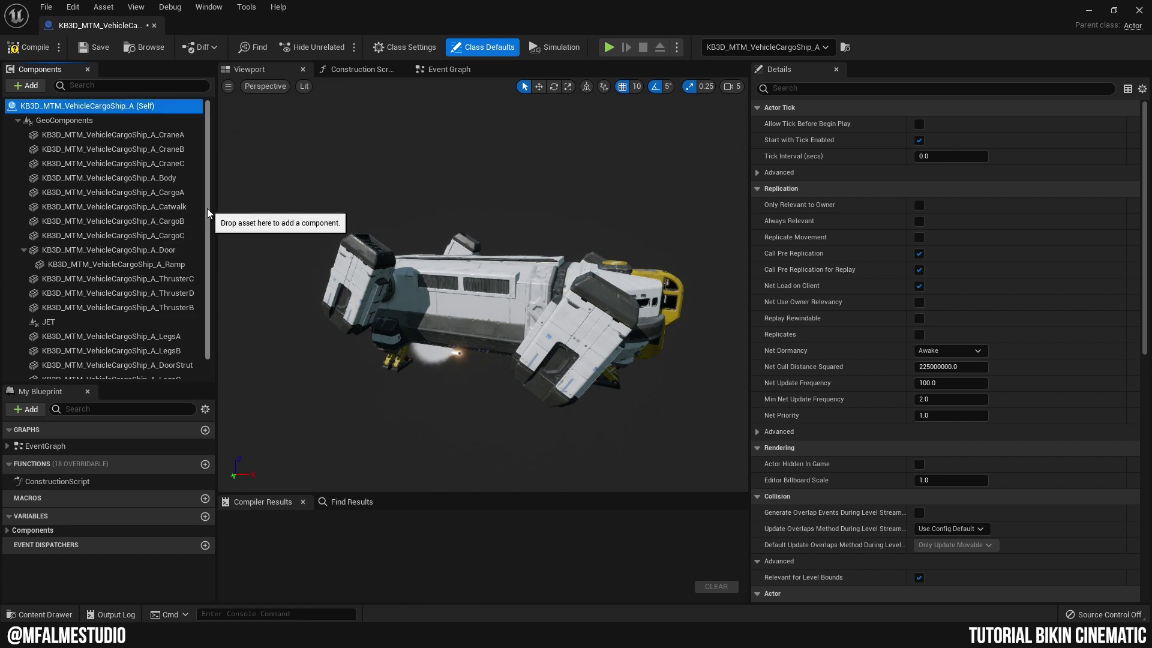
{"action": "scroll", "coordinate": [207, 208], "scroll_direction": "down", "scroll_amount": 1}
Attach the JET component under ThrusterA and frame it in the view.
{"action": "double_click", "coordinate": [151, 371]}
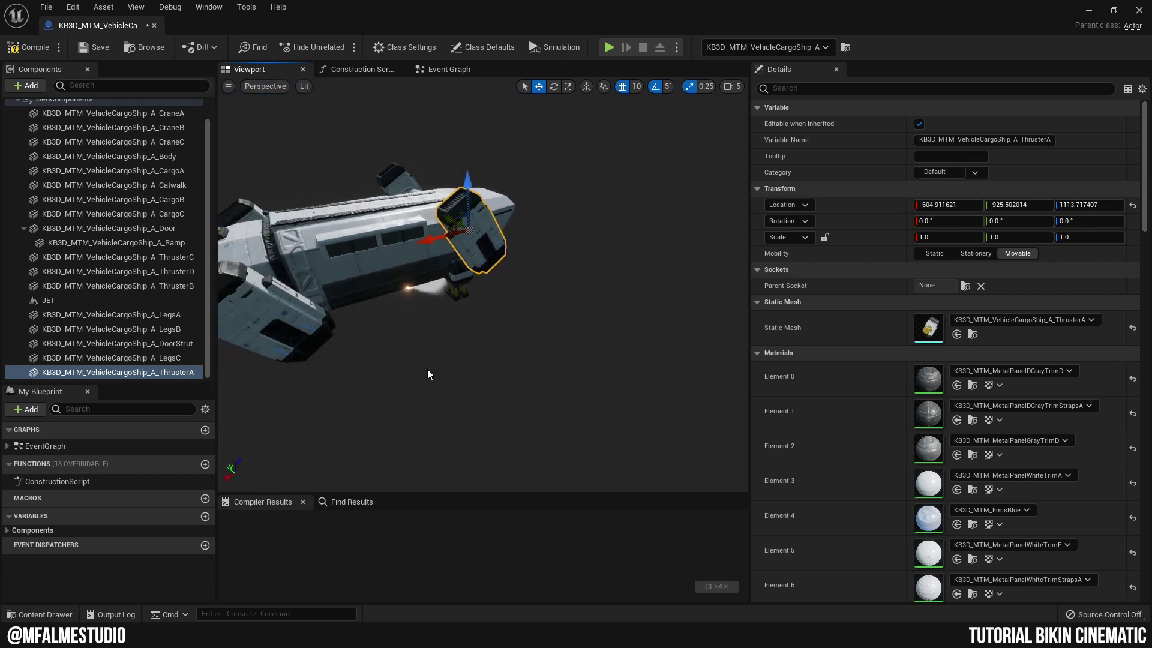
{"action": "left_click", "coordinate": [51, 301]}
{"action": "left_click_drag", "start_coordinate": [51, 305], "coordinate": [83, 375]}
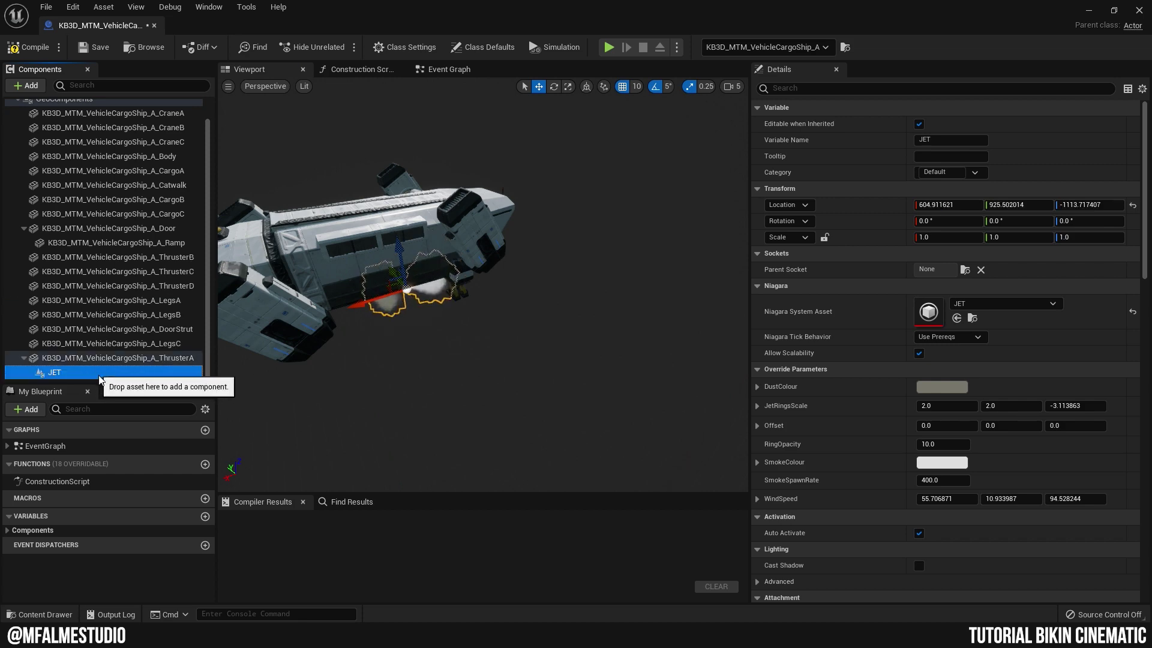
{"action": "double_click", "coordinate": [89, 373]}
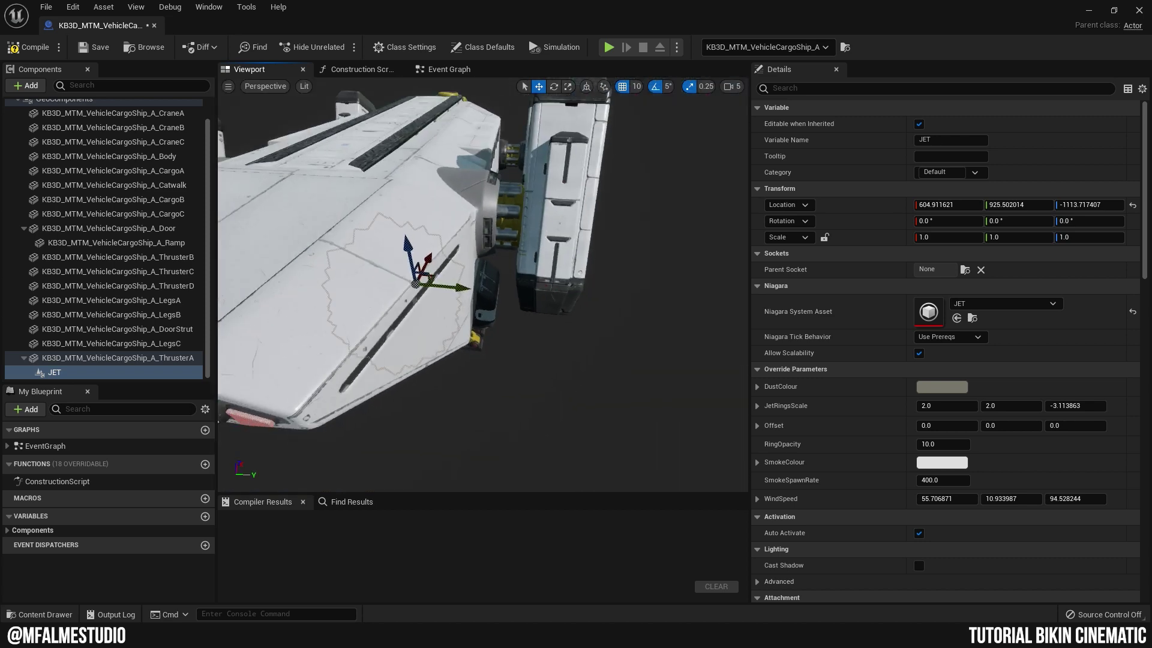
{"action": "left_click", "coordinate": [141, 360]}
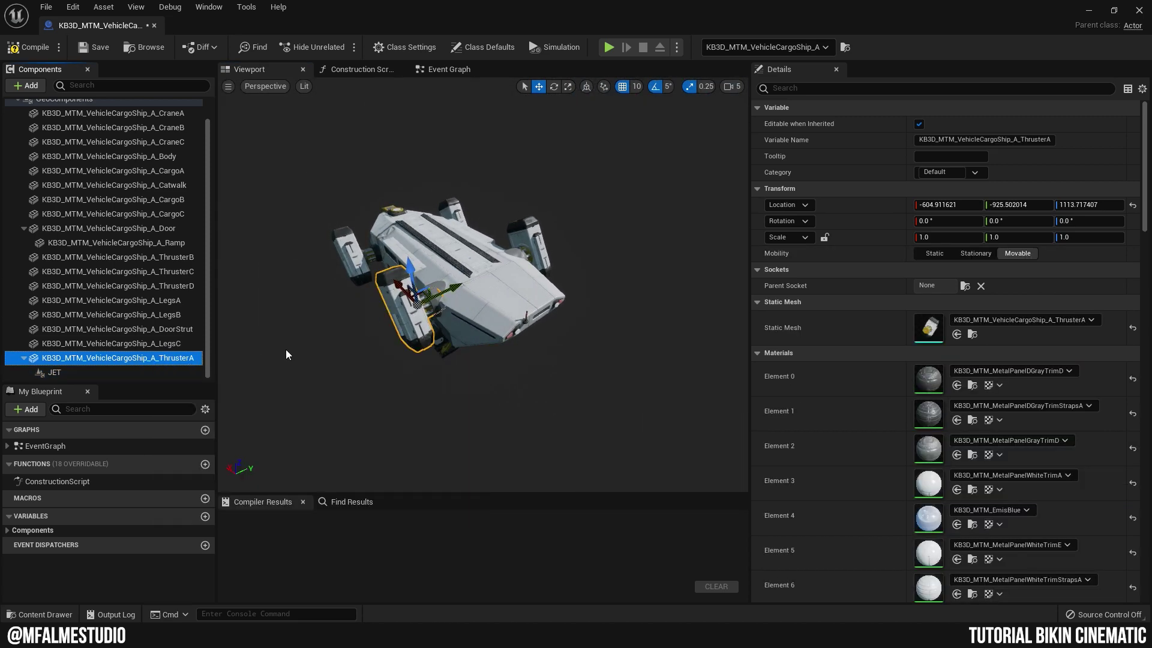
{"action": "double_click", "coordinate": [90, 358]}
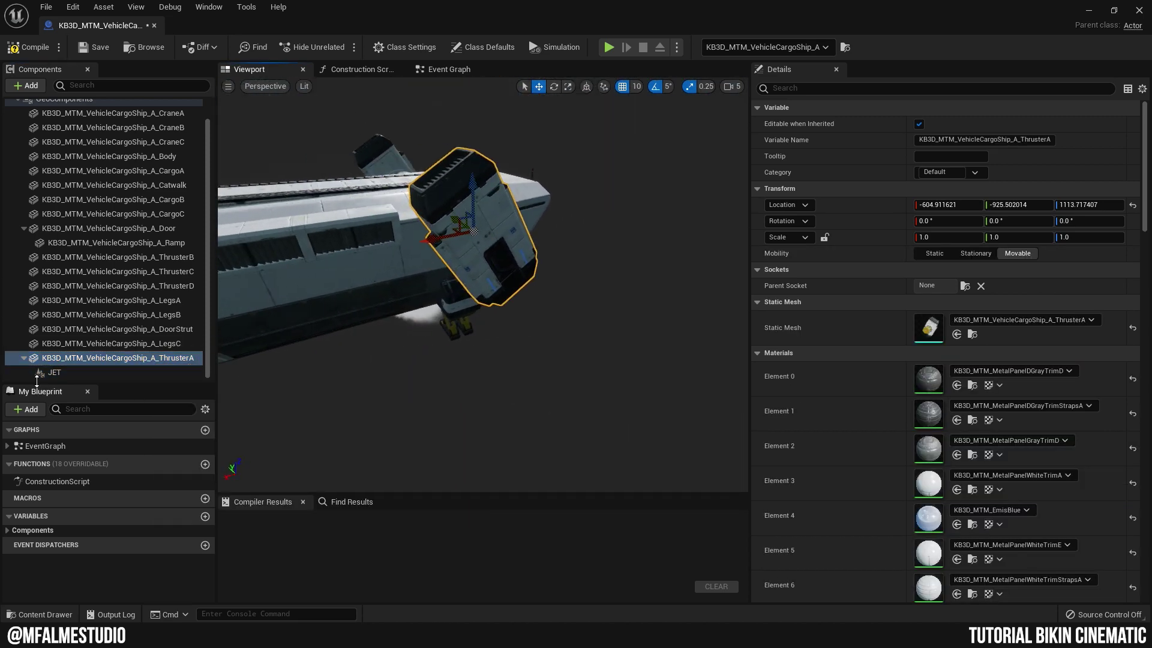
{"action": "left_click", "coordinate": [56, 373]}
{"action": "double_click", "coordinate": [55, 373]}
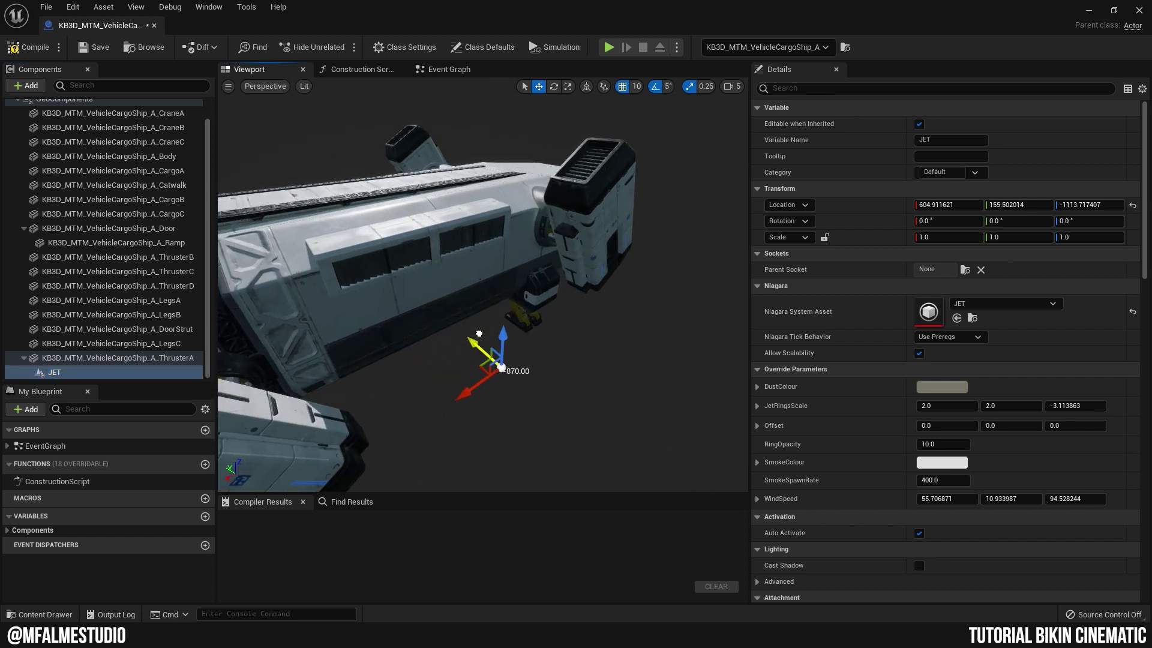
Move the JET effect up and along X toward ThrusterA's nozzle.
{"action": "left_click_drag", "start_coordinate": [479, 334], "coordinate": [569, 366]}
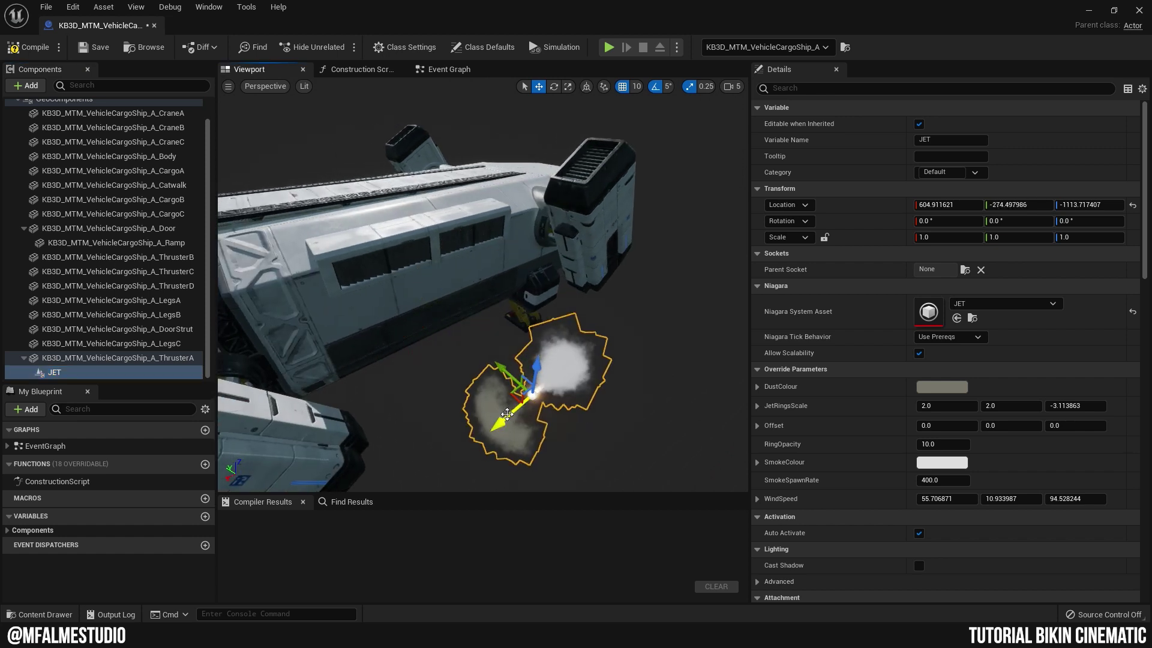
{"action": "left_click_drag", "start_coordinate": [627, 337], "coordinate": [621, 261]}
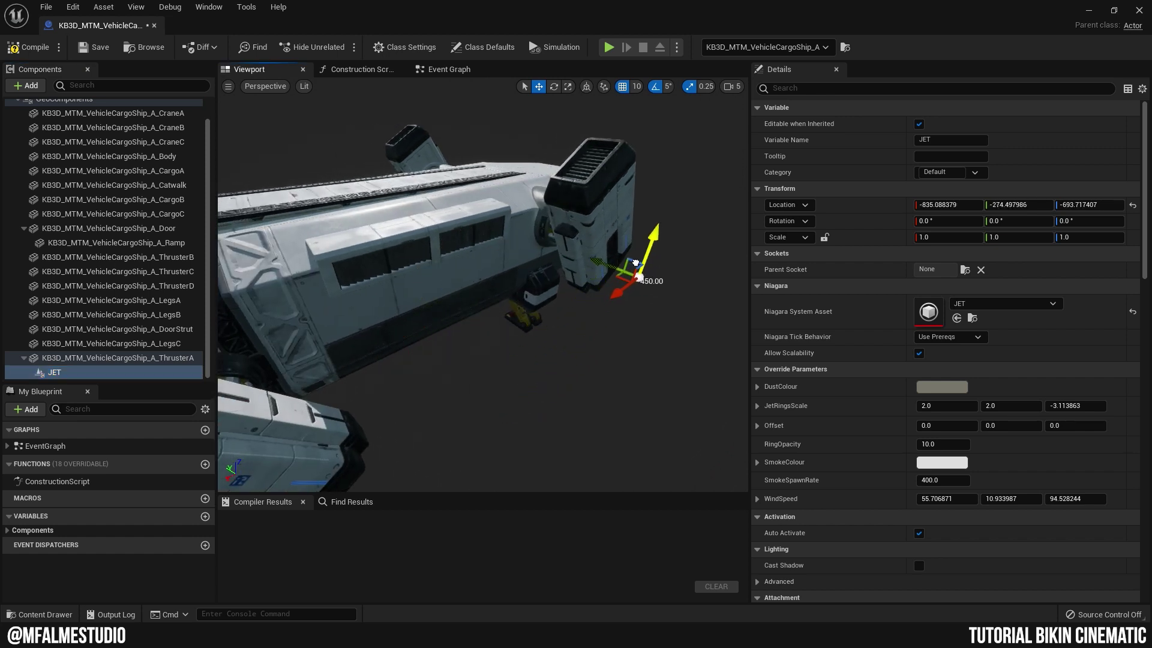
{"action": "right_click_drag", "start_coordinate": [621, 261], "coordinate": [273, 258]}
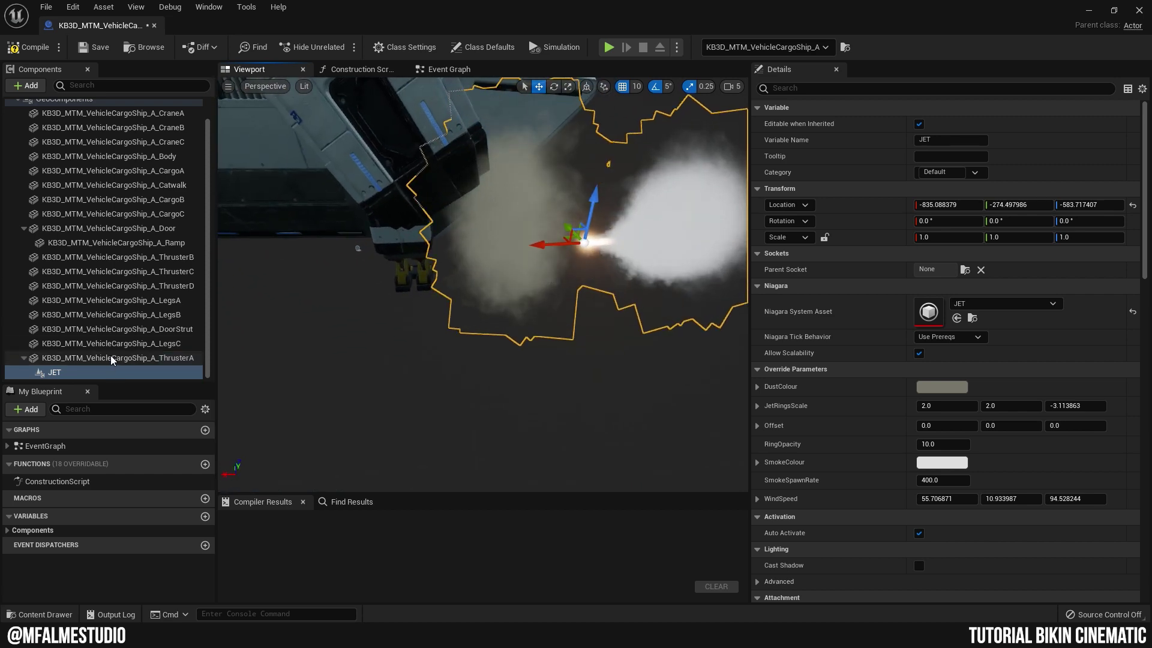
{"action": "double_click", "coordinate": [114, 358]}
{"action": "double_click", "coordinate": [54, 372]}
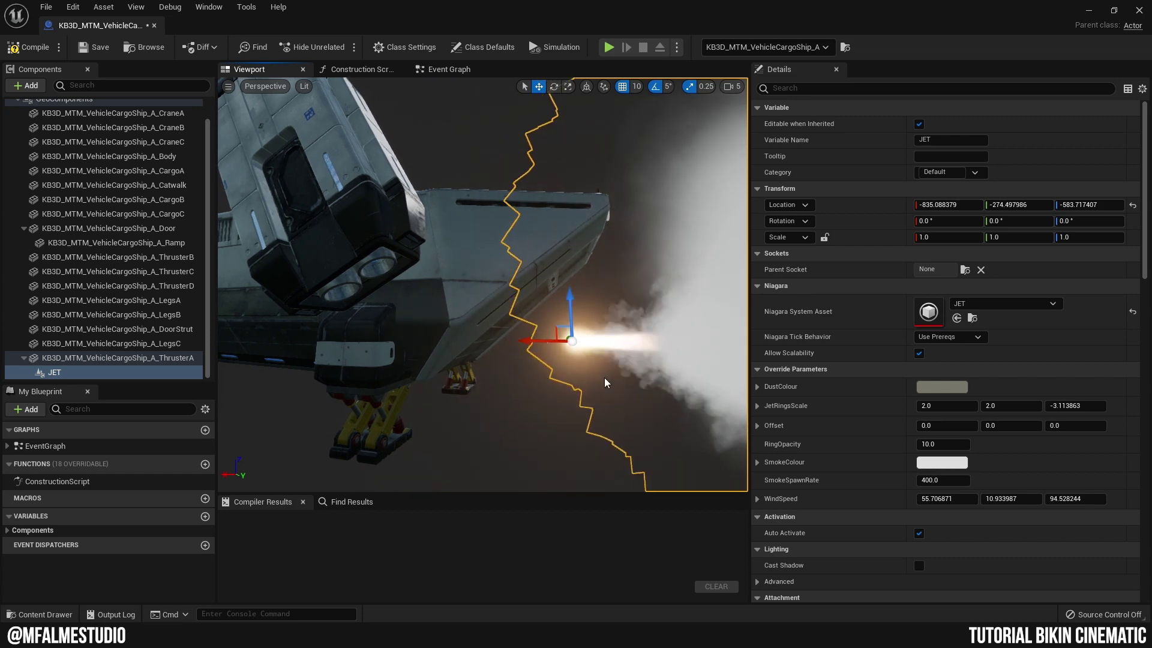
{"action": "left_click_drag", "start_coordinate": [528, 336], "coordinate": [309, 334]}
Tilt JET to 55° pitch and nudge it into the nozzle opening.
{"action": "key", "text": "e"}
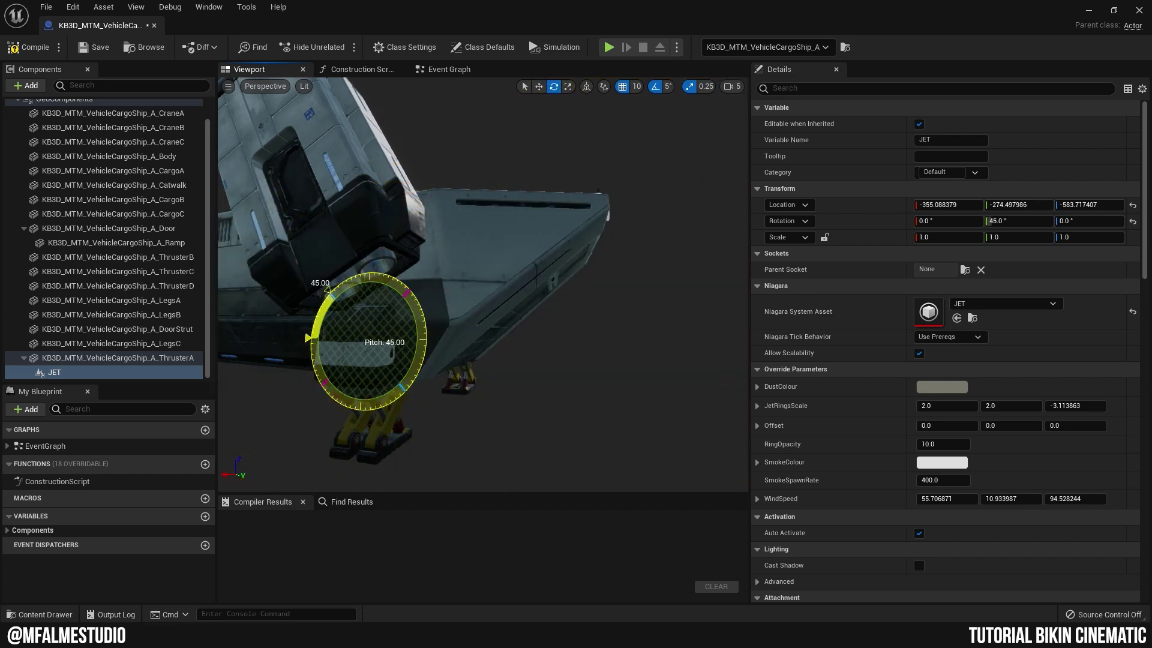
{"action": "scroll", "coordinate": [367, 265], "scroll_direction": "up", "scroll_amount": 5}
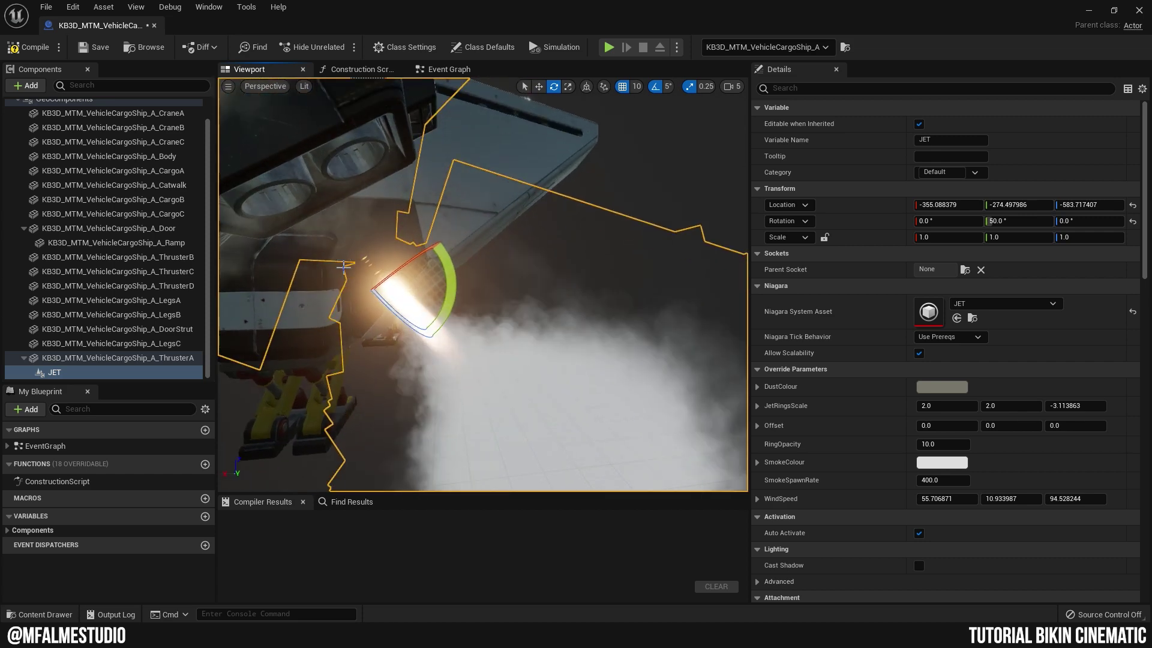
{"action": "key", "text": "w"}
{"action": "mouse_move", "coordinate": [367, 265]}
{"action": "left_mouse_down", "text": "shift"}
{"action": "mouse_move", "coordinate": [372, 277]}
{"action": "mouse_move", "coordinate": [363, 228]}
{"action": "mouse_move", "coordinate": [427, 248]}
{"action": "left_mouse_up", "text": "shift"}
{"action": "key", "text": "e"}
{"action": "key", "text": "w"}
{"action": "scroll", "coordinate": [482, 285], "scroll_direction": "down", "scroll_amount": 5}
{"action": "left_click_drag", "start_coordinate": [370, 278], "coordinate": [401, 292]}
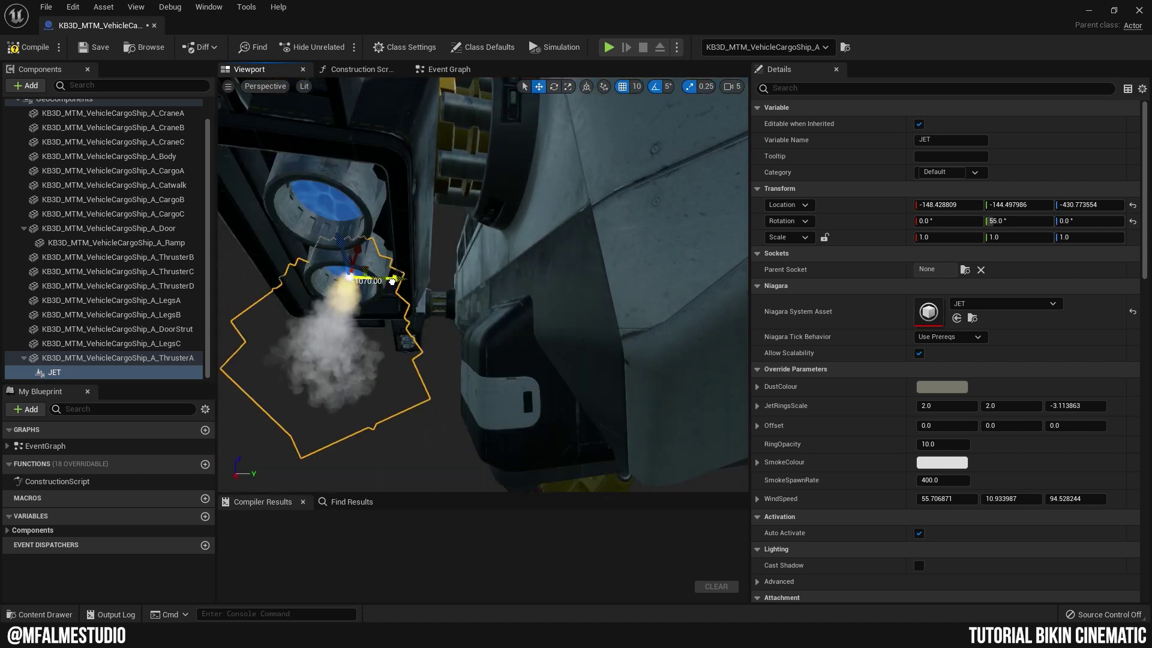
Duplicate the JET component with Ctrl+D, creating JET1.
{"action": "right_click_drag", "start_coordinate": [482, 285], "coordinate": [483, 285]}
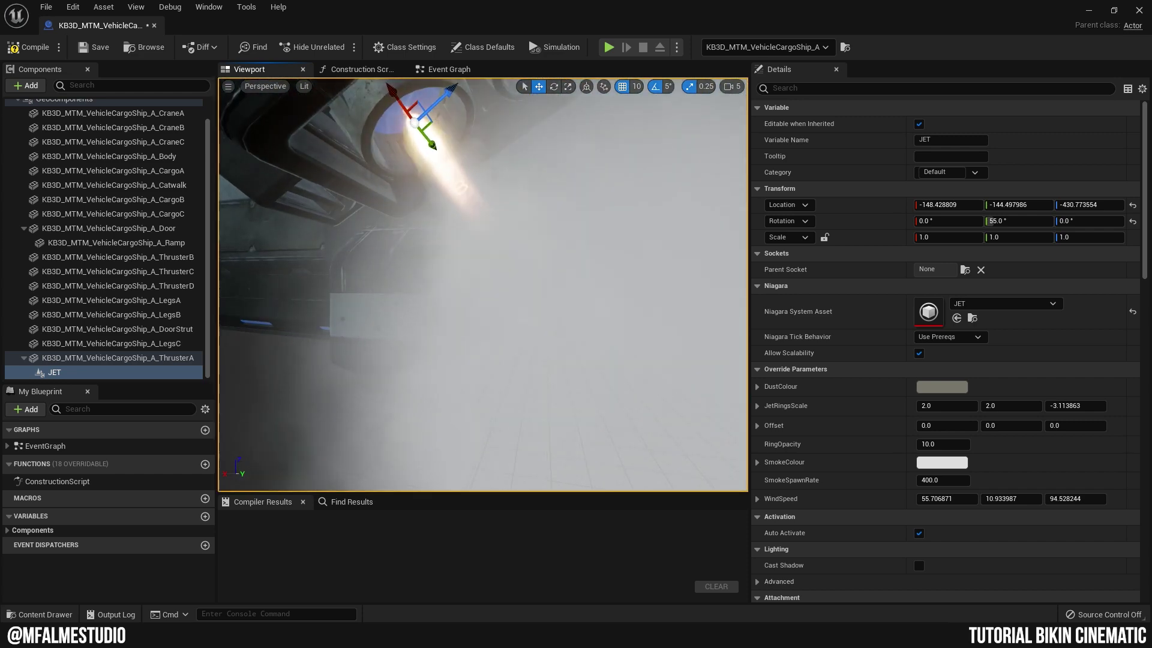
{"action": "key", "text": "f"}
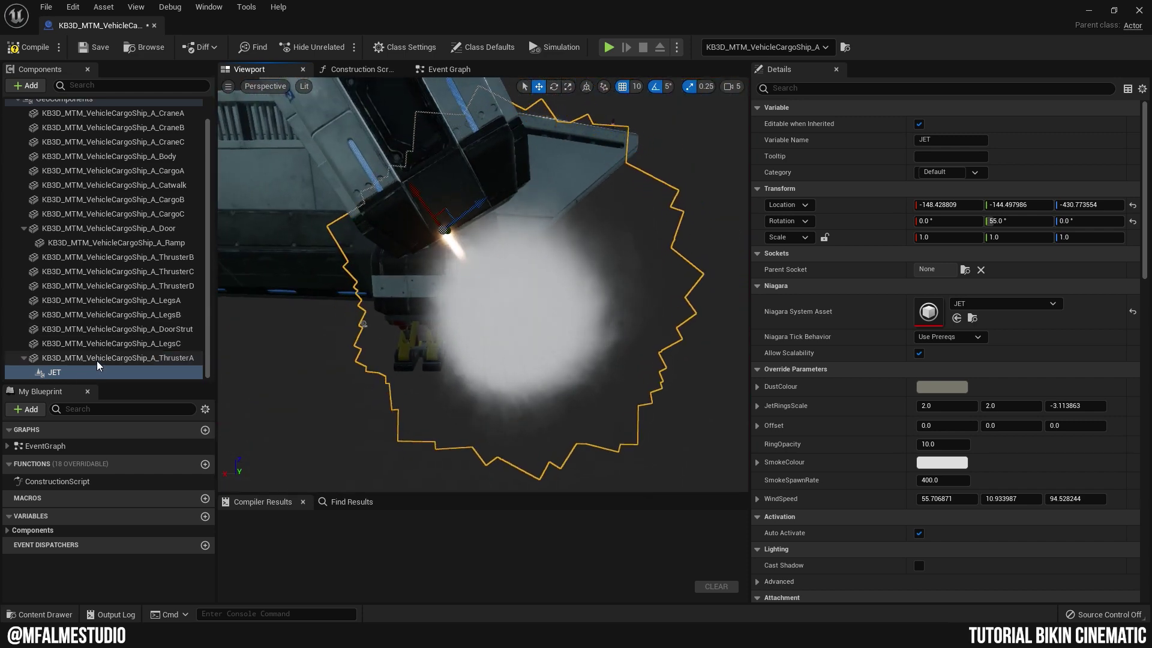
{"action": "left_click", "coordinate": [74, 374]}
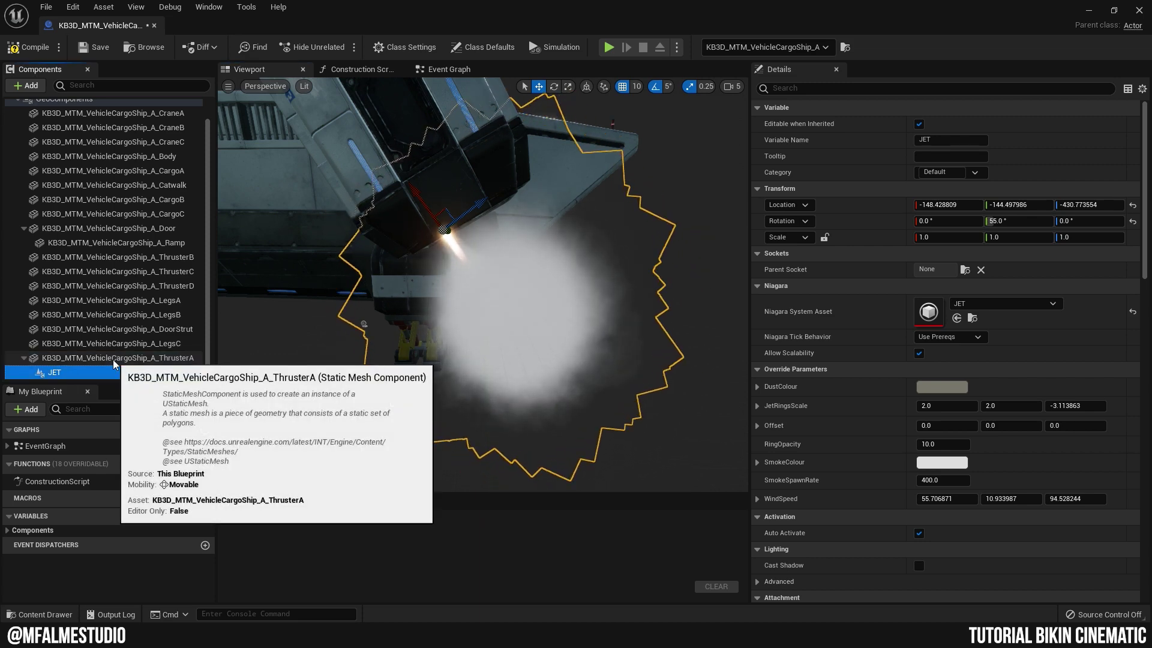
{"action": "key", "text": "ctrl+d"}
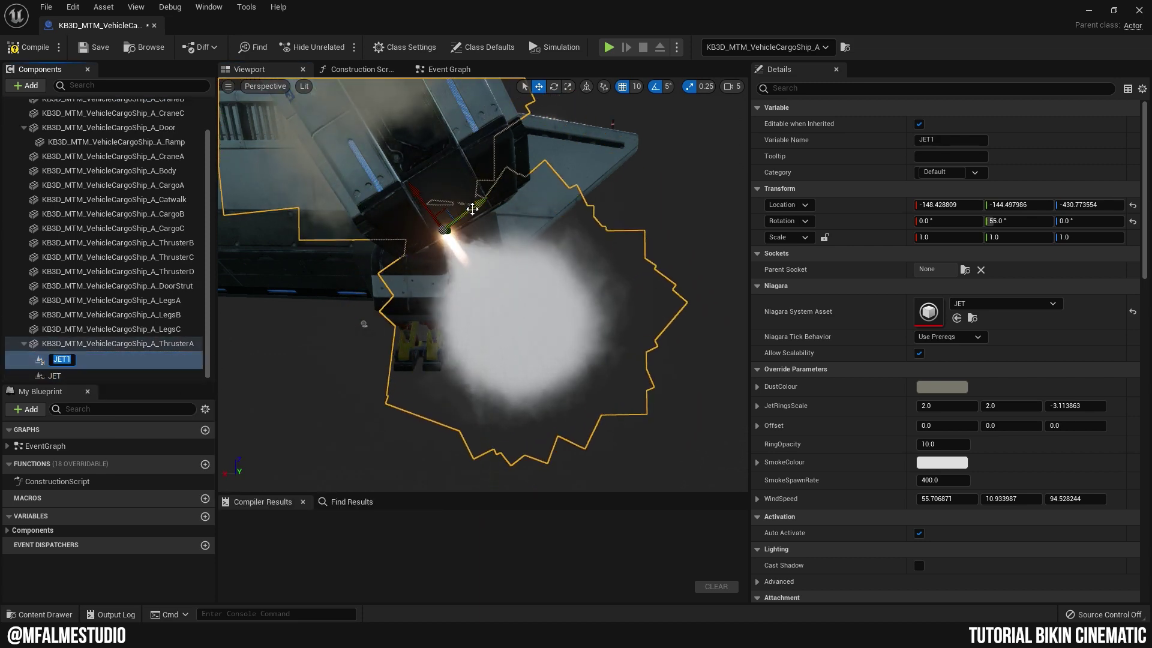
Keep the name JET1 and place it at ThrusterA's second nozzle beside JET.
{"action": "key", "text": "Return"}
{"action": "left_click_drag", "start_coordinate": [481, 210], "coordinate": [498, 196]}
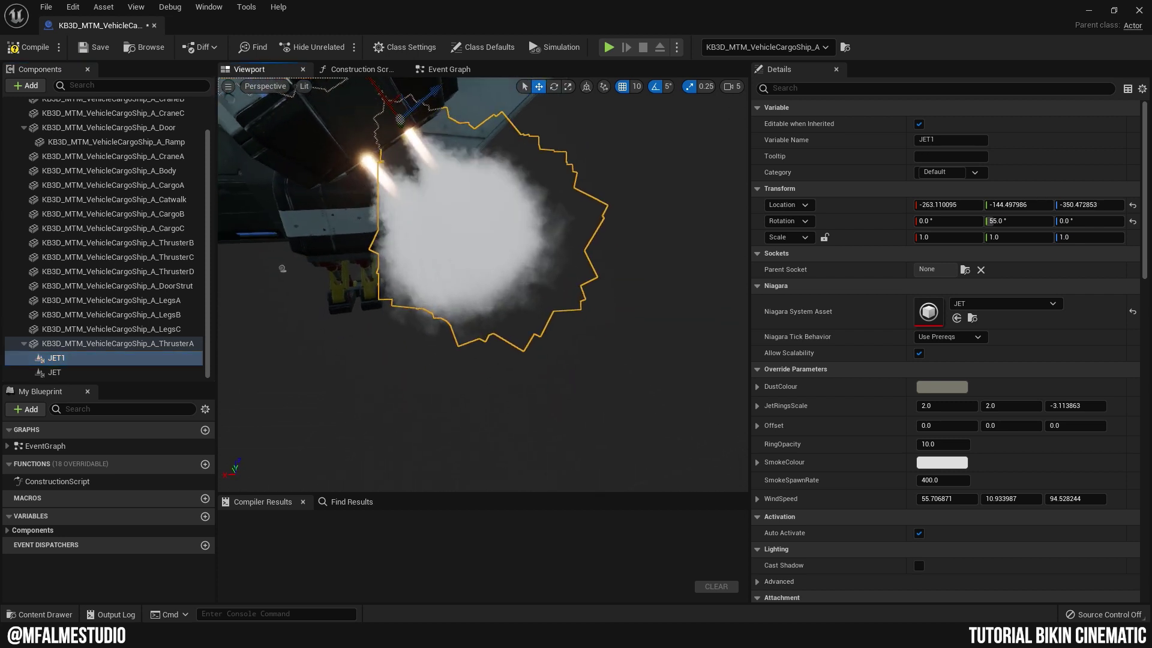
{"action": "key", "text": "f"}
{"action": "mouse_move", "coordinate": [596, 362]}
{"action": "right_mouse_down"}
{"action": "mouse_move", "coordinate": [540, 336]}
{"action": "mouse_move", "coordinate": [457, 362]}
{"action": "mouse_move", "coordinate": [422, 346]}
{"action": "mouse_move", "coordinate": [483, 353]}
{"action": "right_mouse_up"}
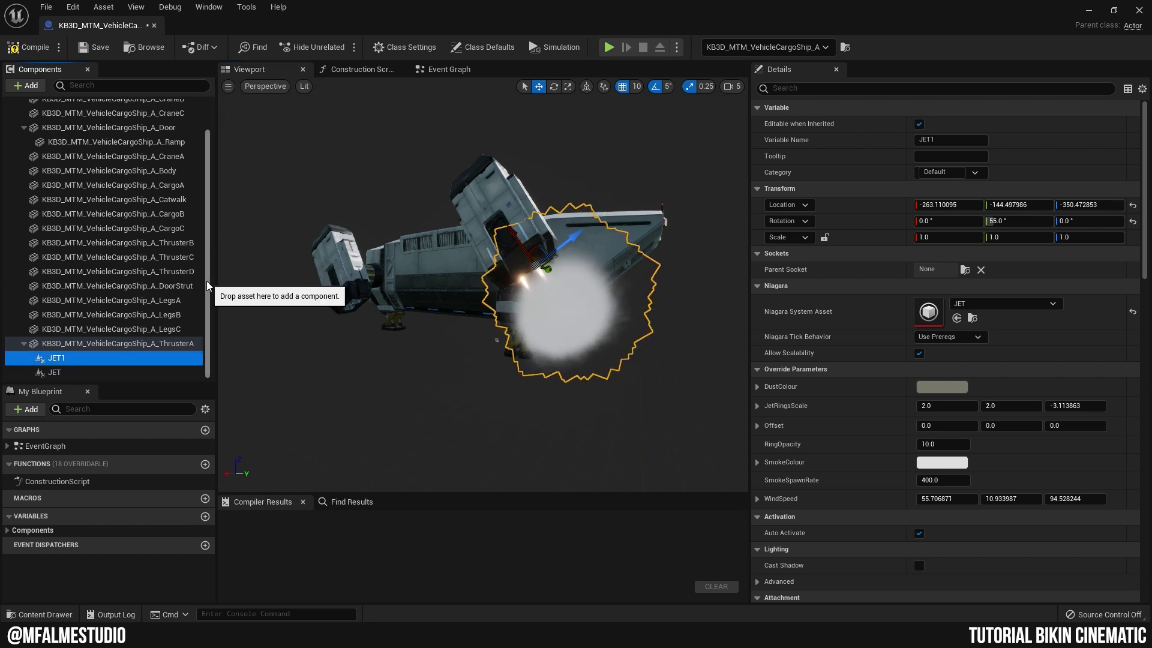
Select JET and JET1 together and duplicate them into JET2 and JET3.
{"action": "left_click", "coordinate": [73, 359]}
{"action": "key", "text": "ctrl+a"}
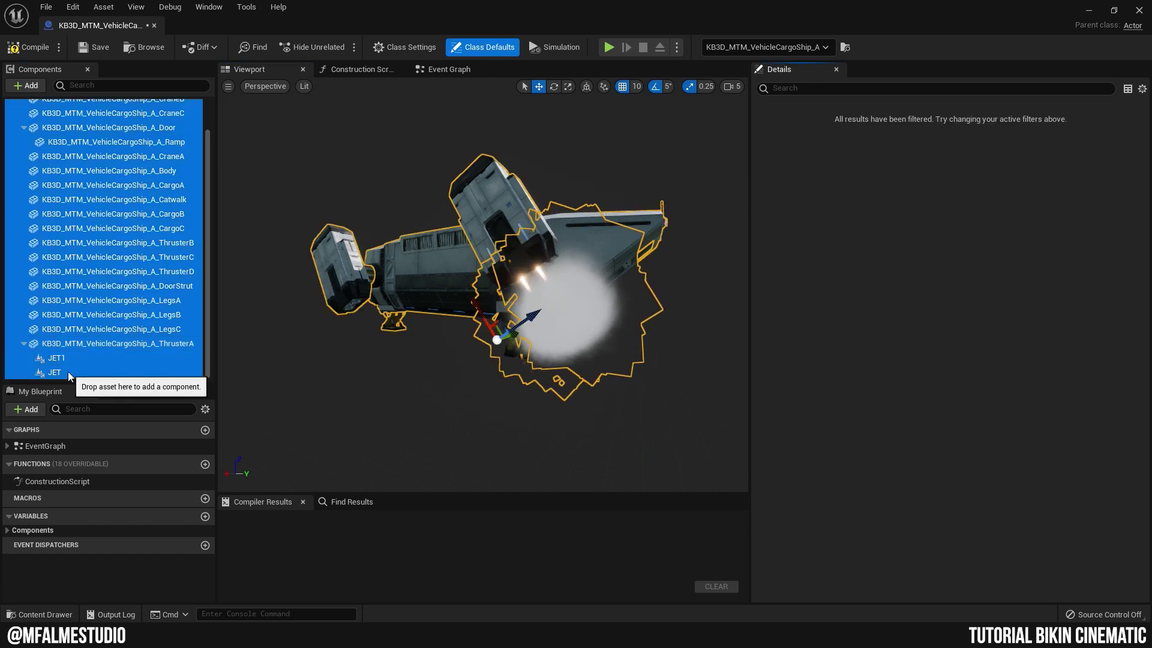
{"action": "left_click", "coordinate": [63, 358]}
{"action": "left_click", "coordinate": [61, 372], "text": "ctrl"}
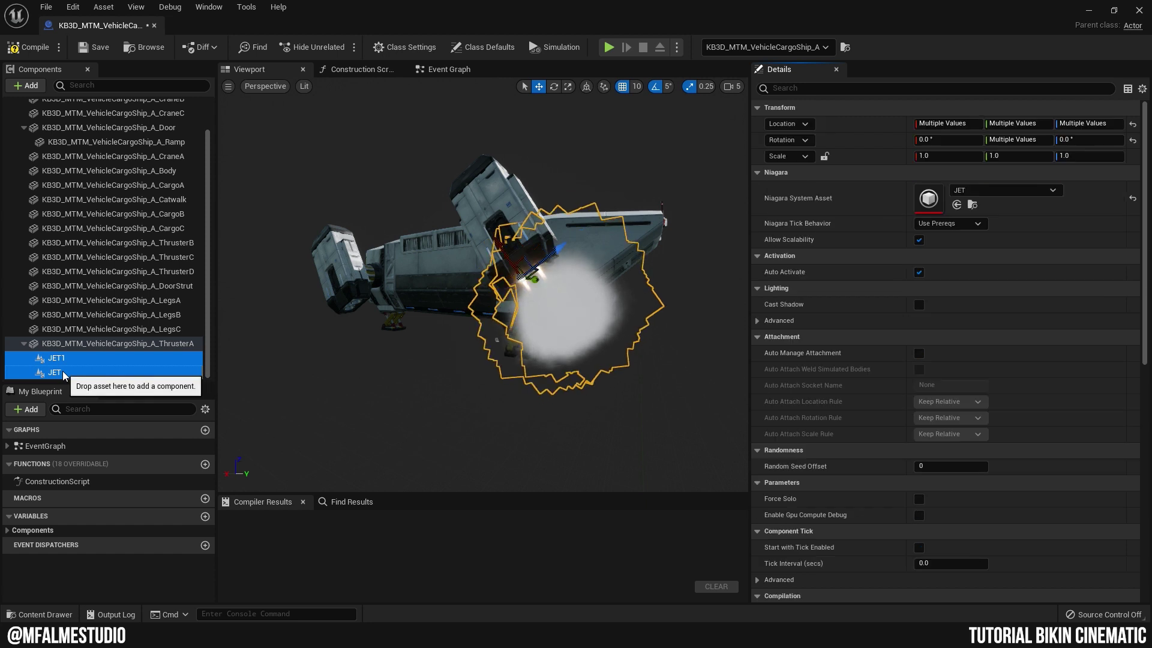
{"action": "key", "text": "ctrl+d"}
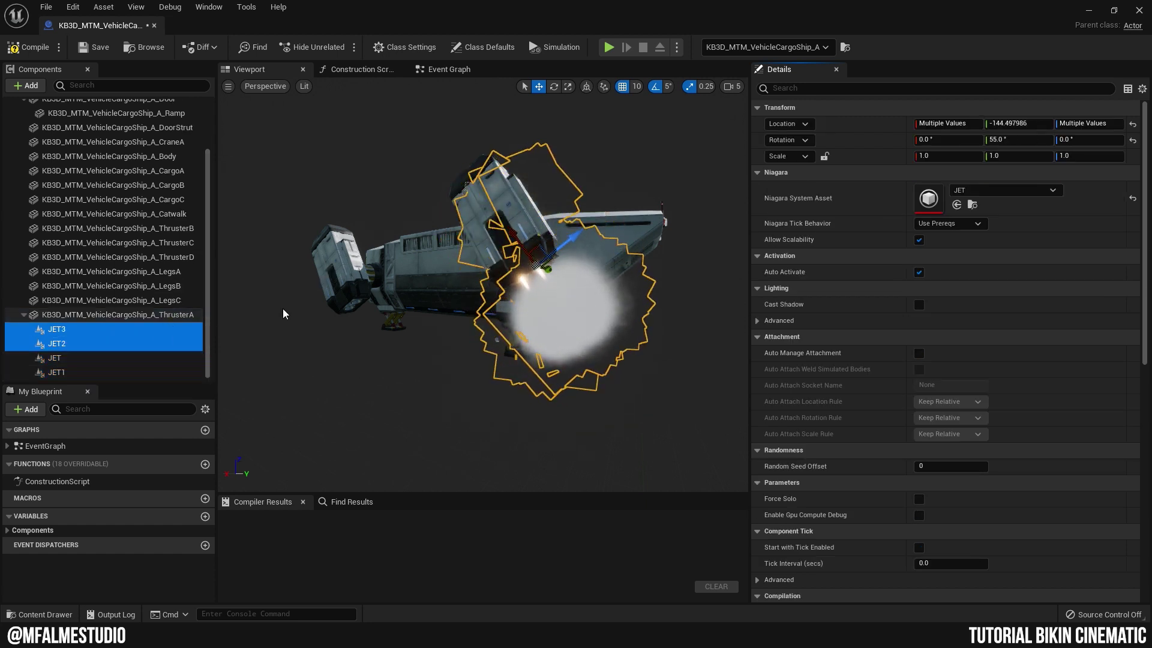
Bring the ship's front into view and select ThrusterD.
{"action": "right_click_drag", "start_coordinate": [463, 319], "coordinate": [463, 319]}
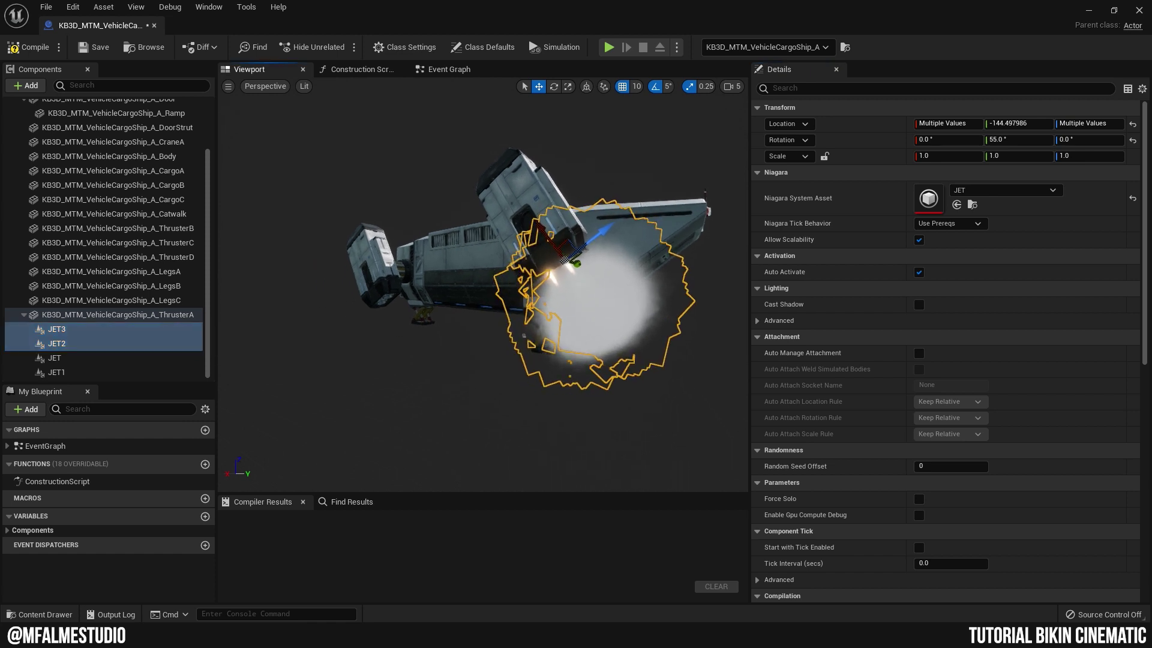
{"action": "scroll", "coordinate": [463, 319], "scroll_direction": "down", "scroll_amount": 5}
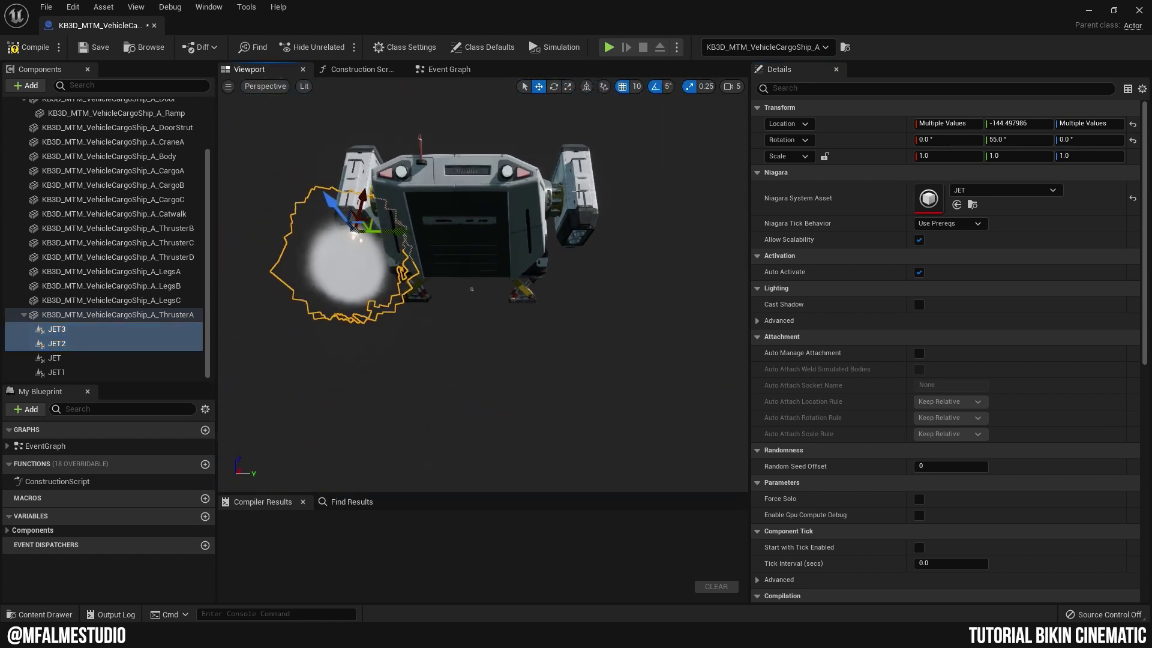
{"action": "left_click", "coordinate": [578, 192]}
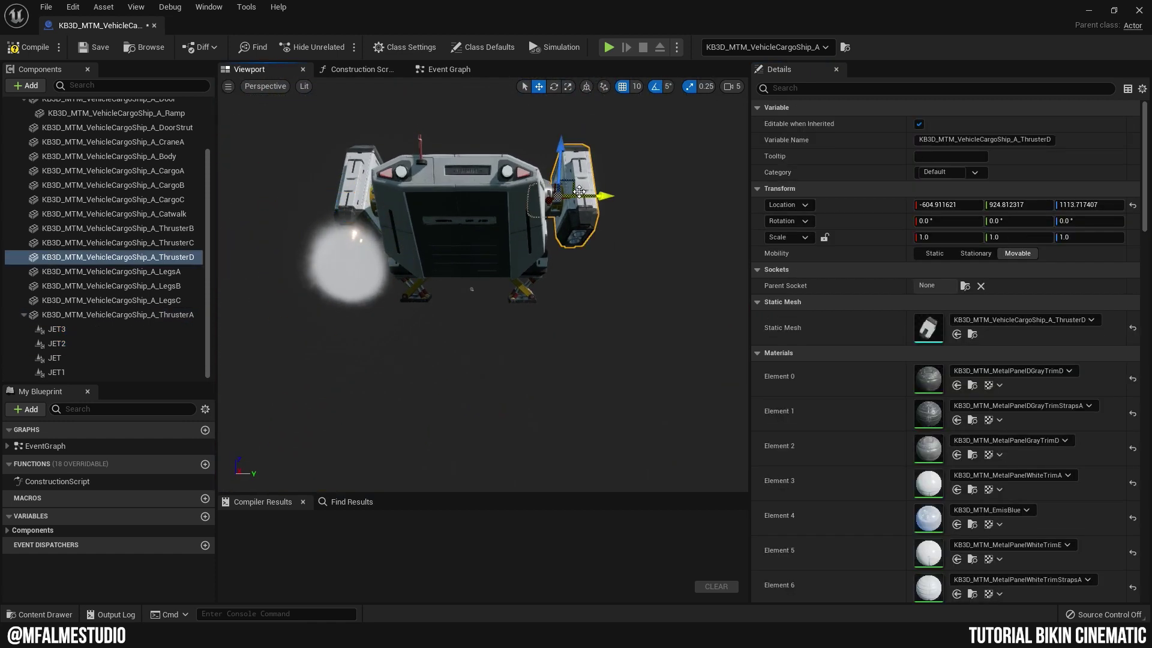
Reparent JET2 and JET3 under ThrusterD and position them in its nozzles.
{"action": "left_click", "coordinate": [76, 331]}
{"action": "left_click", "coordinate": [69, 347], "text": "ctrl"}
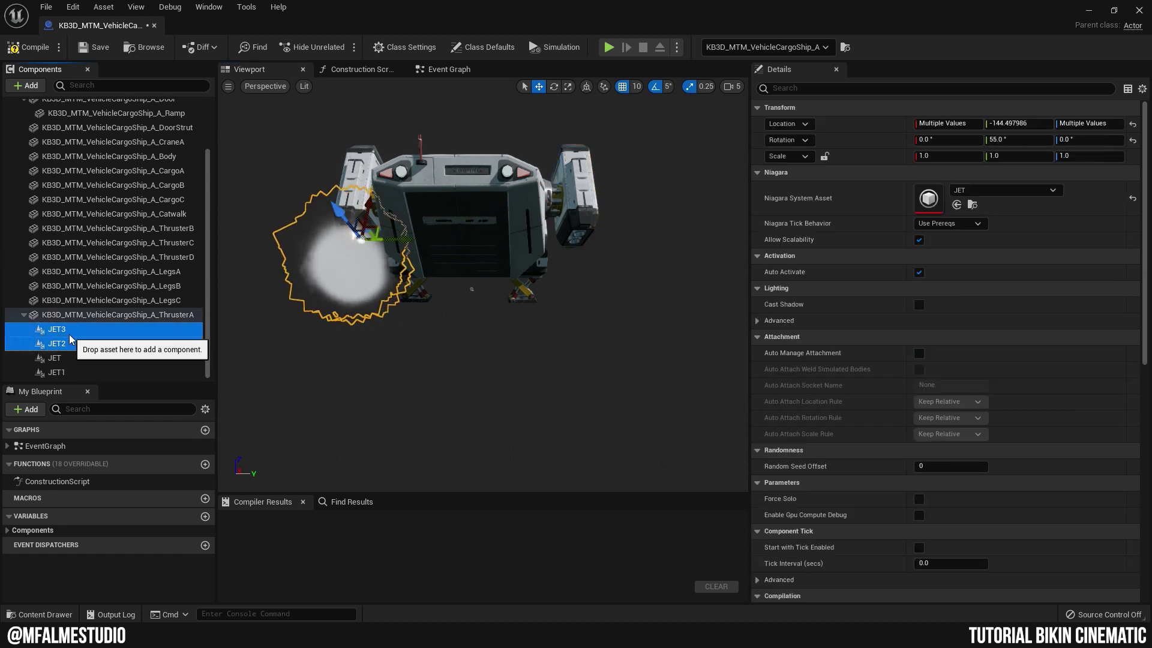
{"action": "mouse_move", "coordinate": [70, 346]}
{"action": "left_mouse_down"}
{"action": "mouse_move", "coordinate": [132, 294]}
{"action": "mouse_move", "coordinate": [150, 258]}
{"action": "left_mouse_up"}
{"action": "left_click_drag", "start_coordinate": [397, 232], "coordinate": [522, 235]}
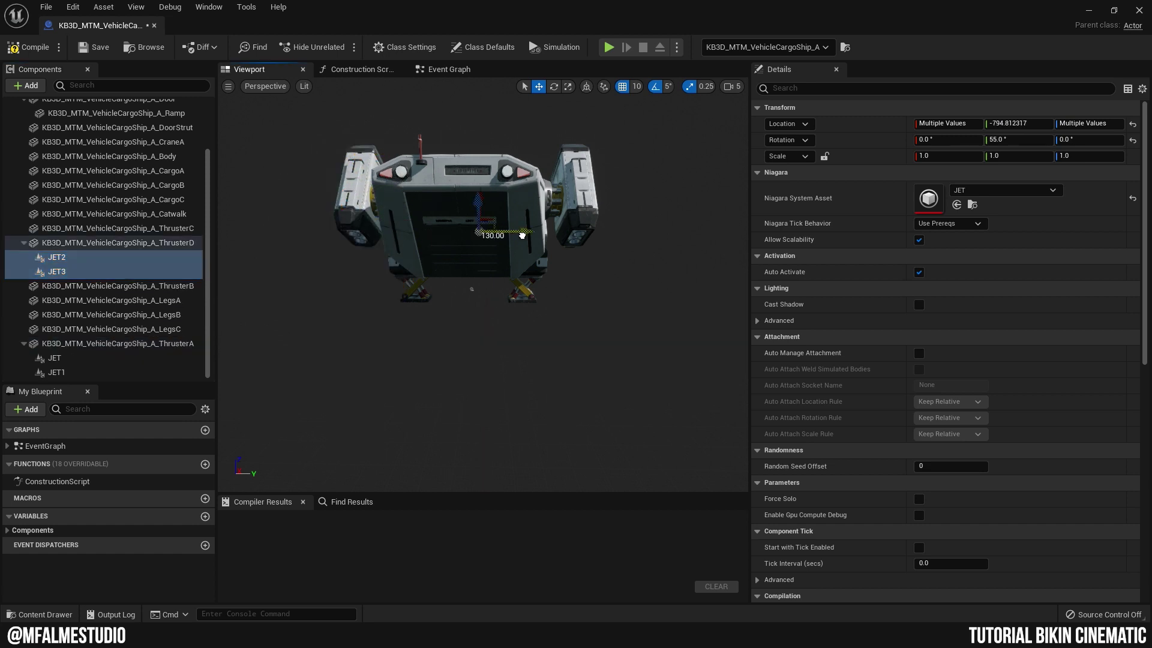
{"action": "left_click_drag", "start_coordinate": [626, 251], "coordinate": [630, 251]}
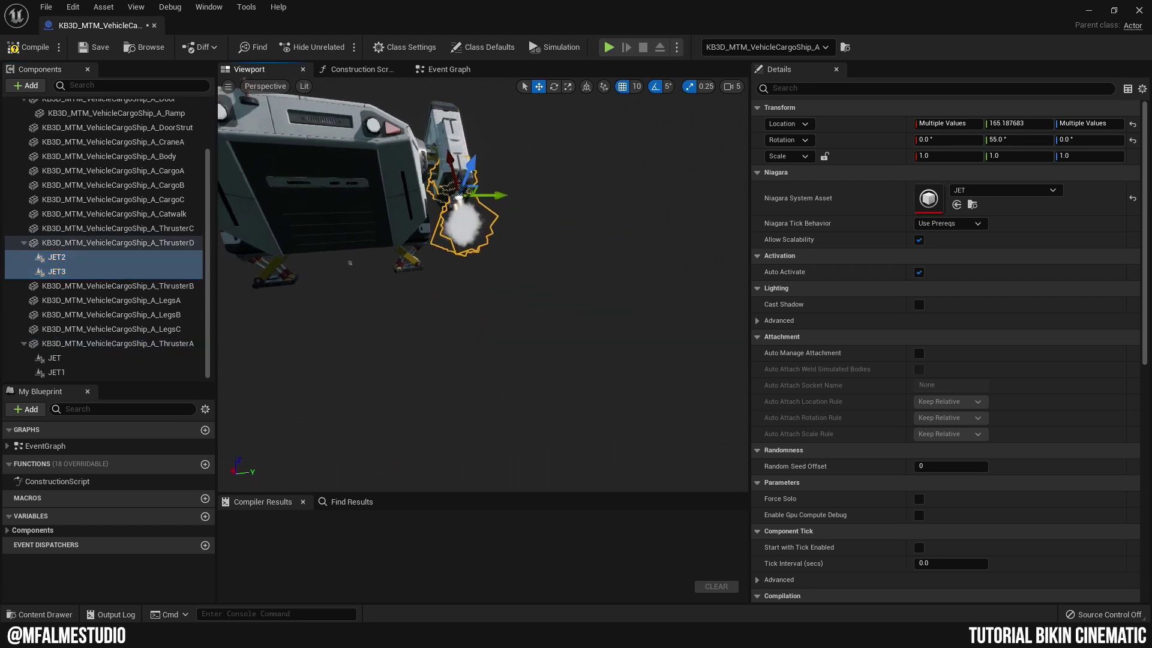
{"action": "mouse_move", "coordinate": [630, 251]}
{"action": "right_mouse_down"}
{"action": "mouse_move", "coordinate": [504, 282]}
{"action": "mouse_move", "coordinate": [603, 254]}
{"action": "right_mouse_up"}
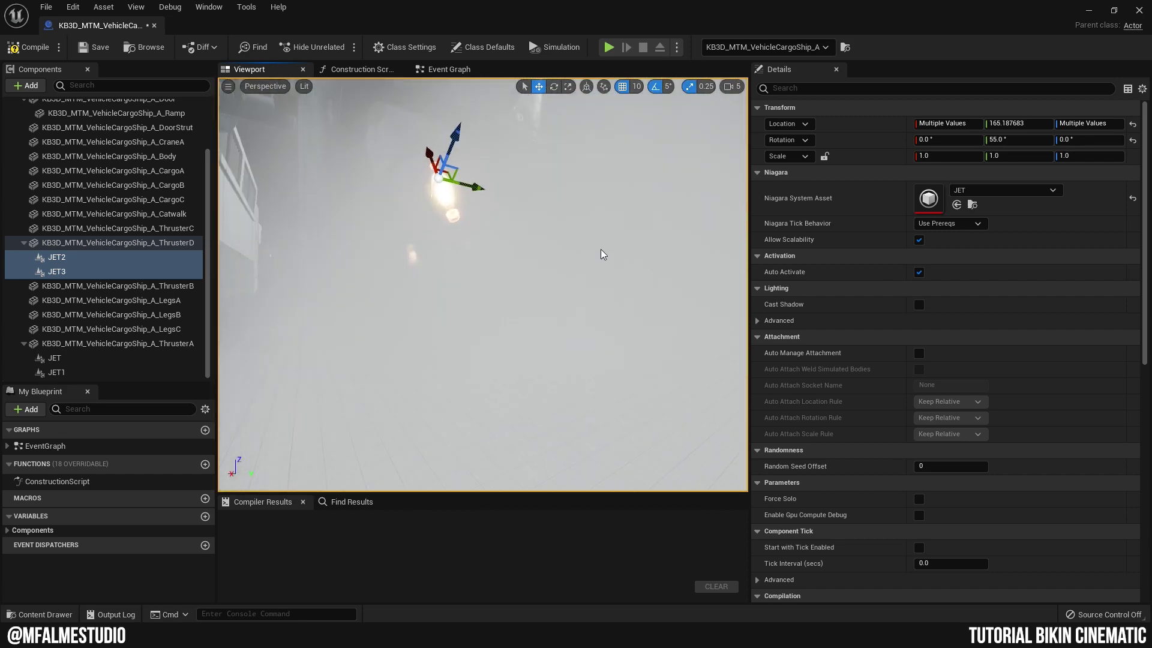
{"action": "right_click_drag", "start_coordinate": [434, 168], "coordinate": [435, 168]}
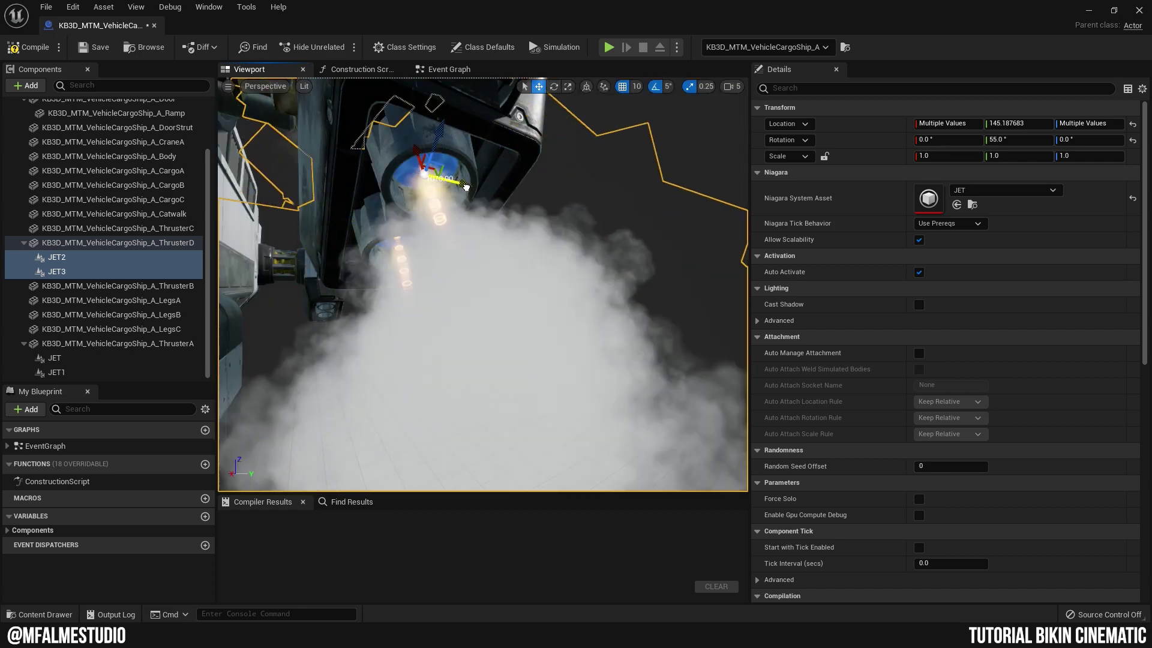
{"action": "right_click_drag", "start_coordinate": [564, 234], "coordinate": [563, 234]}
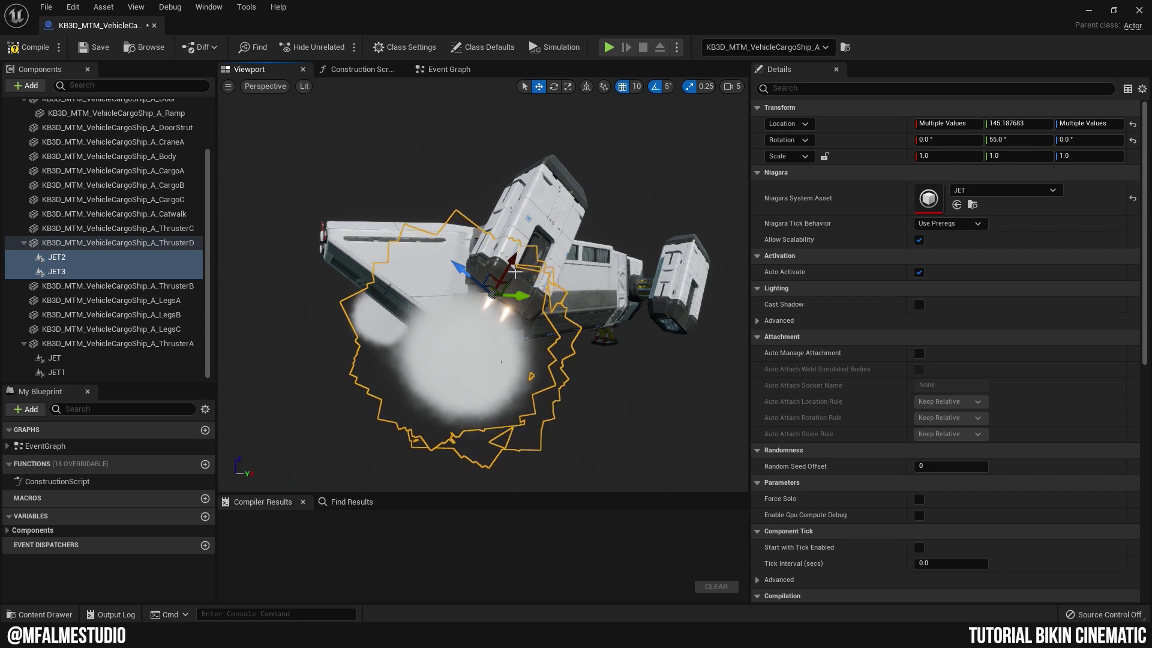
{"action": "right_click_drag", "start_coordinate": [487, 355], "coordinate": [486, 355]}
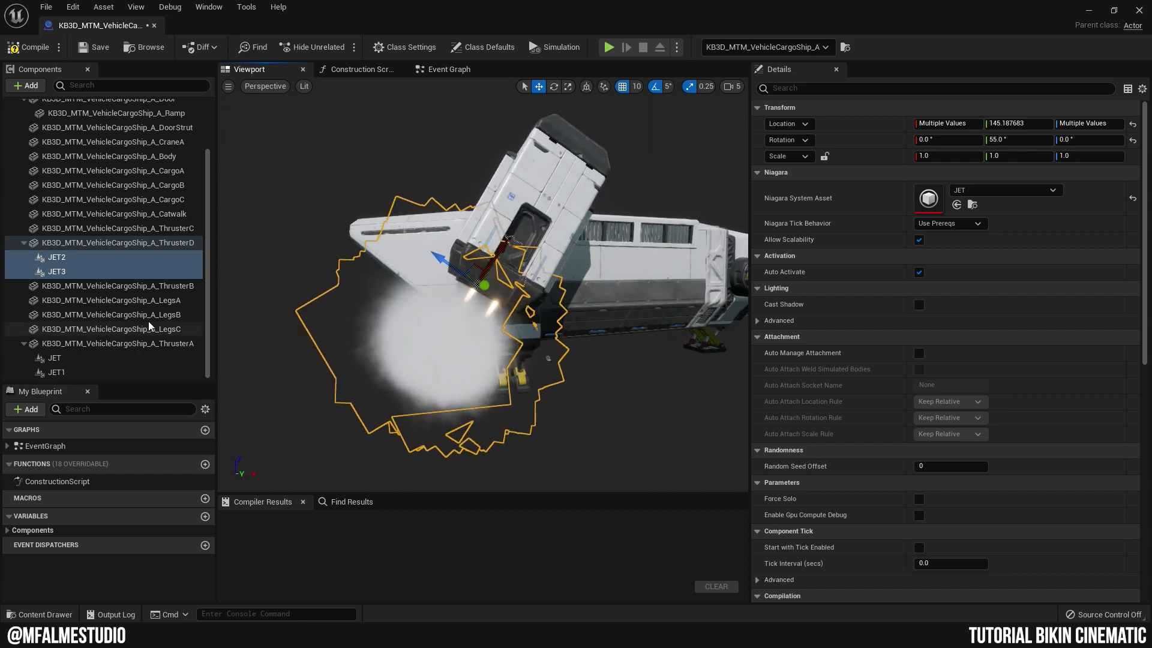
Duplicate the pair as JET4 and JET5 under ThrusterC and place them at its nozzles.
{"action": "key", "text": "ctrl+d"}
{"action": "left_click_drag", "start_coordinate": [67, 290], "coordinate": [114, 343]}
{"action": "mouse_move", "coordinate": [256, 311]}
{"action": "right_mouse_down"}
{"action": "mouse_move", "coordinate": [268, 222]}
{"action": "mouse_move", "coordinate": [313, 180]}
{"action": "right_mouse_up"}
Duplicate again as JET6 and JET7 under ThrusterB, positioned at its nozzles.
{"action": "key", "text": "ctrl+d"}
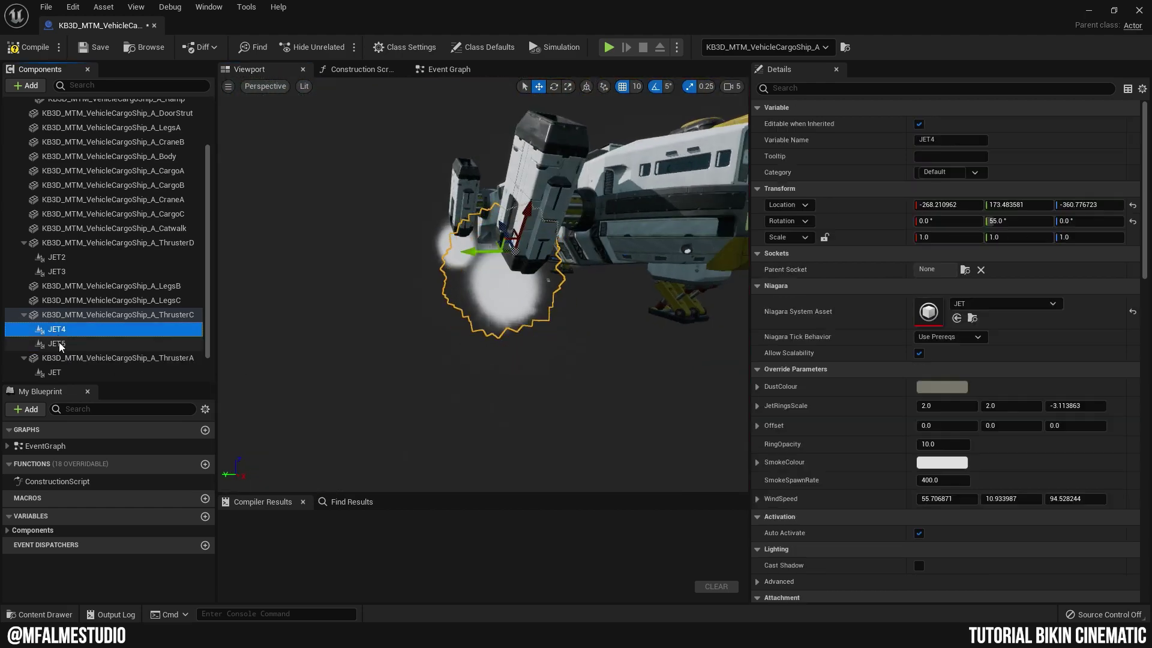
{"action": "left_click_drag", "start_coordinate": [57, 329], "coordinate": [120, 309]}
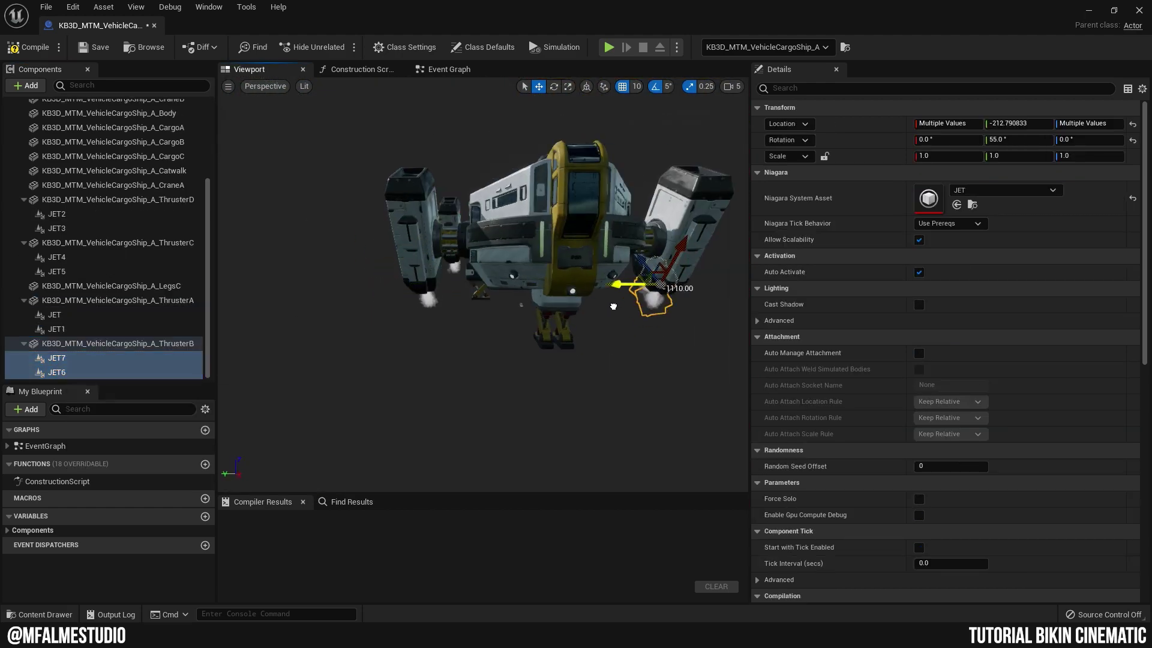
{"action": "left_click_drag", "start_coordinate": [613, 306], "coordinate": [618, 302]}
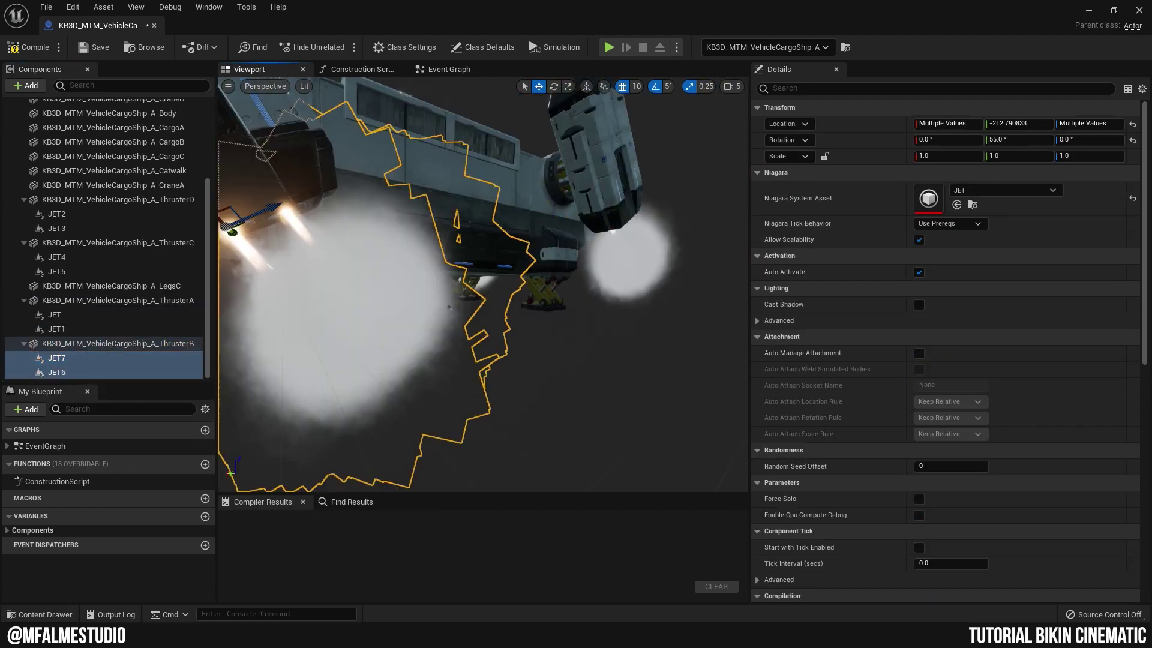
{"action": "right_click_drag", "start_coordinate": [618, 302], "coordinate": [482, 364]}
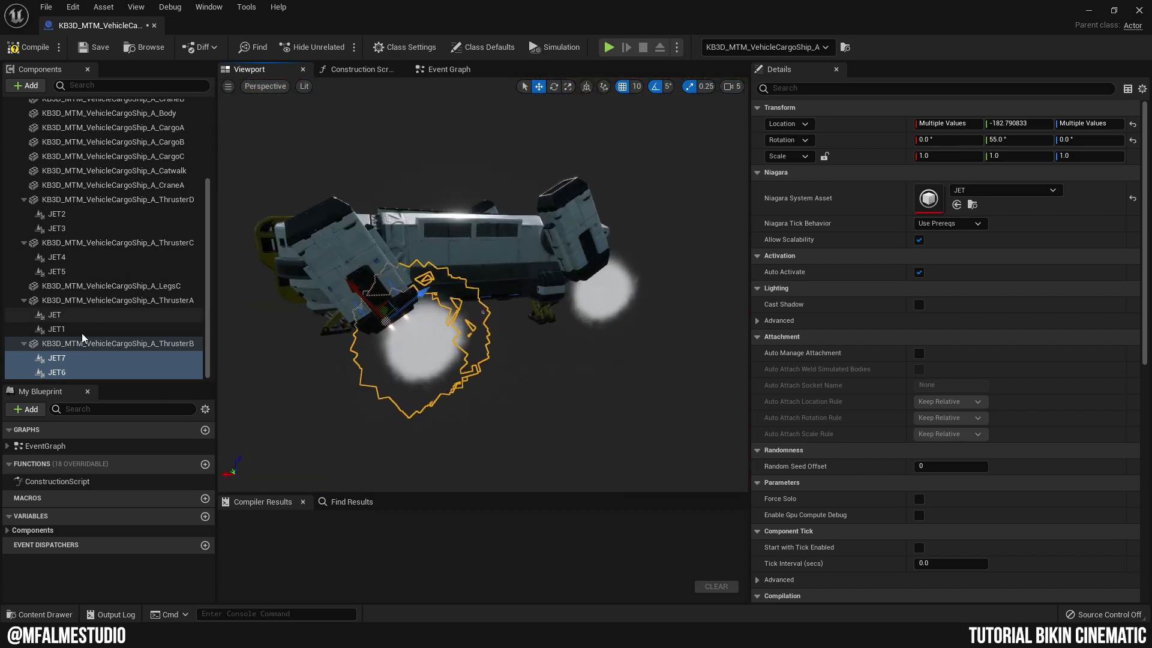
Select all eight JET components together in the Components list.
{"action": "left_click", "coordinate": [67, 328], "text": "ctrl"}
{"action": "left_click", "coordinate": [61, 315], "text": "ctrl"}
{"action": "left_click", "coordinate": [65, 272], "text": "ctrl"}
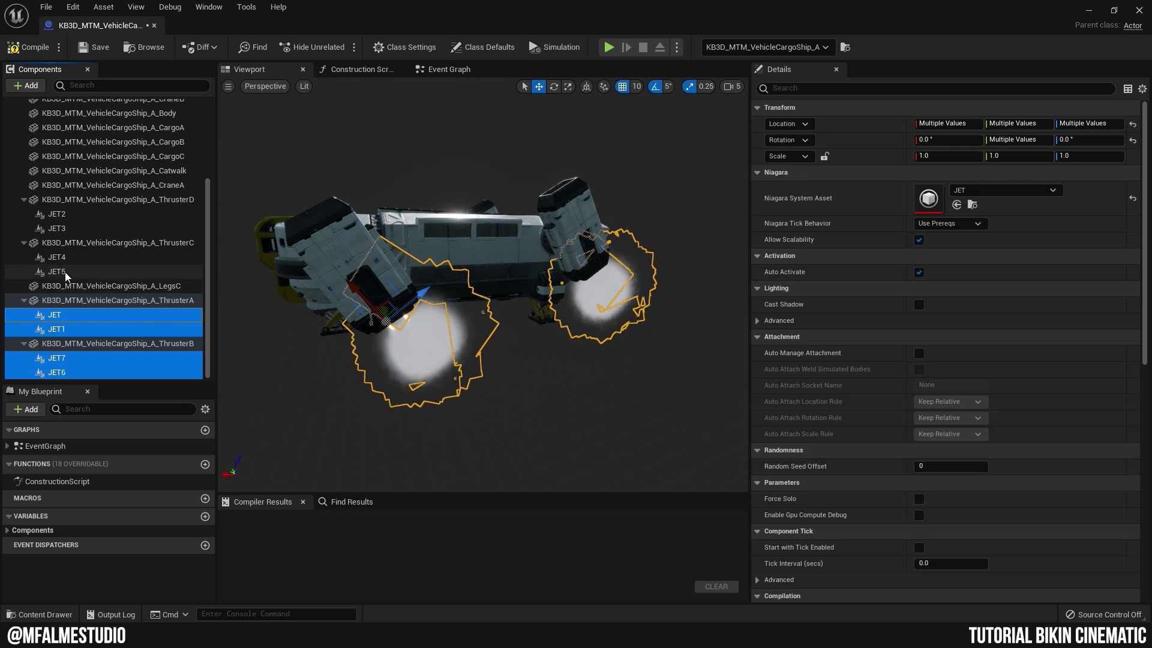
{"action": "left_click", "coordinate": [58, 257], "text": "ctrl"}
{"action": "left_click", "coordinate": [57, 229], "text": "ctrl"}
{"action": "left_click", "coordinate": [56, 214], "text": "ctrl"}
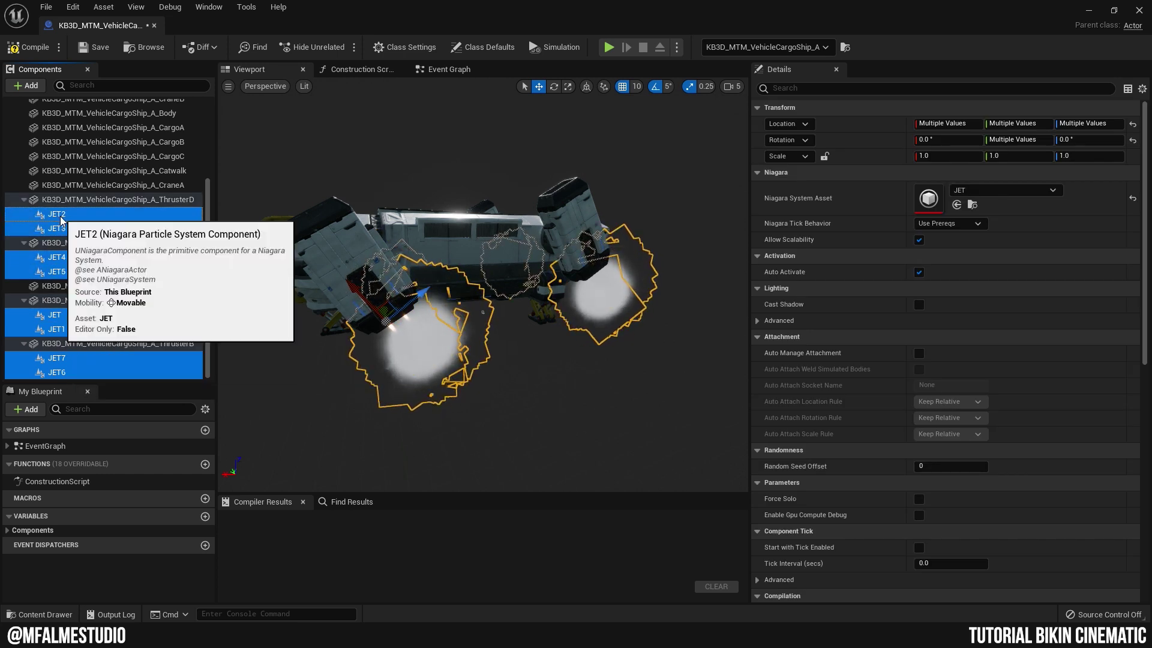
Filter Details by 'auto' and untick Auto Activate for the selected jets.
{"action": "left_click", "coordinate": [829, 89]}
{"action": "type", "text": "a"}
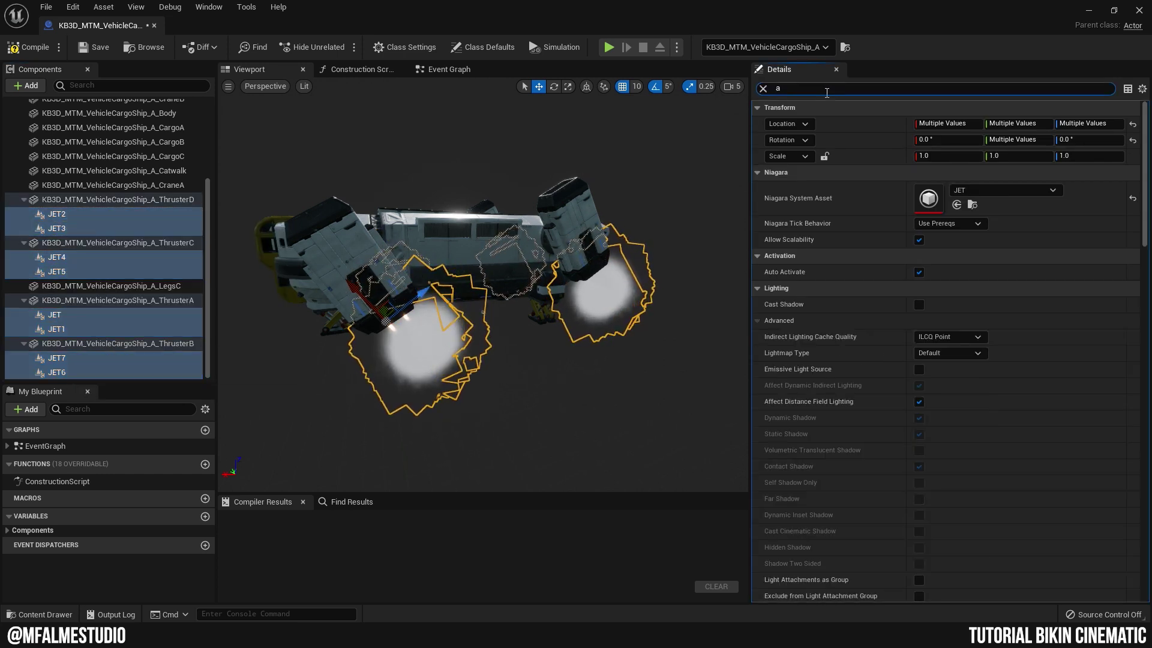
{"action": "type", "text": "uto"}
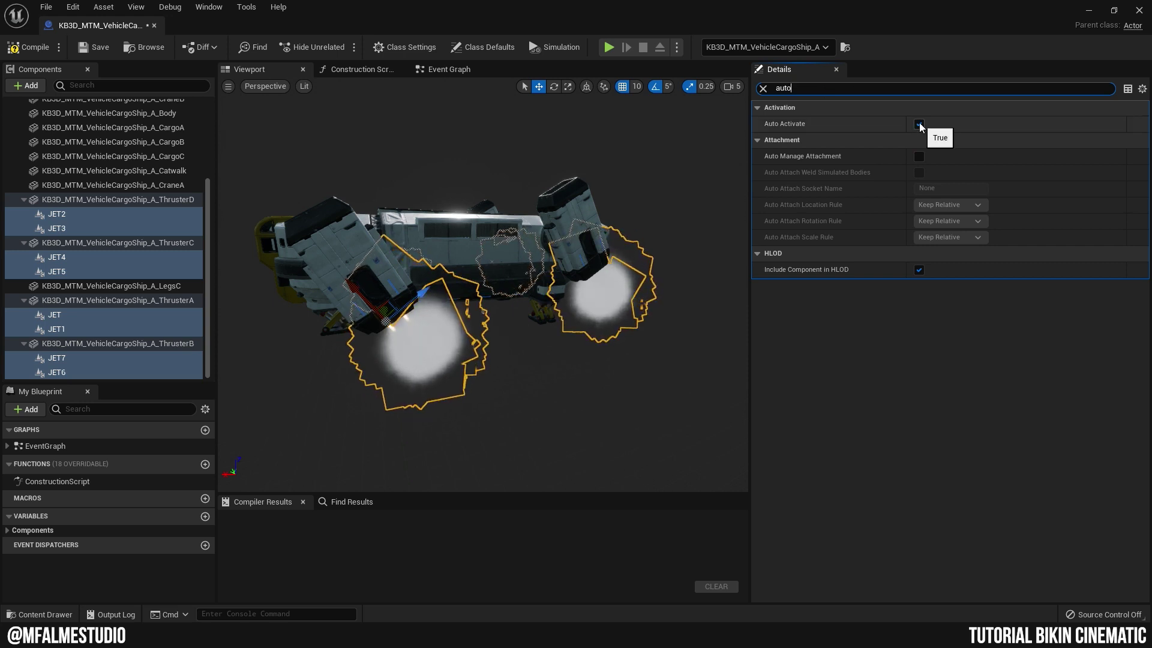
{"action": "left_click", "coordinate": [919, 124]}
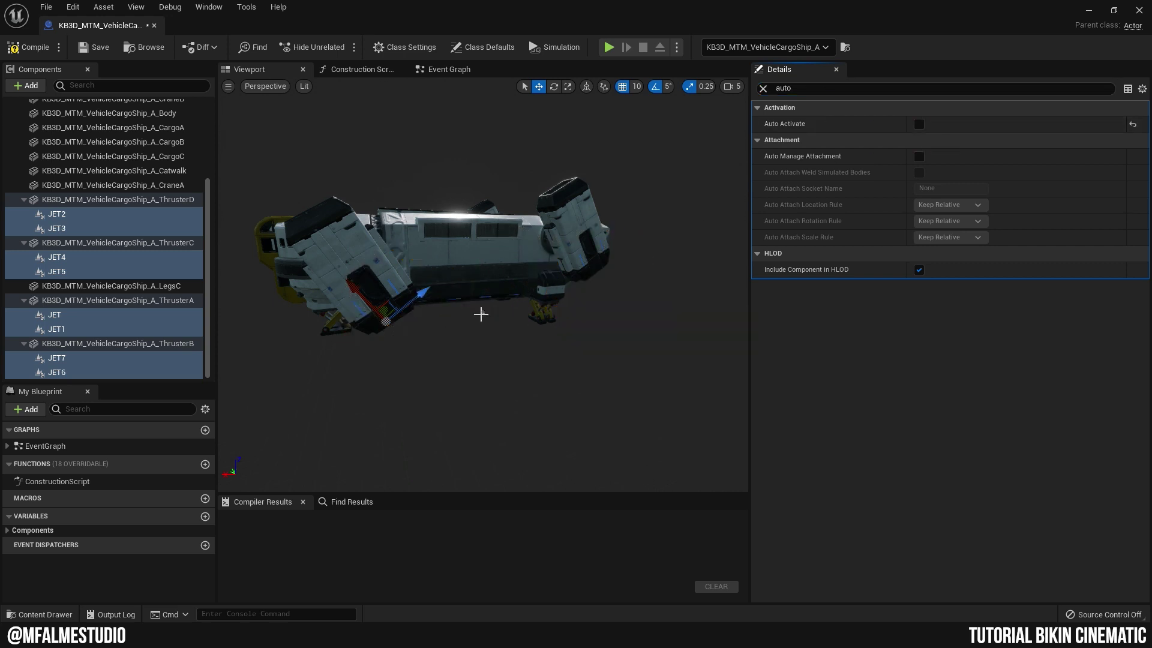
Compile and save the cargo ship blueprint.
{"action": "scroll", "coordinate": [483, 312], "scroll_direction": "up", "scroll_amount": 2}
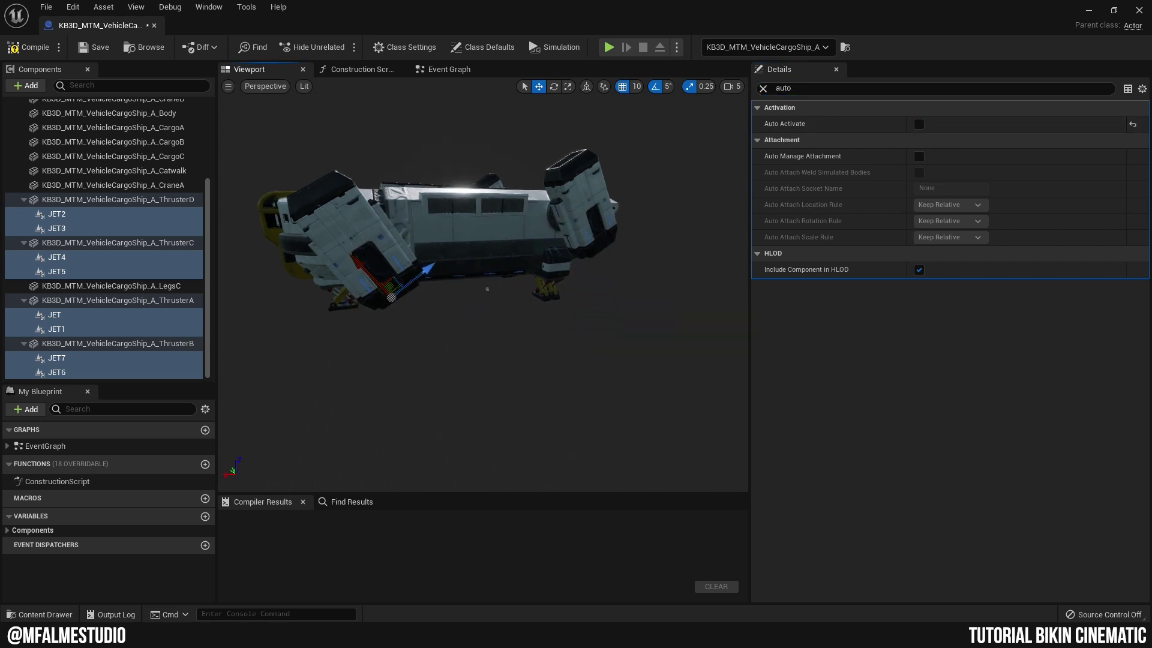
{"action": "scroll", "coordinate": [498, 324], "scroll_direction": "up", "scroll_amount": 4}
{"action": "scroll", "coordinate": [507, 342], "scroll_direction": "up", "scroll_amount": 4}
{"action": "scroll", "coordinate": [513, 354], "scroll_direction": "up", "scroll_amount": 3}
{"action": "scroll", "coordinate": [513, 348], "scroll_direction": "down", "scroll_amount": 4}
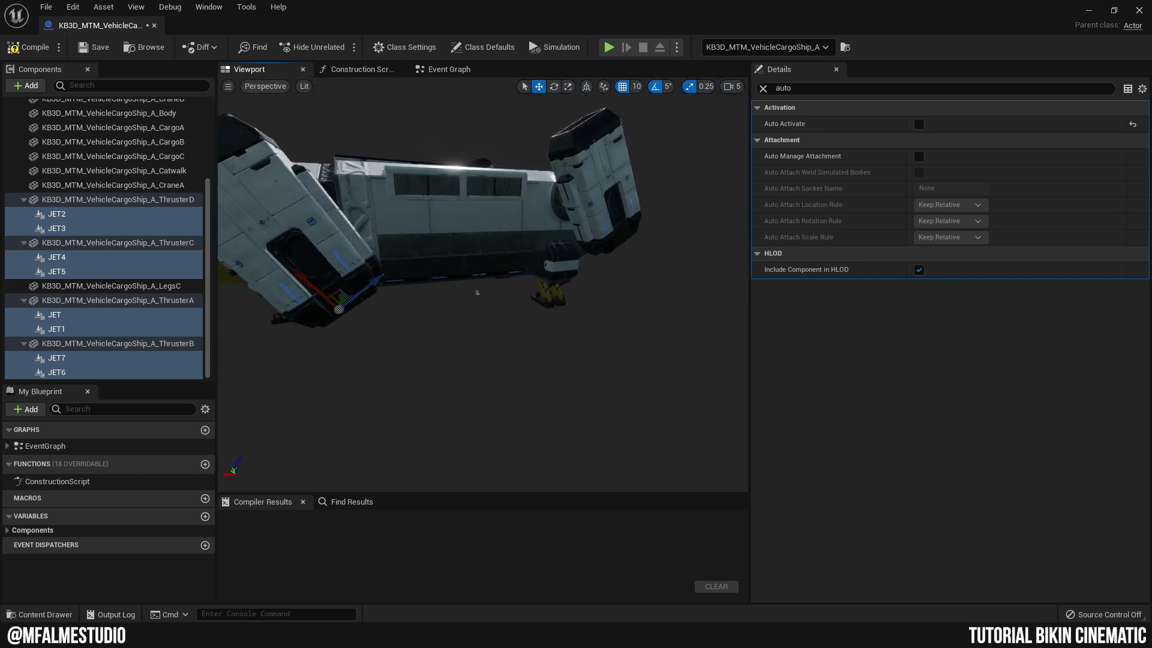
{"action": "scroll", "coordinate": [515, 335], "scroll_direction": "down", "scroll_amount": 2}
{"action": "scroll", "coordinate": [516, 321], "scroll_direction": "down", "scroll_amount": 1}
{"action": "scroll", "coordinate": [519, 304], "scroll_direction": "down", "scroll_amount": 1}
{"action": "scroll", "coordinate": [519, 304], "scroll_direction": "up", "scroll_amount": 3}
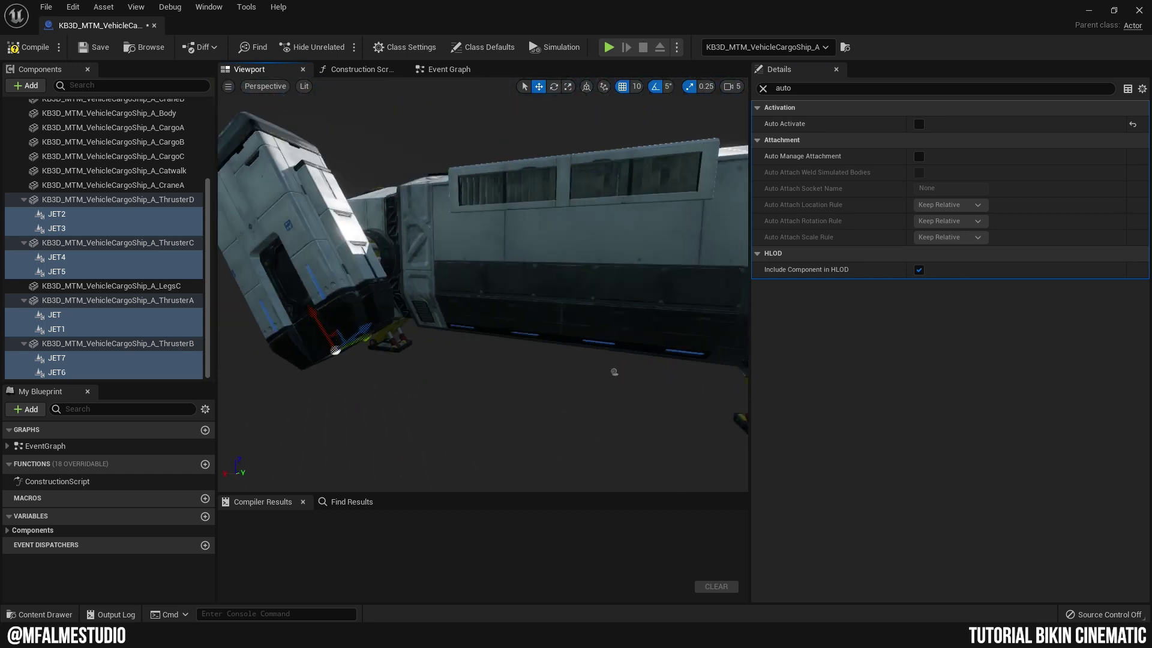
{"action": "scroll", "coordinate": [513, 309], "scroll_direction": "up", "scroll_amount": 3}
{"action": "scroll", "coordinate": [507, 313], "scroll_direction": "up", "scroll_amount": 1}
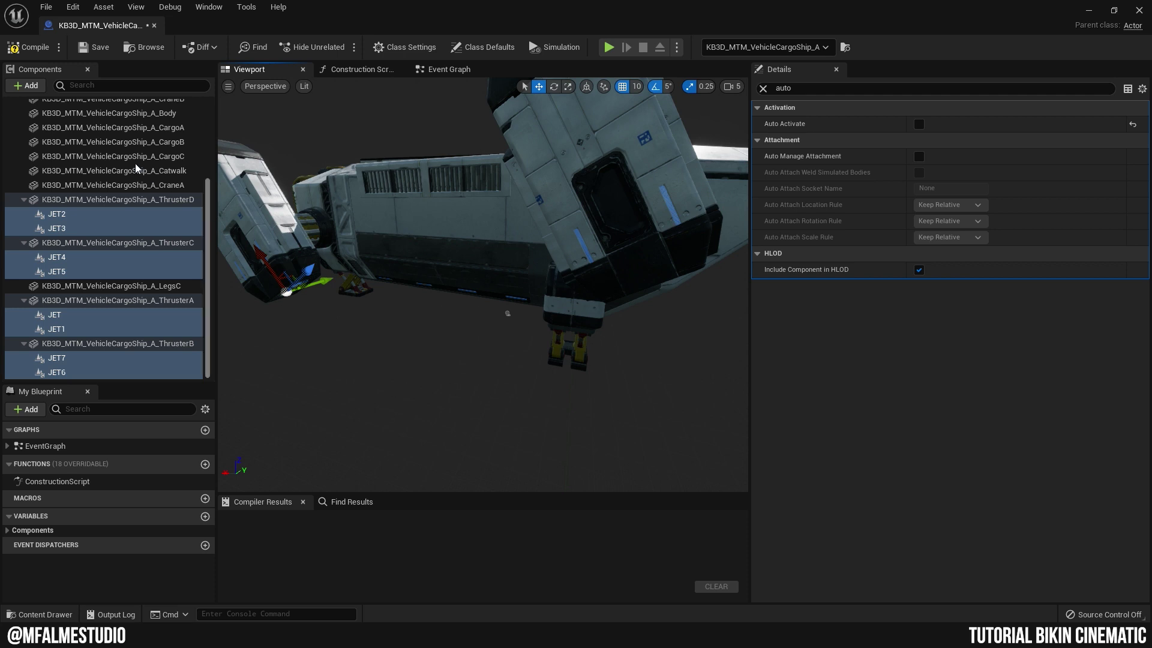
{"action": "left_click", "coordinate": [99, 53]}
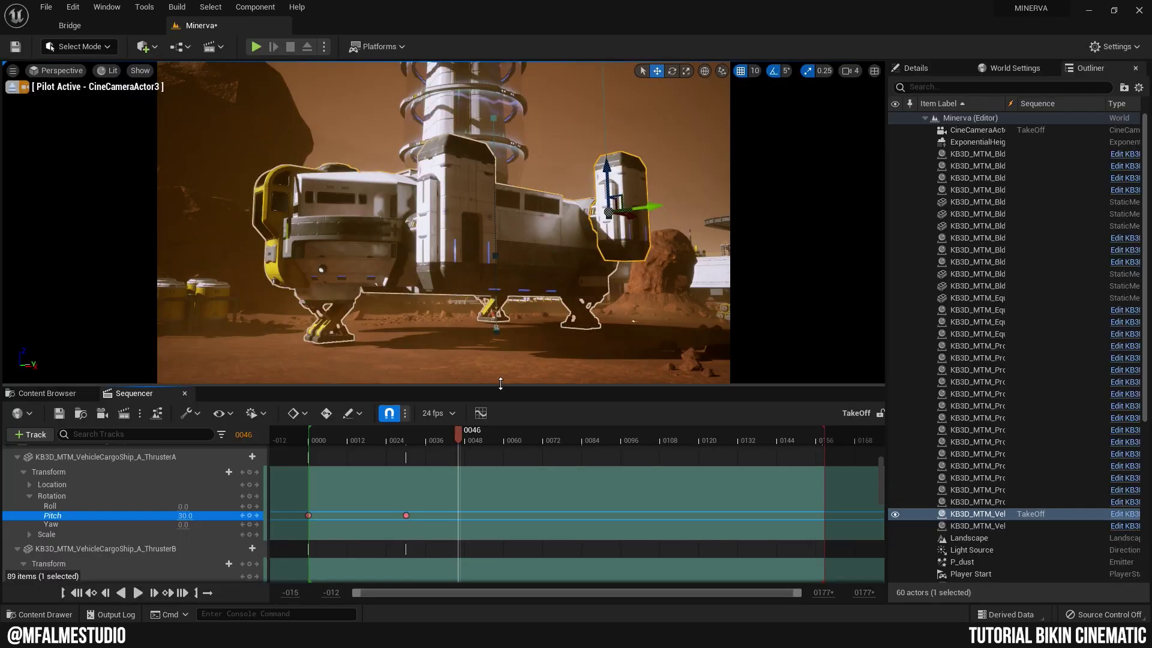
Enlarge the Sequencer panel and select the KB3D_MTM_VehicleCargoShip_A track.
{"action": "left_click_drag", "start_coordinate": [501, 385], "coordinate": [538, 272]}
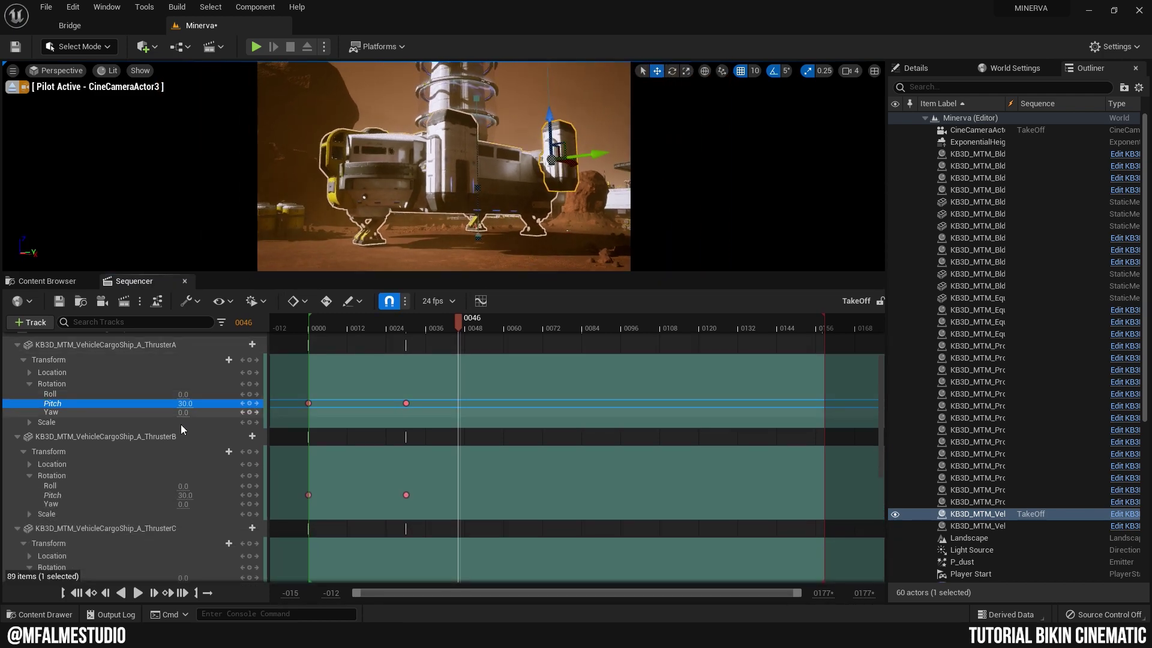
{"action": "left_click", "coordinate": [141, 344]}
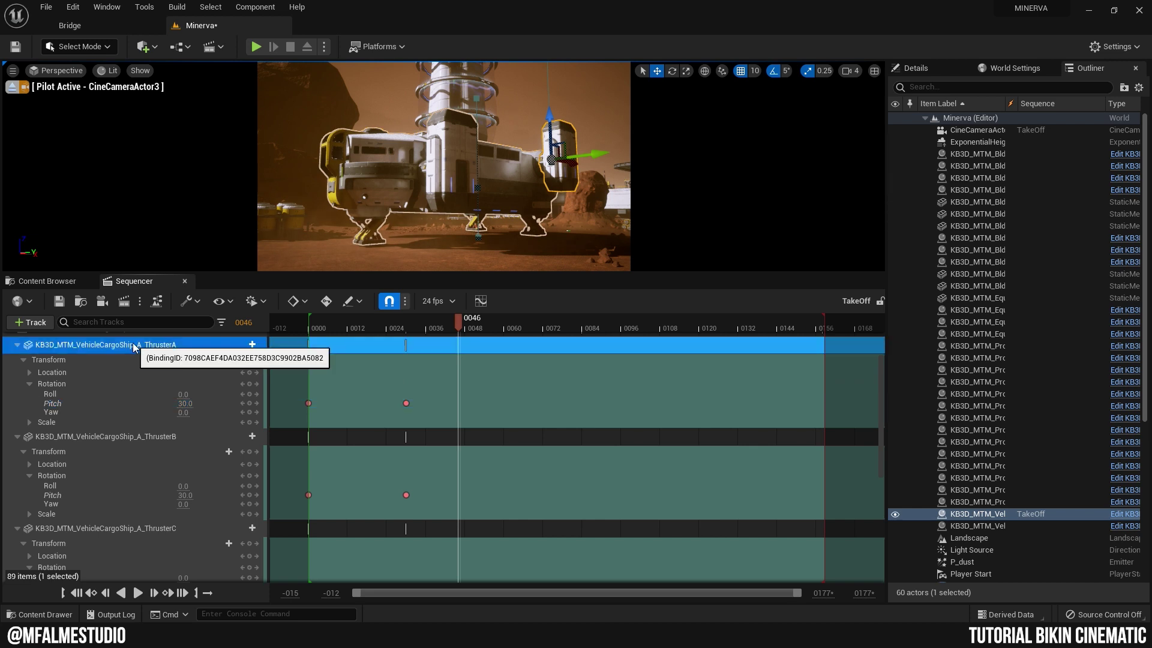
{"action": "scroll", "coordinate": [141, 372], "scroll_direction": "up", "scroll_amount": 3}
{"action": "left_click", "coordinate": [81, 387]}
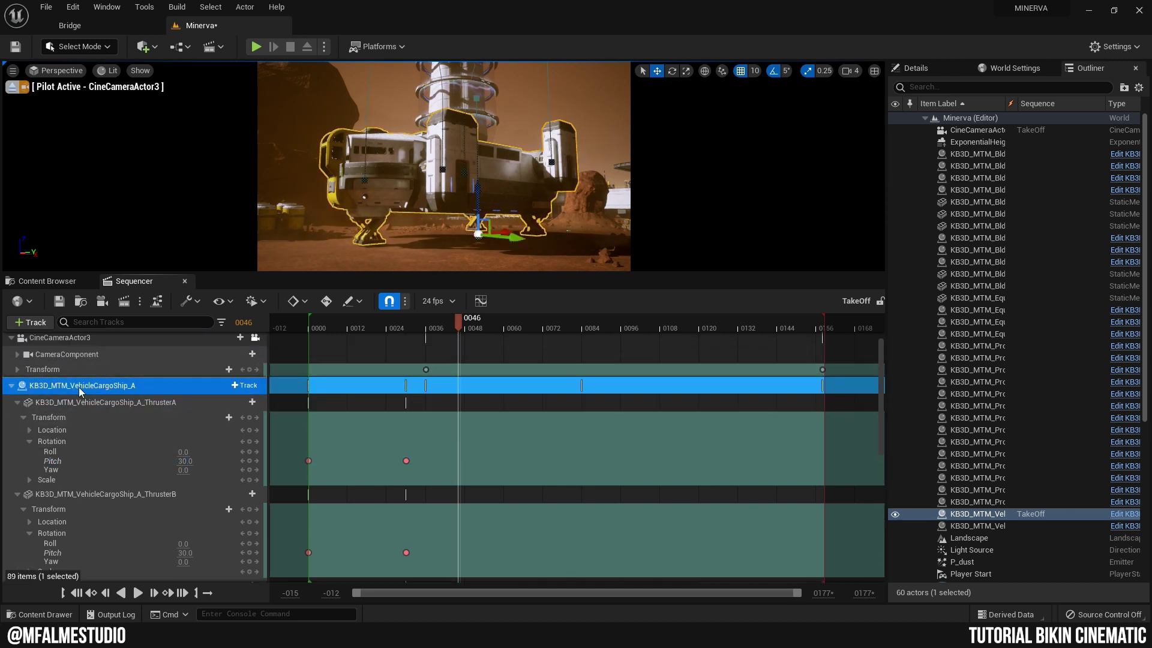
Add JET, JET1 and the following JET components one by one as ship tracks.
{"action": "left_click", "coordinate": [240, 385]}
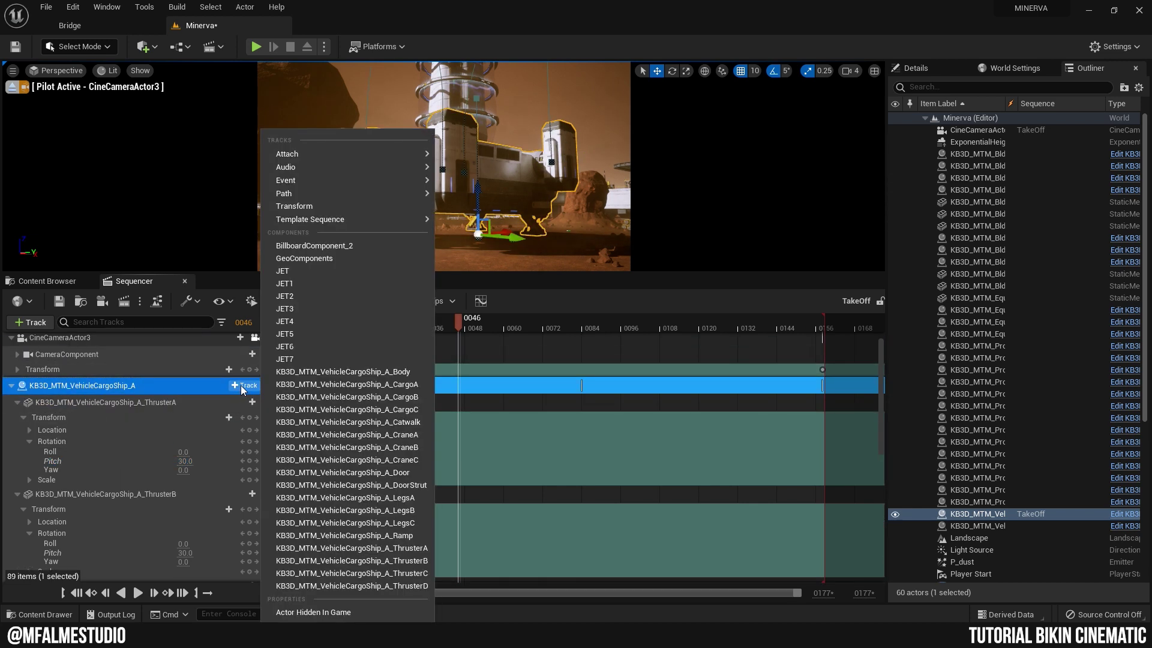
{"action": "left_click", "coordinate": [318, 272]}
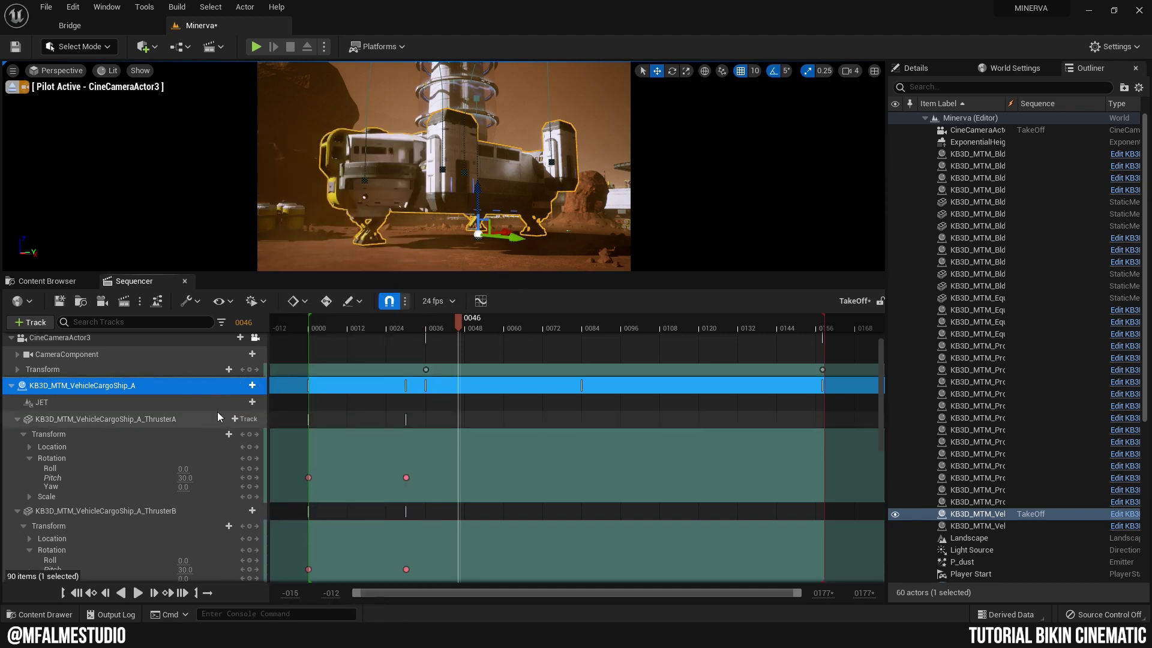
{"action": "left_click", "coordinate": [243, 385]}
{"action": "left_click", "coordinate": [301, 284]}
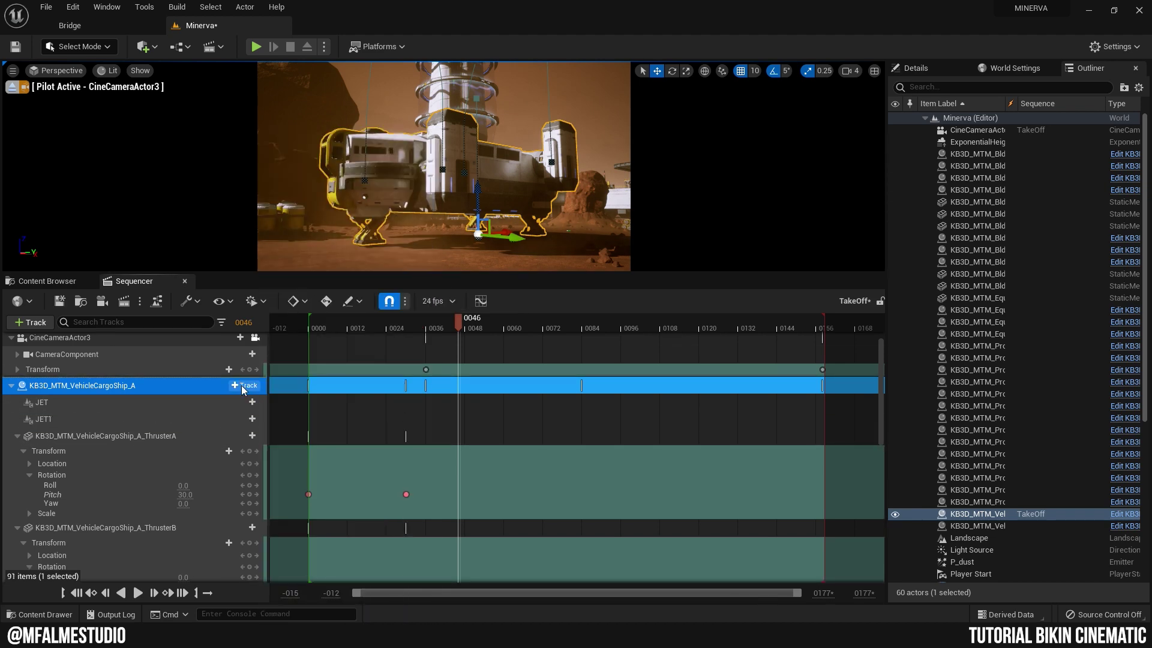
{"action": "left_click", "coordinate": [243, 385]}
{"action": "left_click", "coordinate": [300, 308]}
{"action": "left_click", "coordinate": [243, 385]}
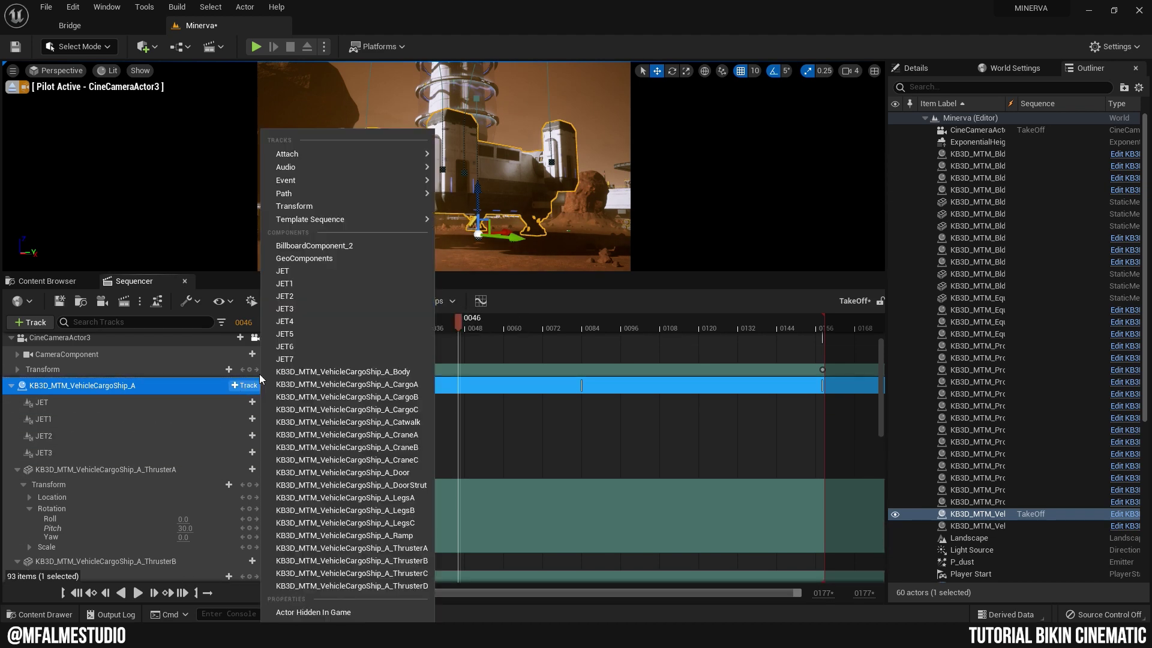
{"action": "left_click", "coordinate": [284, 321]}
{"action": "left_click", "coordinate": [243, 385]}
{"action": "left_click", "coordinate": [284, 334]}
{"action": "left_click", "coordinate": [236, 385]}
{"action": "left_click", "coordinate": [285, 346]}
{"action": "left_click", "coordinate": [236, 385]}
Add the final JET track, then give the JET track an FX System Toggle Track.
{"action": "left_click", "coordinate": [284, 359]}
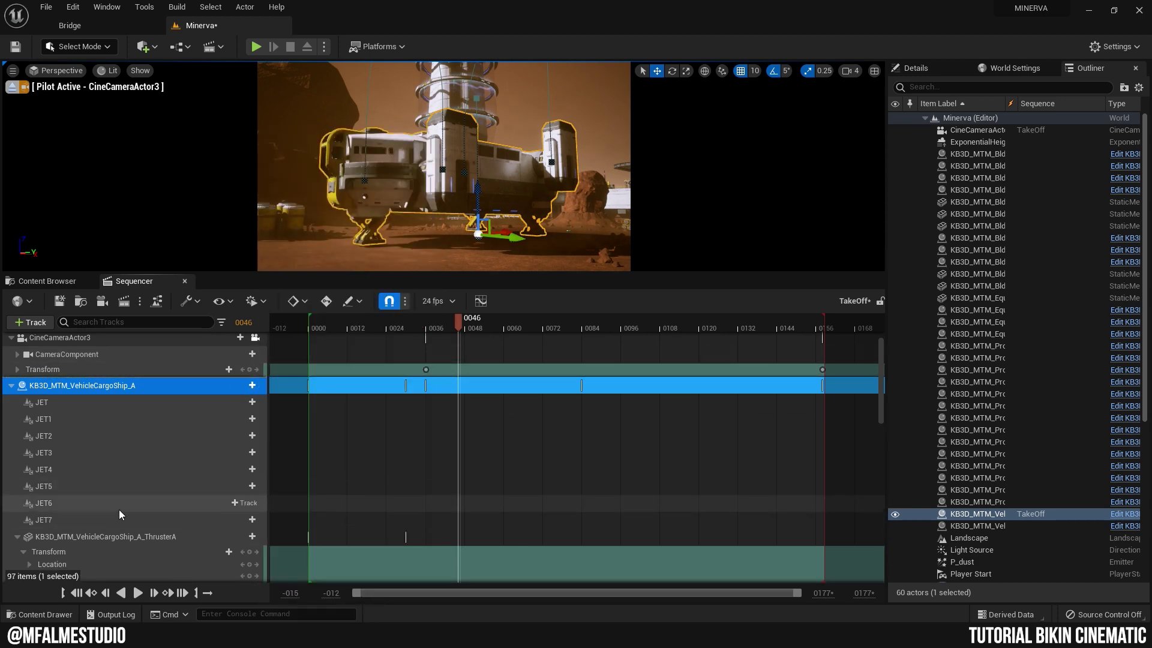
{"action": "left_click", "coordinate": [154, 401]}
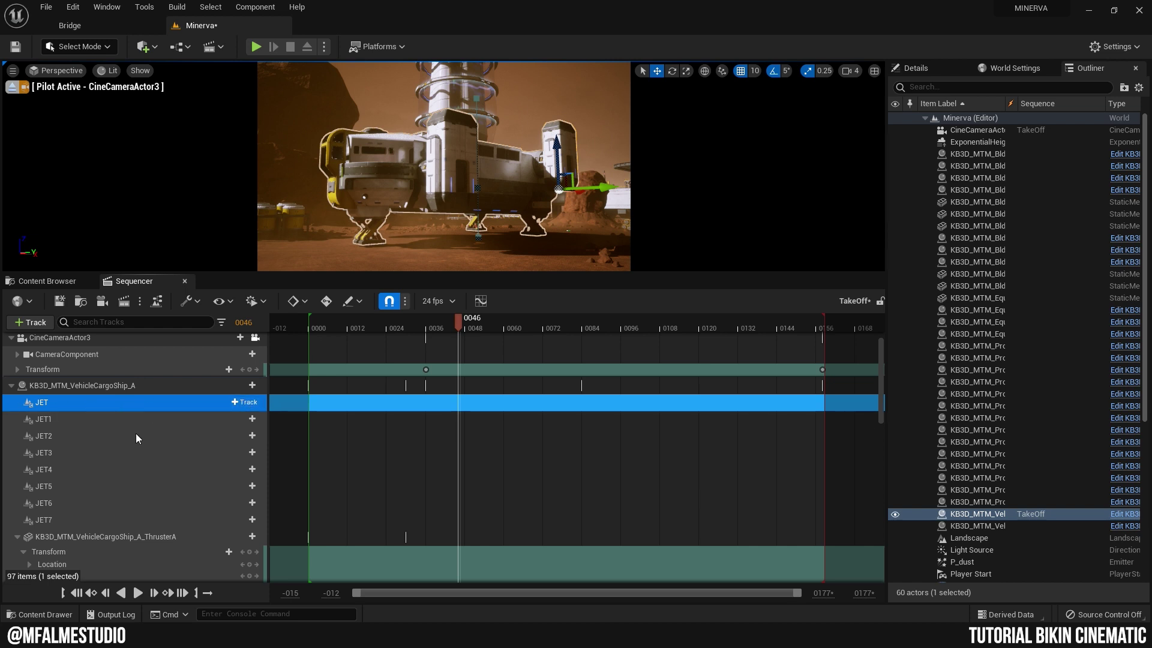
{"action": "left_click", "coordinate": [235, 401]}
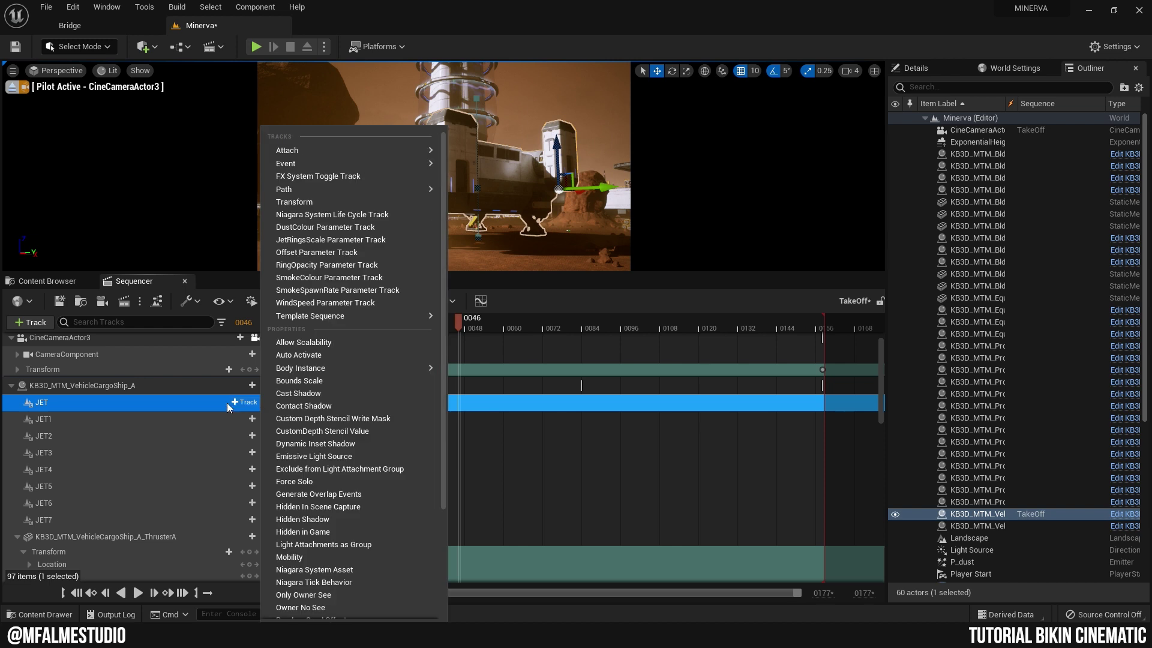
{"action": "mouse_move", "coordinate": [347, 189]}
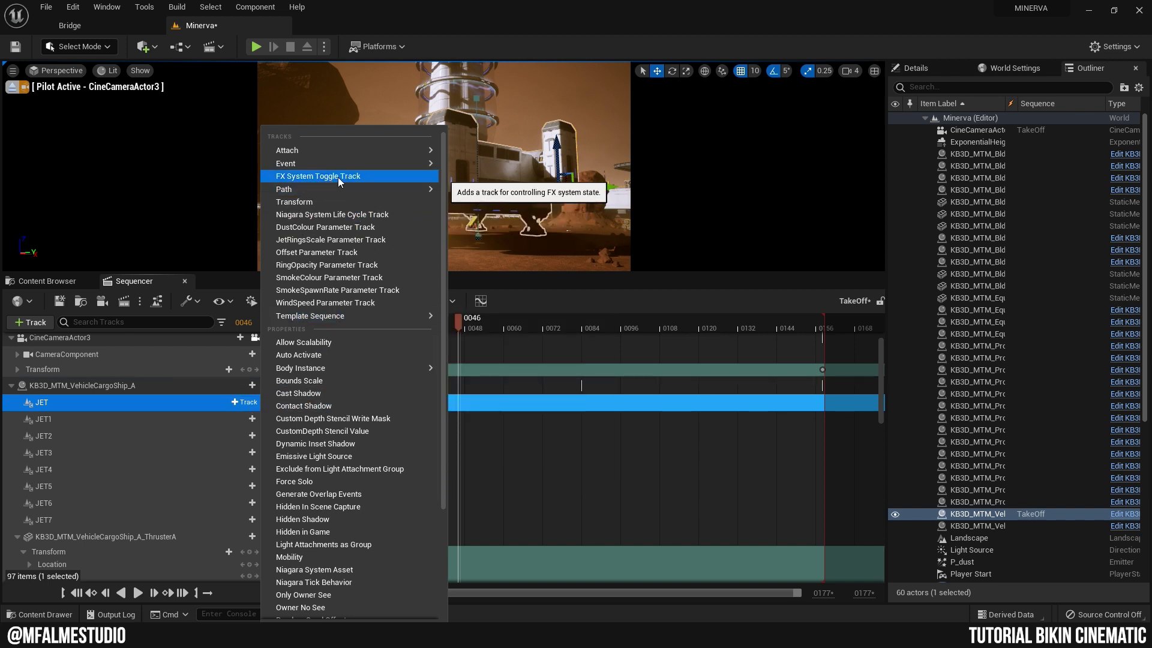
{"action": "left_click", "coordinate": [337, 177]}
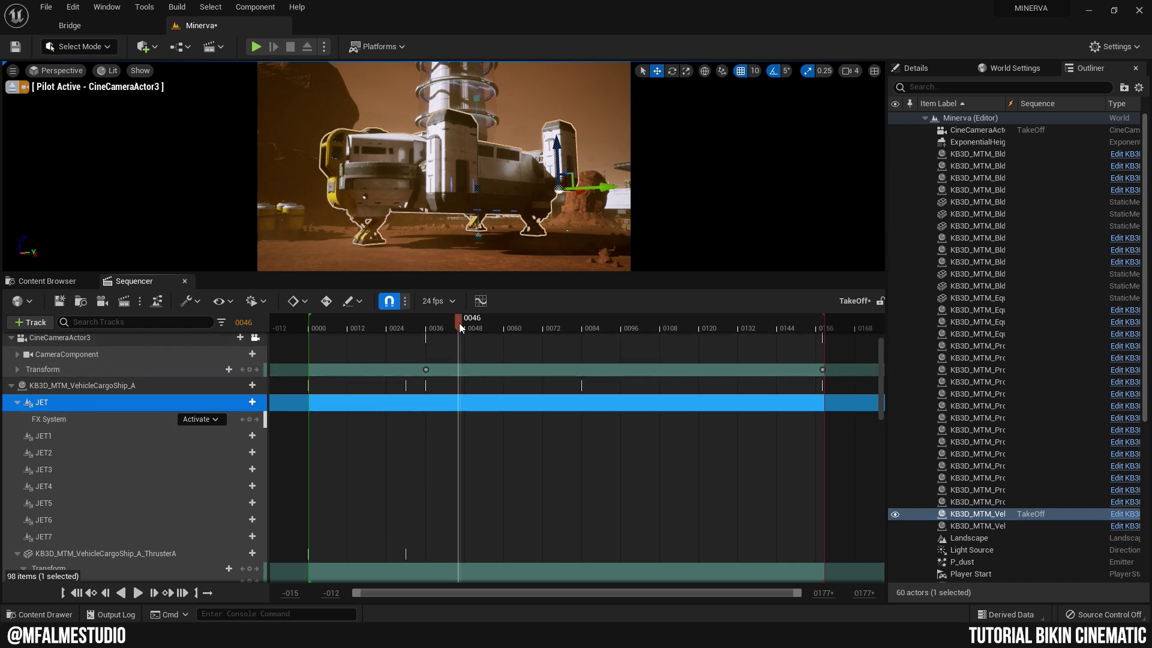
Key JET's FX System toggle at frame 36 and add a Deactivate key at frame 31.
{"action": "left_click_drag", "start_coordinate": [459, 323], "coordinate": [427, 348]}
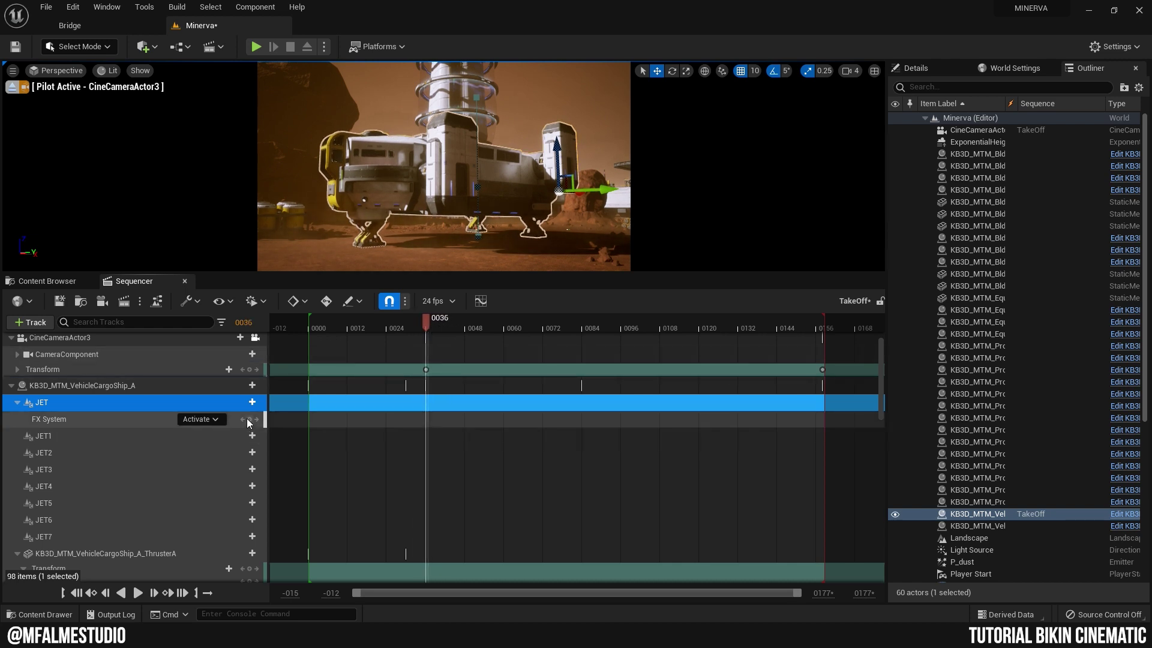
{"action": "left_click", "coordinate": [425, 324]}
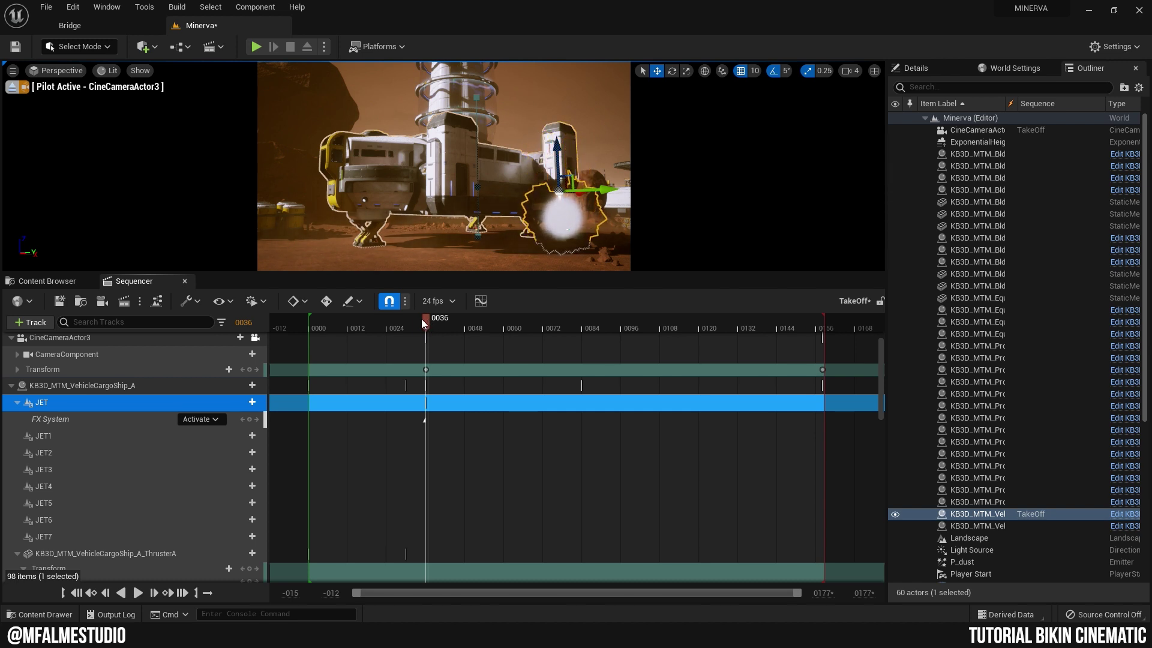
{"action": "left_click_drag", "start_coordinate": [421, 318], "coordinate": [409, 321]}
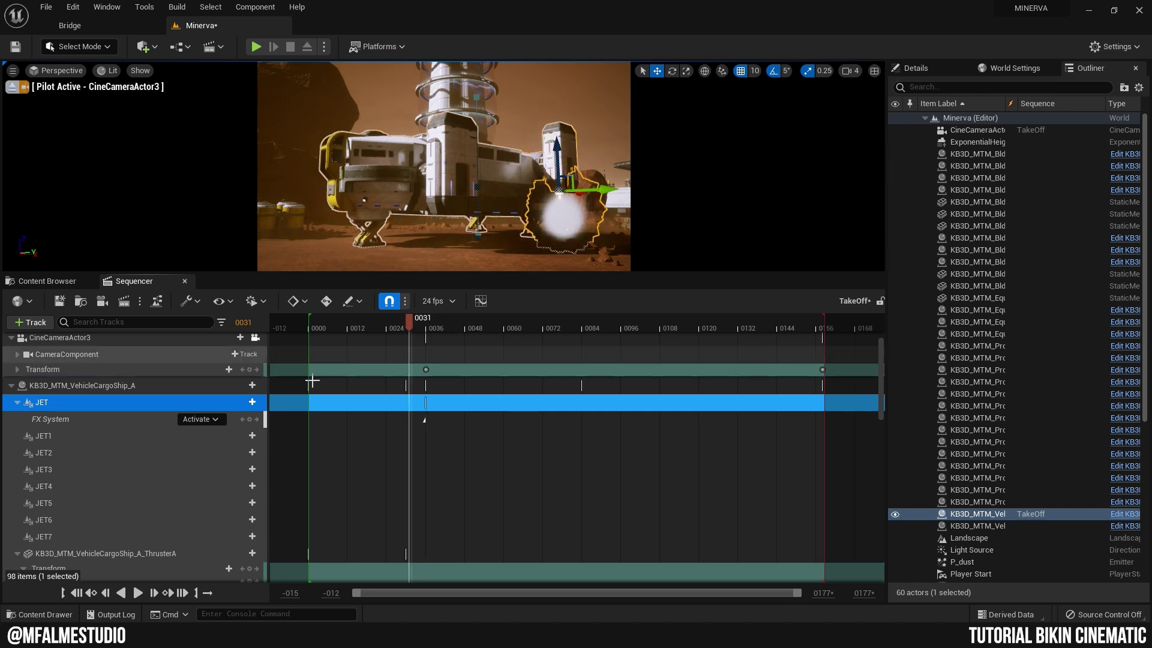
{"action": "left_click", "coordinate": [211, 449]}
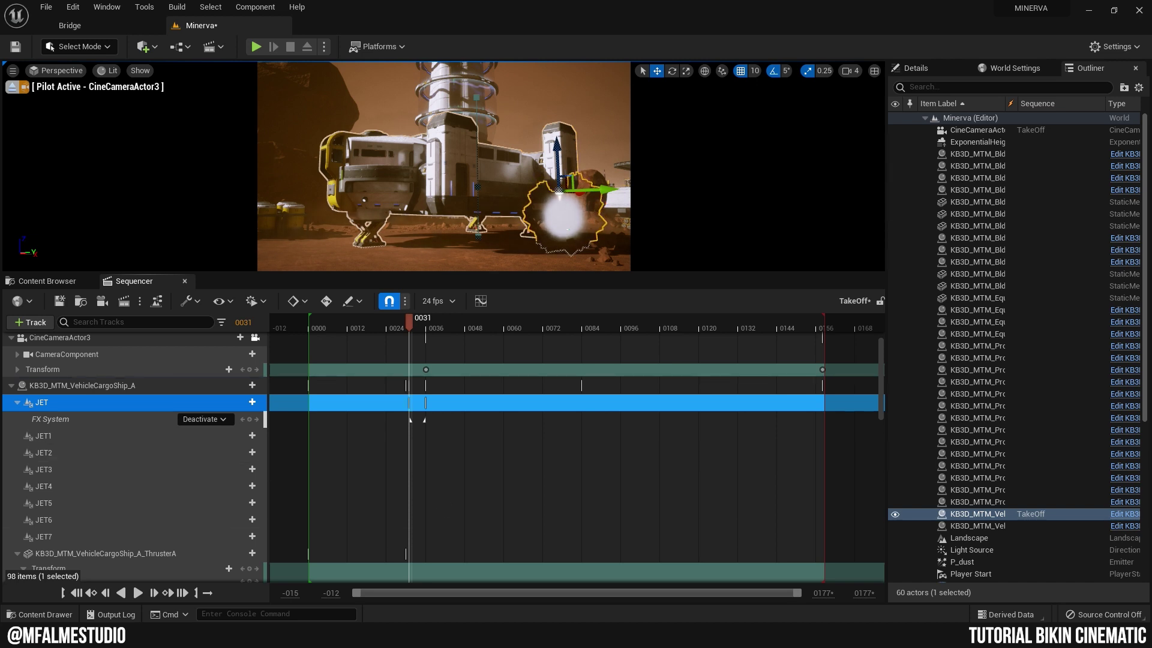
Play the take-off from the start and scrub to check the exhaust switching on.
{"action": "key", "text": "Up"}
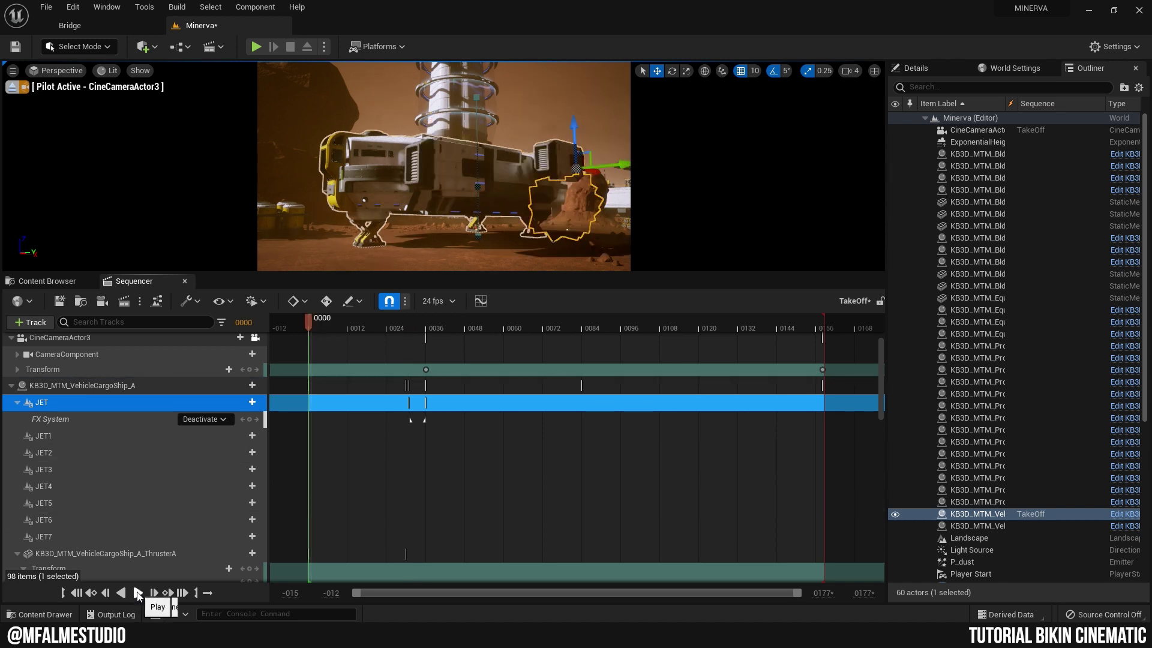
{"action": "left_click", "coordinate": [138, 593]}
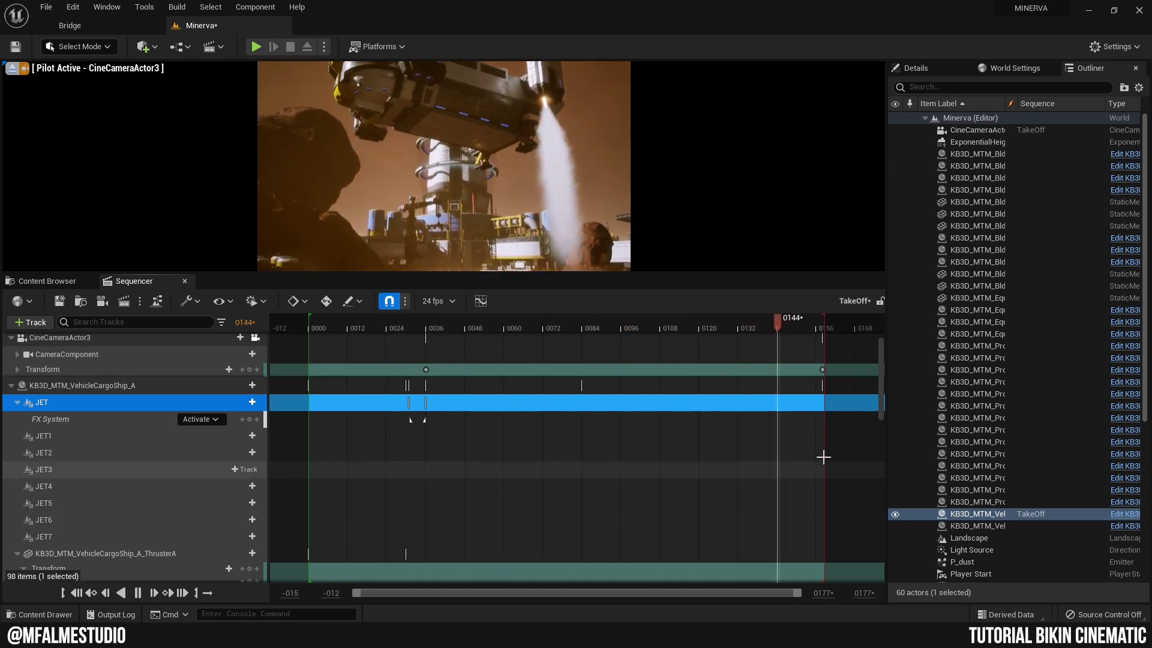
{"action": "left_click_drag", "start_coordinate": [818, 323], "coordinate": [311, 383]}
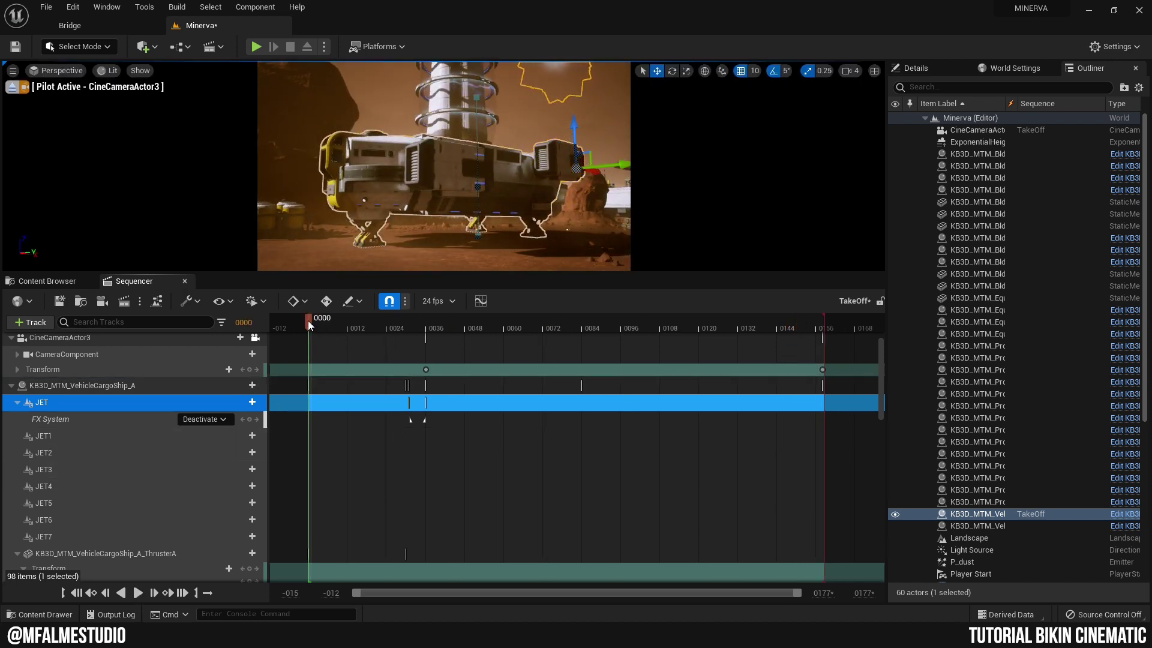
{"action": "mouse_move", "coordinate": [308, 320]}
{"action": "left_mouse_down"}
{"action": "mouse_move", "coordinate": [694, 395]}
{"action": "mouse_move", "coordinate": [312, 427]}
{"action": "left_mouse_up"}
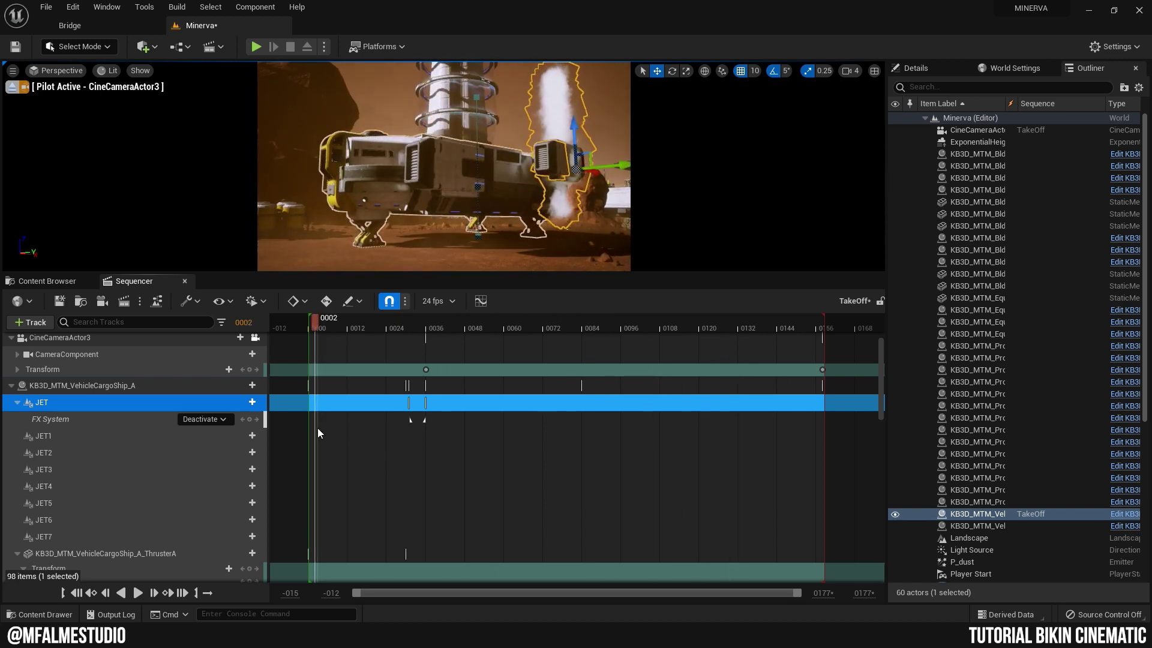
Paste JET's FX System track onto JET1, JET2, JET3 and JET4.
{"action": "left_click", "coordinate": [85, 420]}
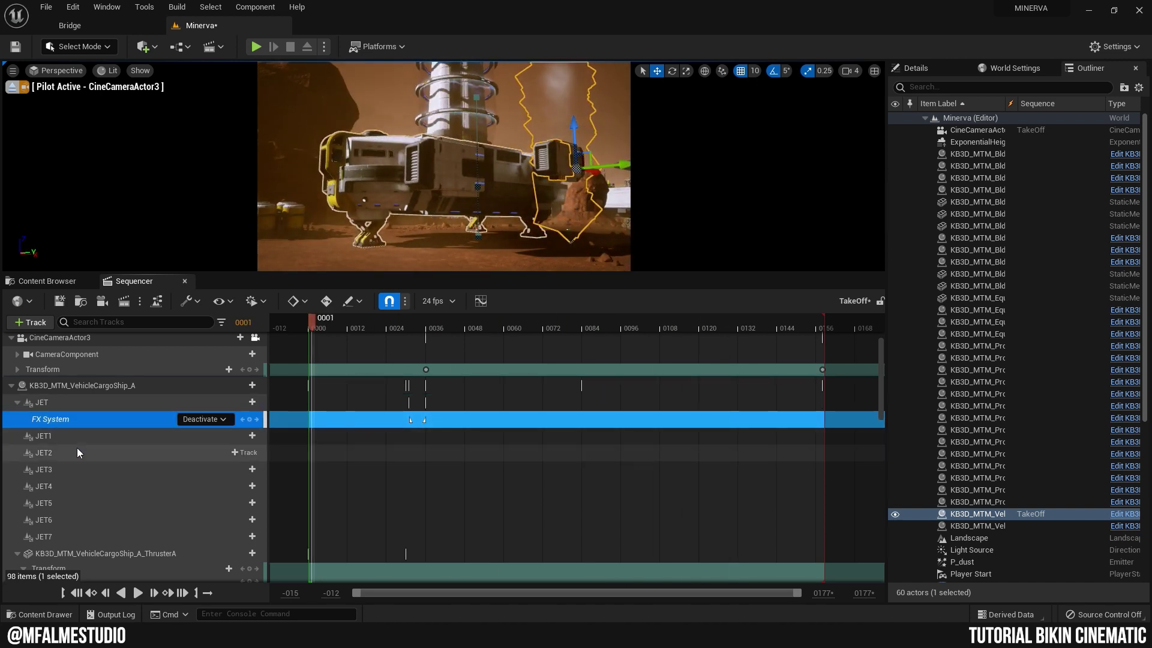
{"action": "left_click", "coordinate": [77, 437]}
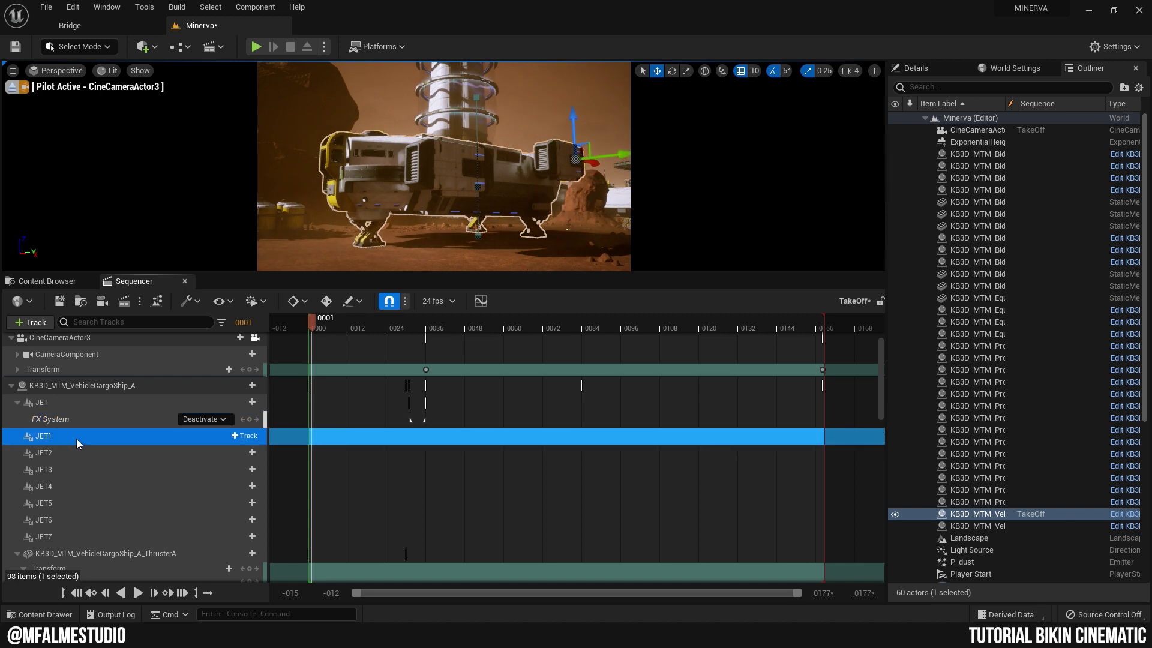
{"action": "key", "text": "ctrl+v"}
{"action": "left_click", "coordinate": [70, 469]}
{"action": "key", "text": "ctrl+v"}
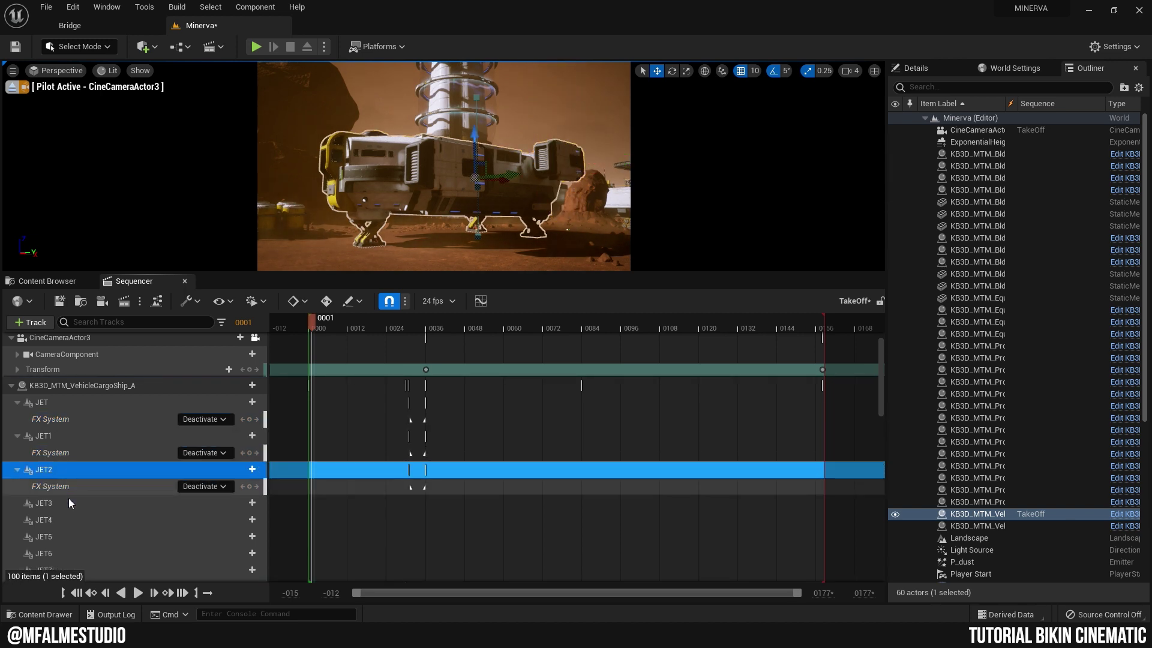
{"action": "left_click", "coordinate": [67, 503]}
{"action": "key", "text": "ctrl+v"}
{"action": "left_click", "coordinate": [66, 537]}
{"action": "key", "text": "ctrl+v"}
Paste the FX System track onto JET5–JET7 together and play the takeoff from the start.
{"action": "scroll", "coordinate": [66, 539], "scroll_direction": "down", "scroll_amount": 2}
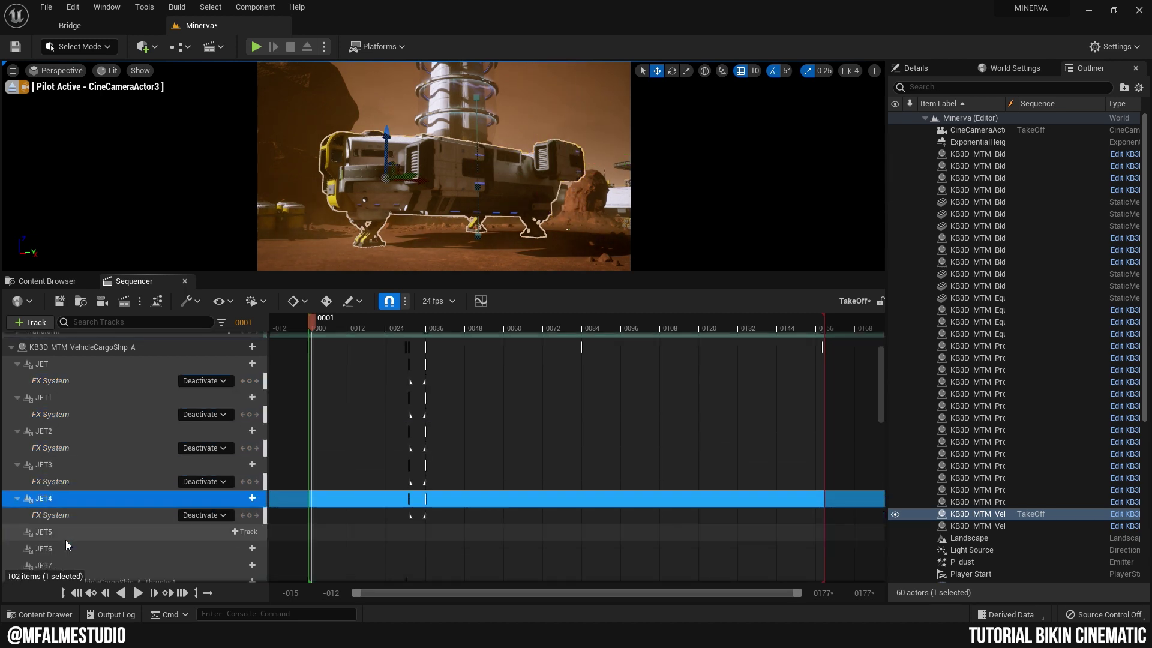
{"action": "left_click", "coordinate": [61, 509]}
{"action": "left_click", "coordinate": [68, 543], "text": "shift"}
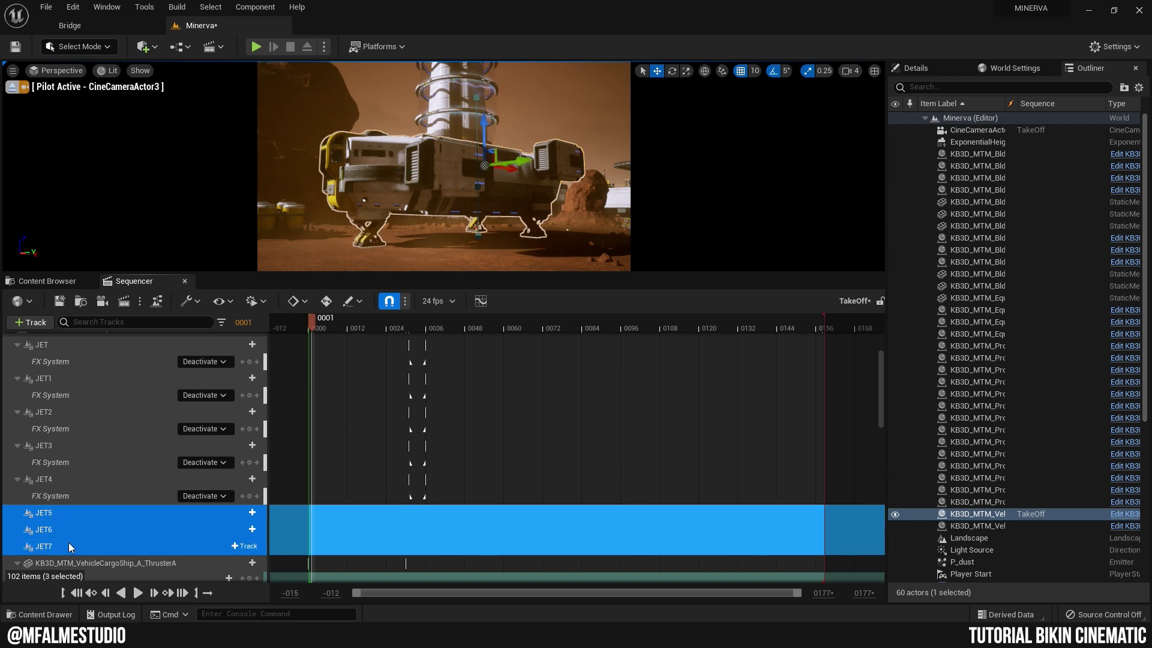
{"action": "key", "text": "ctrl+v"}
{"action": "left_click_drag", "start_coordinate": [412, 322], "coordinate": [289, 327]}
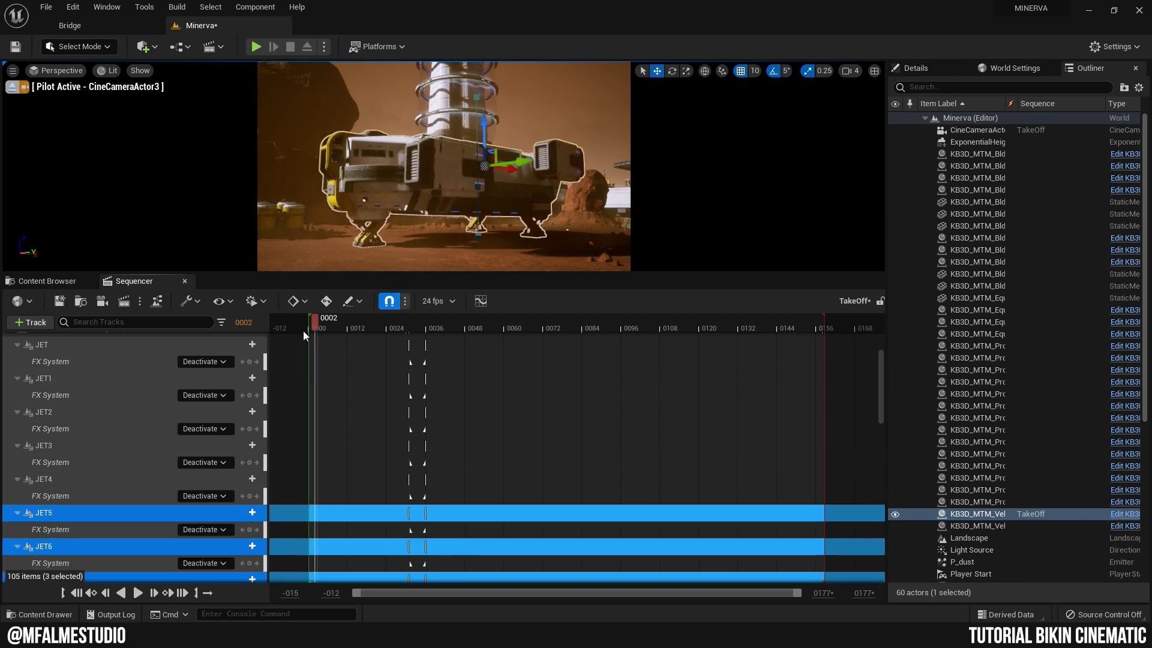
{"action": "left_click", "coordinate": [136, 594]}
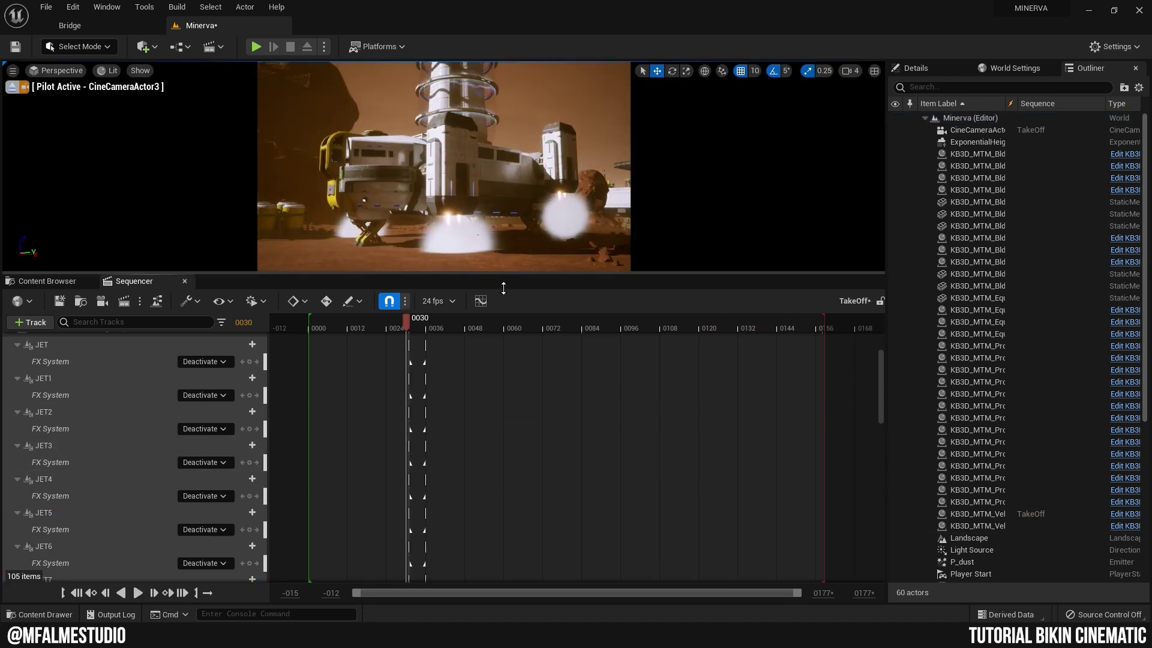
Make the viewport taller above Sequencer and show the Render Movie method options.
{"action": "left_click_drag", "start_coordinate": [503, 288], "coordinate": [510, 366]}
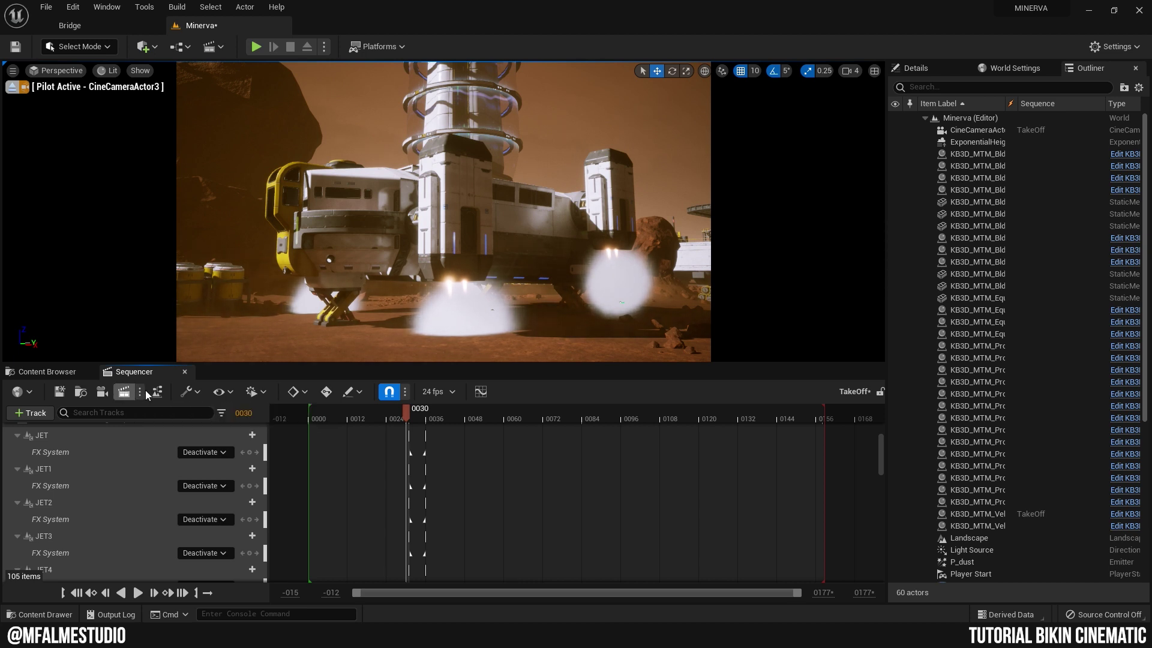
{"action": "left_click", "coordinate": [140, 391]}
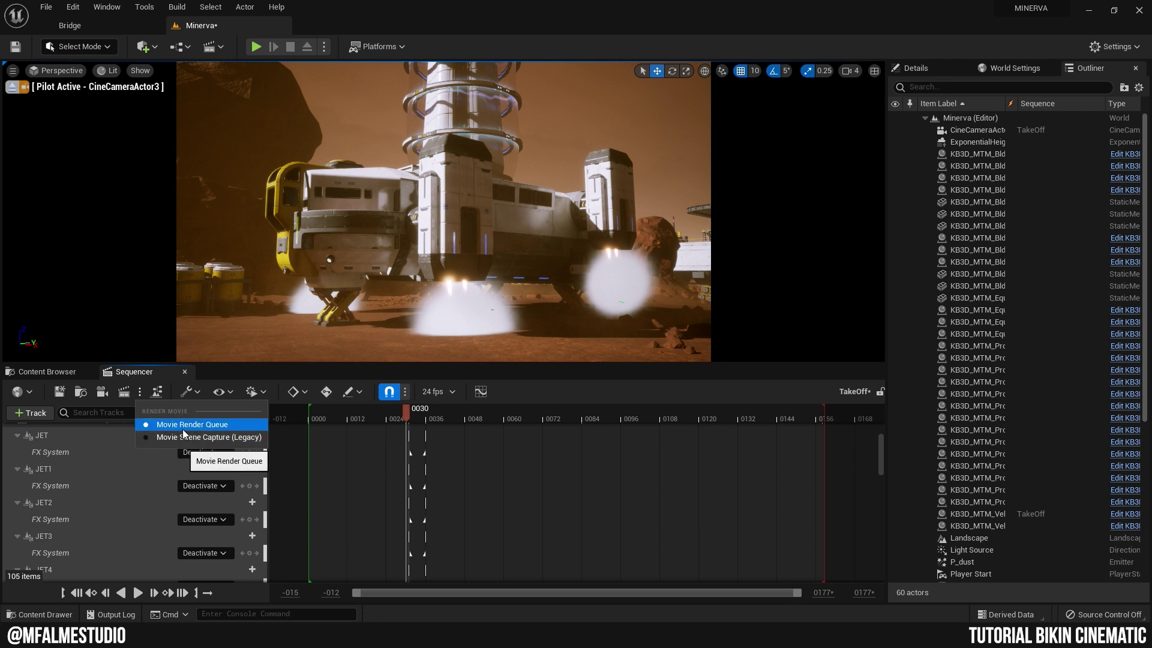
Open Settings > Plugins and filter by 'movie' to check Movie Render Queue is enabled.
{"action": "left_click", "coordinate": [1113, 46]}
{"action": "left_click", "coordinate": [1057, 107]}
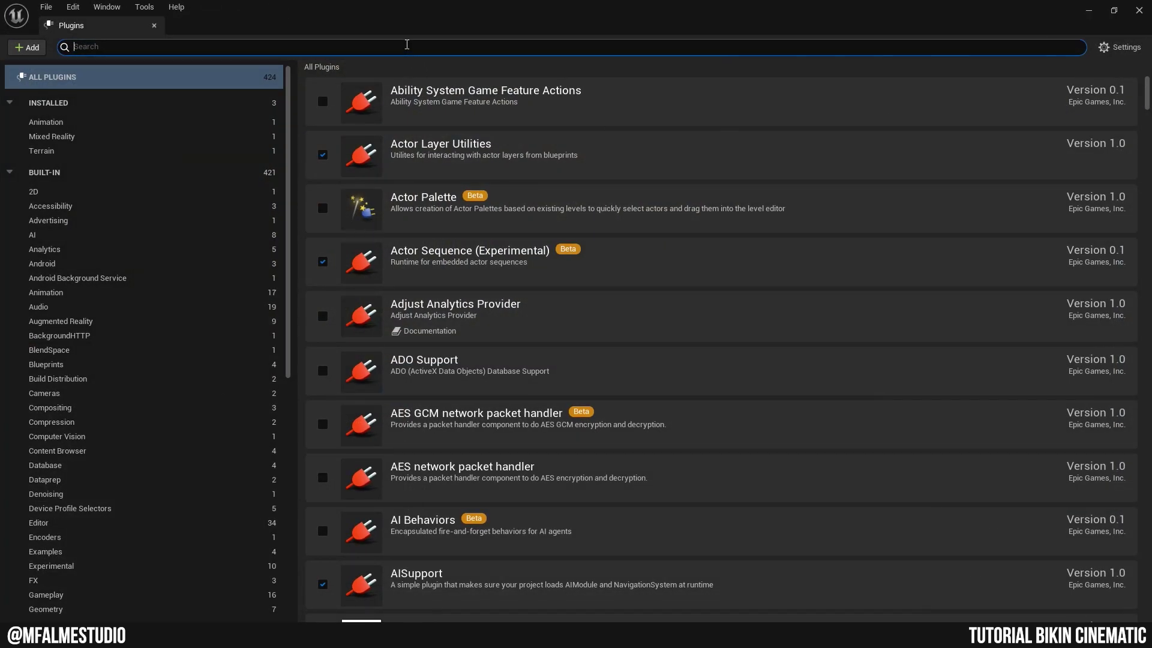
{"action": "type", "text": "movie"}
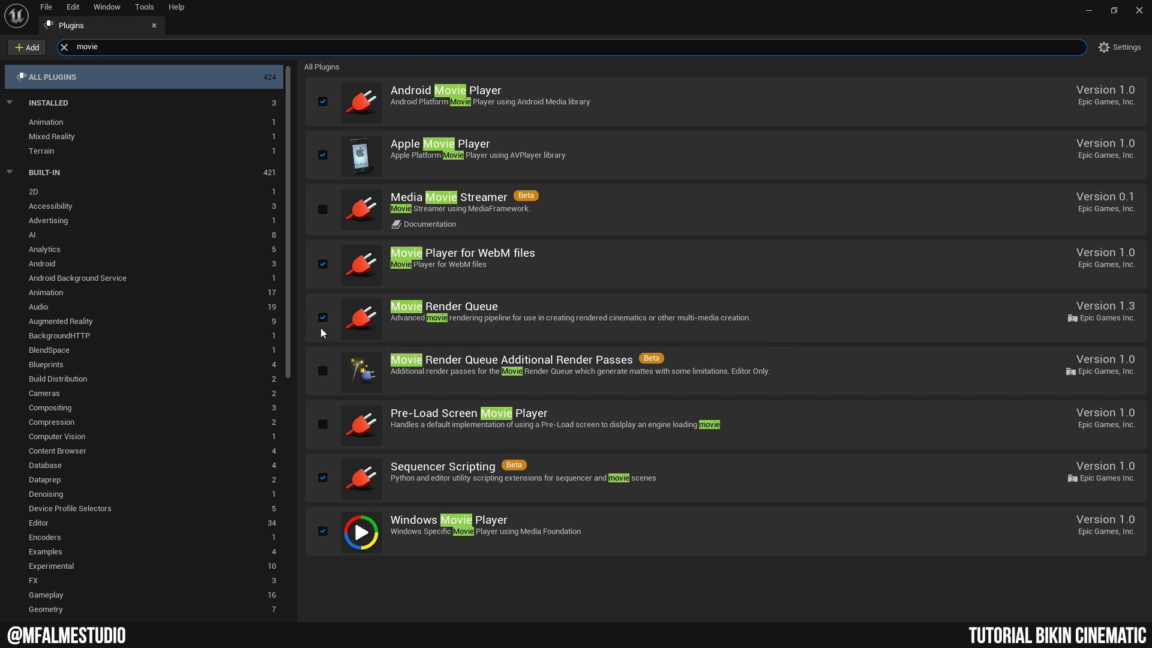
Close Plugins, choose Movie Render Queue as the render method and open its window.
{"action": "left_click", "coordinate": [154, 25]}
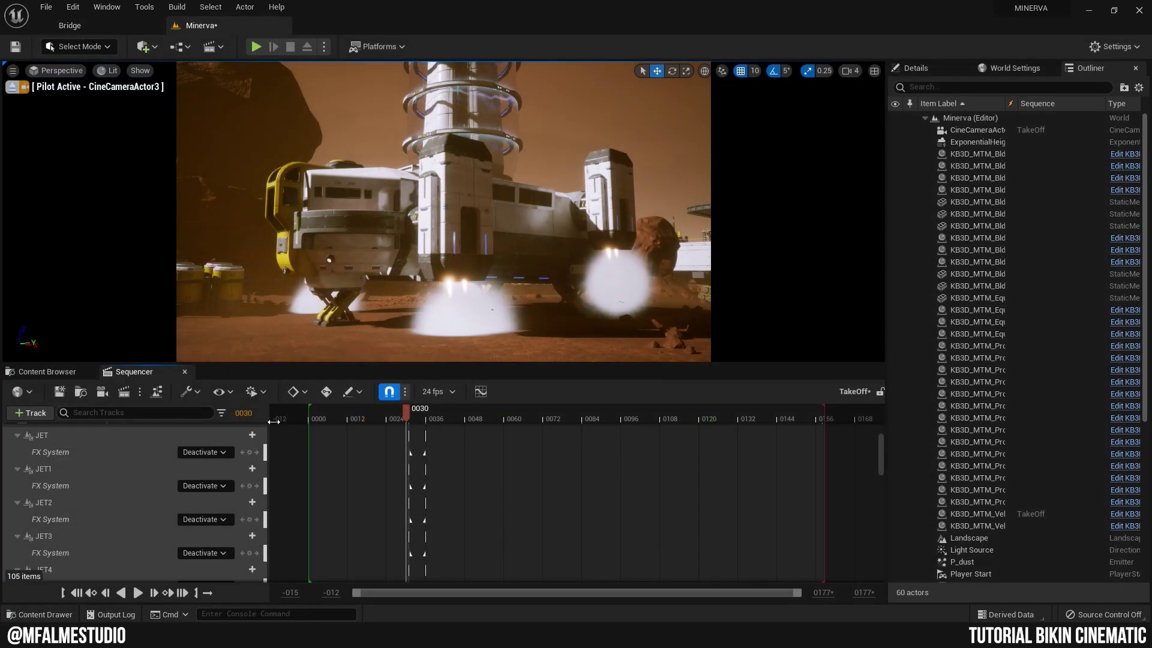
{"action": "left_click", "coordinate": [140, 393]}
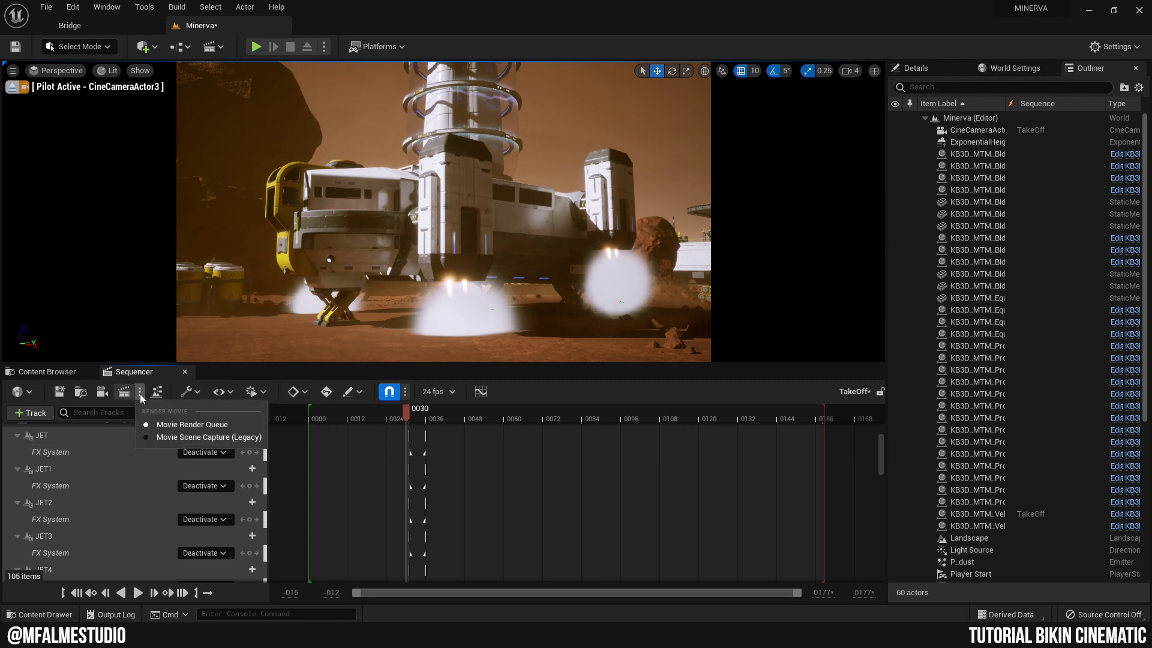
{"action": "left_click", "coordinate": [180, 424]}
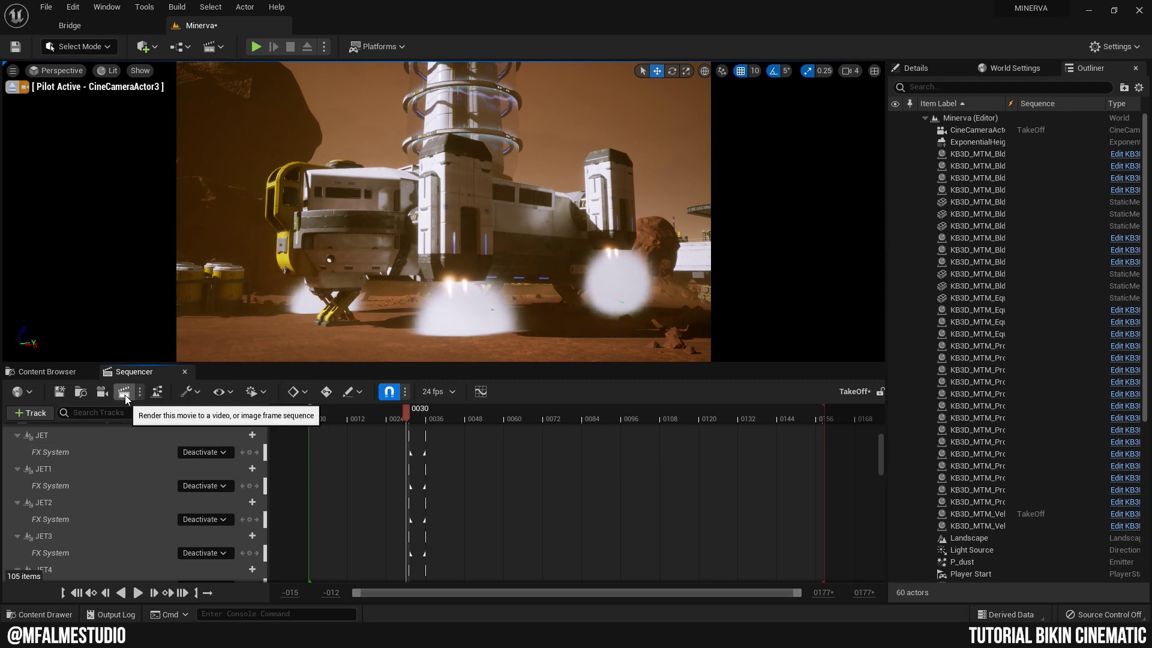
{"action": "left_click", "coordinate": [125, 395]}
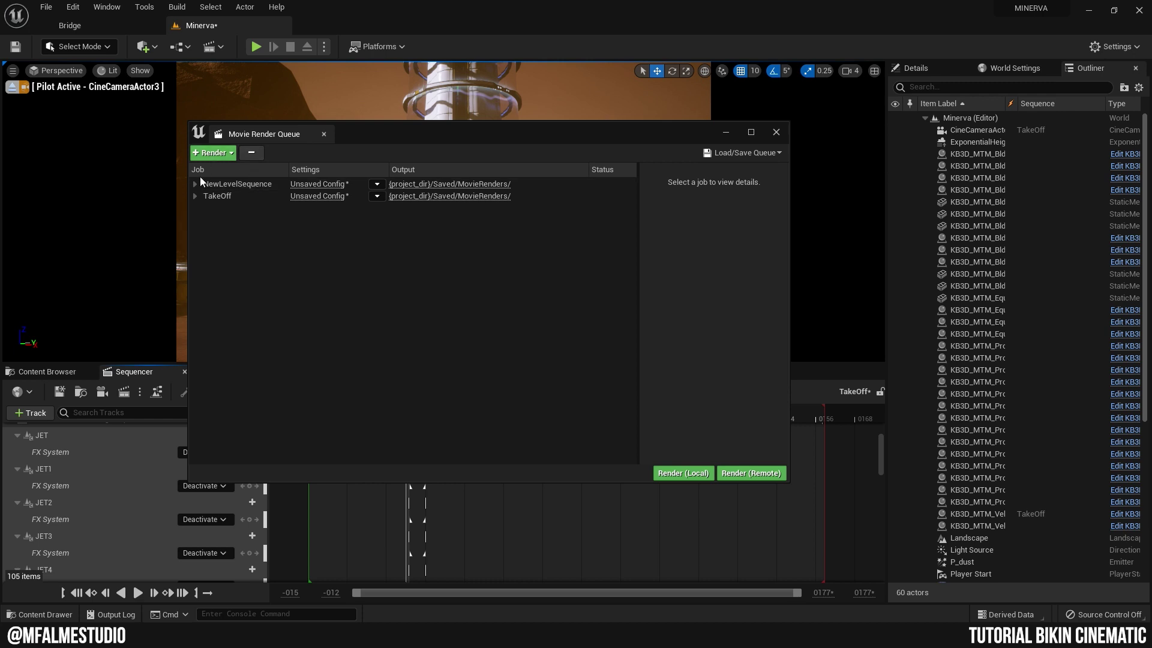
Delete the NewLevelSequence job and expand the TakeOff job.
{"action": "left_click", "coordinate": [274, 185]}
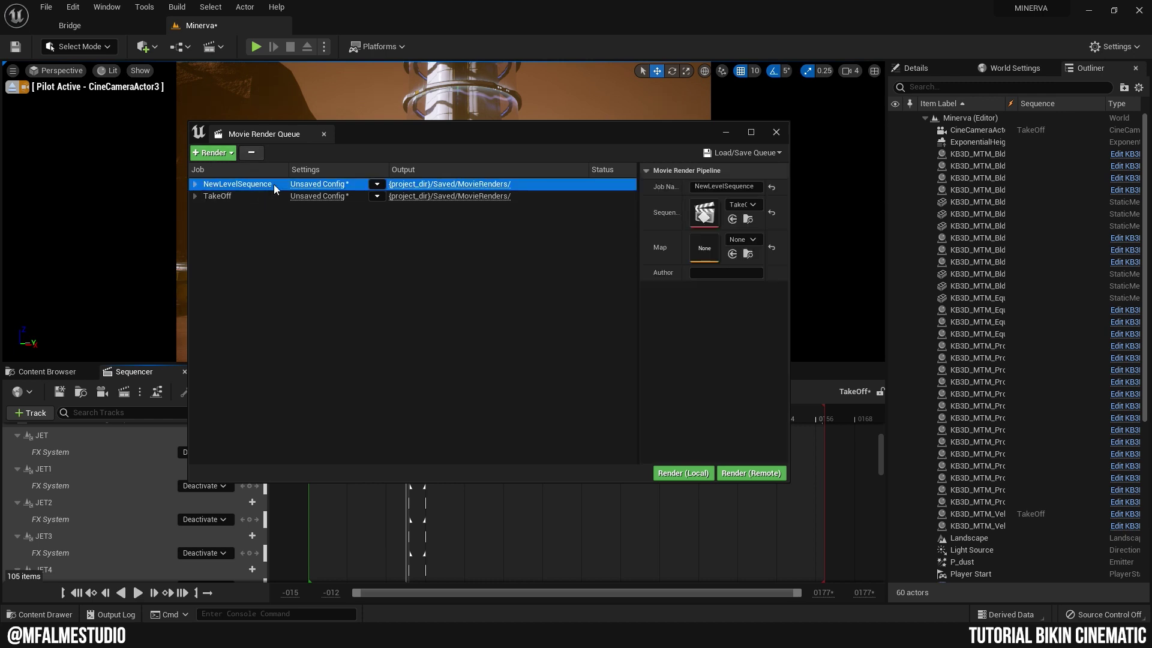
{"action": "key", "text": "Delete"}
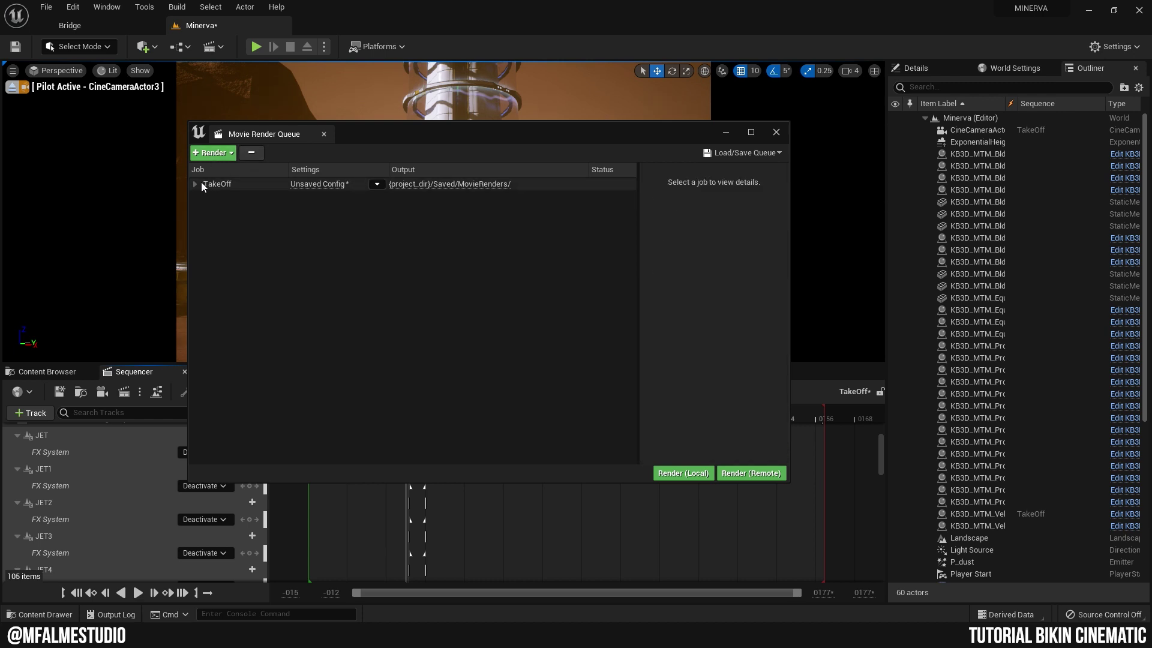
{"action": "left_click", "coordinate": [196, 184]}
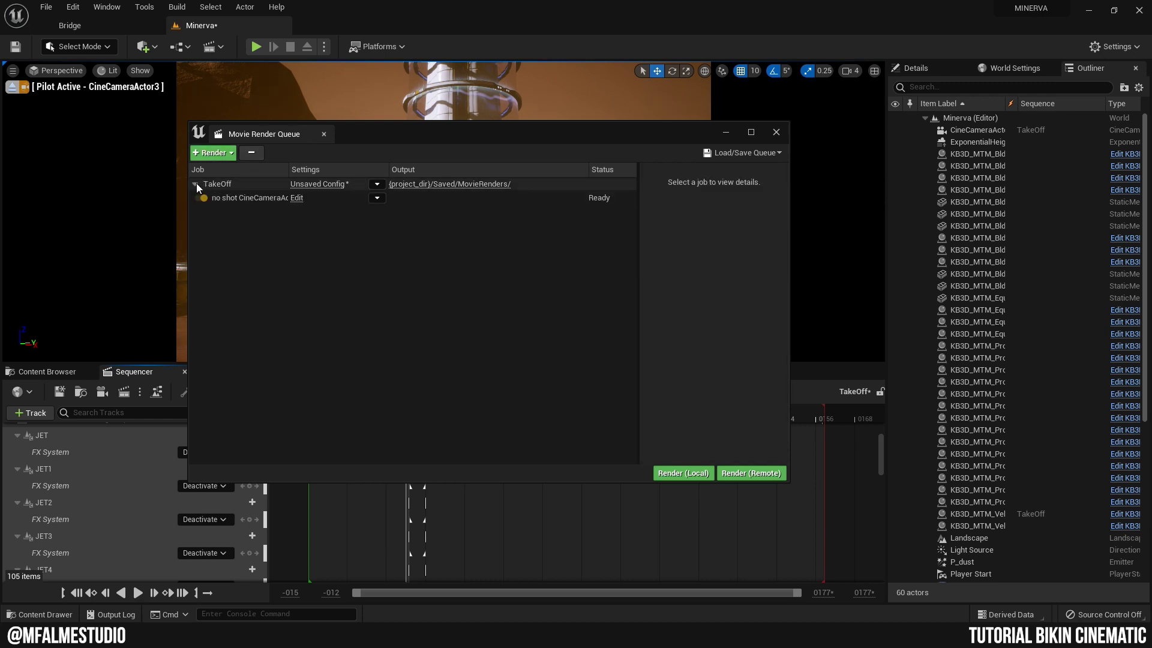
Turn off the .jpg Sequence export in the TakeOff job's render settings.
{"action": "left_click", "coordinate": [313, 184]}
{"action": "left_click", "coordinate": [396, 152]}
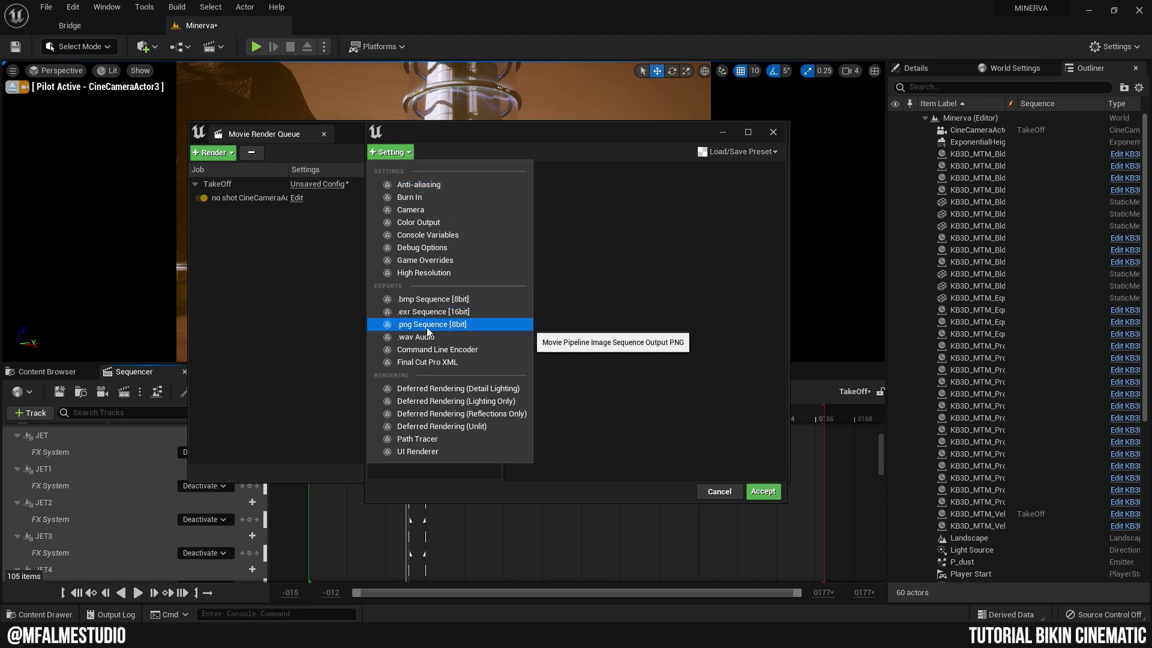
{"action": "key", "text": "Escape"}
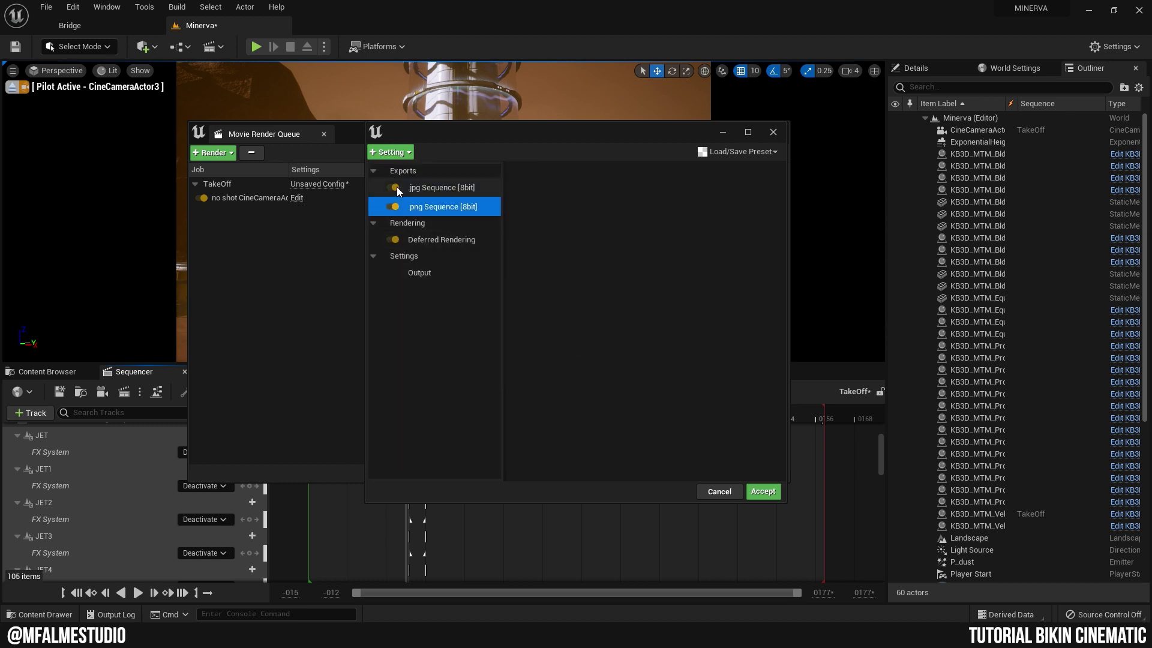
{"action": "left_click", "coordinate": [394, 187]}
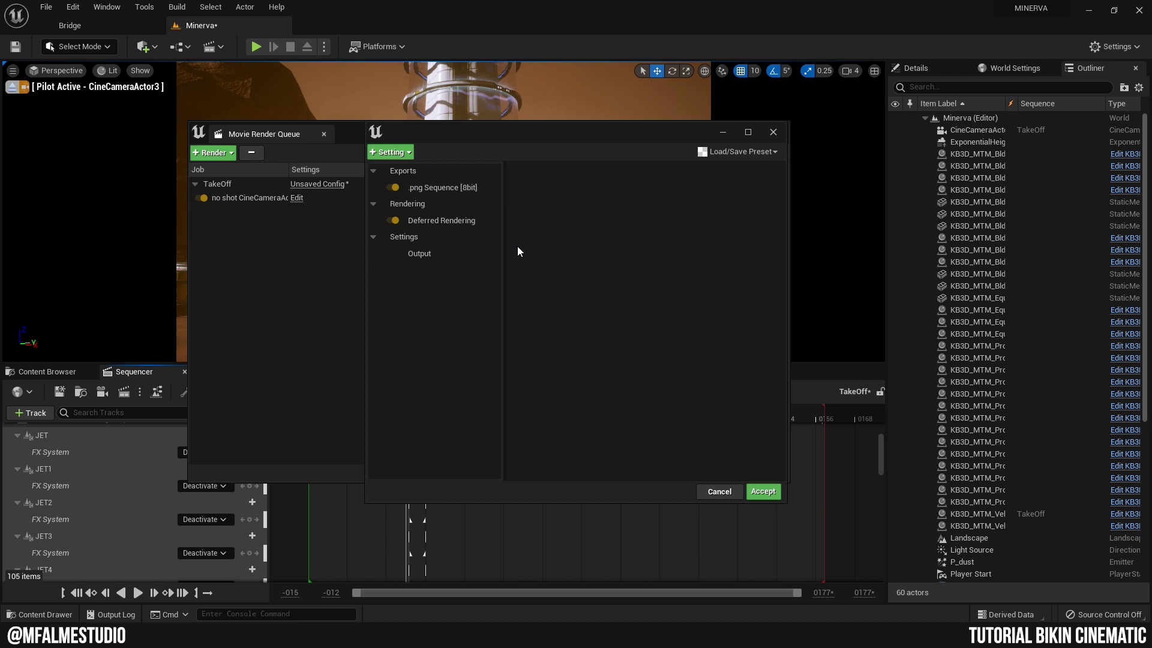
Add overridden Anti-aliasing with method None and 64 spatial samples.
{"action": "left_click", "coordinate": [391, 152]}
{"action": "left_click", "coordinate": [415, 187]}
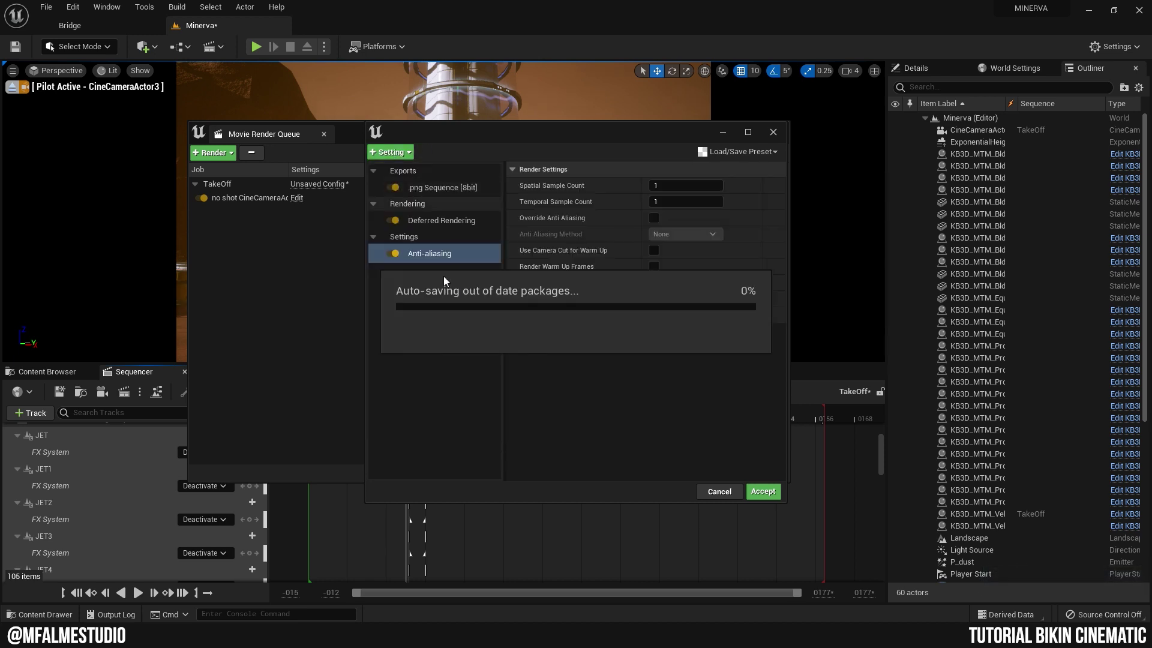
{"action": "left_click", "coordinate": [654, 218]}
{"action": "left_click", "coordinate": [669, 235]}
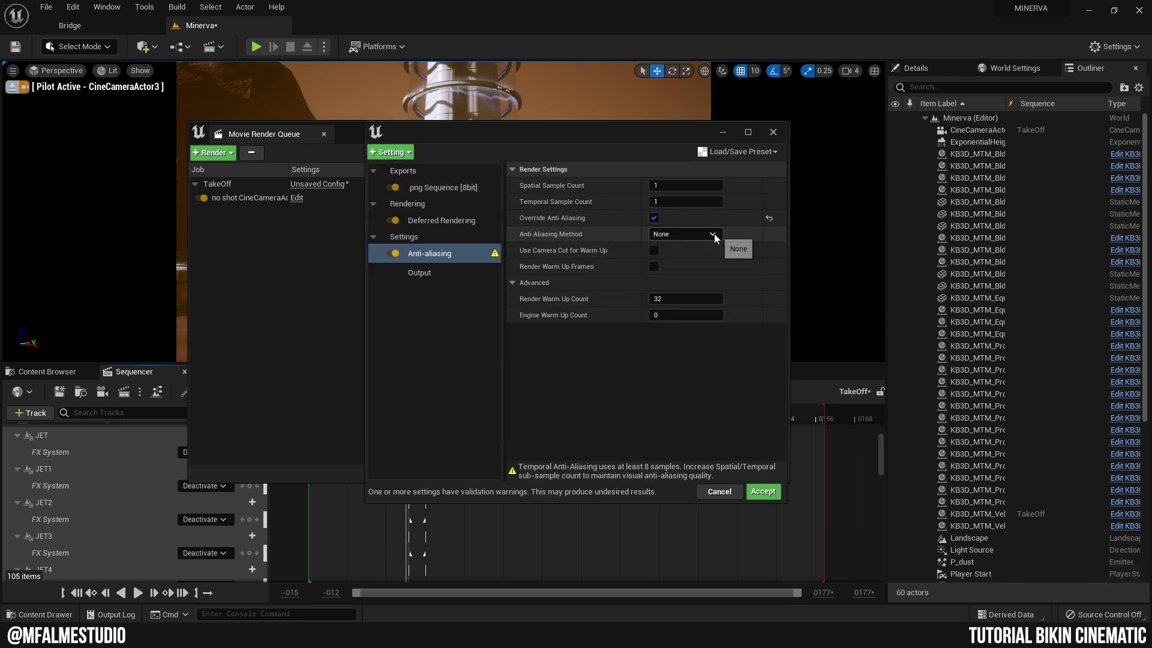
{"action": "left_click", "coordinate": [662, 246]}
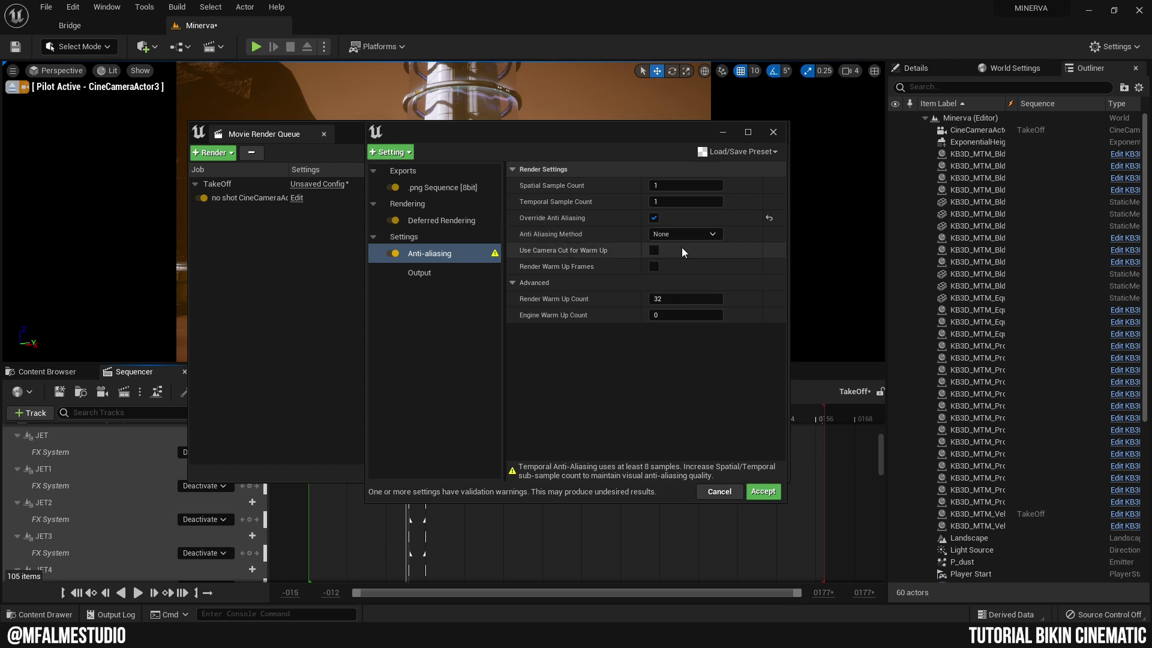
{"action": "left_click", "coordinate": [677, 186]}
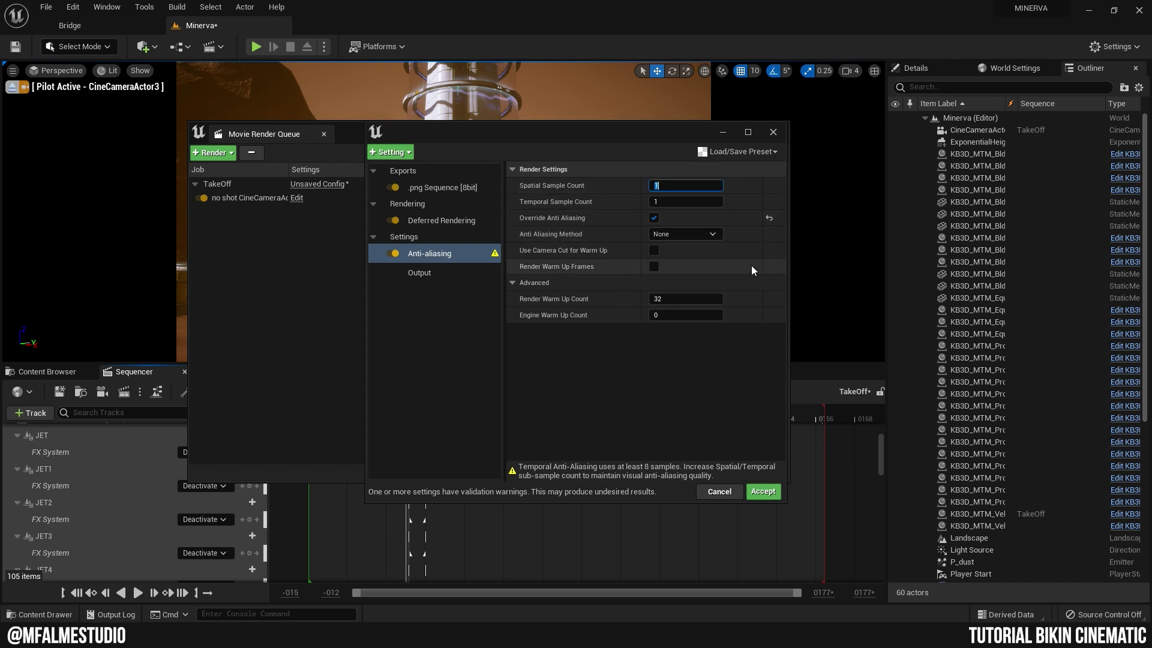
{"action": "type", "text": "64"}
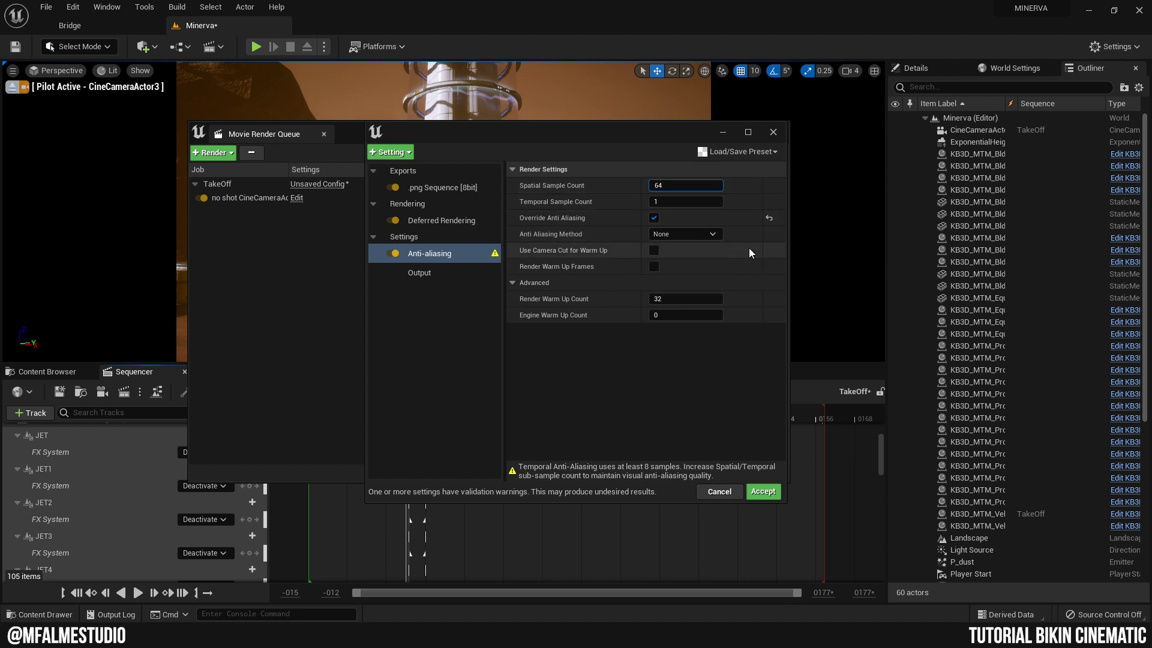
{"action": "key", "text": "Return"}
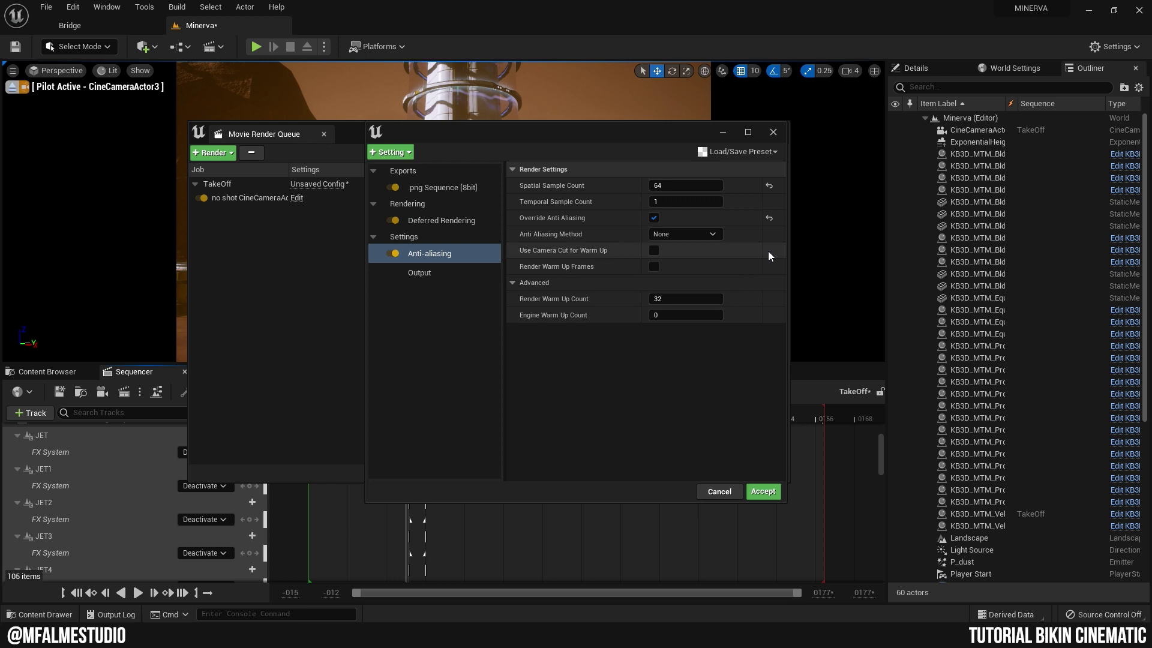
Enable Render Warm Up Frames, review the output settings, and accept the config.
{"action": "left_click", "coordinate": [651, 268]}
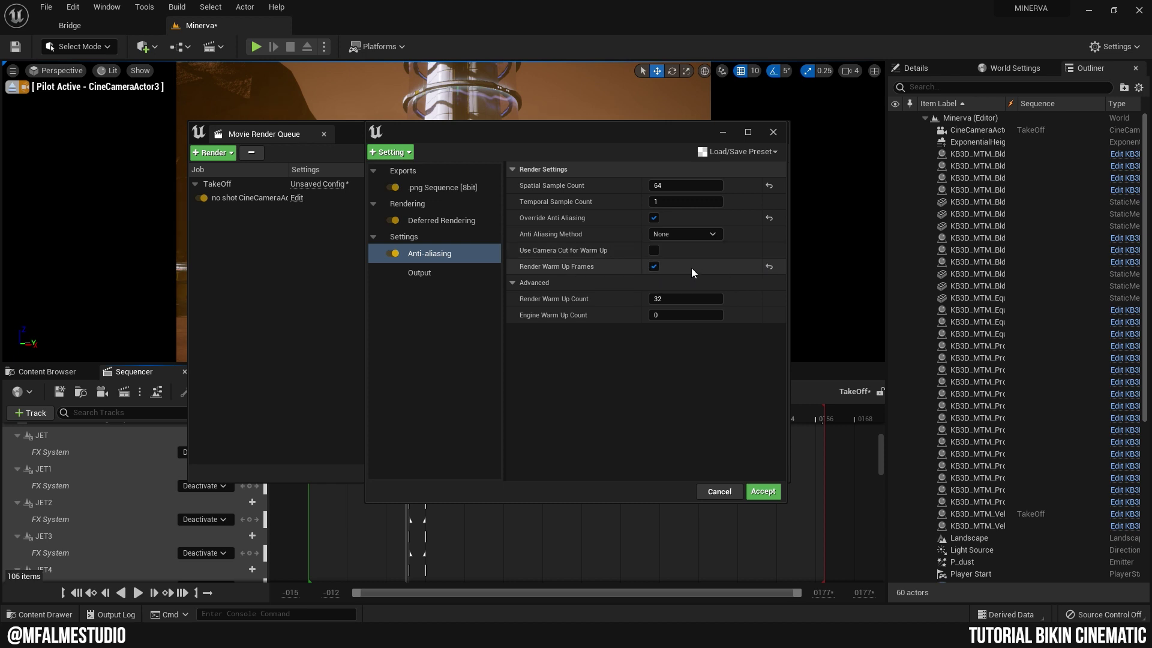
{"action": "left_click", "coordinate": [421, 273]}
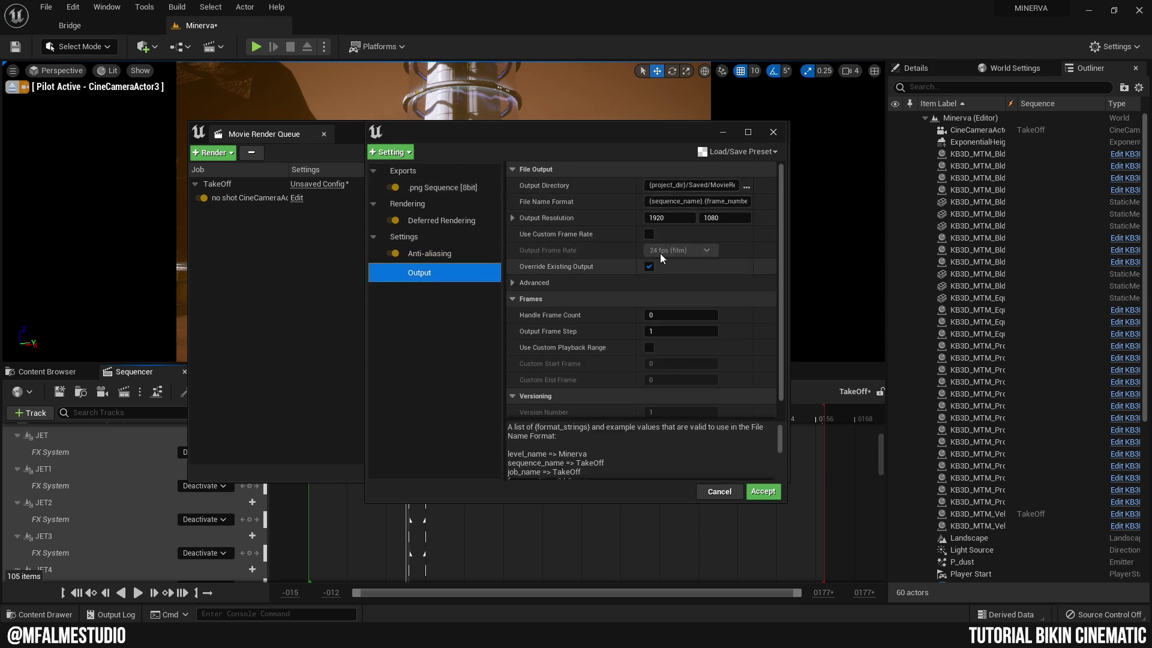
{"action": "left_click", "coordinate": [763, 492]}
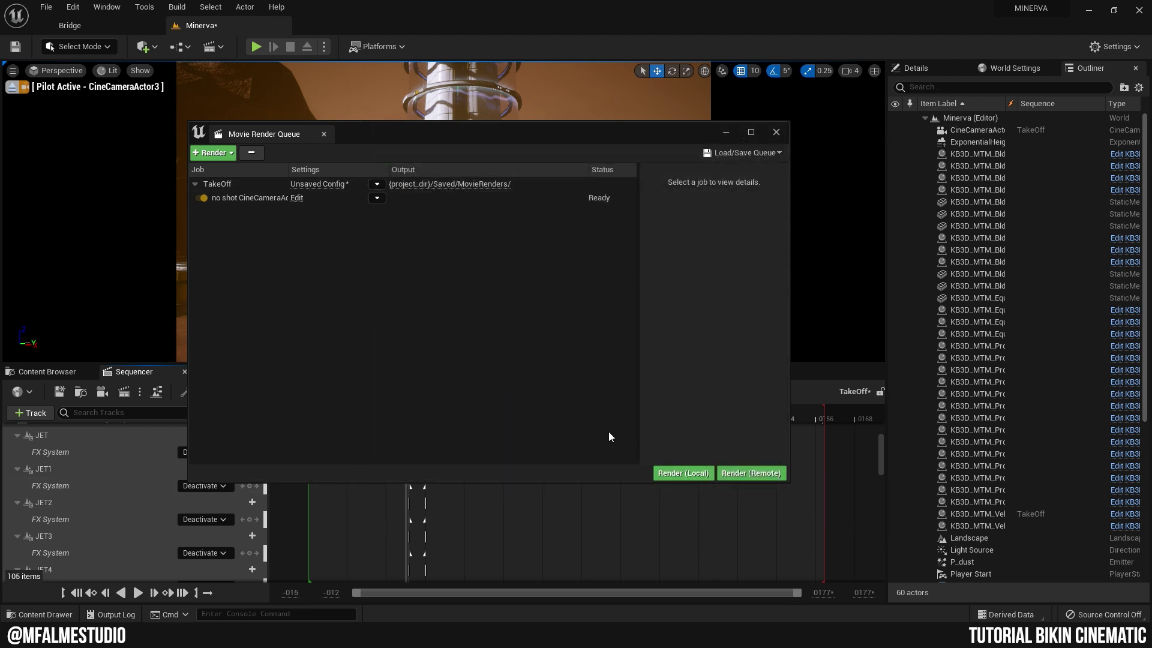
Render TakeOff locally and open the rendered frame TakeOff.0051.png.
{"action": "left_click", "coordinate": [676, 474]}
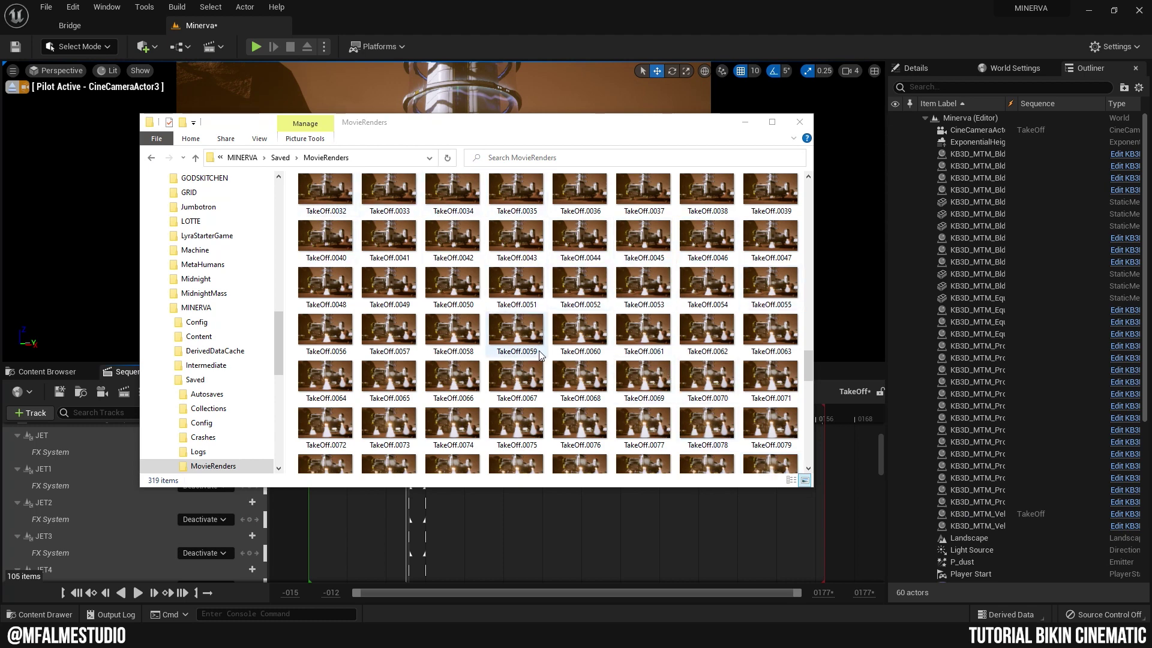
{"action": "left_click", "coordinate": [513, 292]}
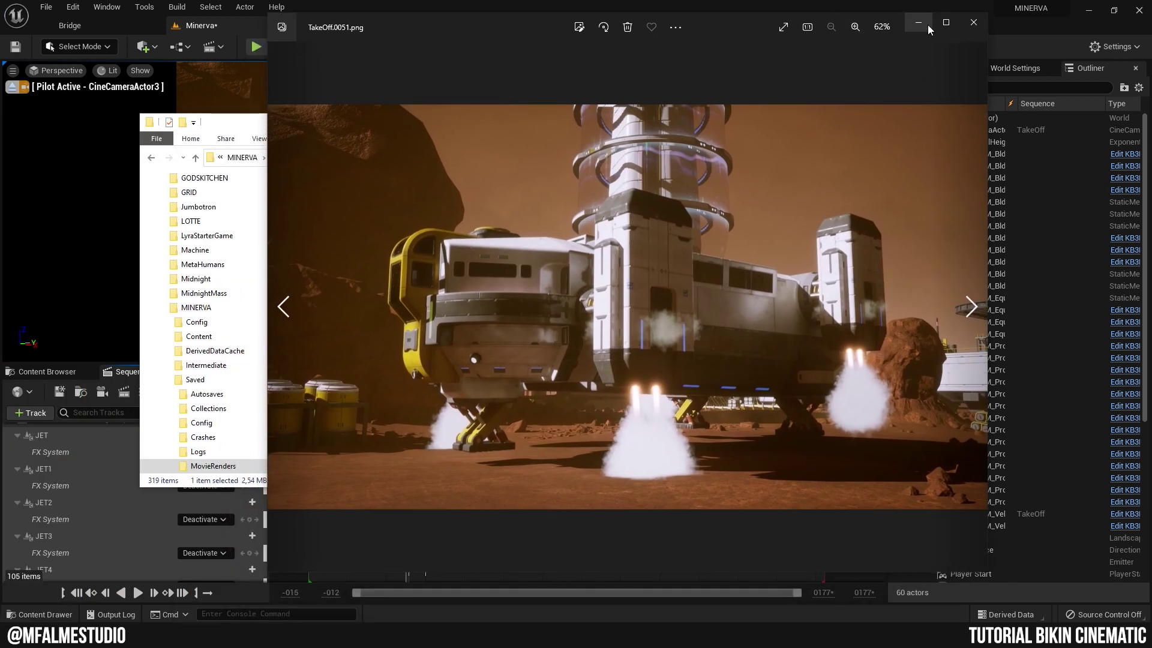
Maximize the Photos window to view TakeOff.0051 full screen.
{"action": "left_click", "coordinate": [946, 23]}
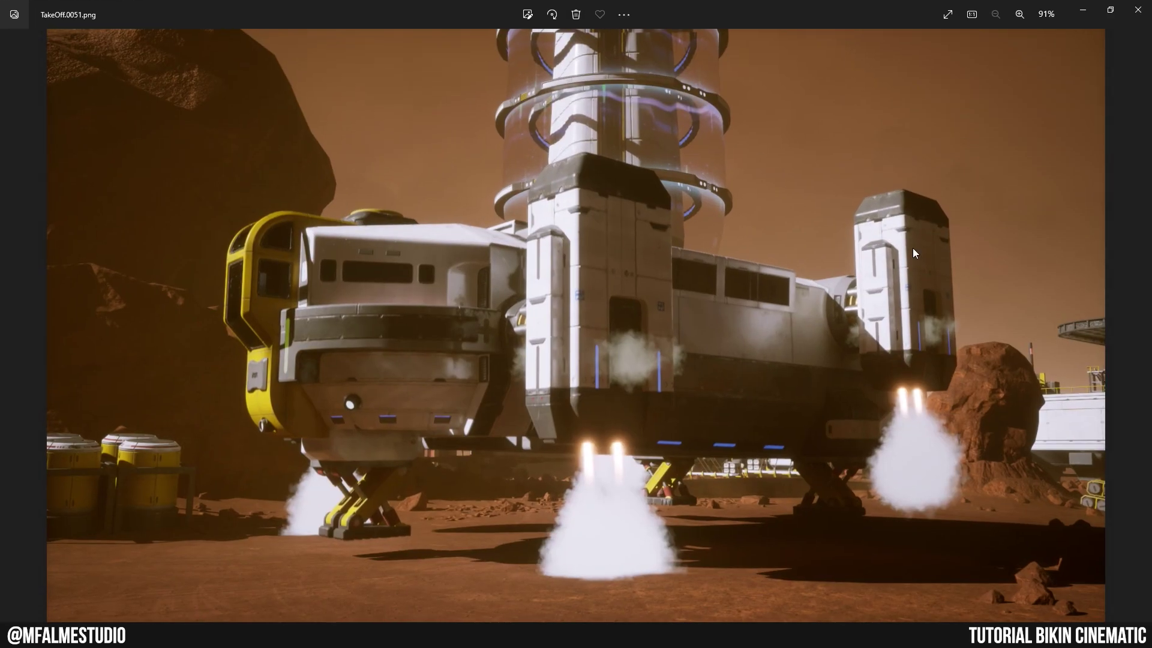